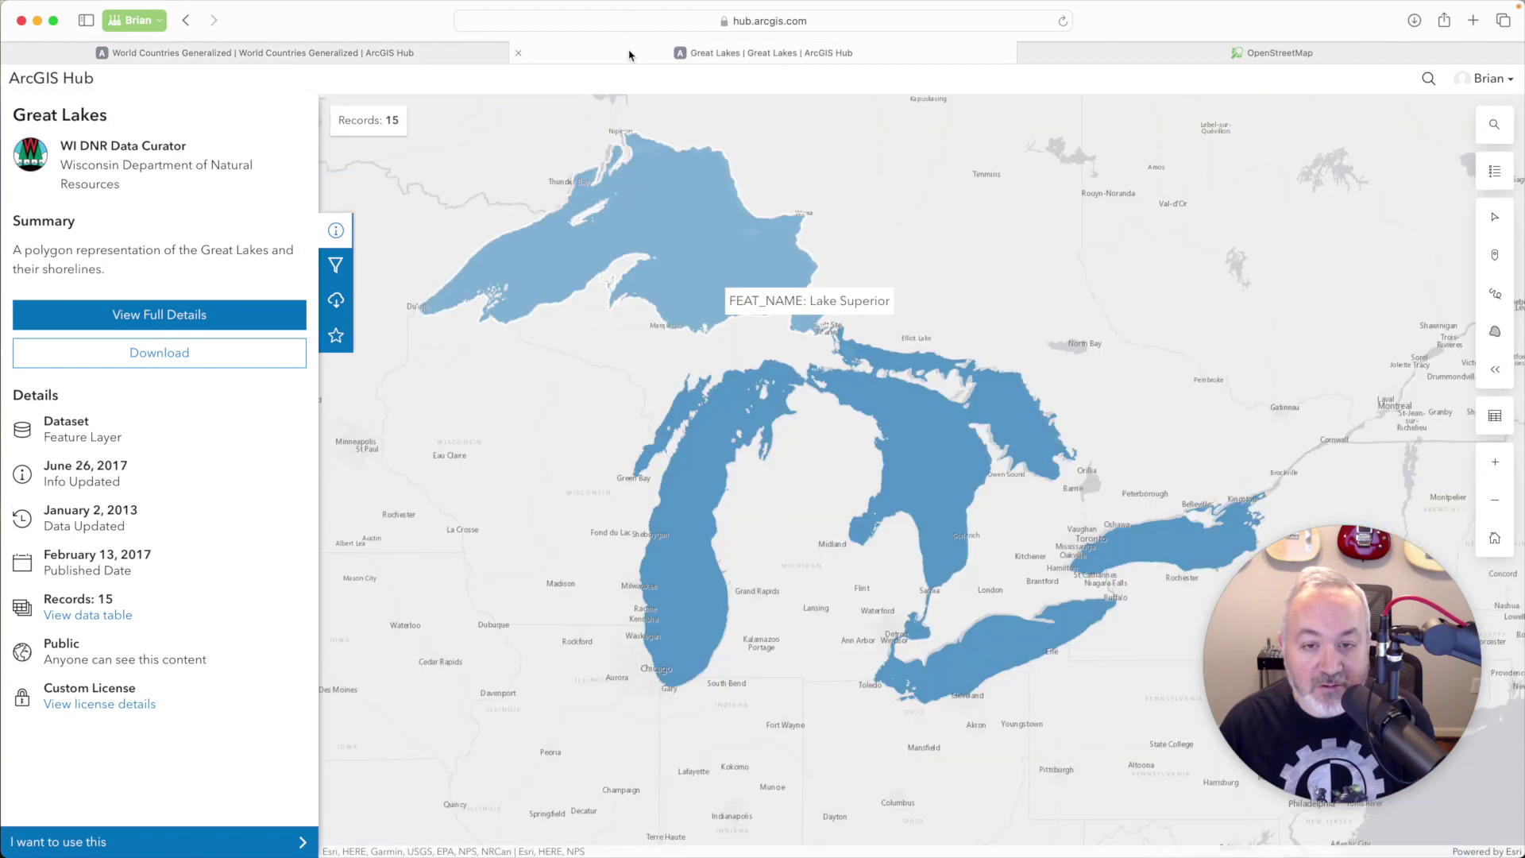
Step: View the Great Lakes polygon dataset on ArcGIS Hub and the OpenStreetMap map in the browser
left_click(632, 52)
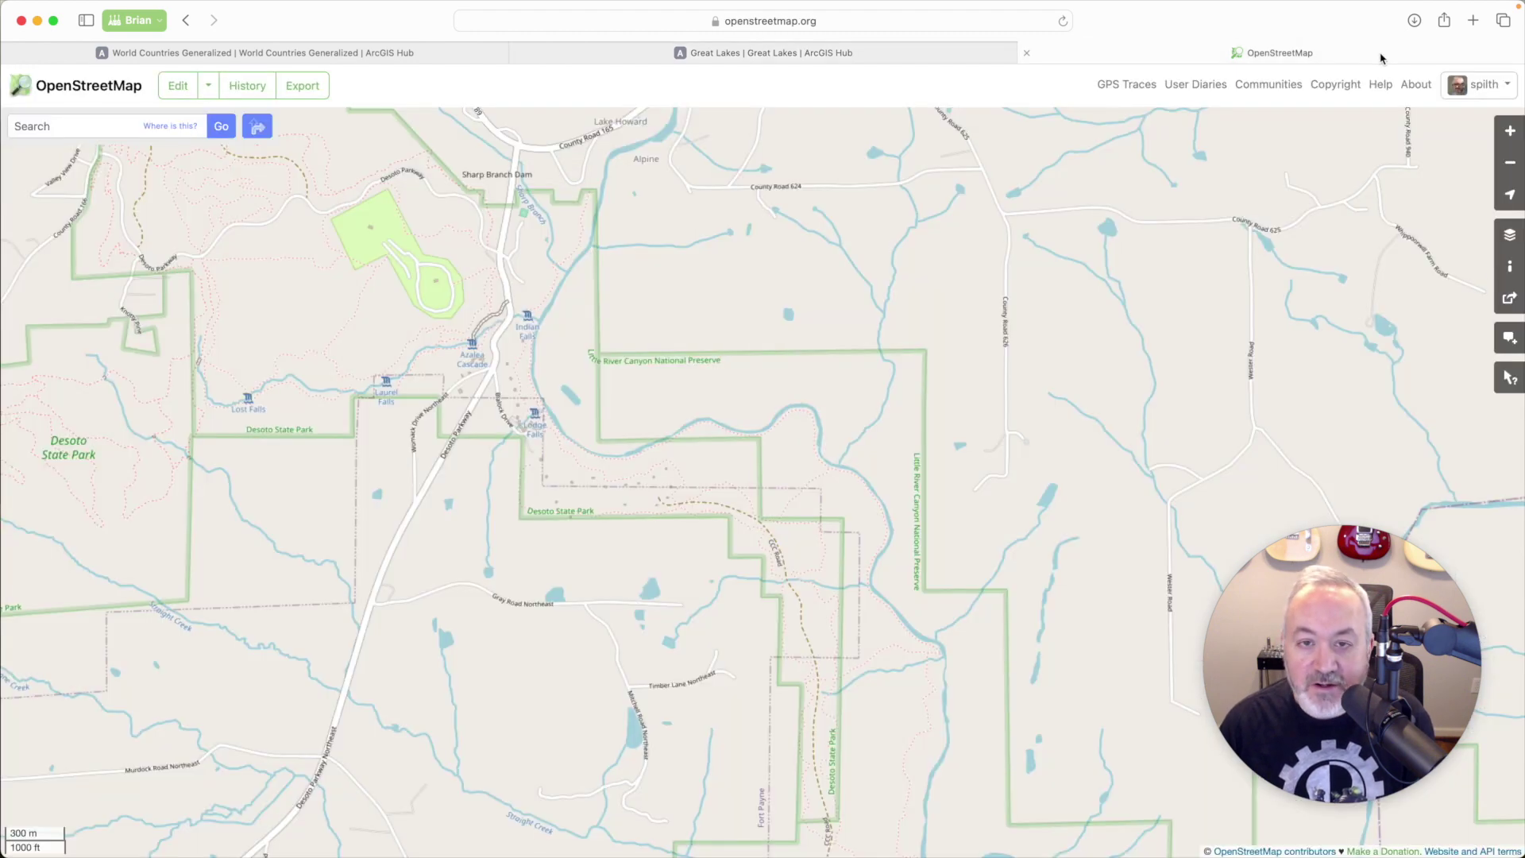
left_click(1385, 60)
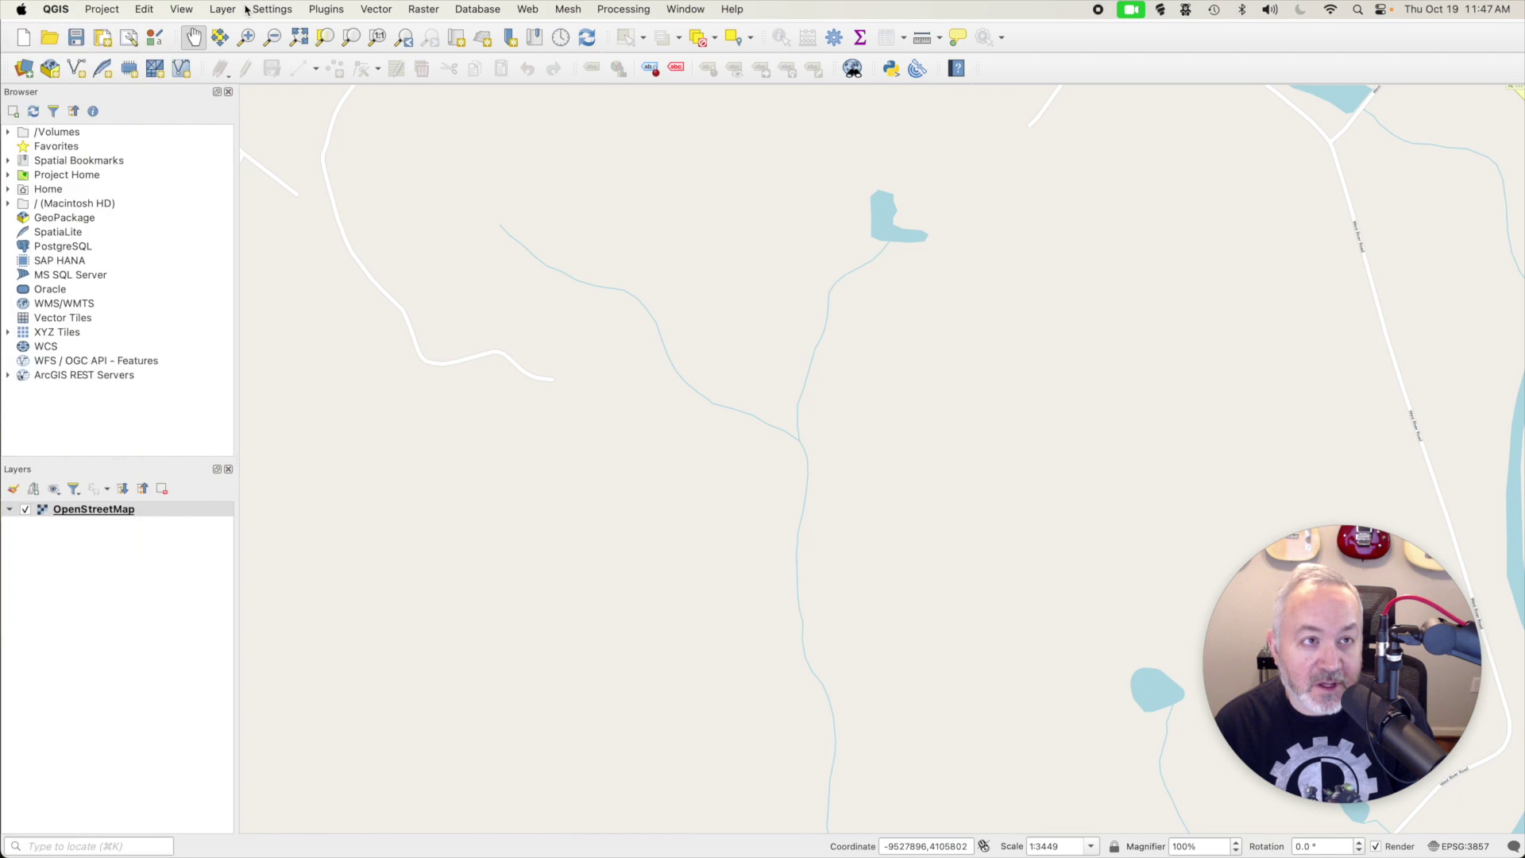
Step: Switch to QGIS and start a new GeoPackage layer, with its database saved as polygons in the gis/polygons folder
left_click(224, 9)
mouse_move(268, 54)
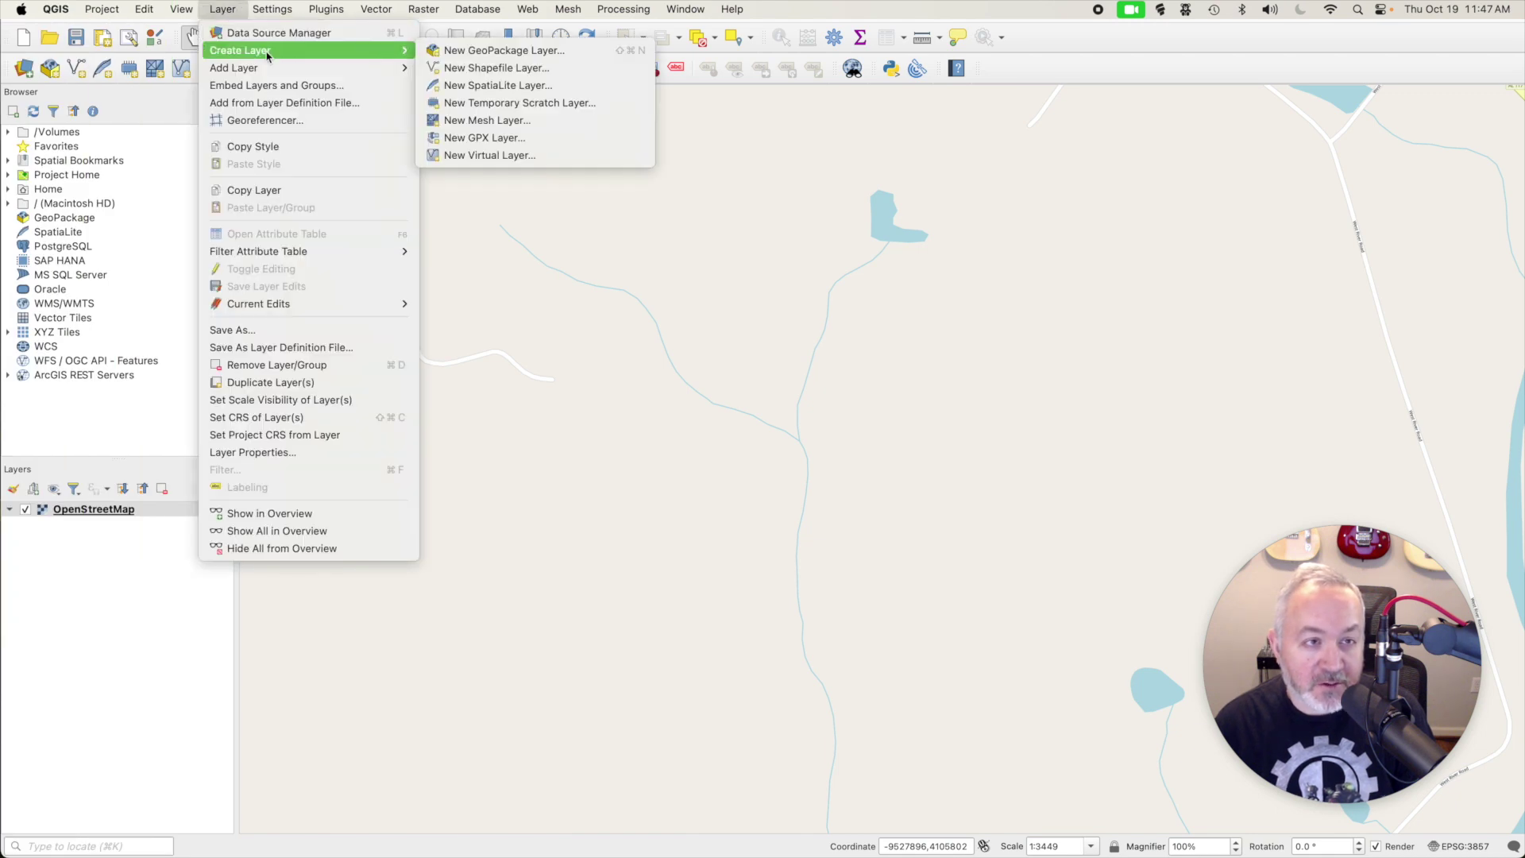
left_click(554, 52)
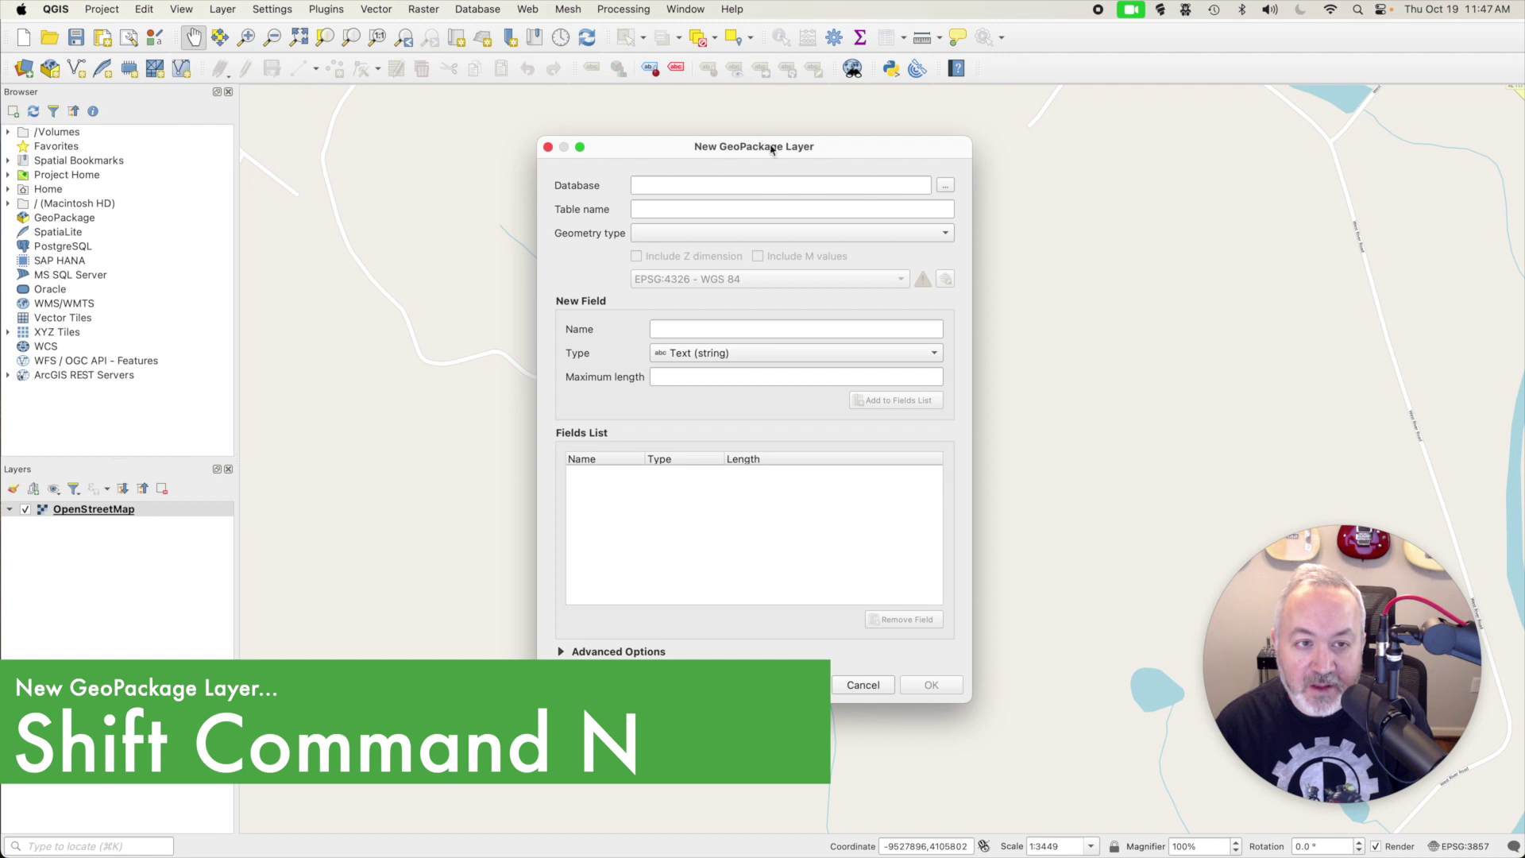
left_click(943, 186)
left_click(992, 266)
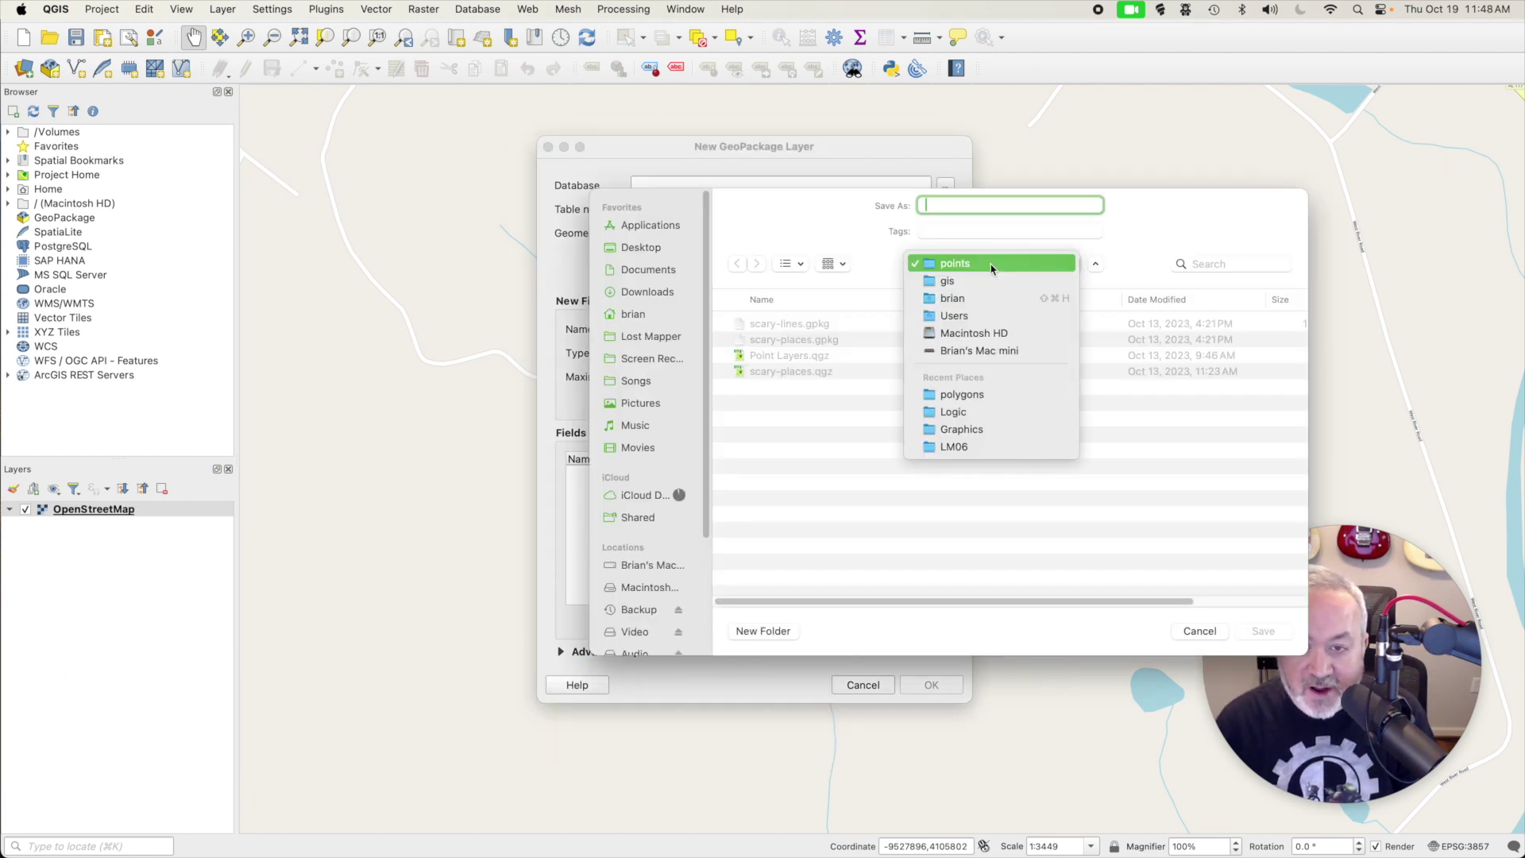
left_click(977, 281)
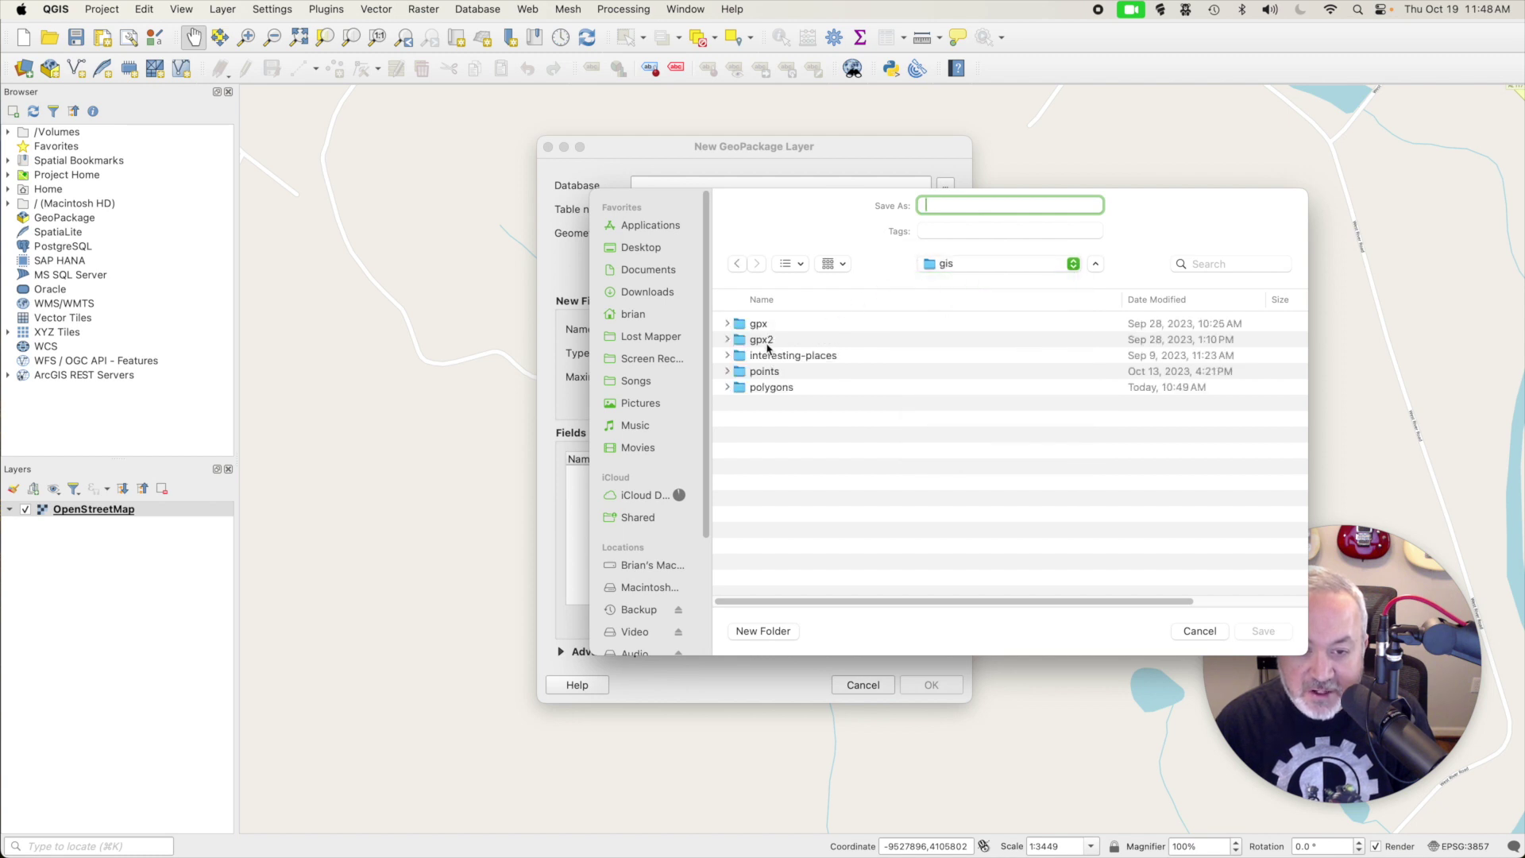
double_click(772, 388)
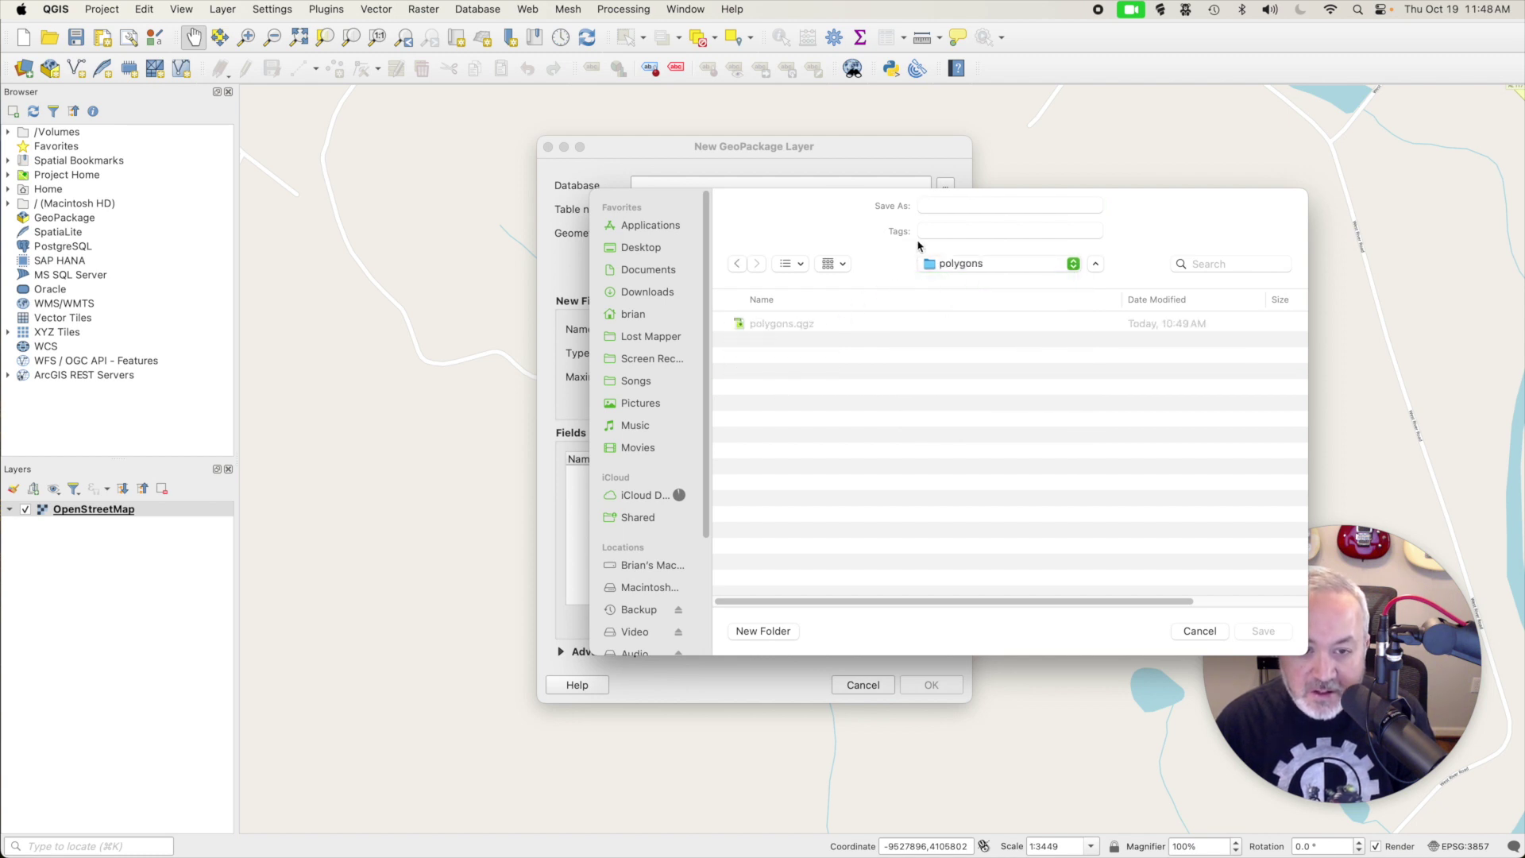
left_click(966, 208)
type("polygons")
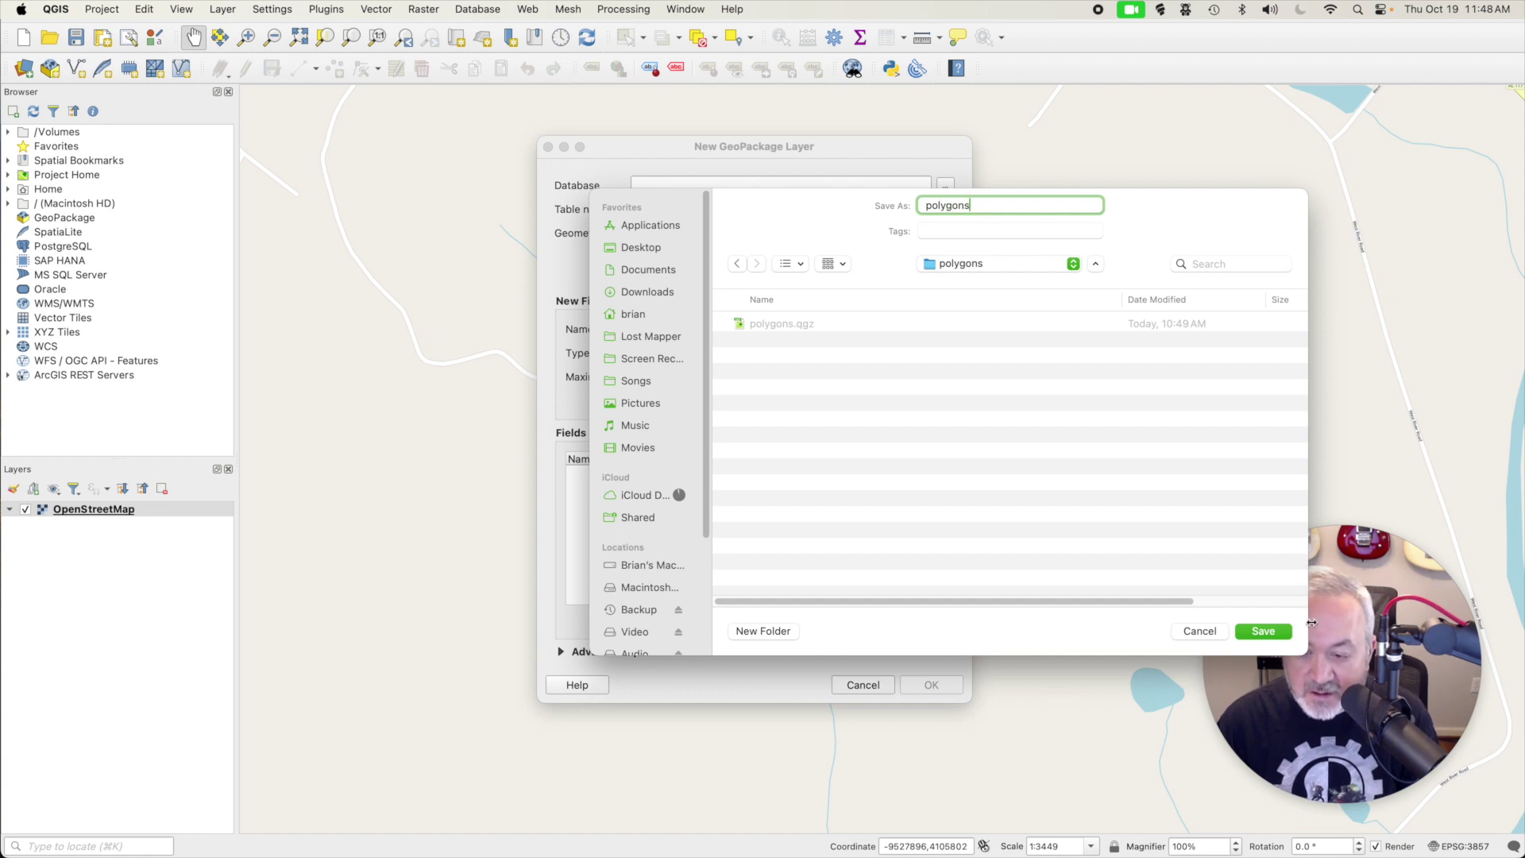
left_click(1263, 633)
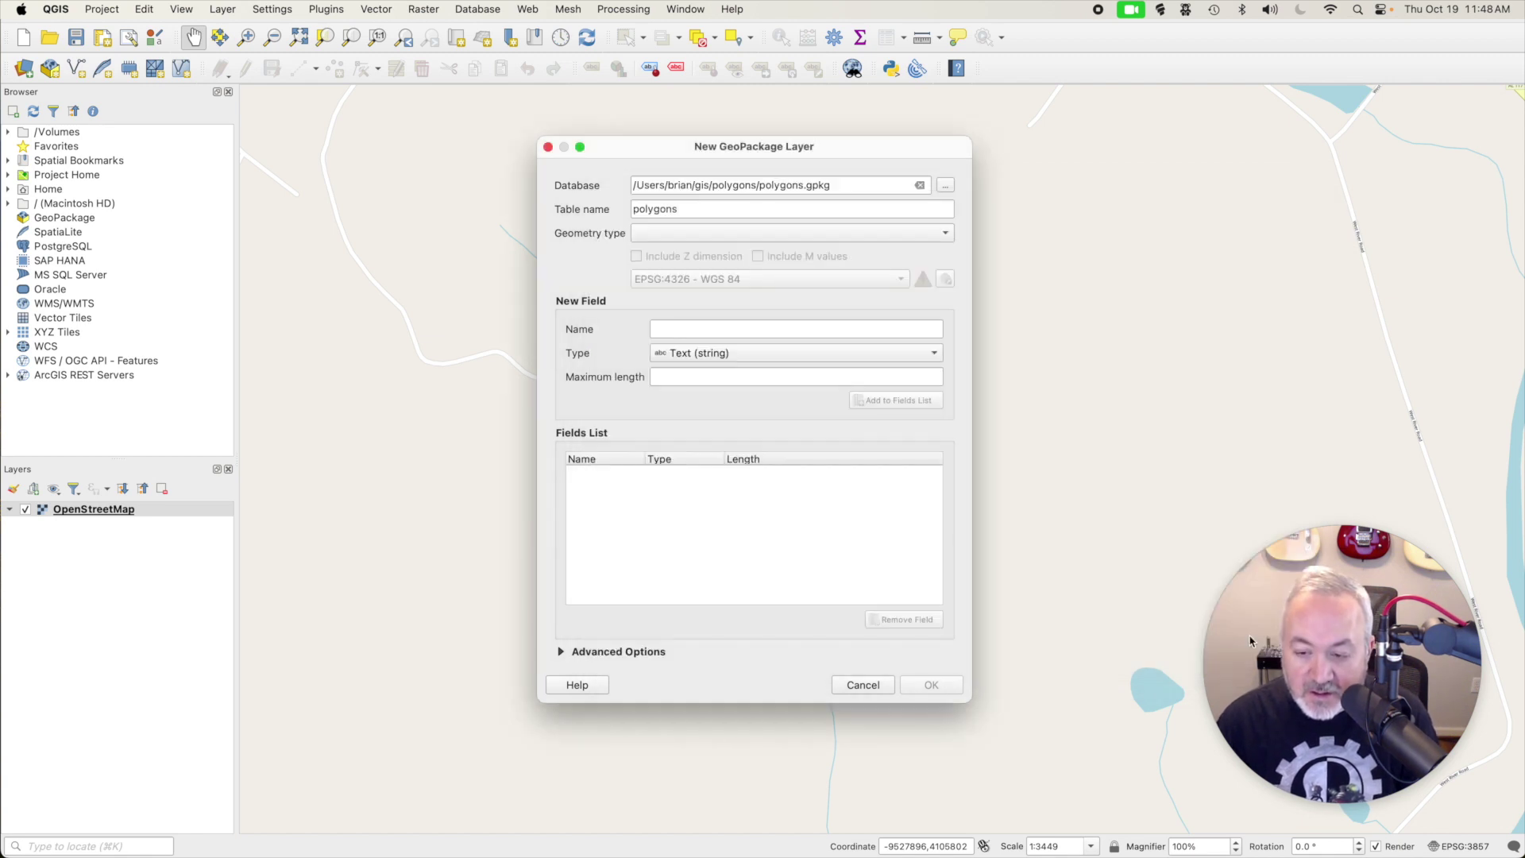
Step: Name the new layer's table land_use and set its geometry type to Polygon
double_click(699, 209)
type("la")
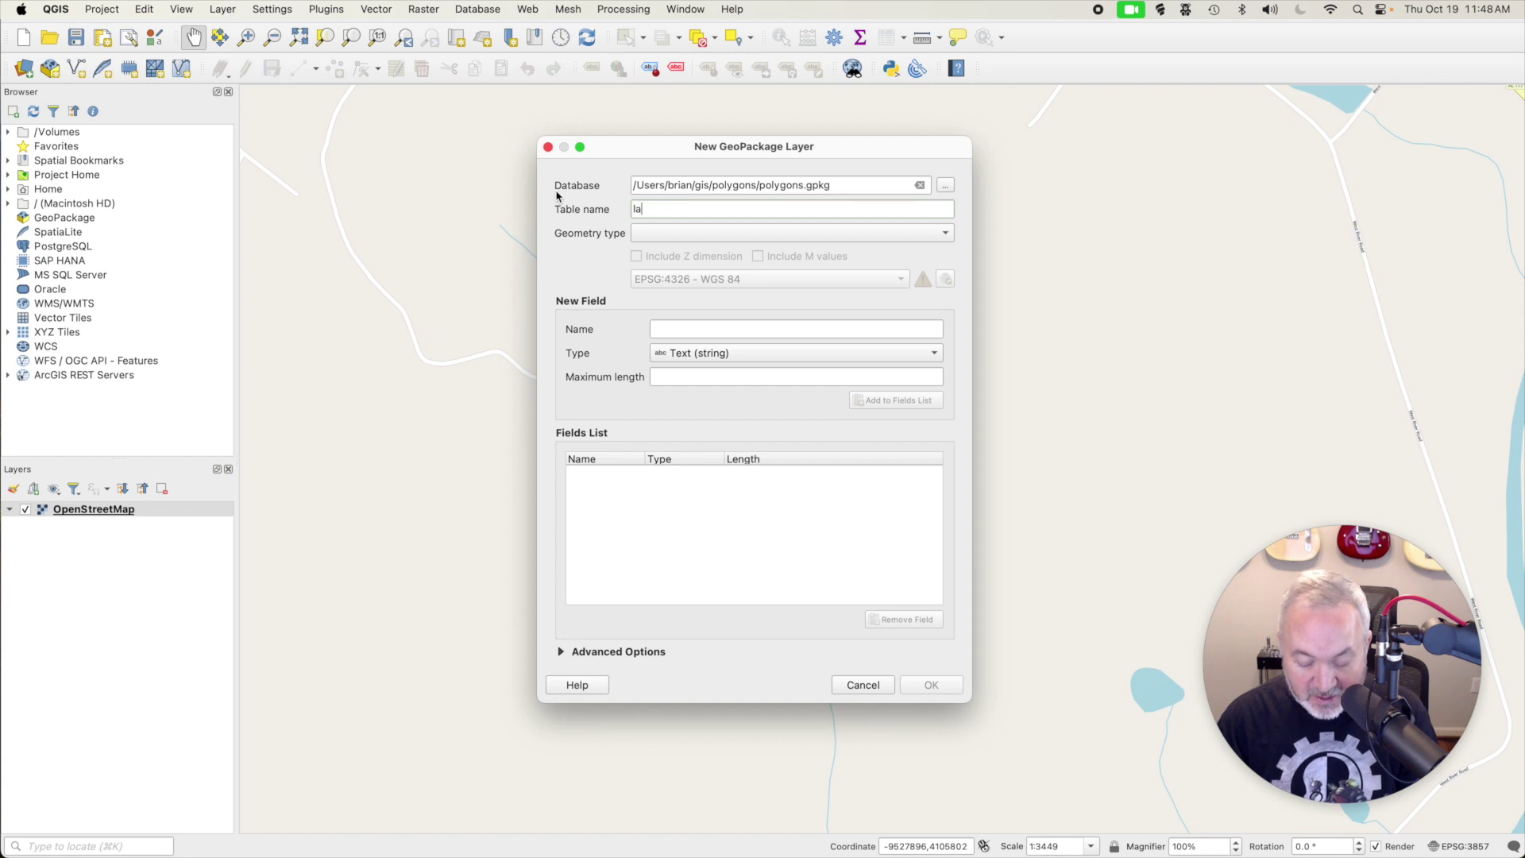
type("nd_use")
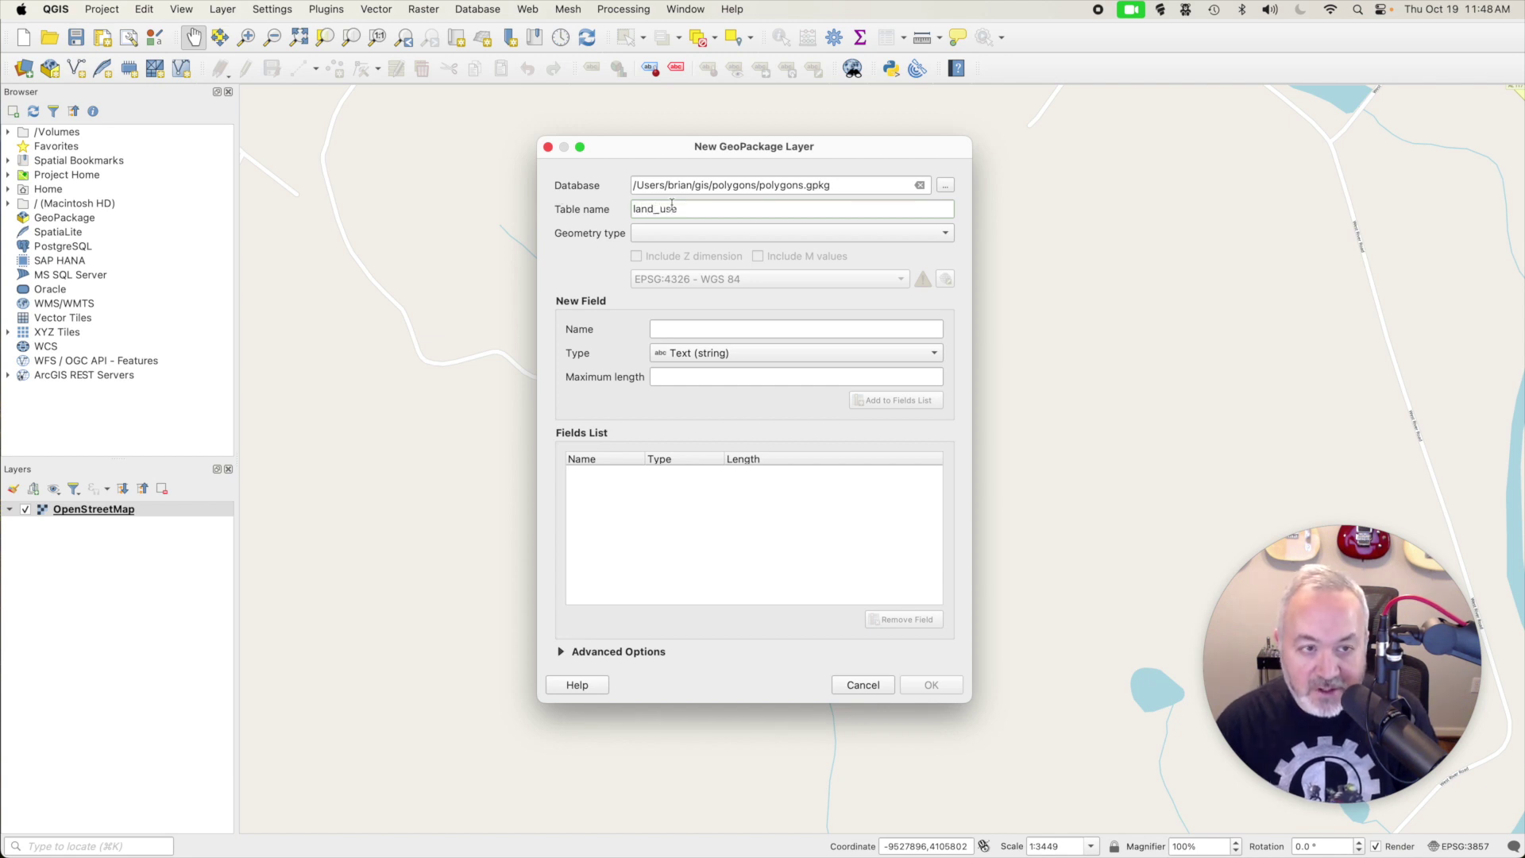
left_click(755, 233)
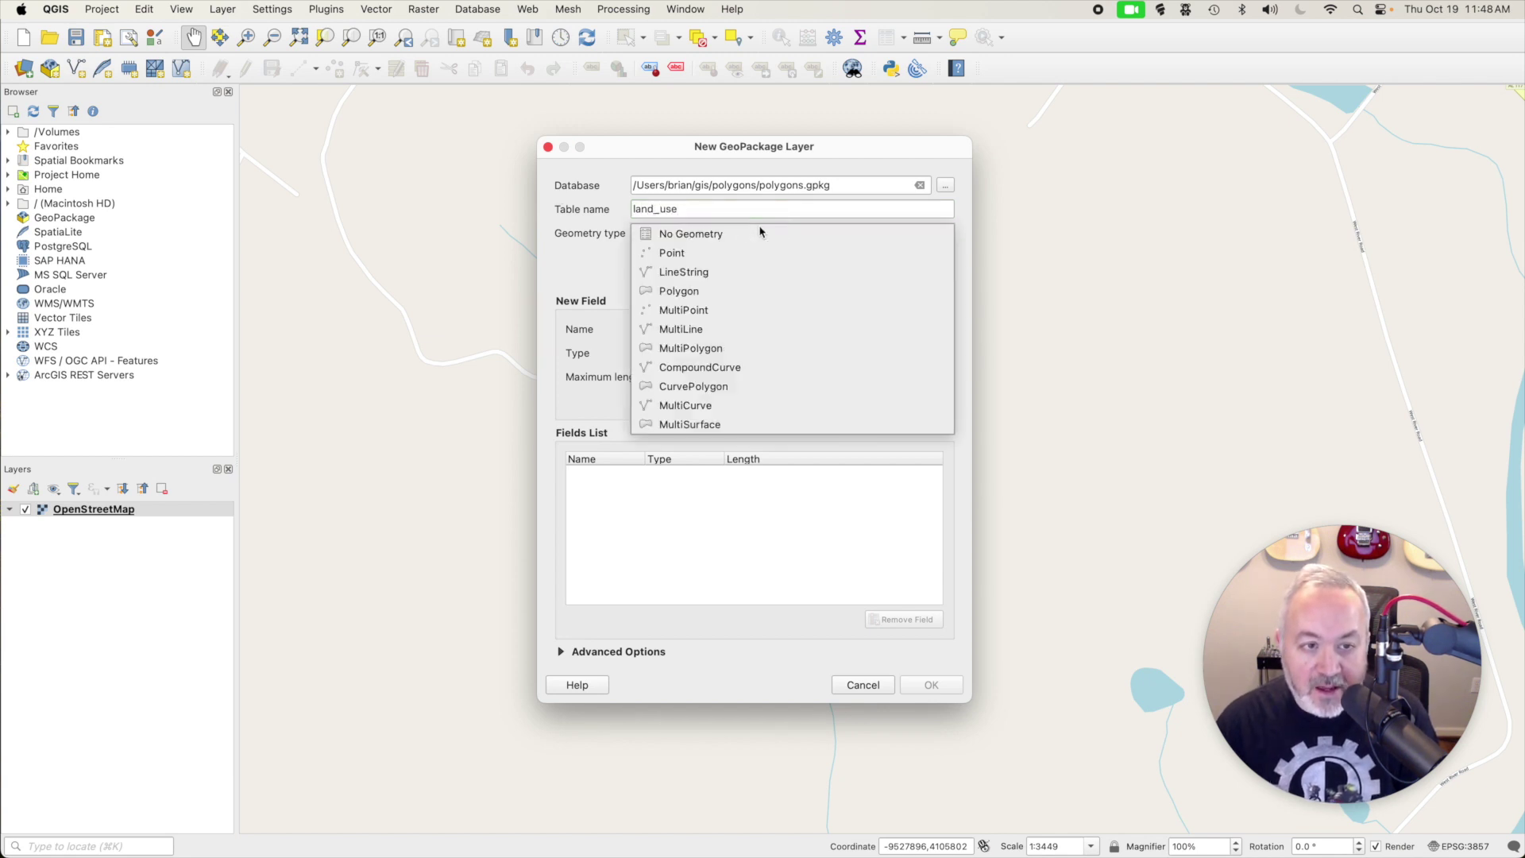
left_click(712, 290)
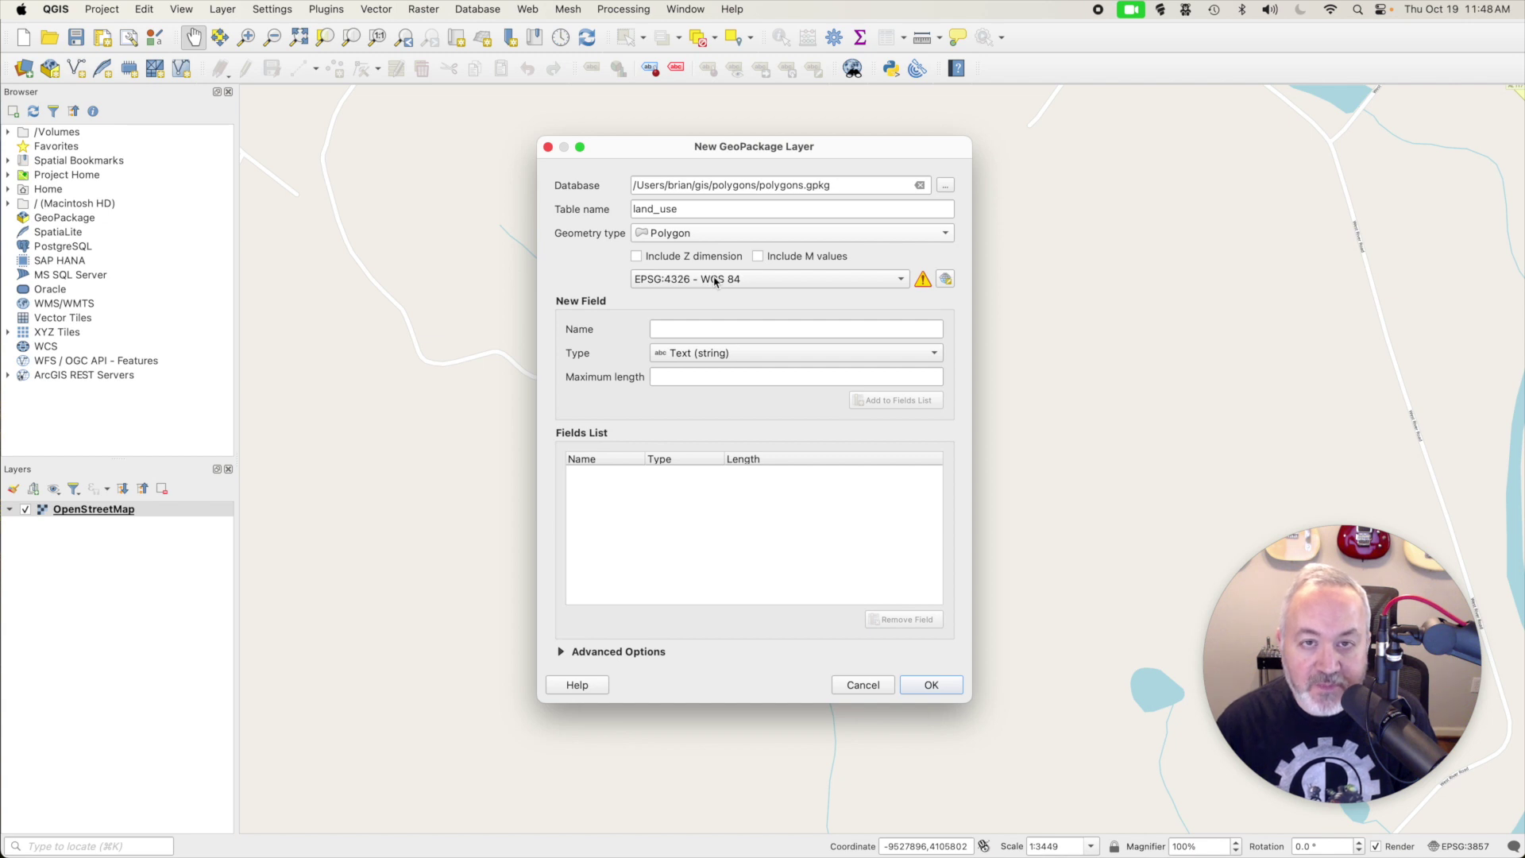
left_click(773, 233)
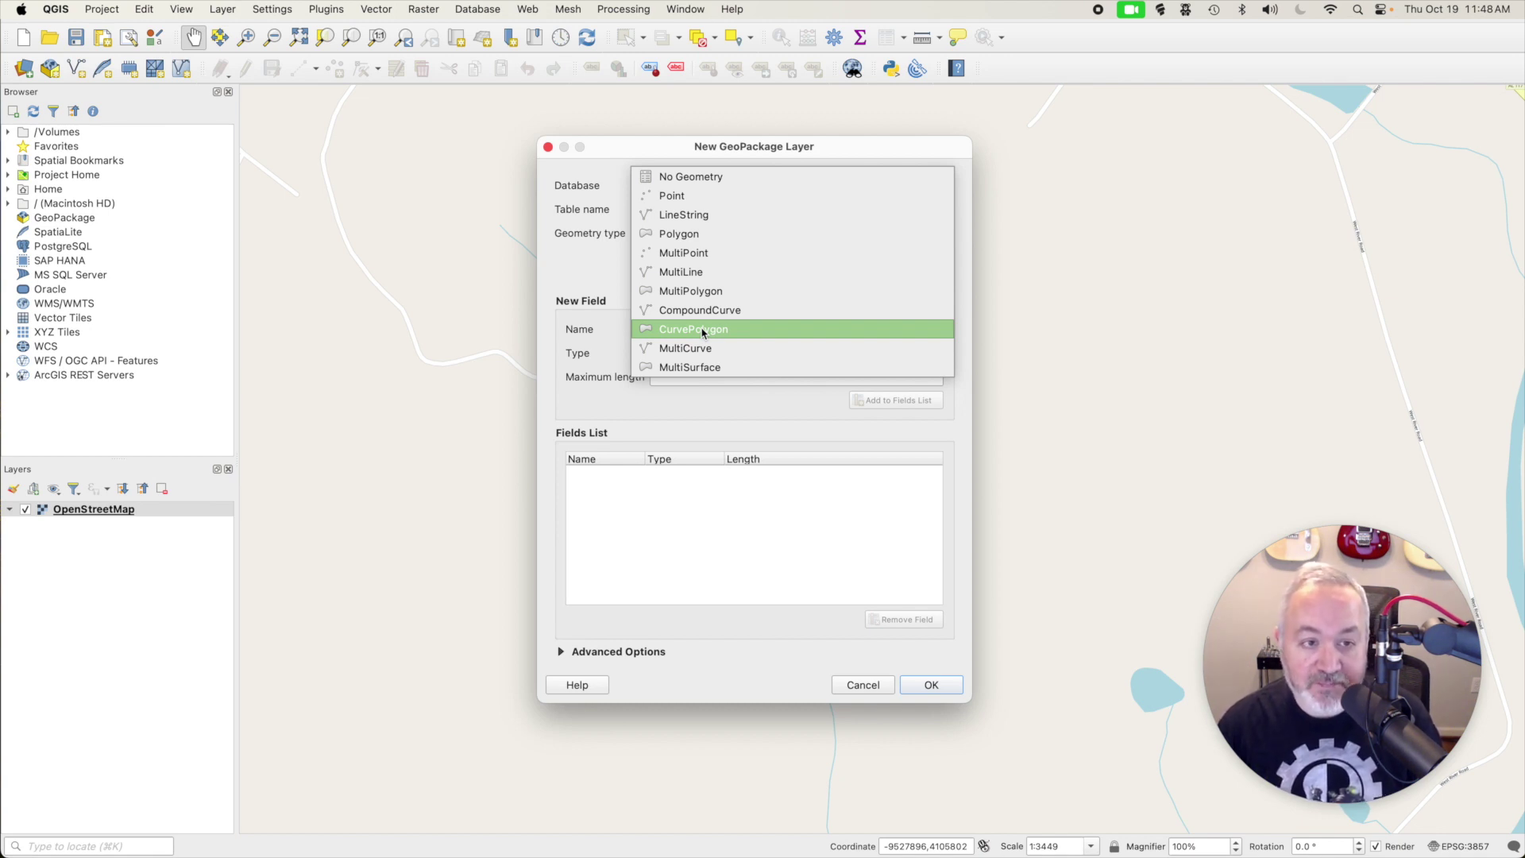
left_click(692, 234)
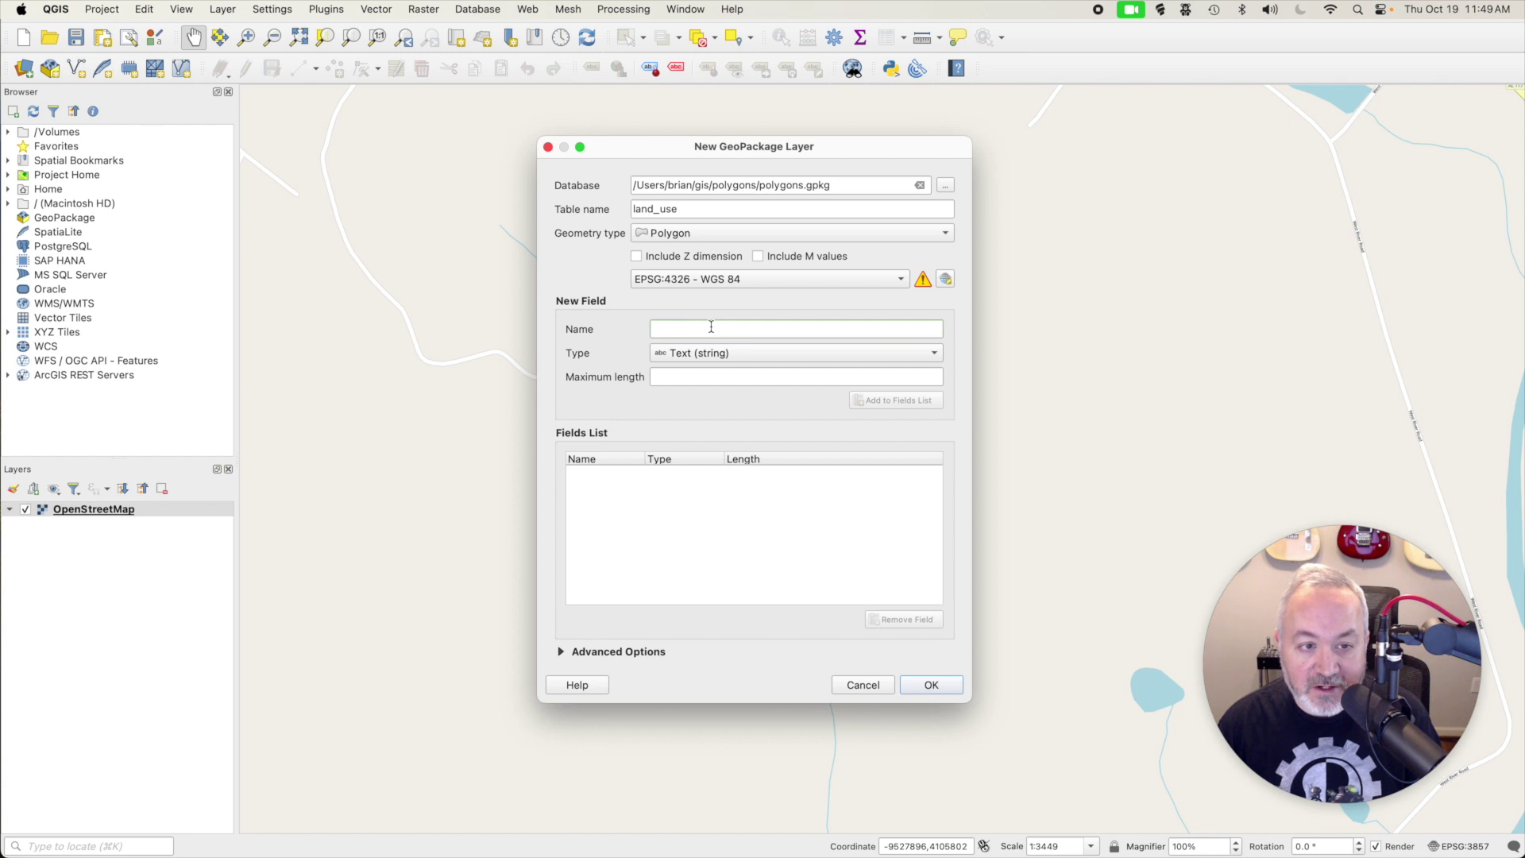
Step: Add a text field called name and a Boolean field called private, and create the layer
type("name")
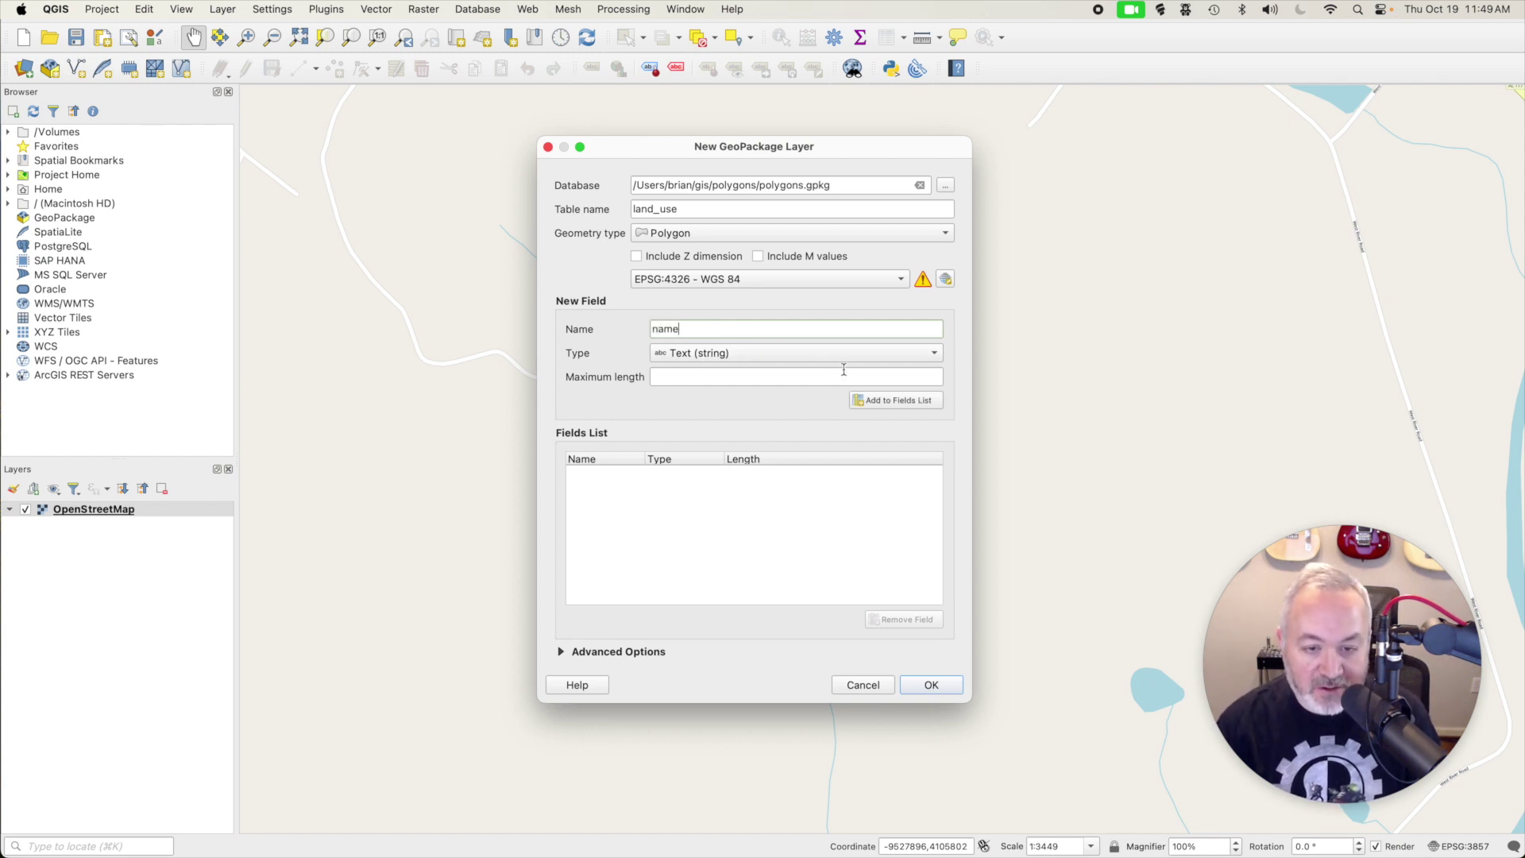
left_click(884, 402)
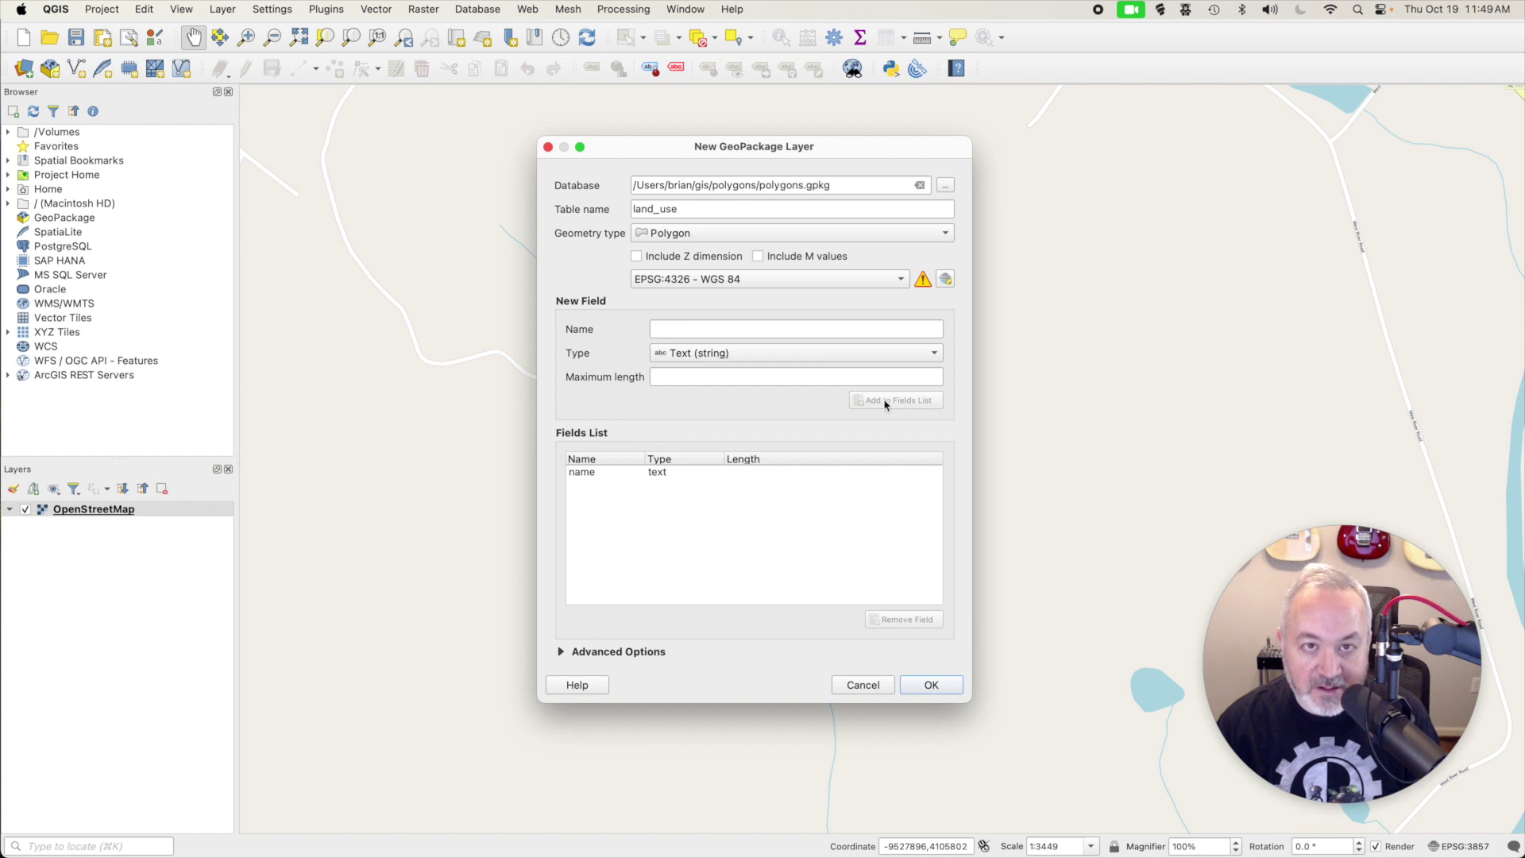
left_click(685, 332)
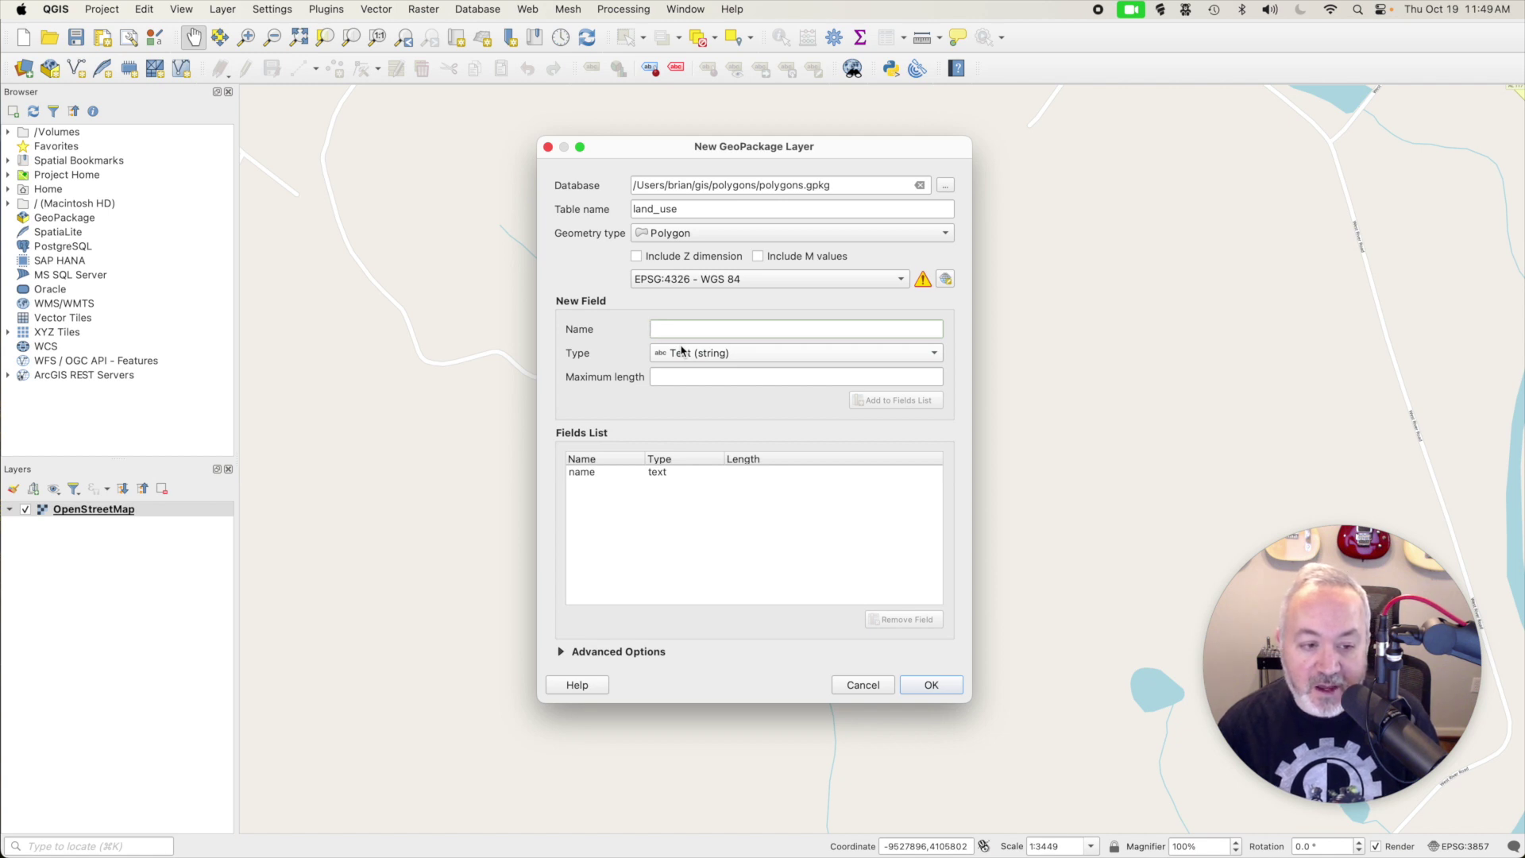
type("usage")
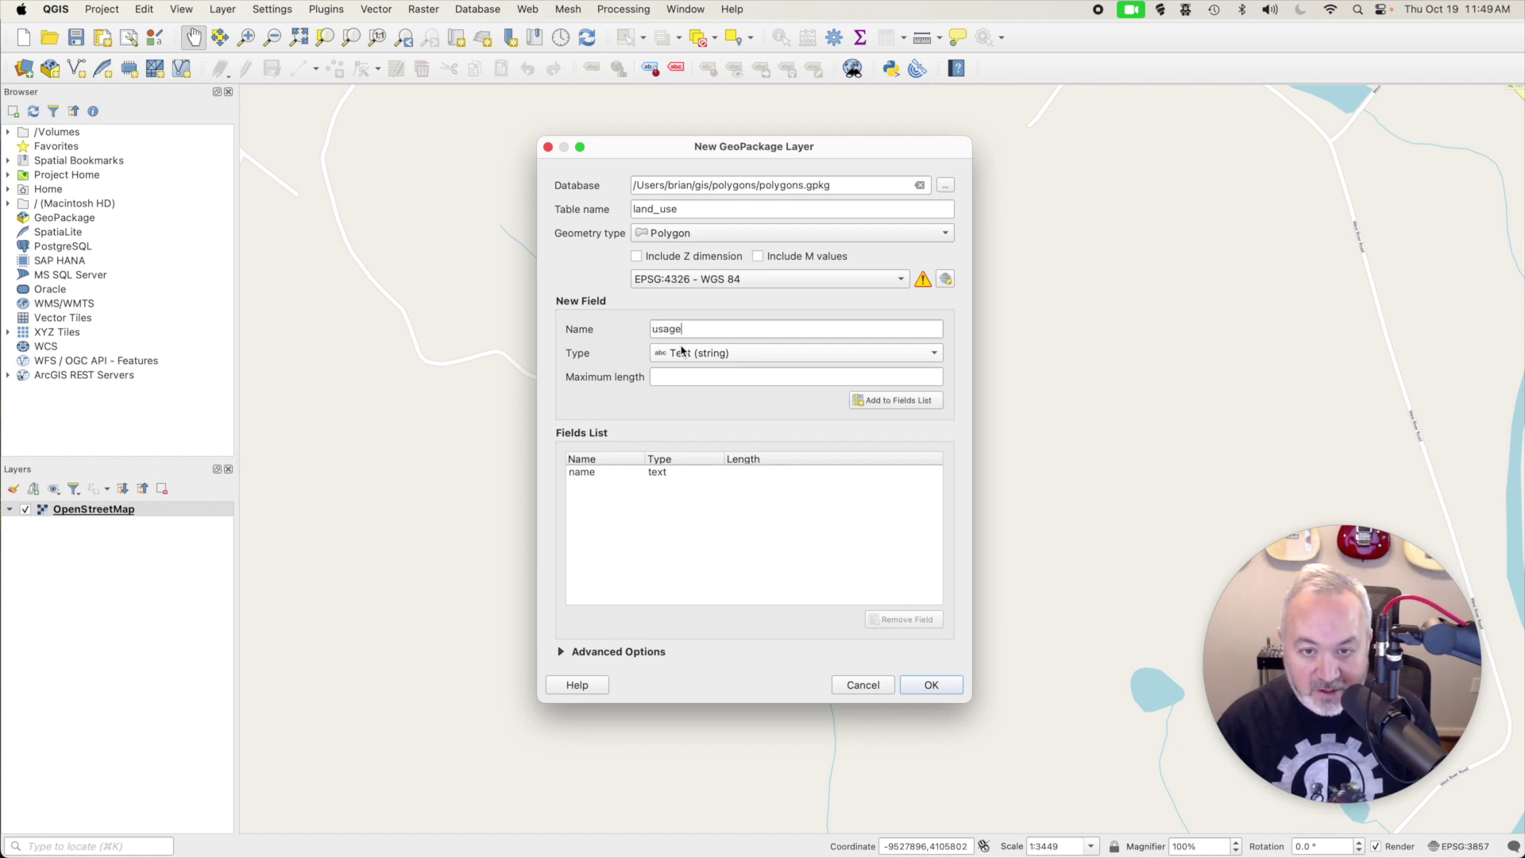
key("BackSpace")
key("BackSpace")
key("BackSpace")
key("BackSpace")
key("BackSpace")
type("privat")
left_click(733, 357)
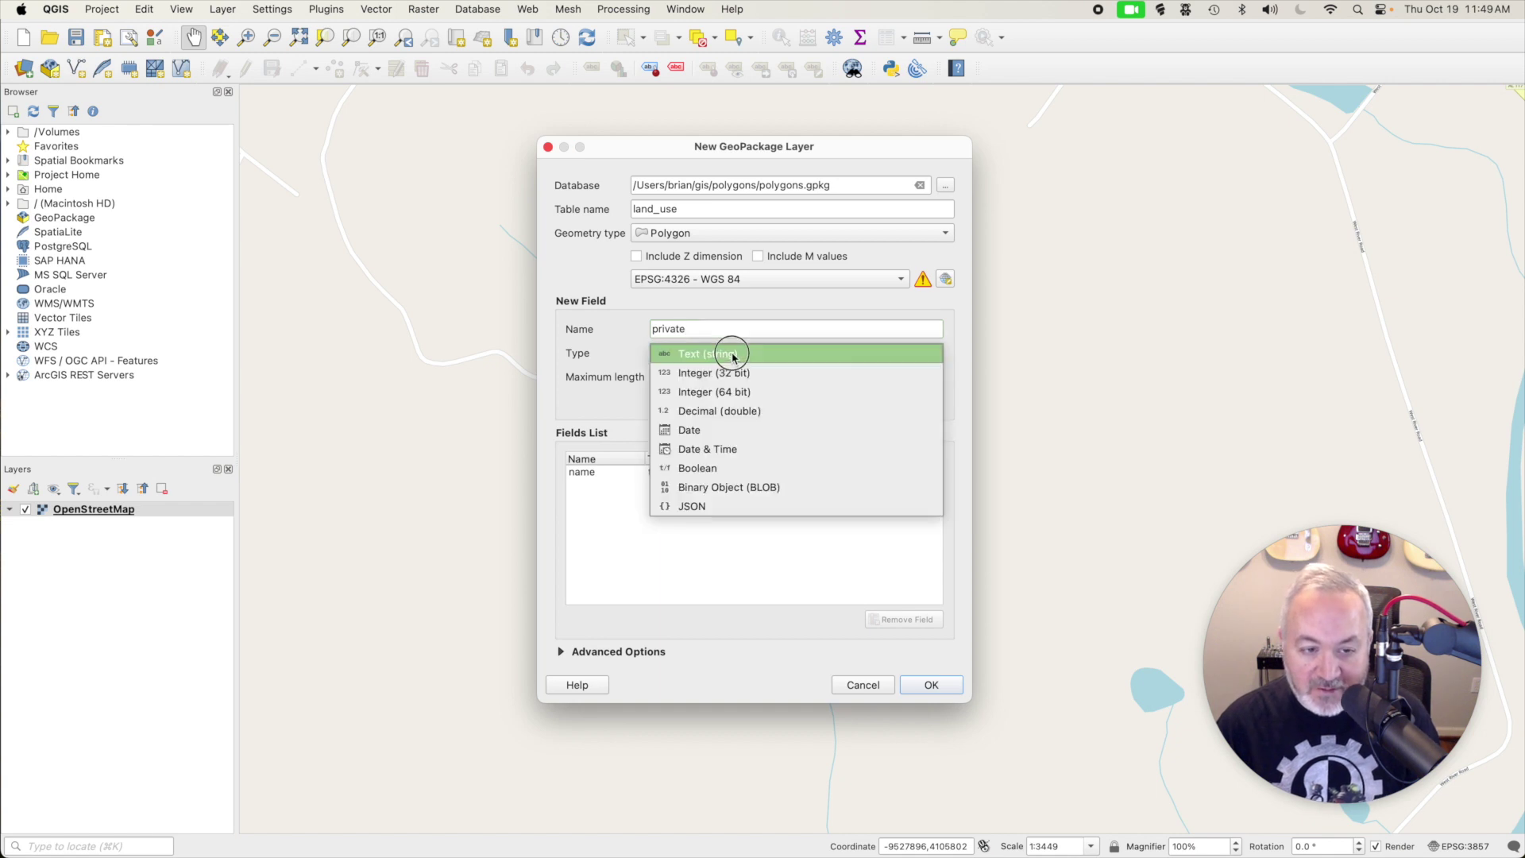
left_click(707, 468)
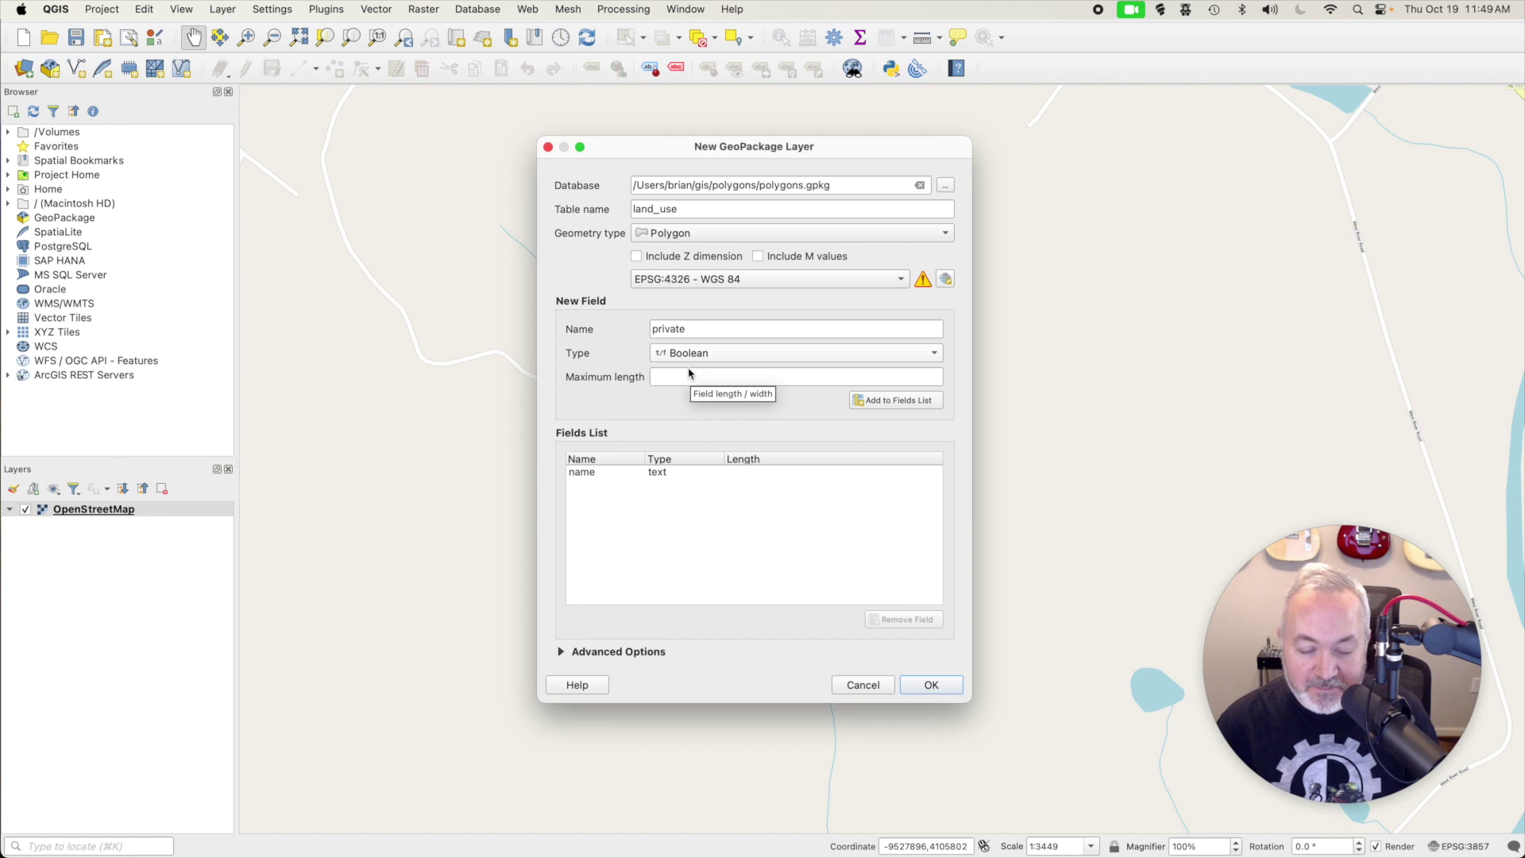
left_click(898, 400)
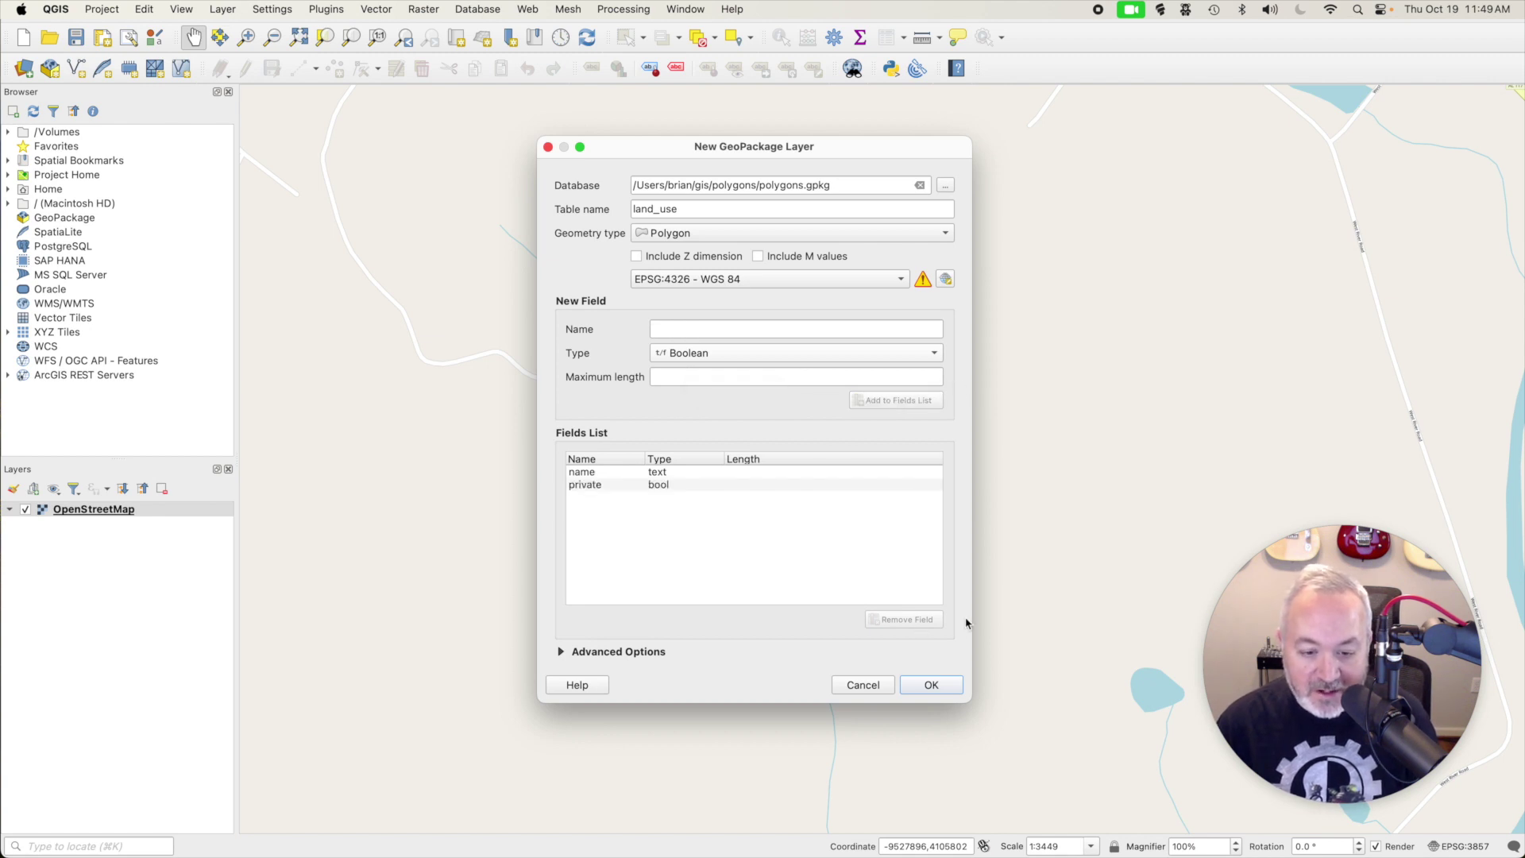
left_click(945, 687)
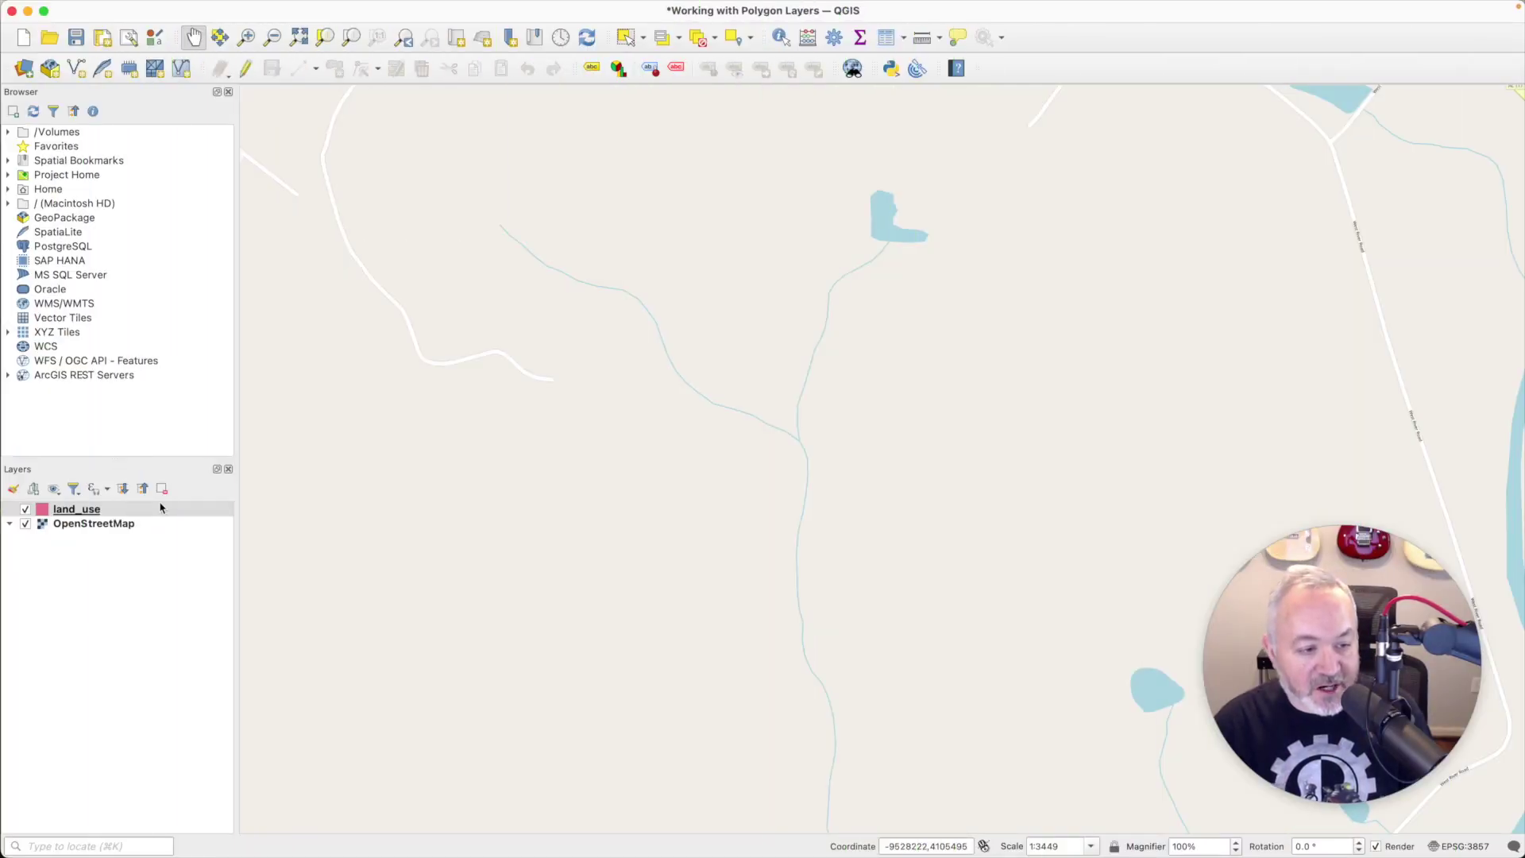
Step: Enable editing on the land_use layer and draw a roughly rectangular four-cornered polygon around the place where the two streams meet
left_click(128, 512)
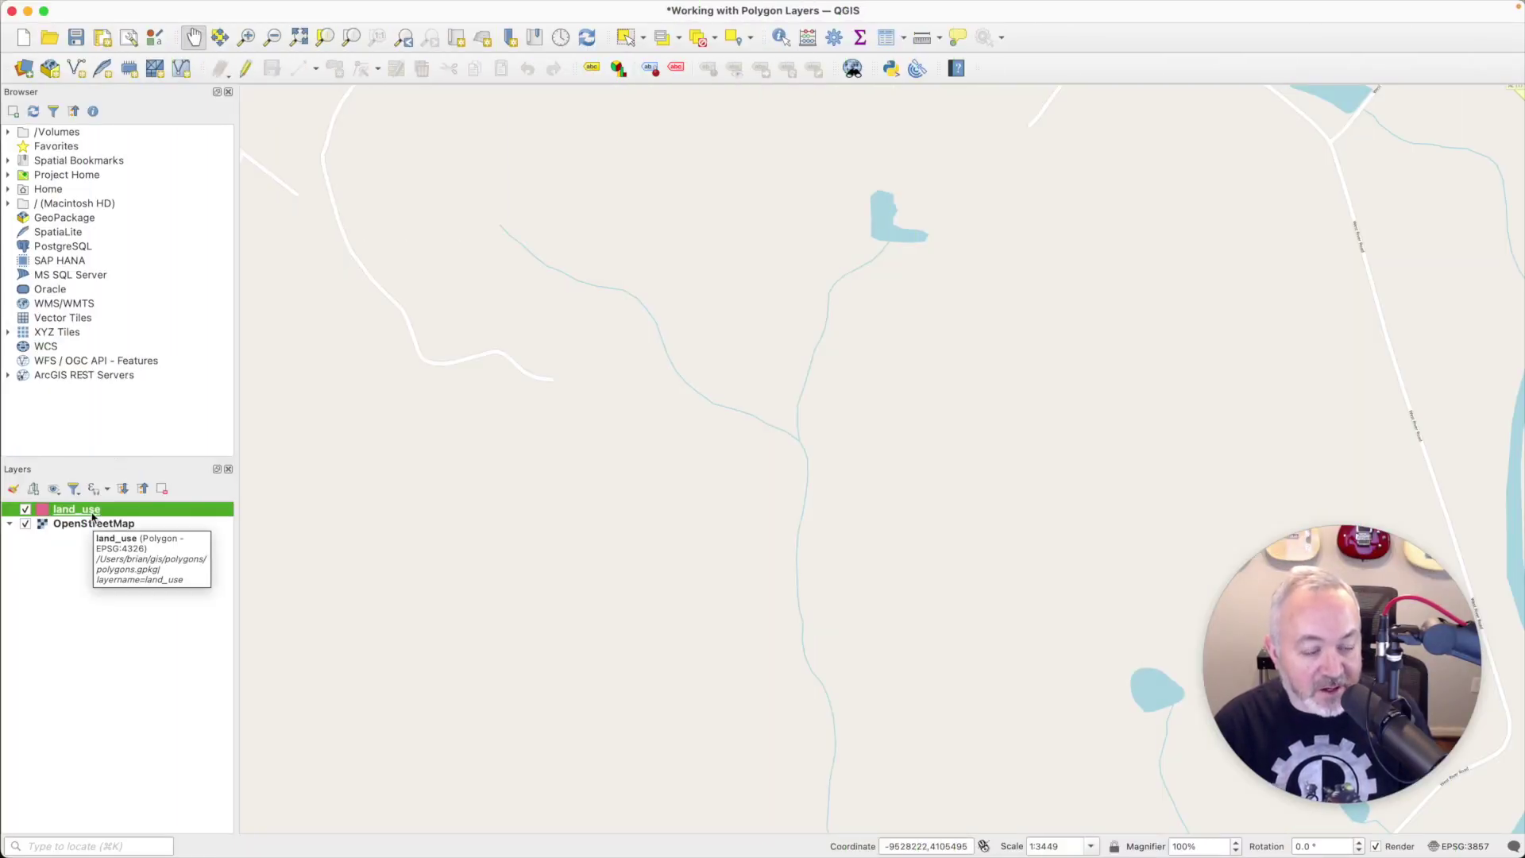
left_click(248, 70)
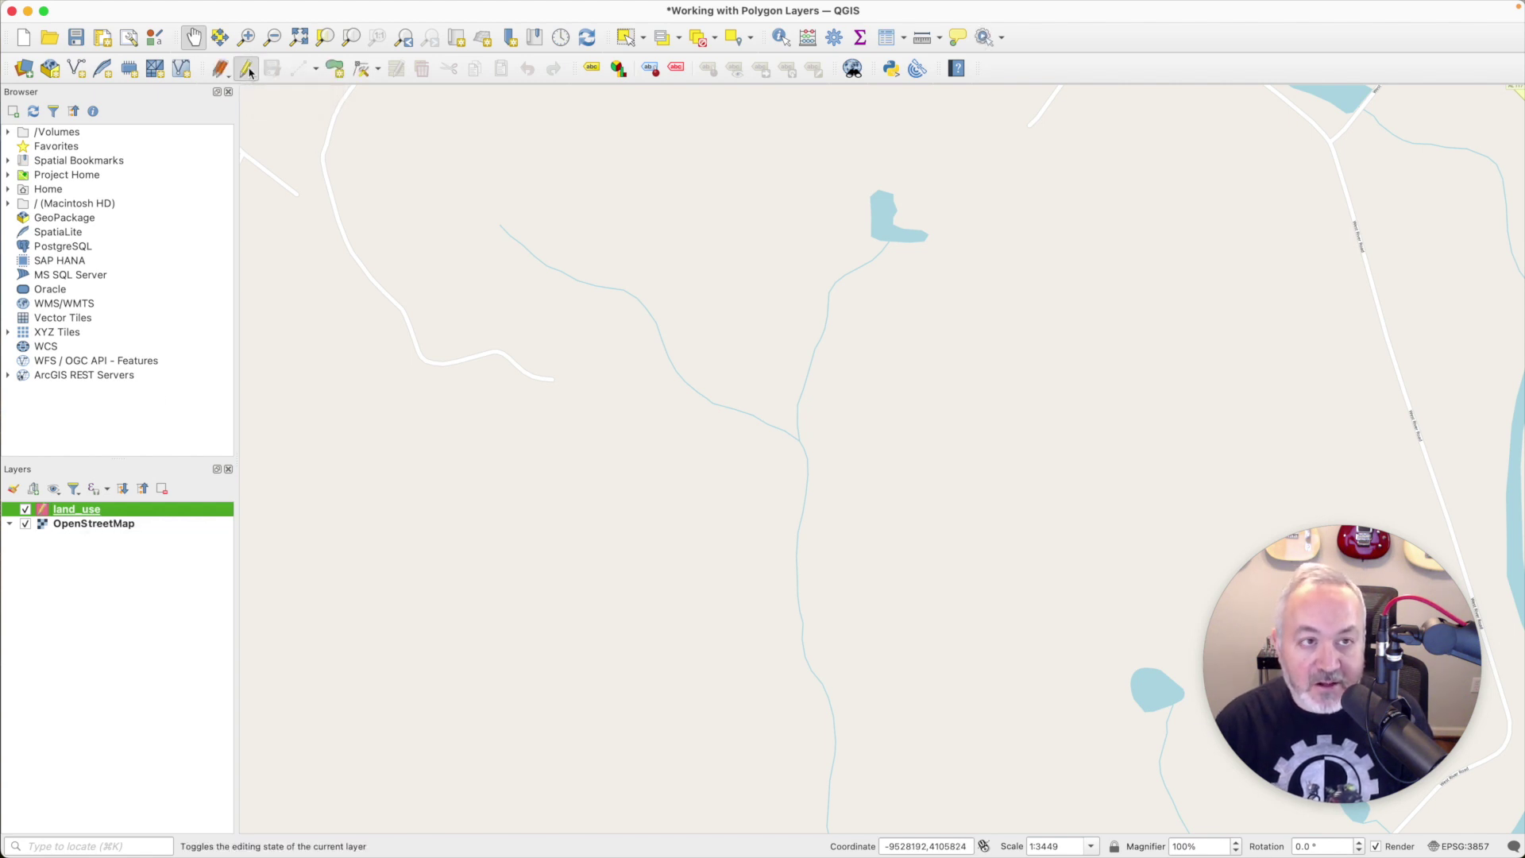
left_click(332, 70)
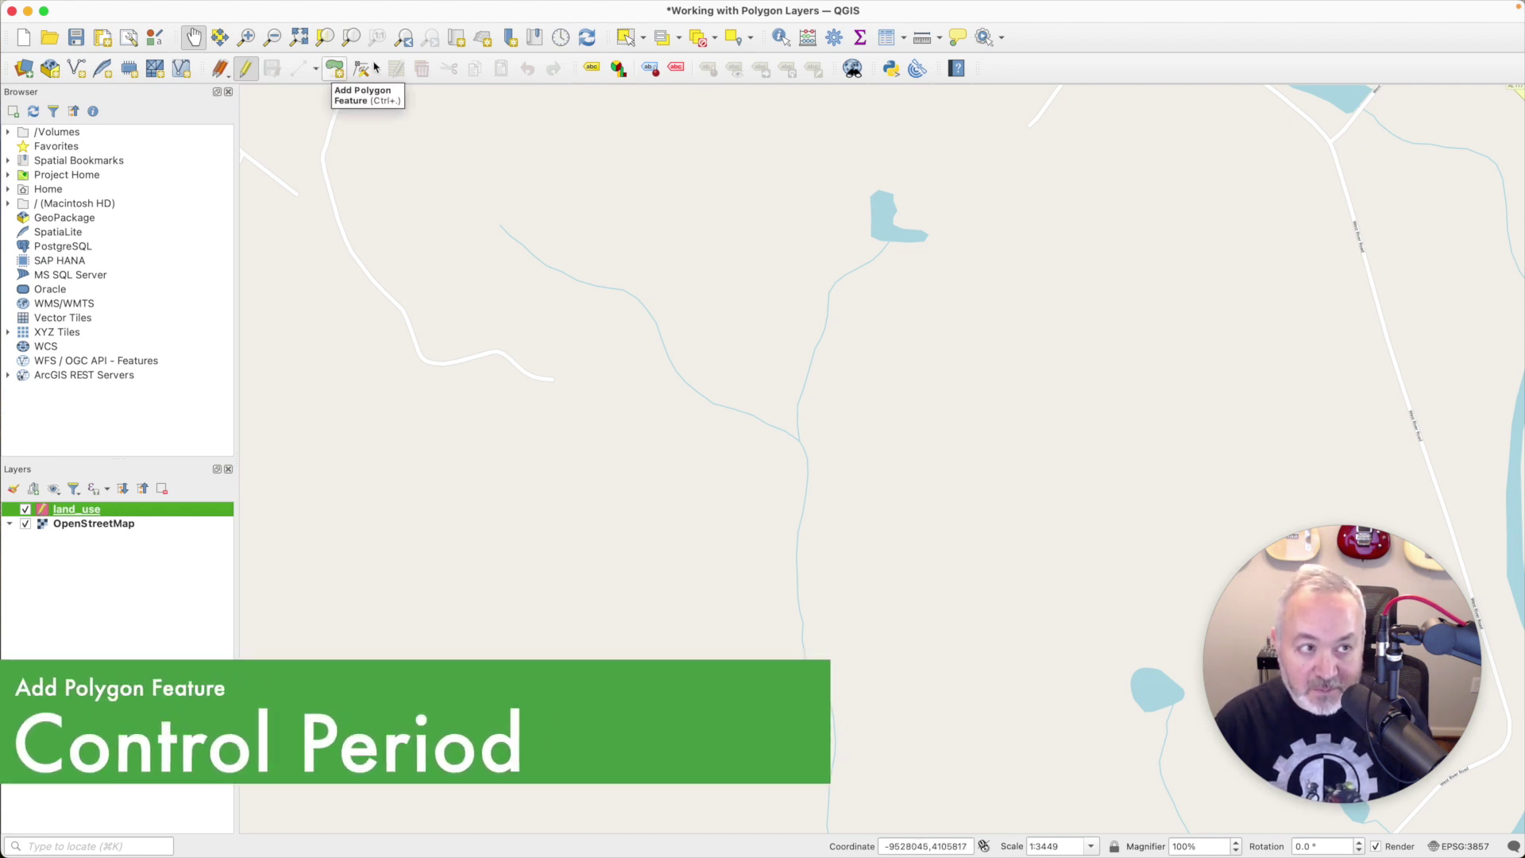
left_click(331, 70)
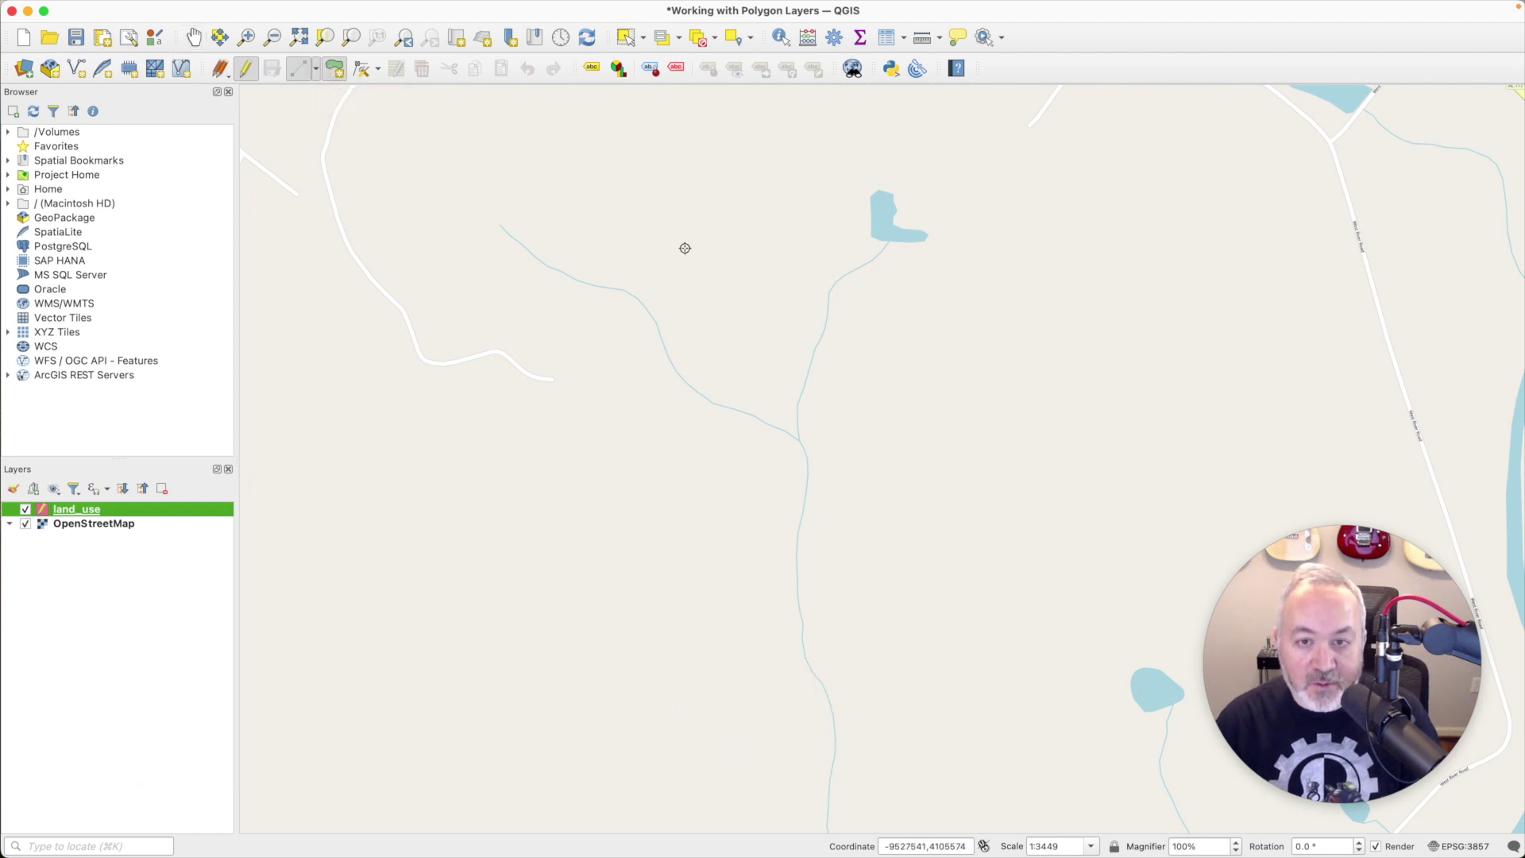
left_click(575, 299)
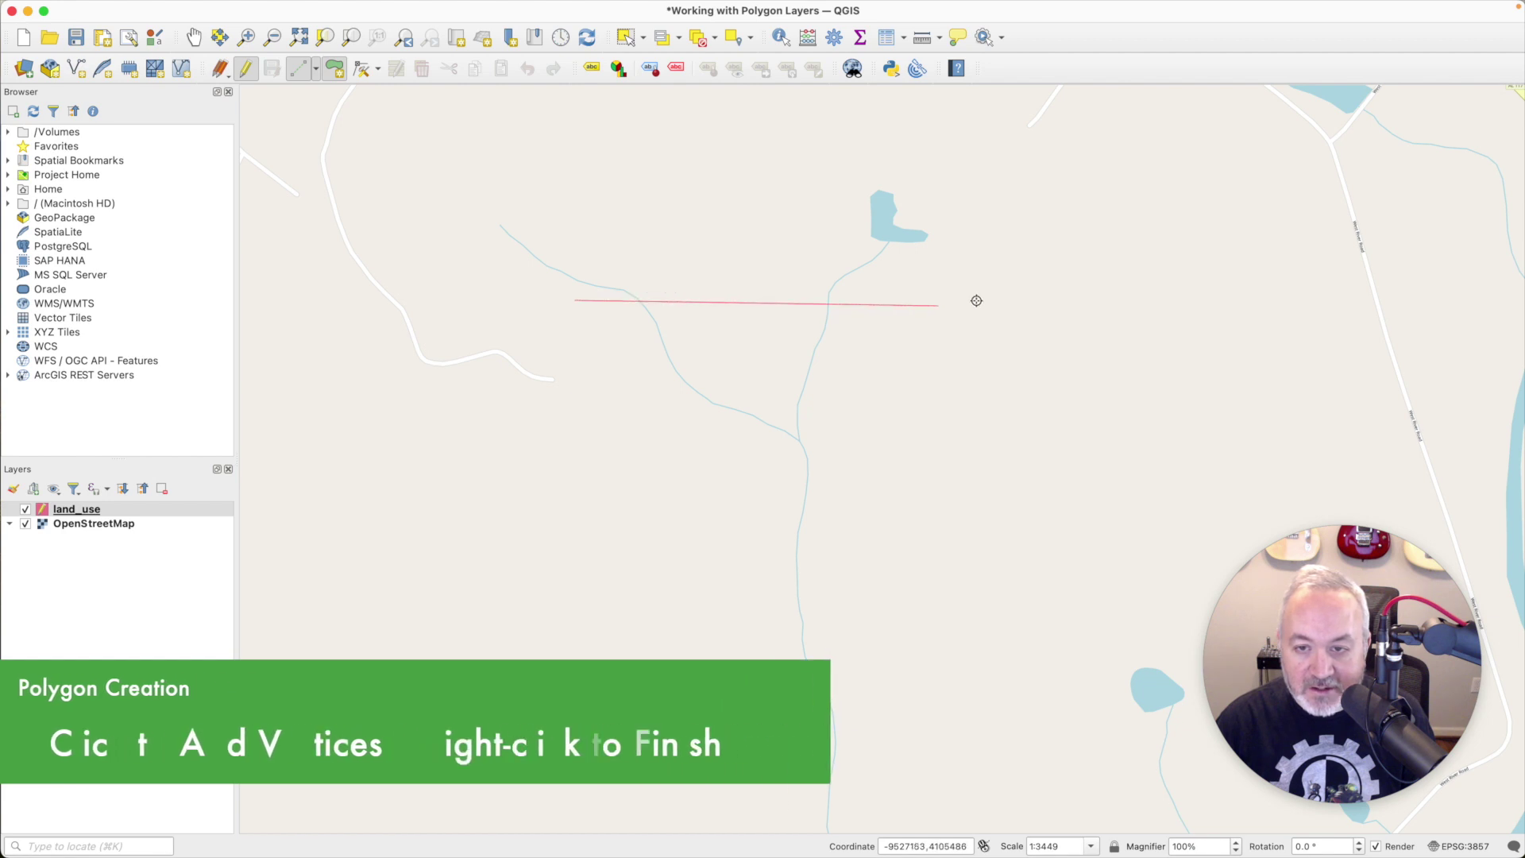
left_click(1033, 304)
left_click(1055, 708)
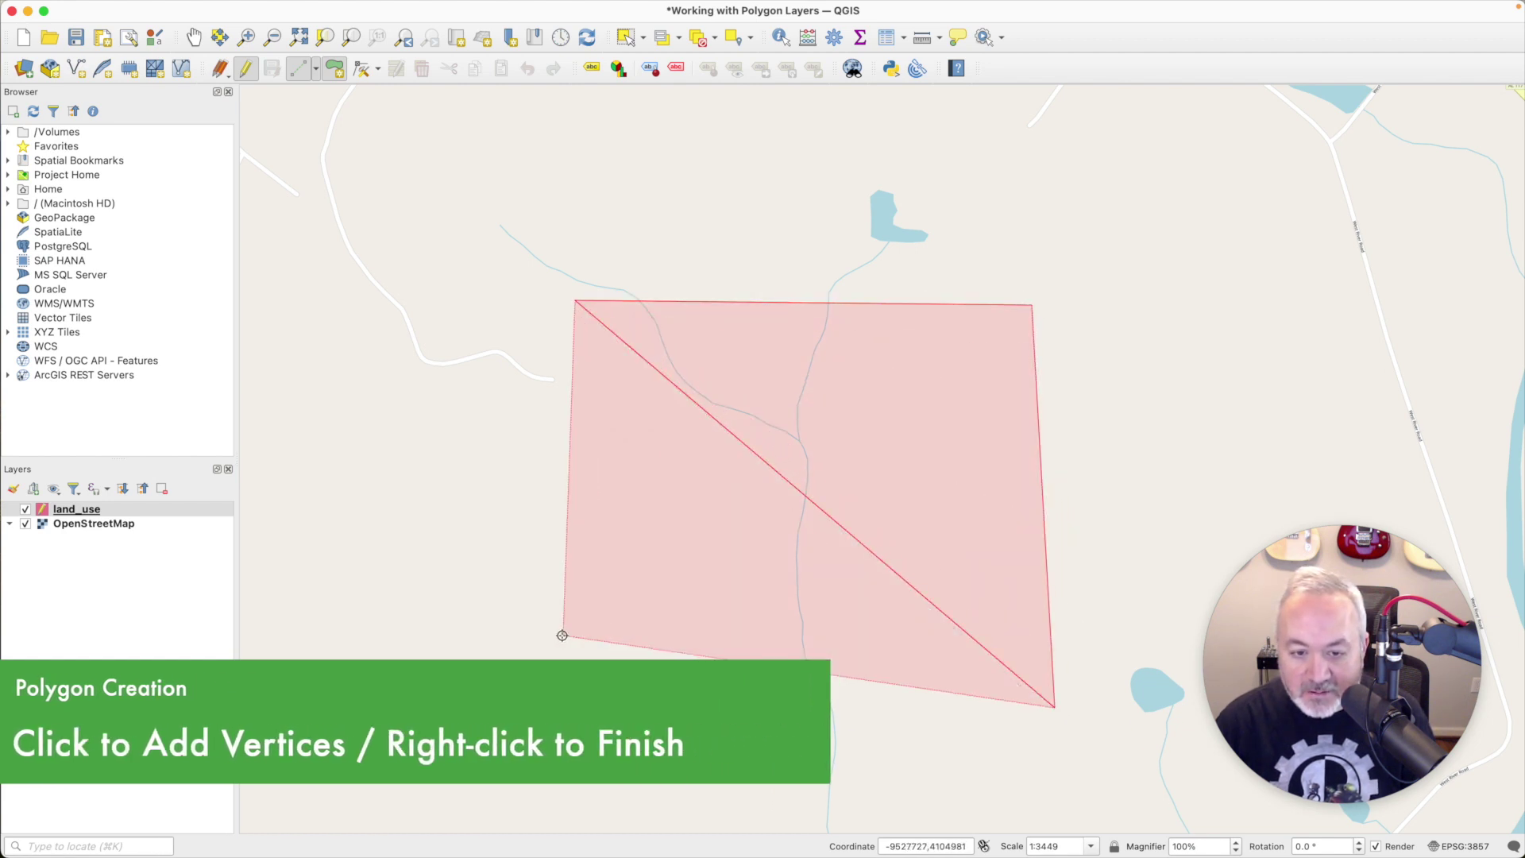
left_click(572, 675)
right_click(572, 676)
left_click(572, 676)
left_click(574, 300)
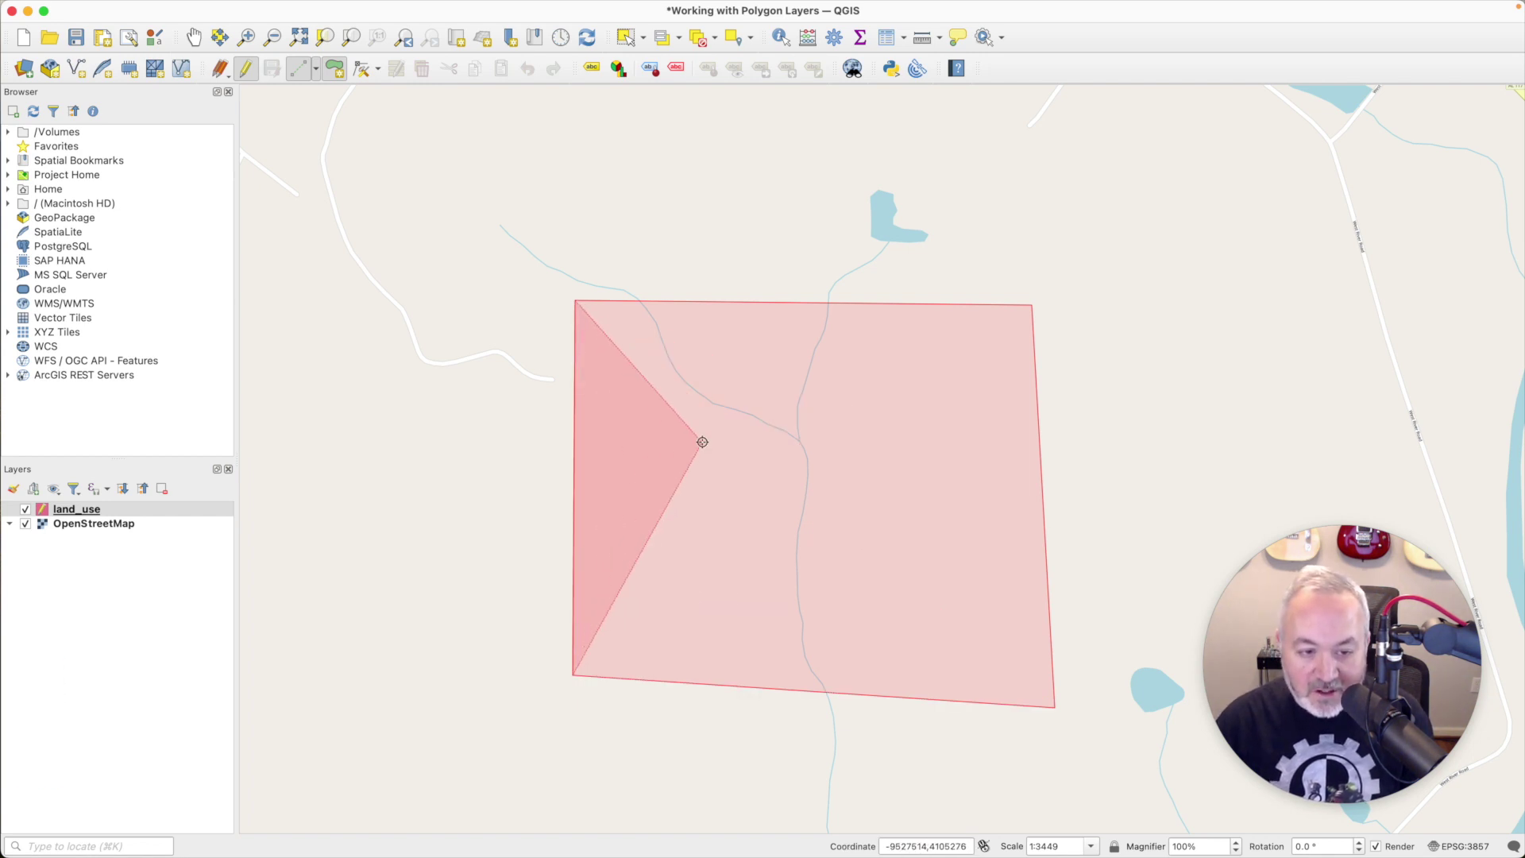
right_click(703, 442)
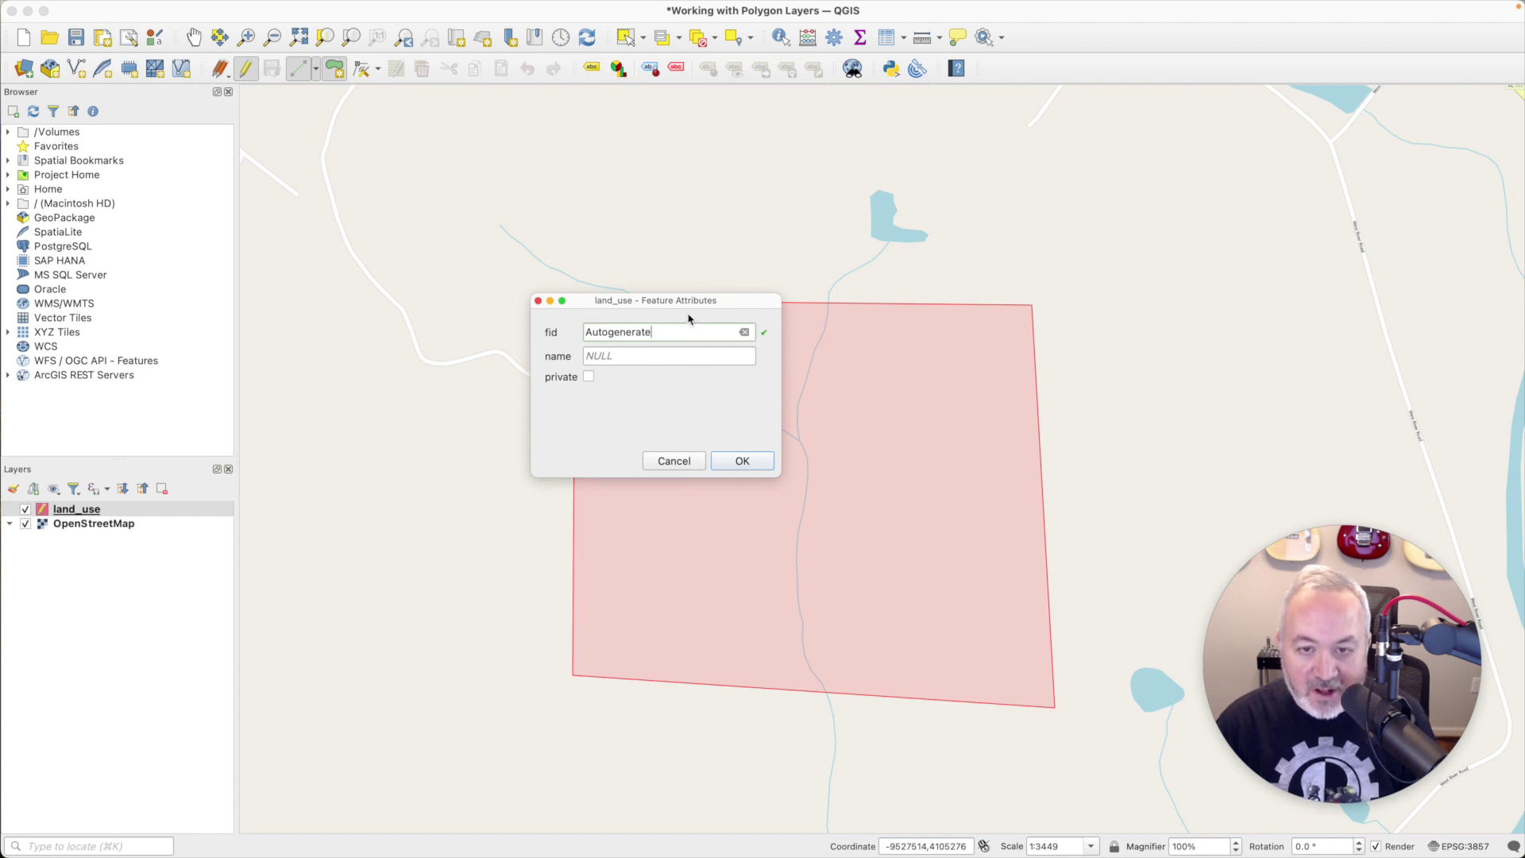
Step: Name the new polygon feature Public Park, leave private unchecked, and save its attributes
left_click_drag(692, 309, 823, 347)
left_click(787, 397)
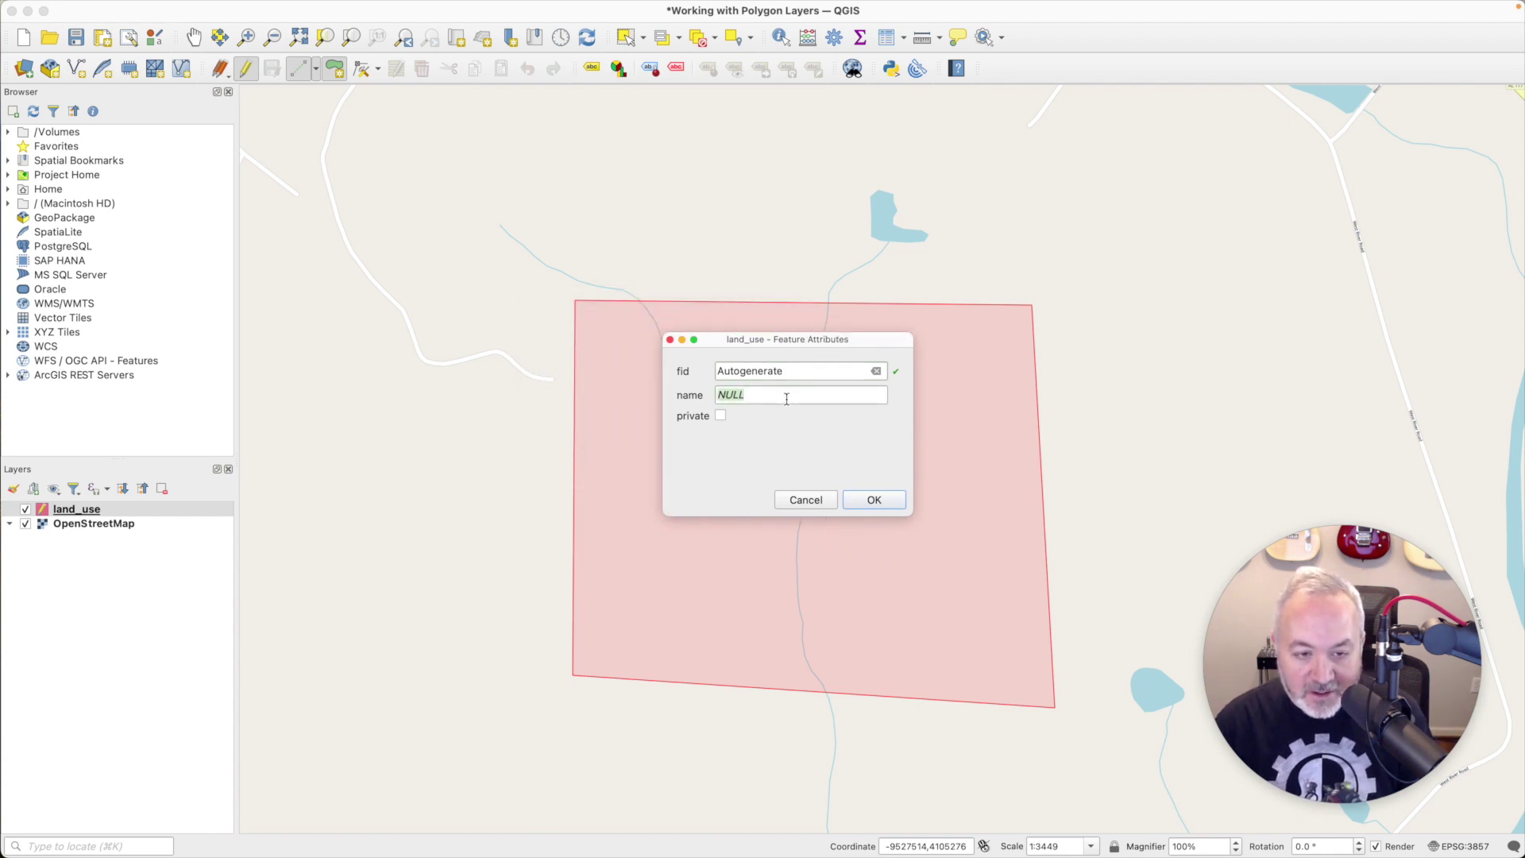
type("Public Park")
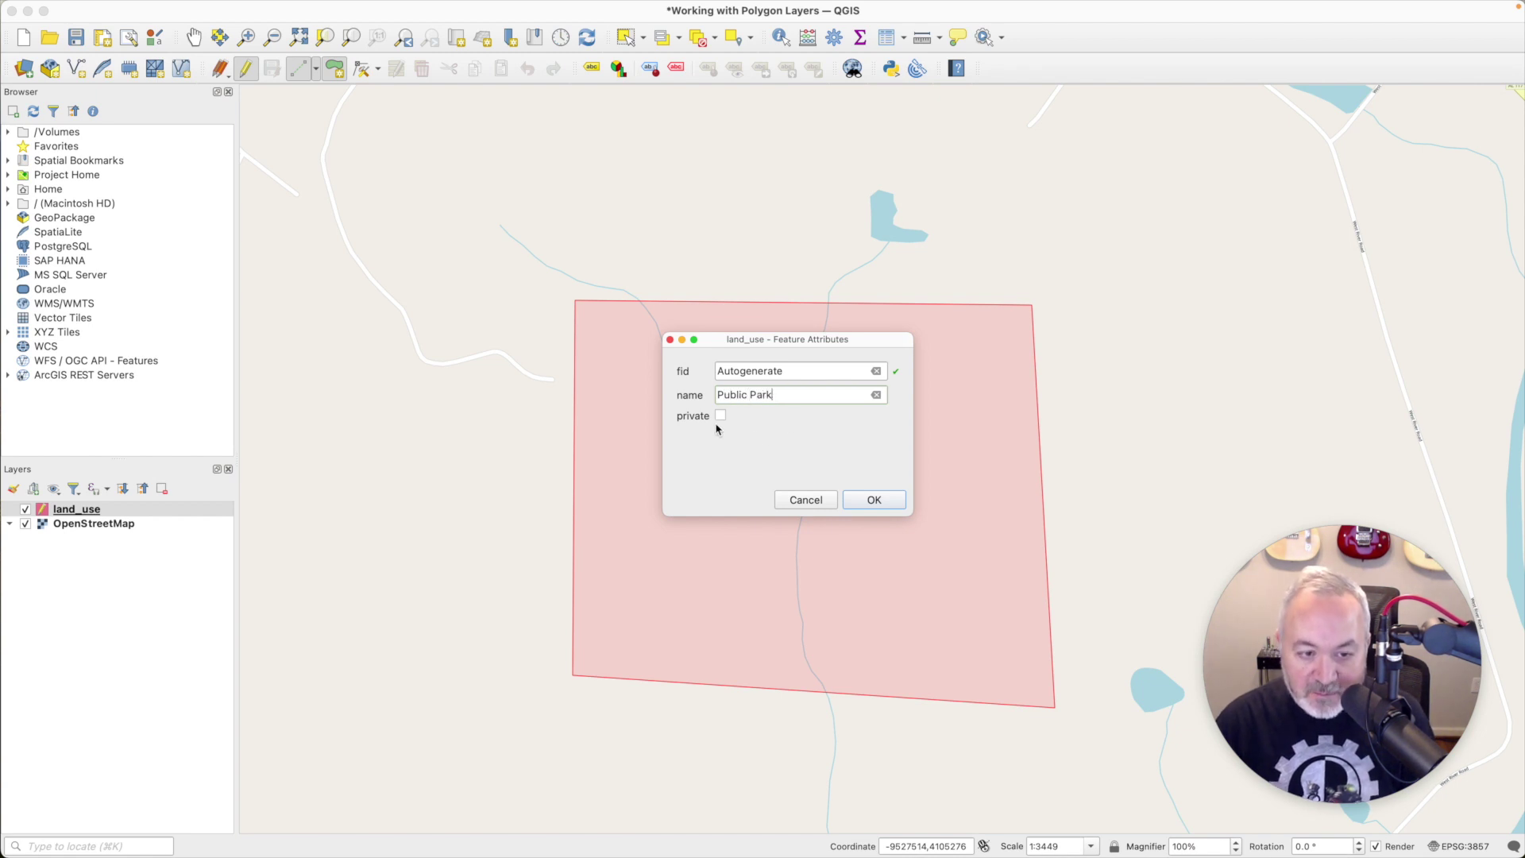
left_click(874, 500)
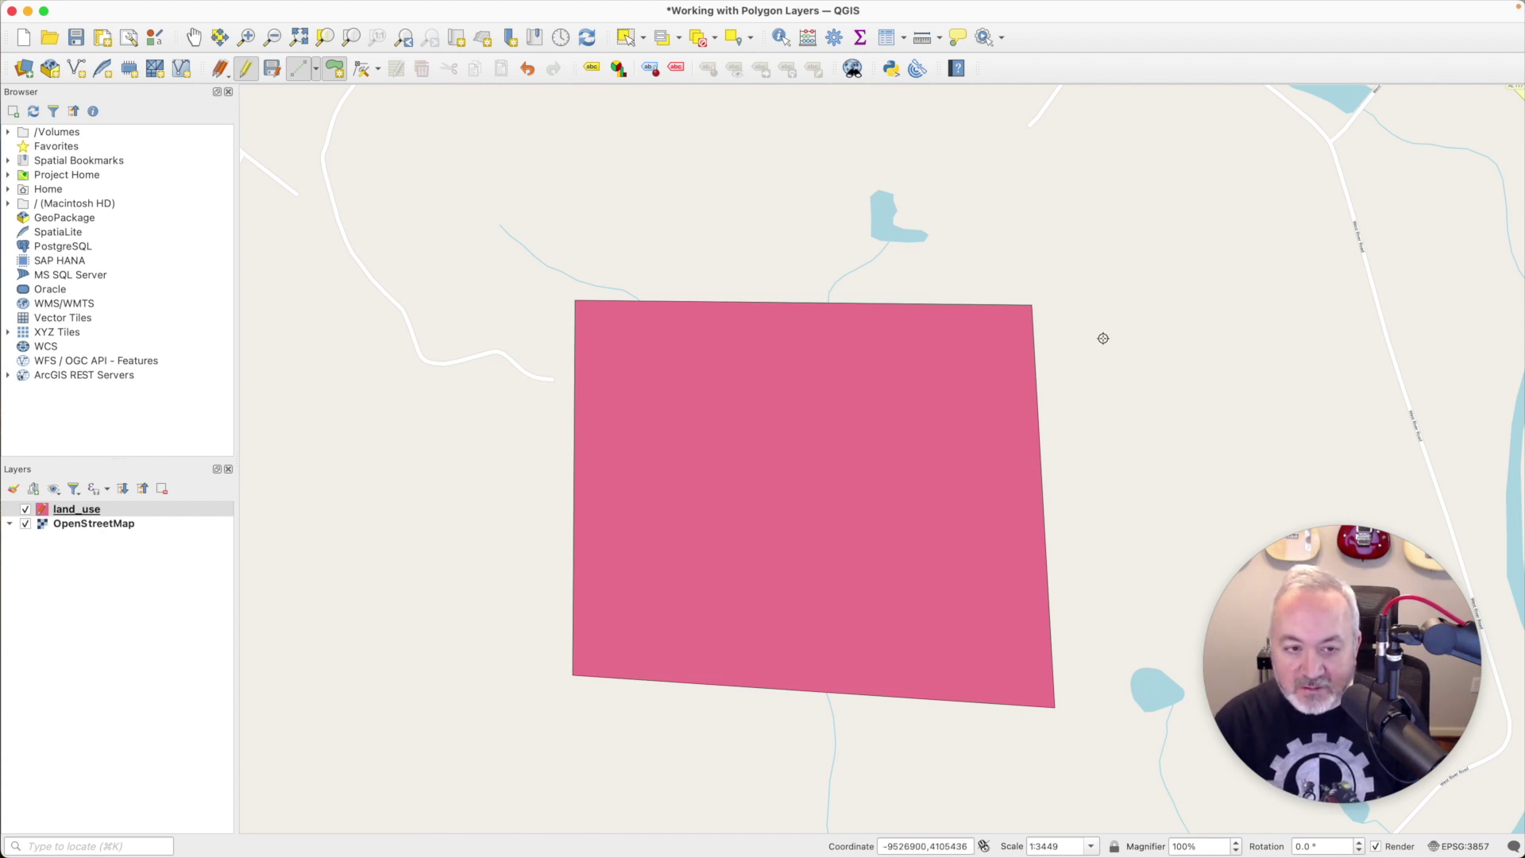
left_click(193, 38)
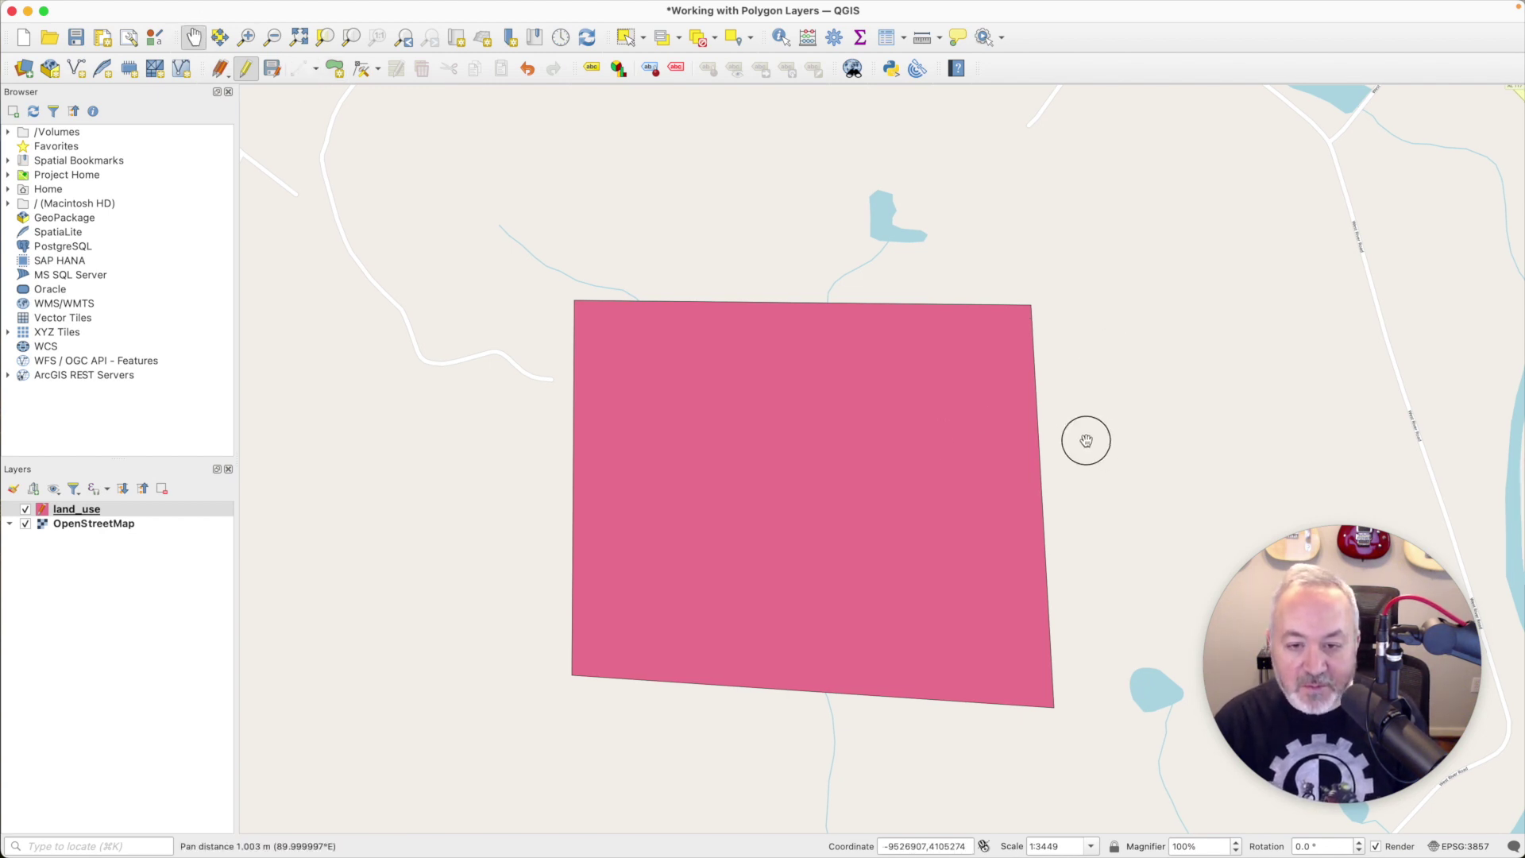
Step: Draw a second, smaller four-cornered polygon in the open area between the Public Park polygon and the road to its east
left_click_drag(1097, 444, 862, 396)
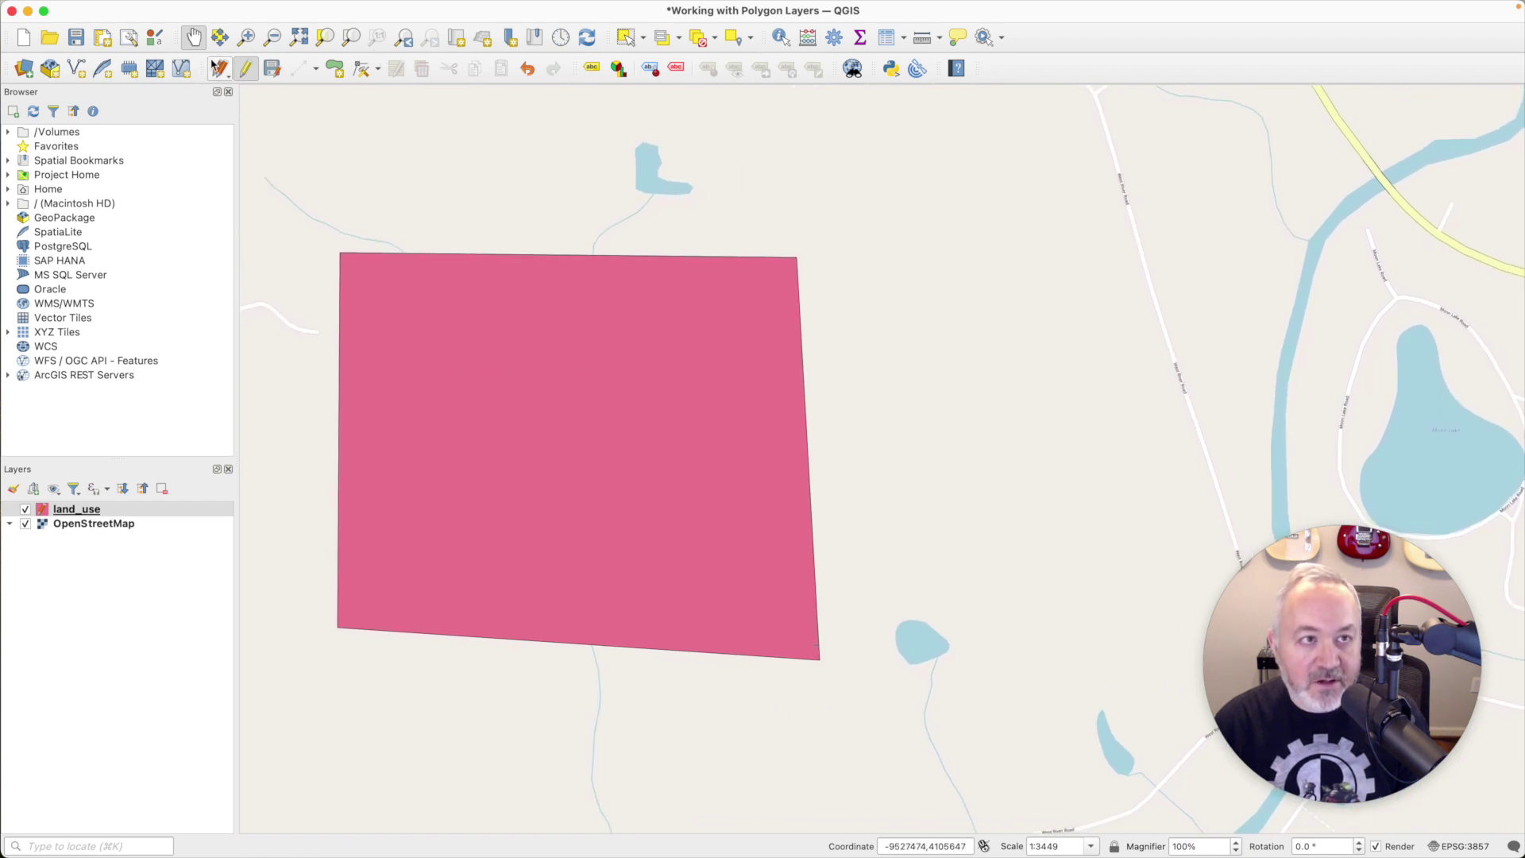
left_click(299, 69)
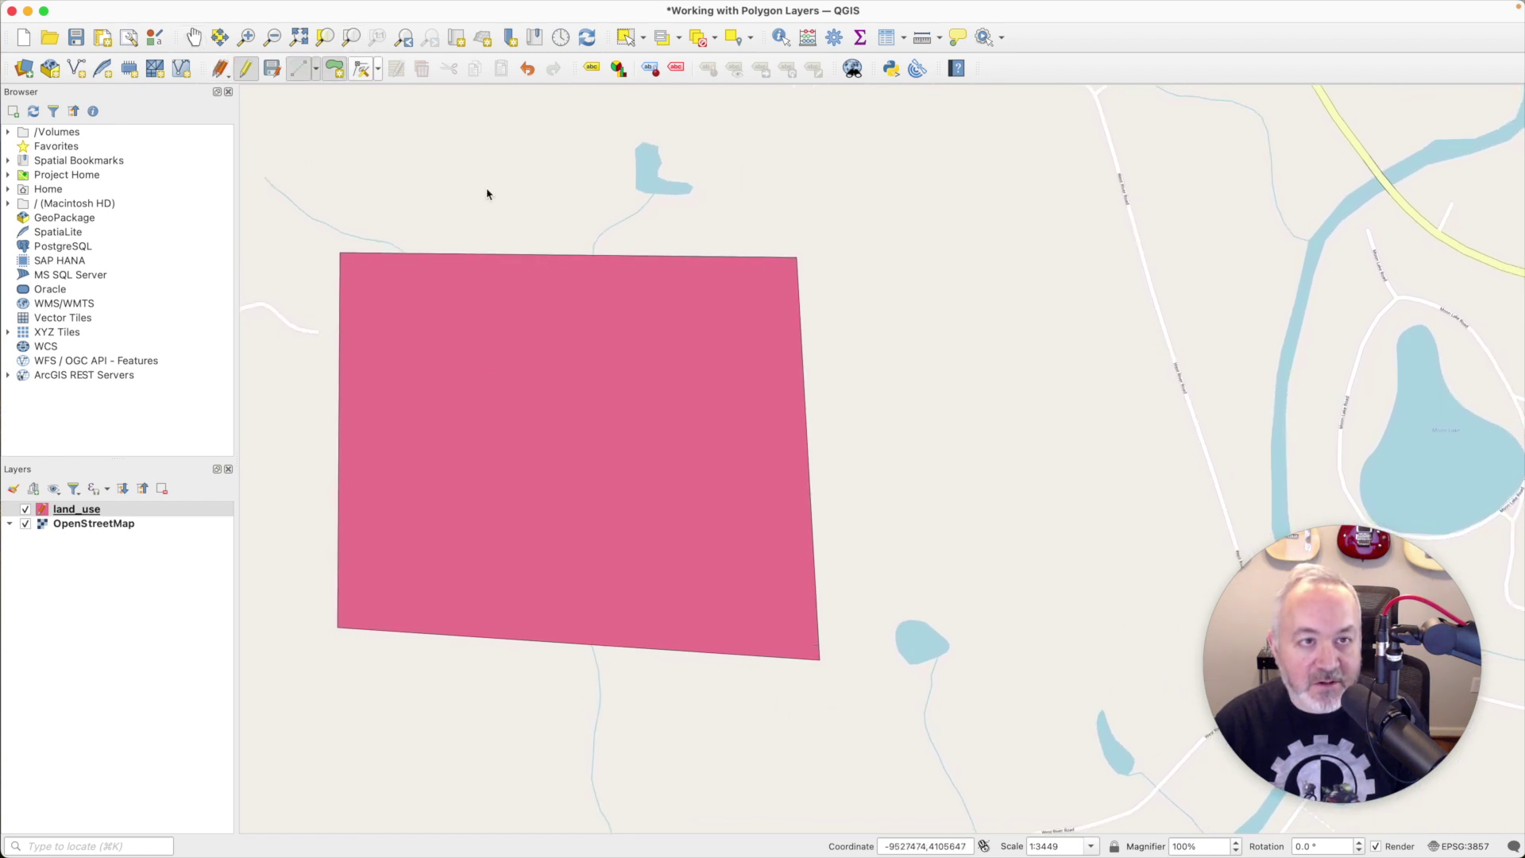
left_click(901, 330)
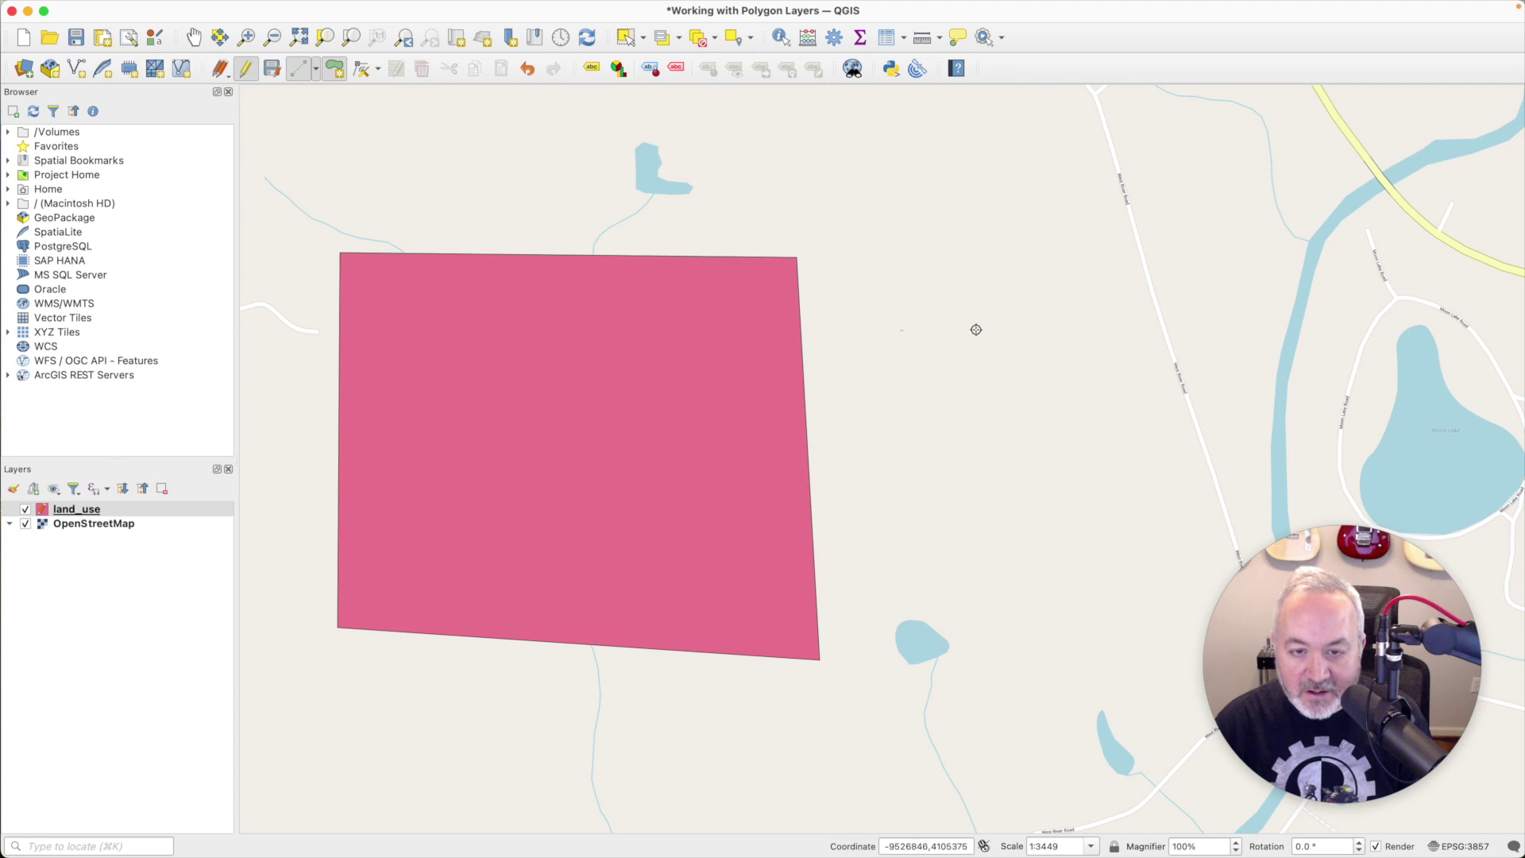
left_click(1098, 332)
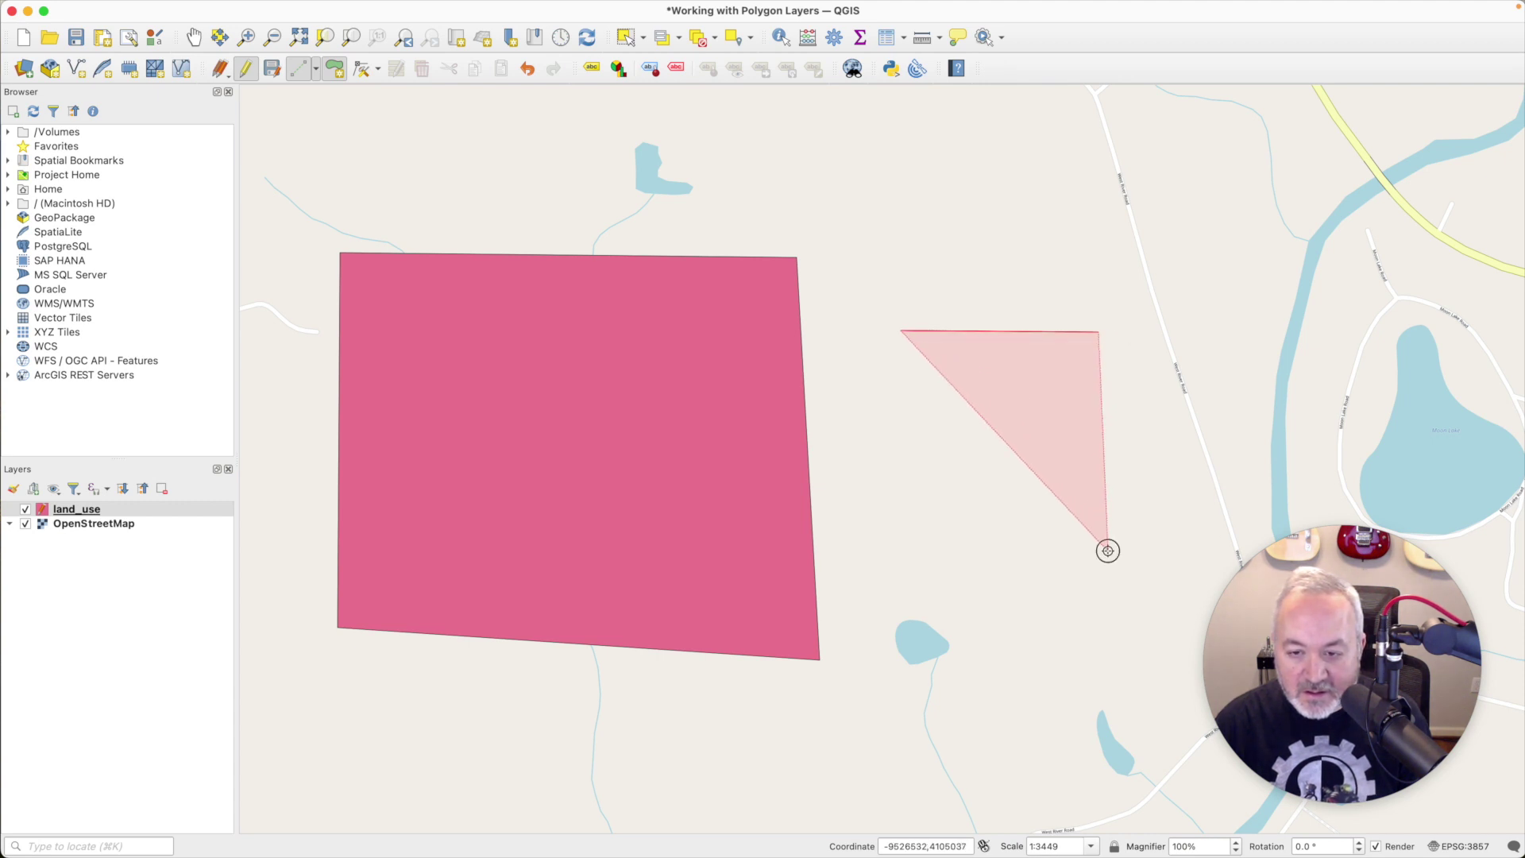
left_click(1109, 551)
left_click(898, 543)
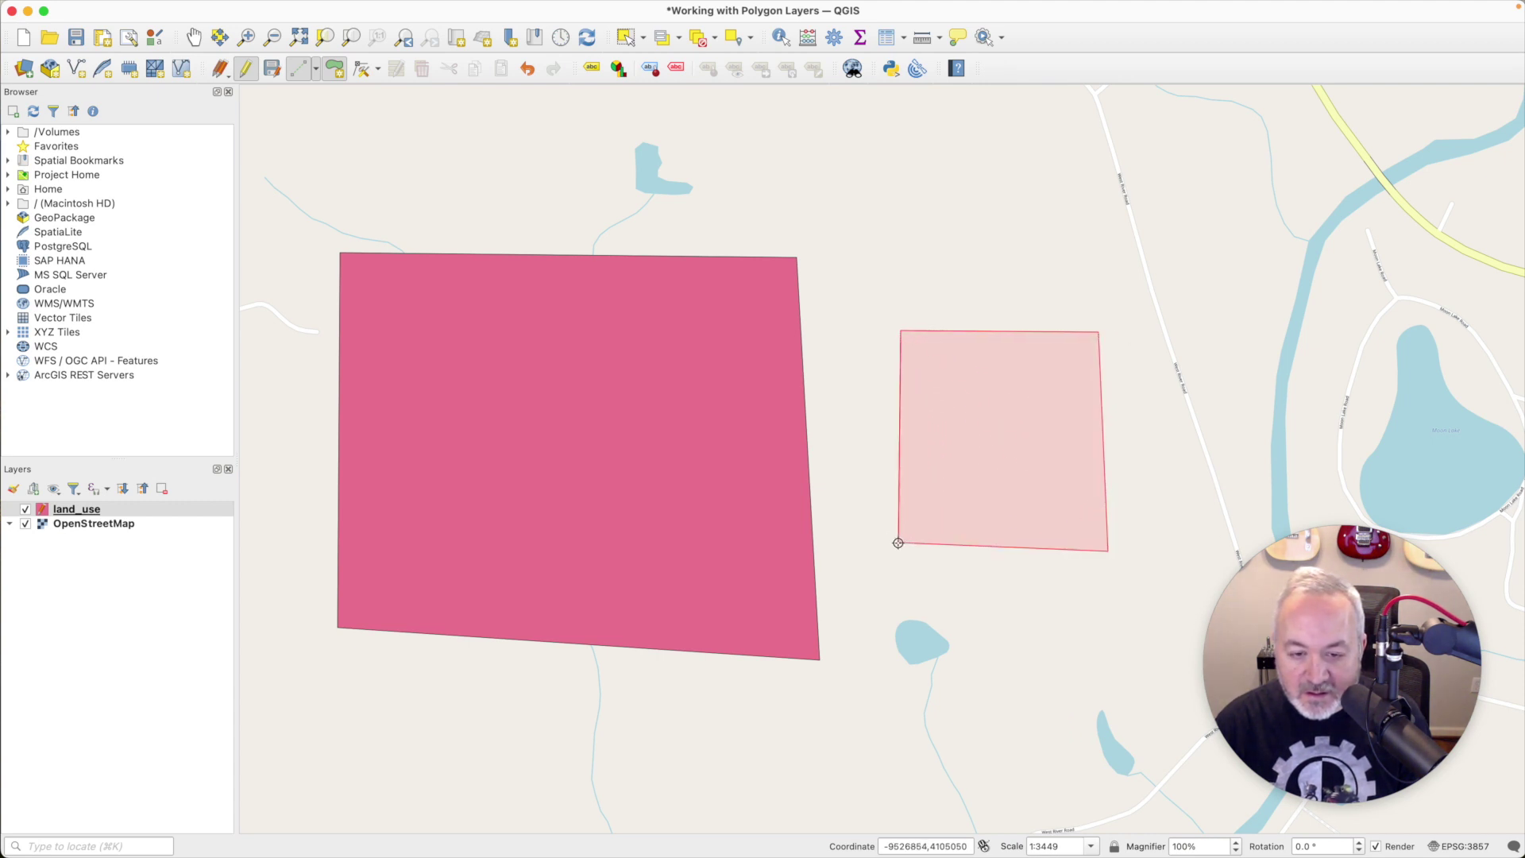
right_click(955, 458)
Step: Name the new polygon feature Private Residence, mark it as private, and save its attributes
left_click(777, 393)
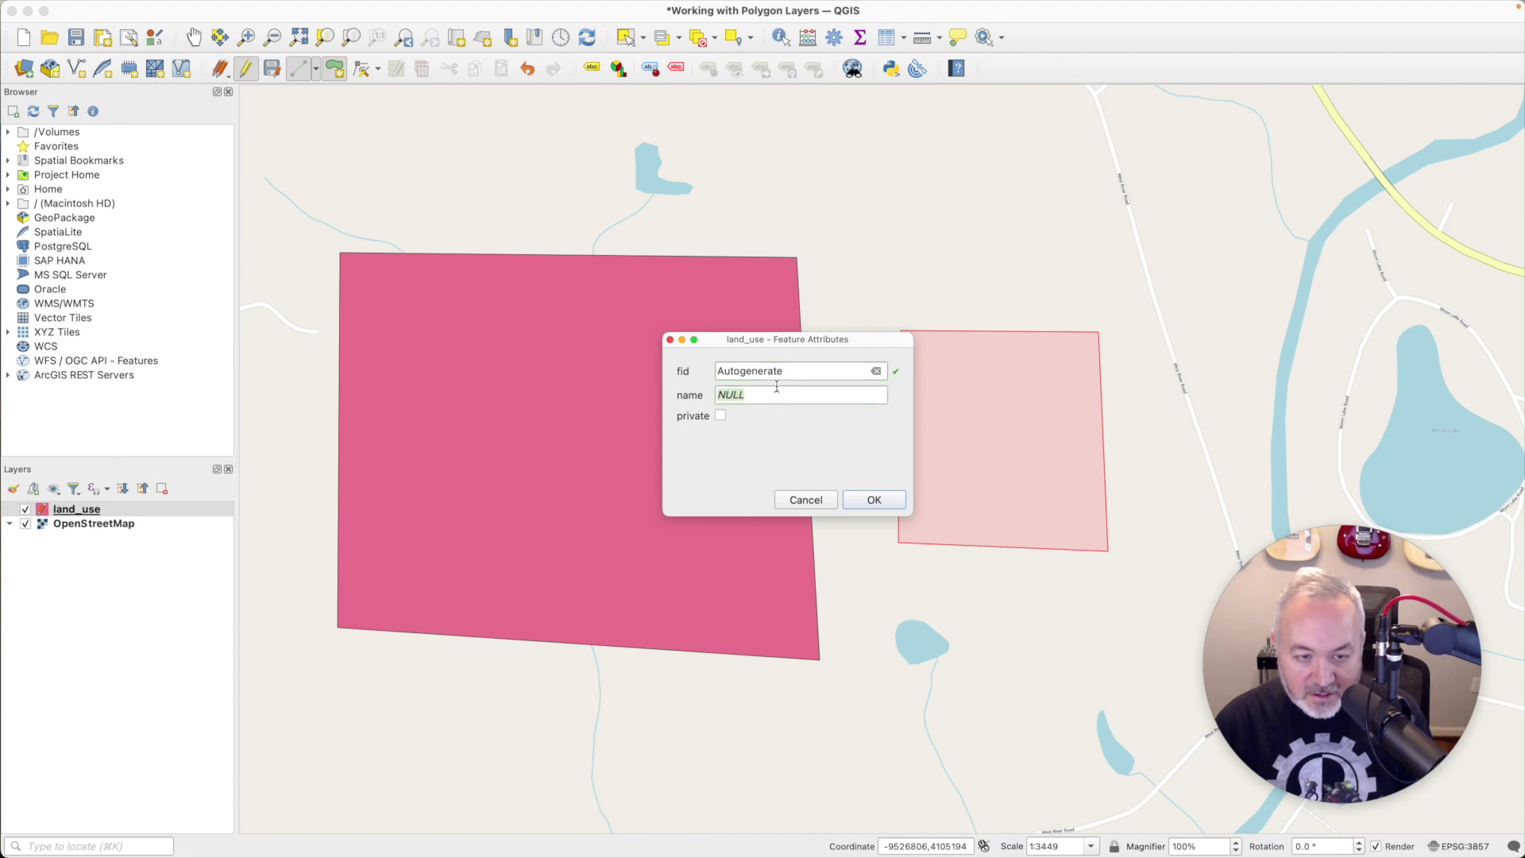
type("Private Residence")
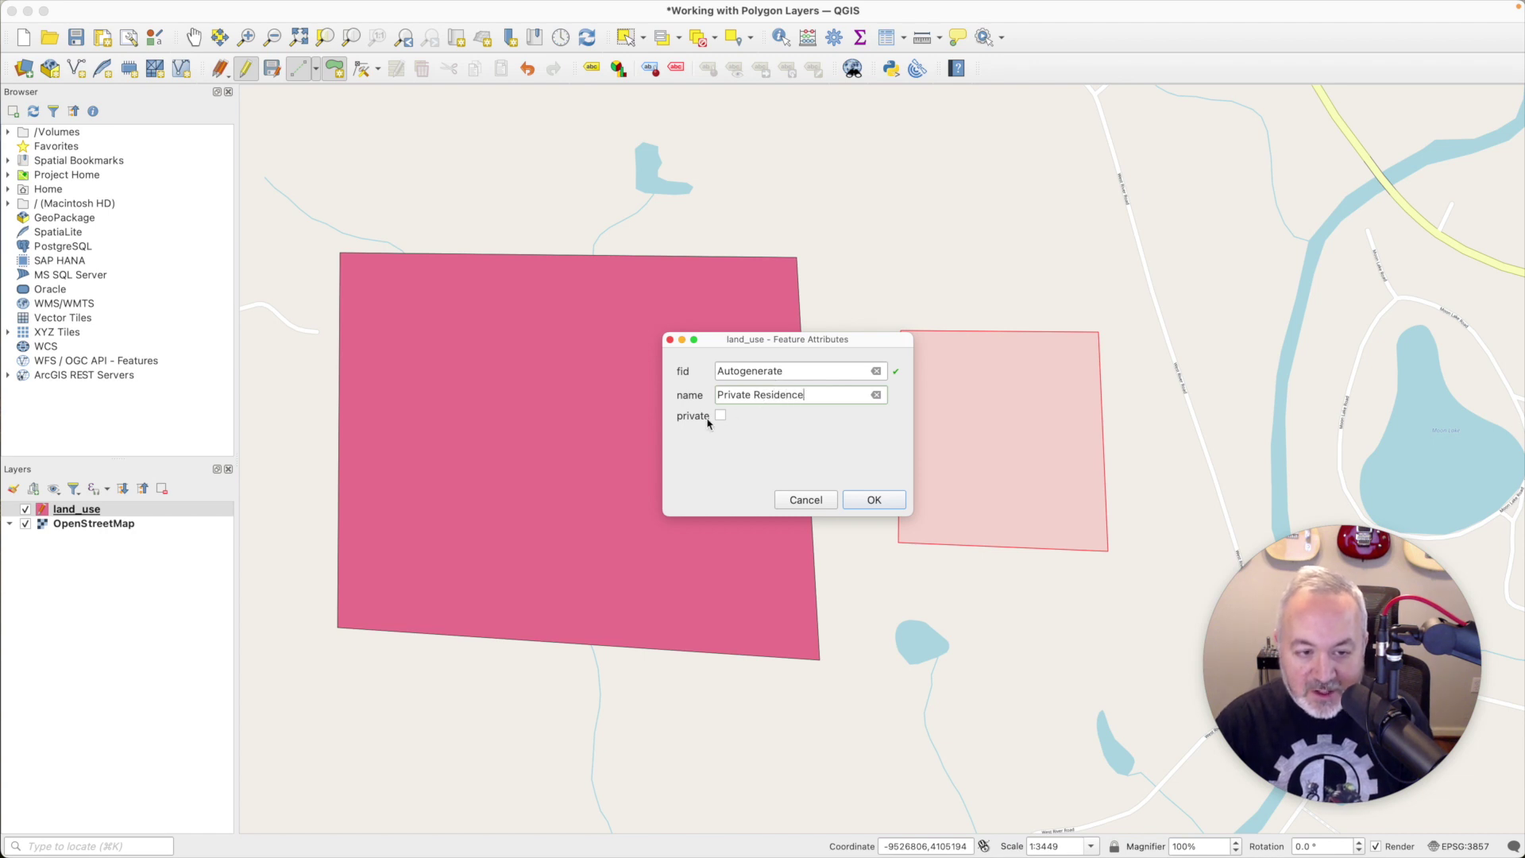
left_click(886, 501)
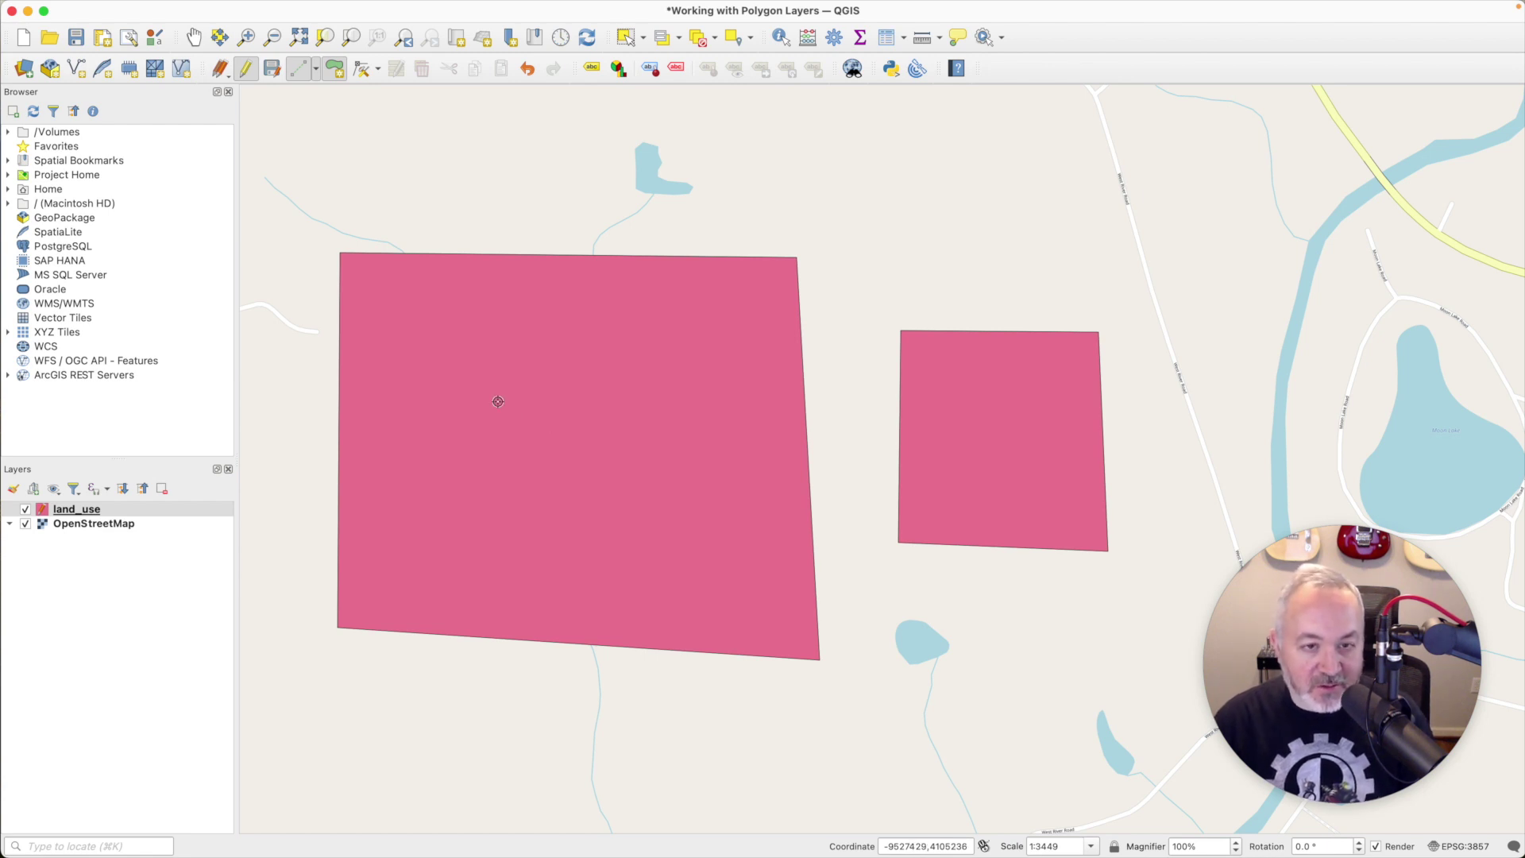
Step: Show the Layer Styling settings for the land_use layer and widen their display area
left_click(103, 510)
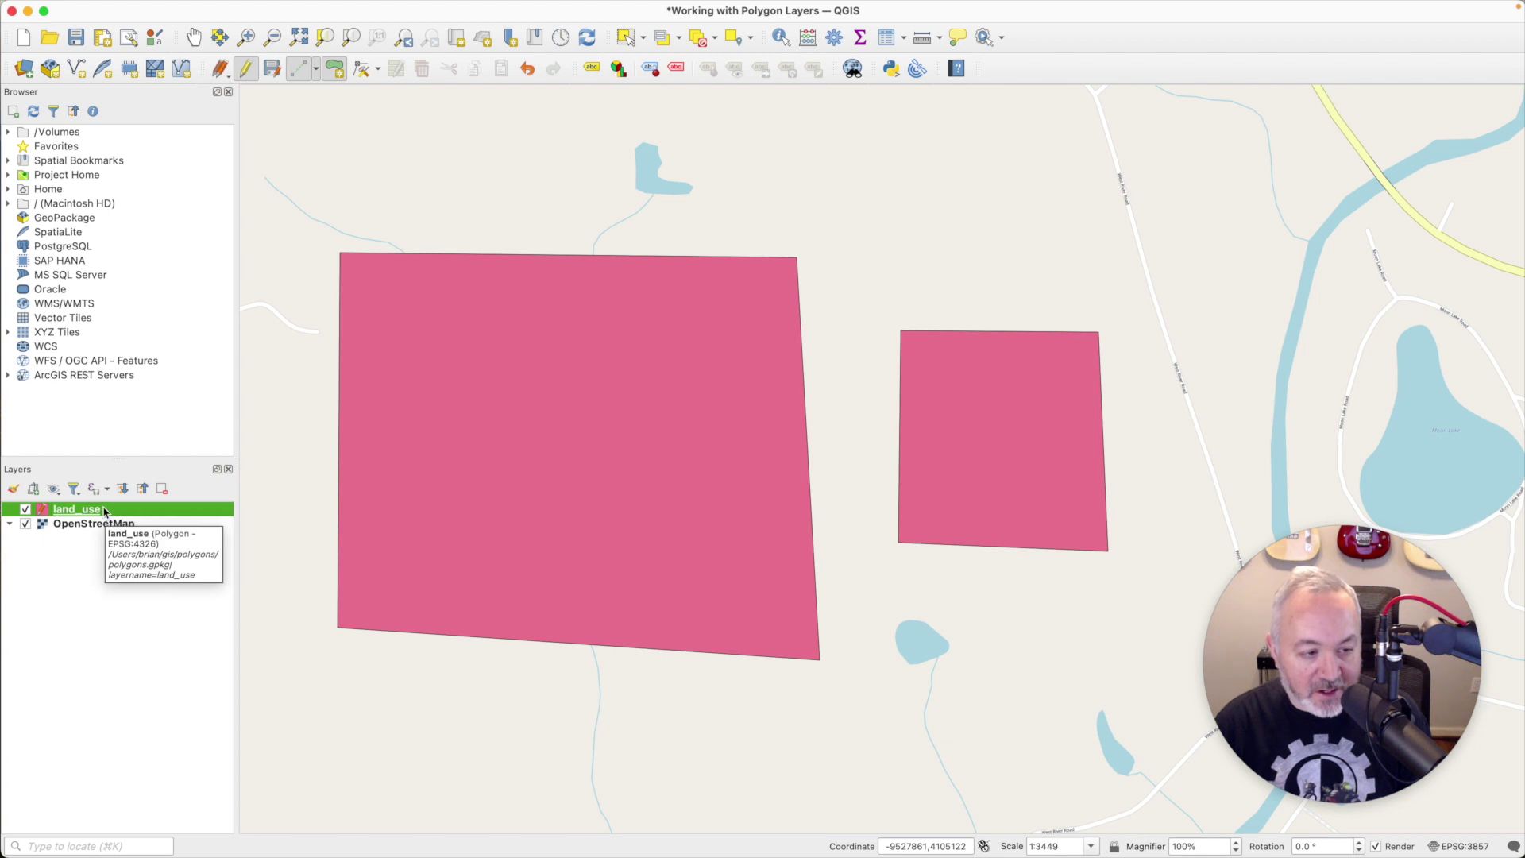
mouse_move(133, 7)
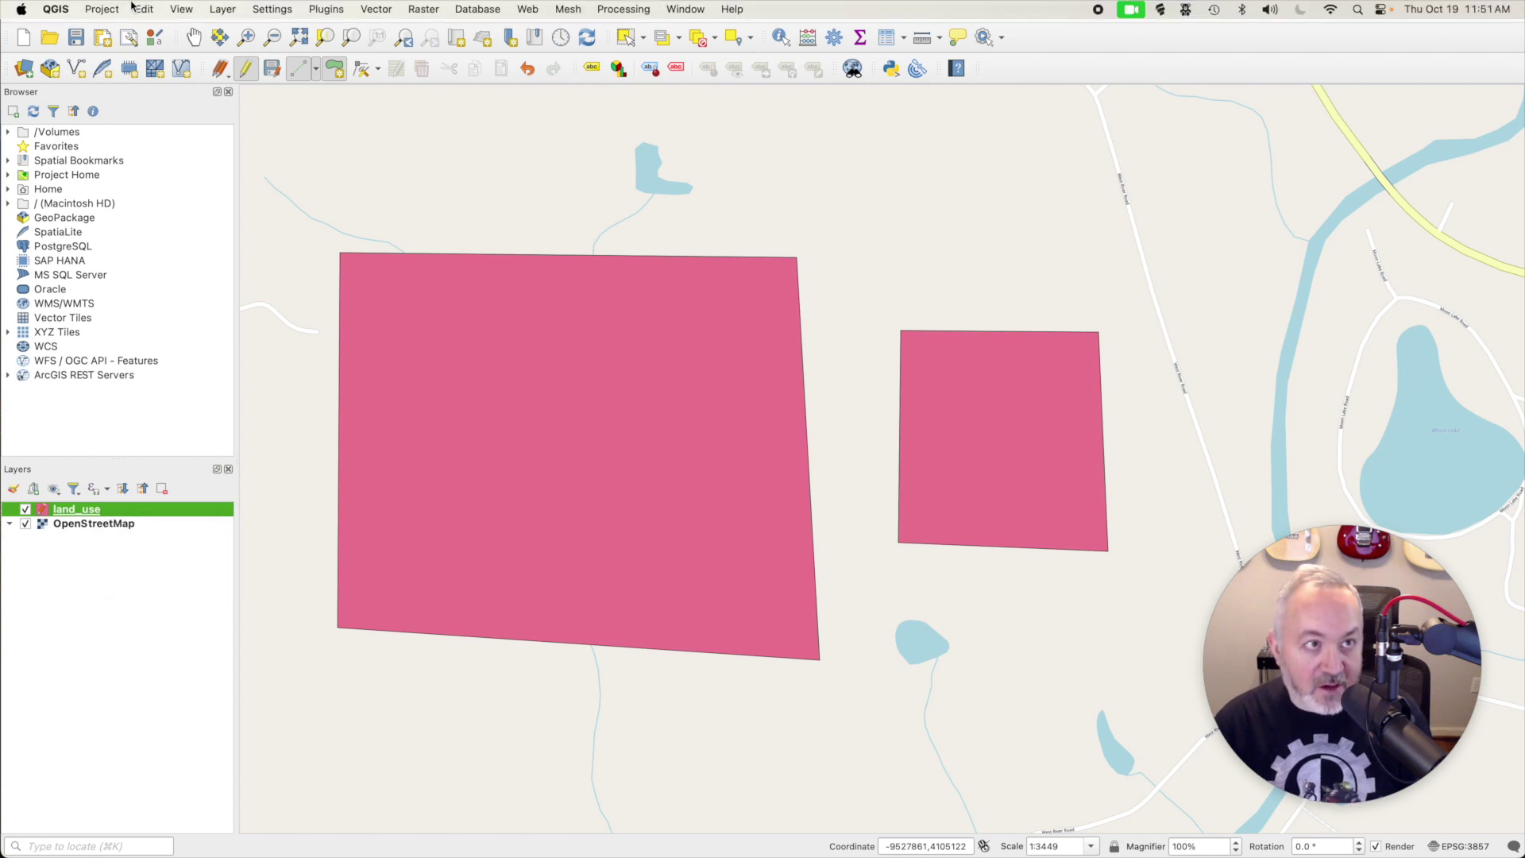
left_click(195, 8)
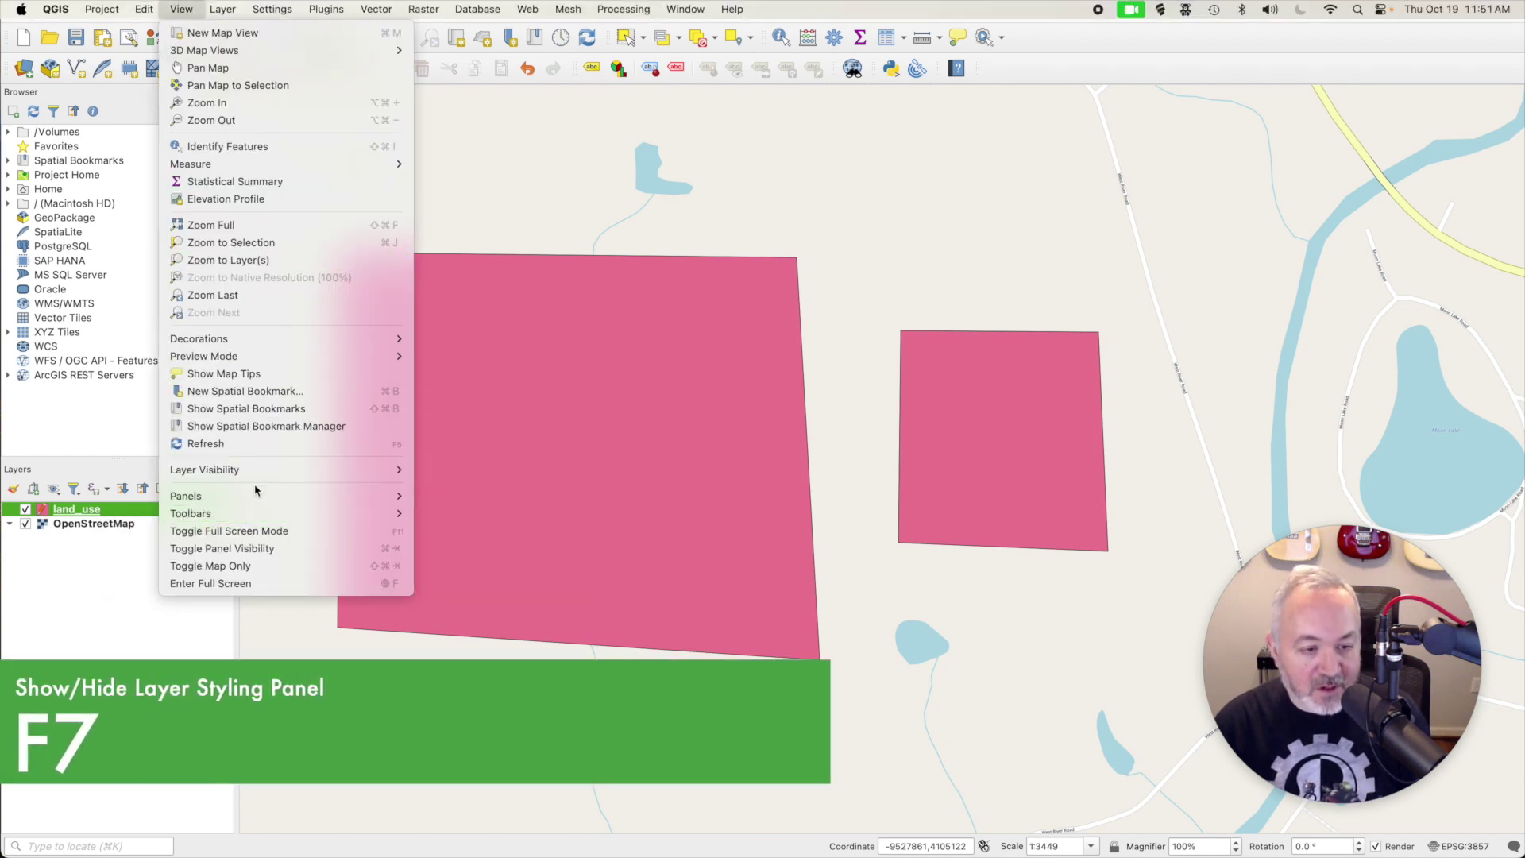
mouse_move(259, 501)
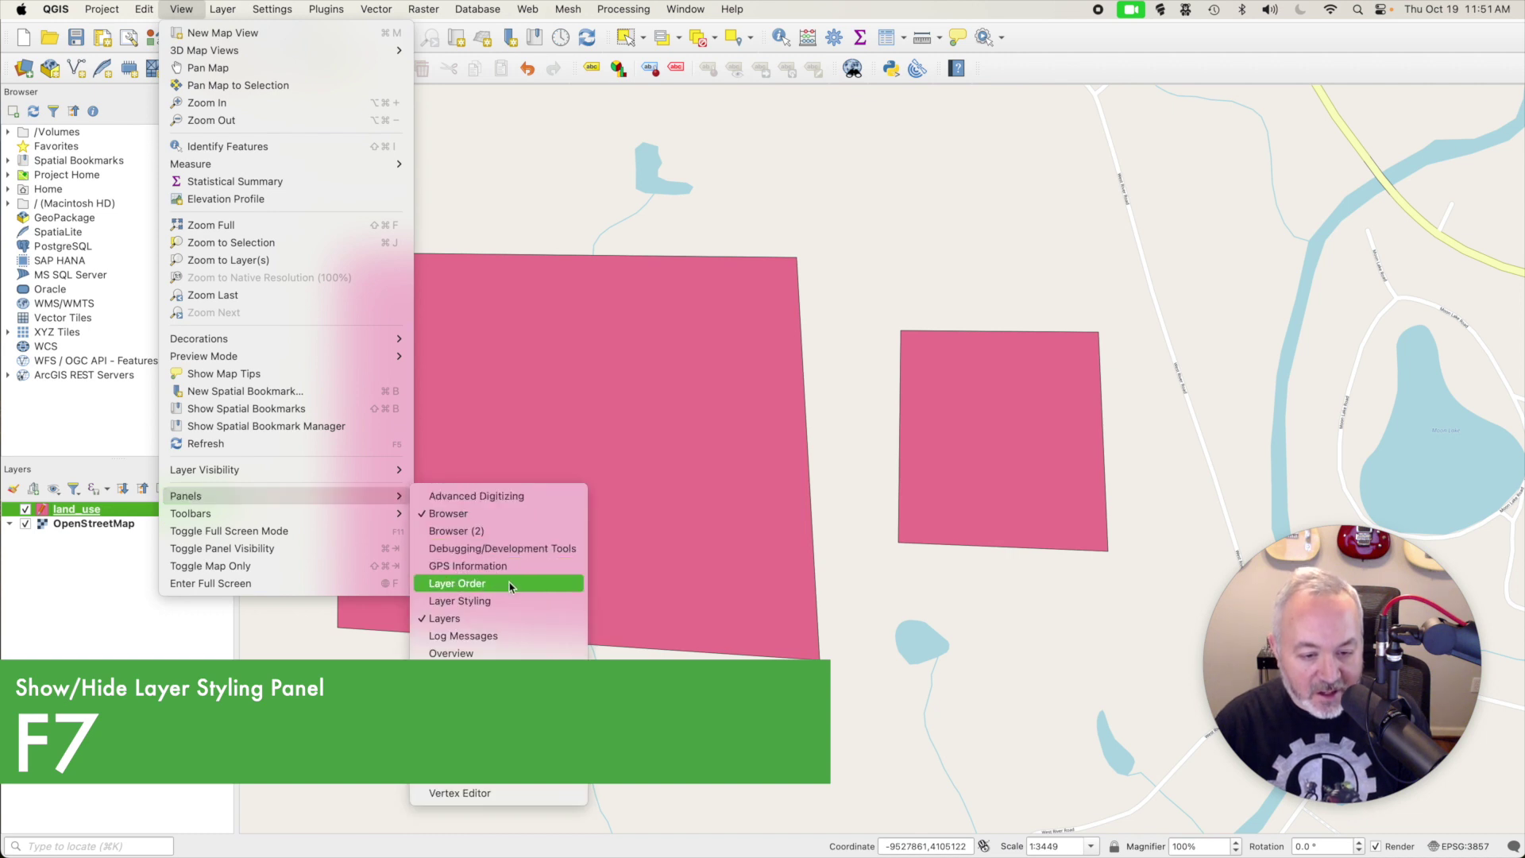
left_click(501, 606)
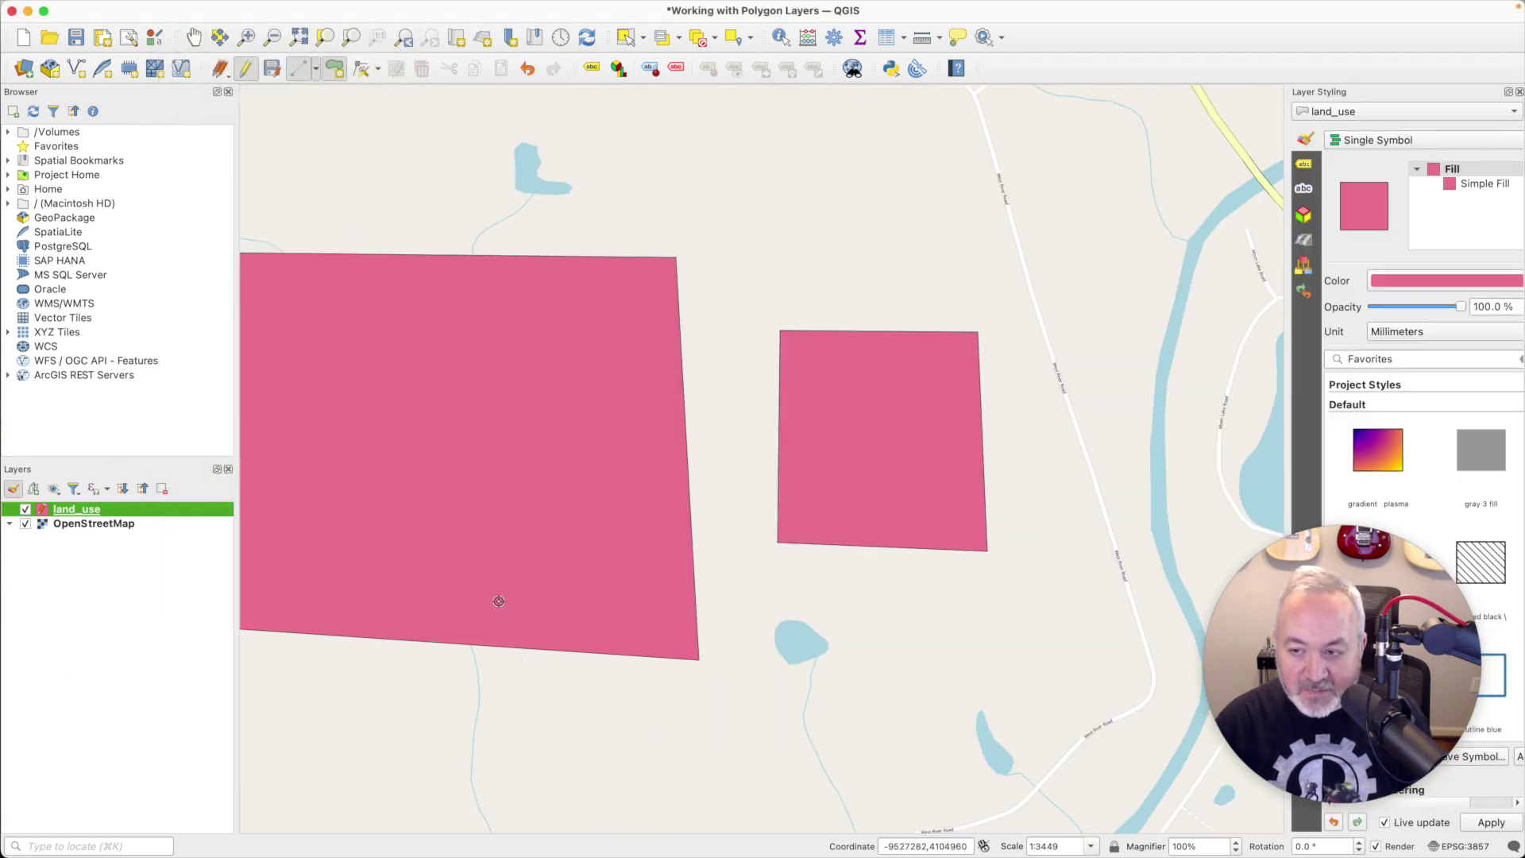
left_click_drag(1280, 401, 1084, 398)
Step: Style the land_use layer with Categorized symbols based on the private field and classify its values
left_click(1191, 141)
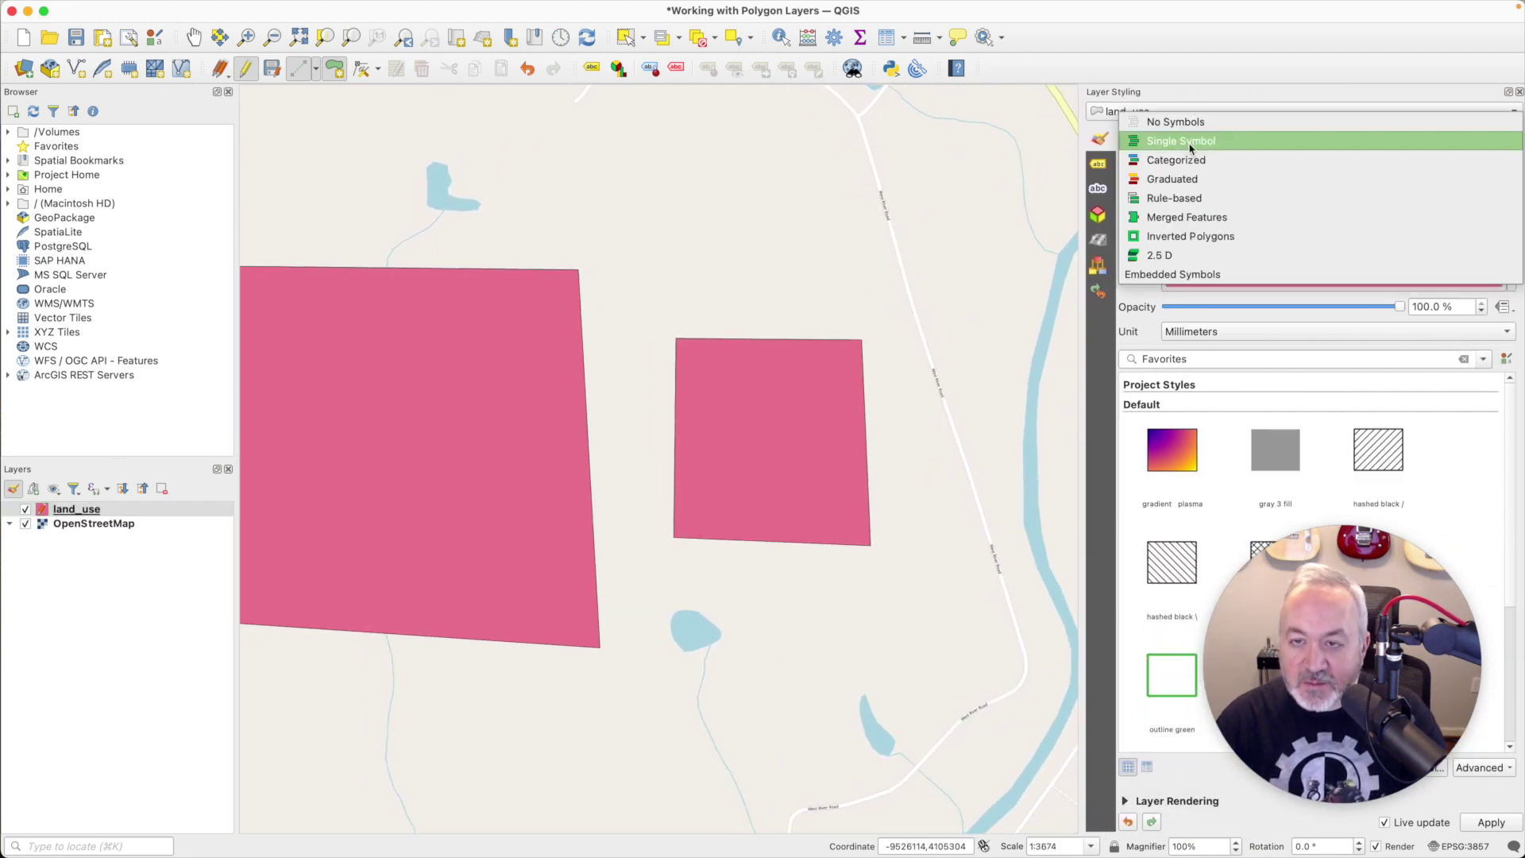
left_click(1185, 161)
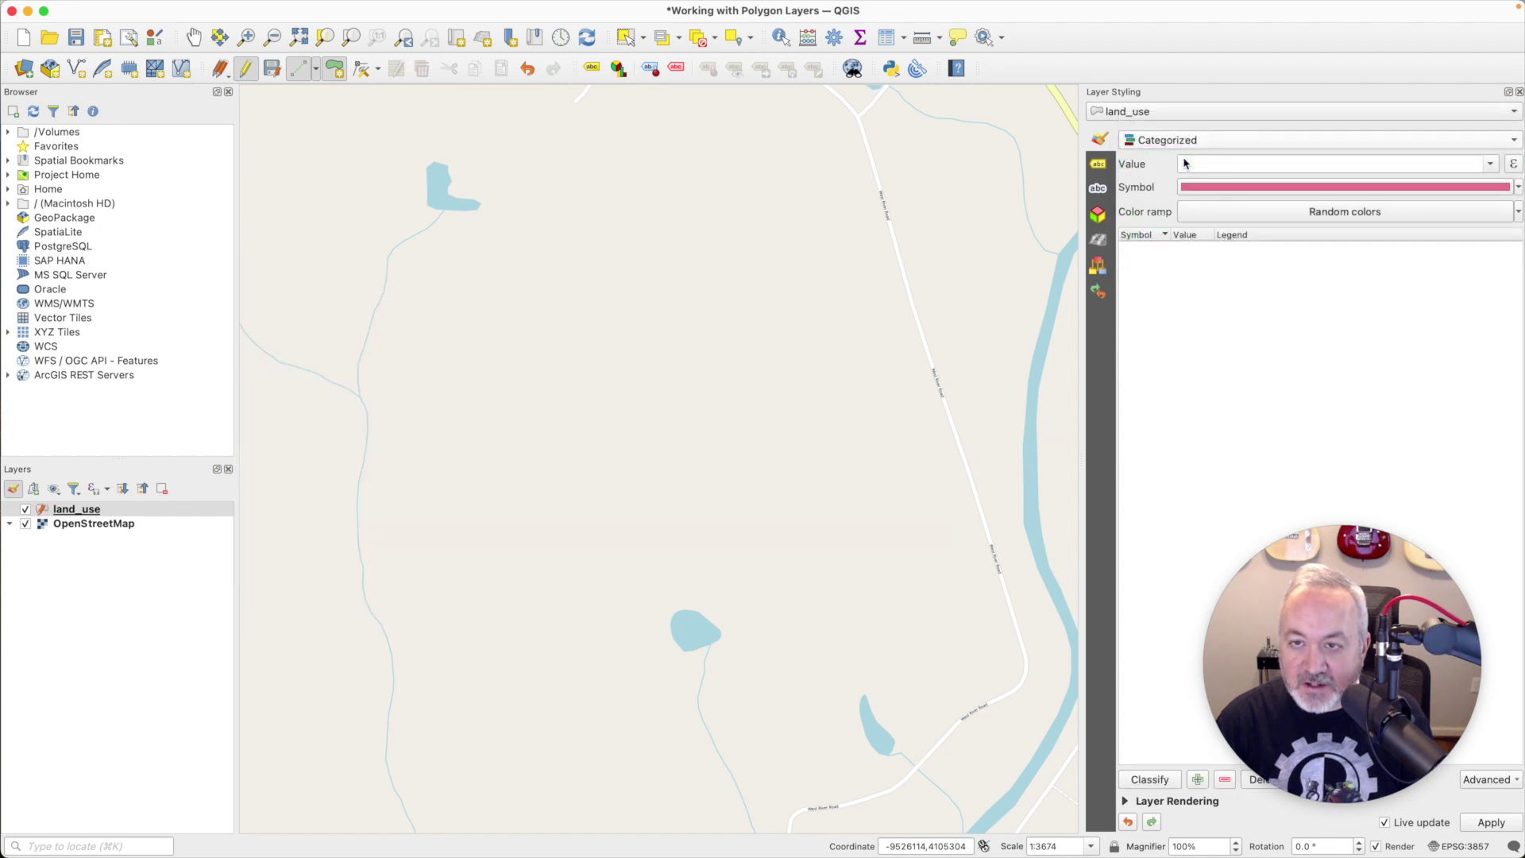
left_click(1492, 165)
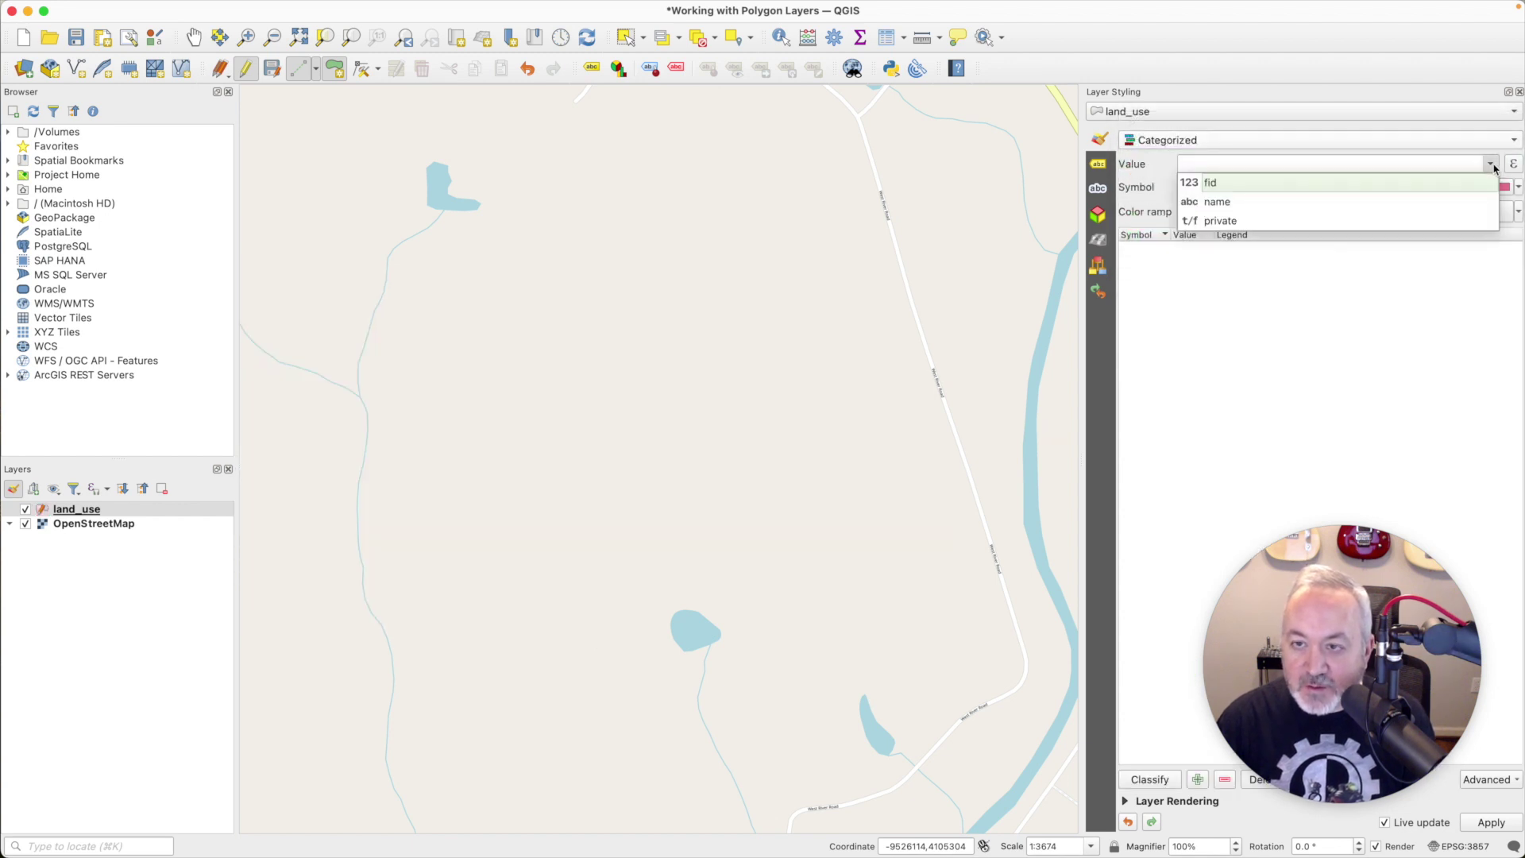
left_click(1218, 221)
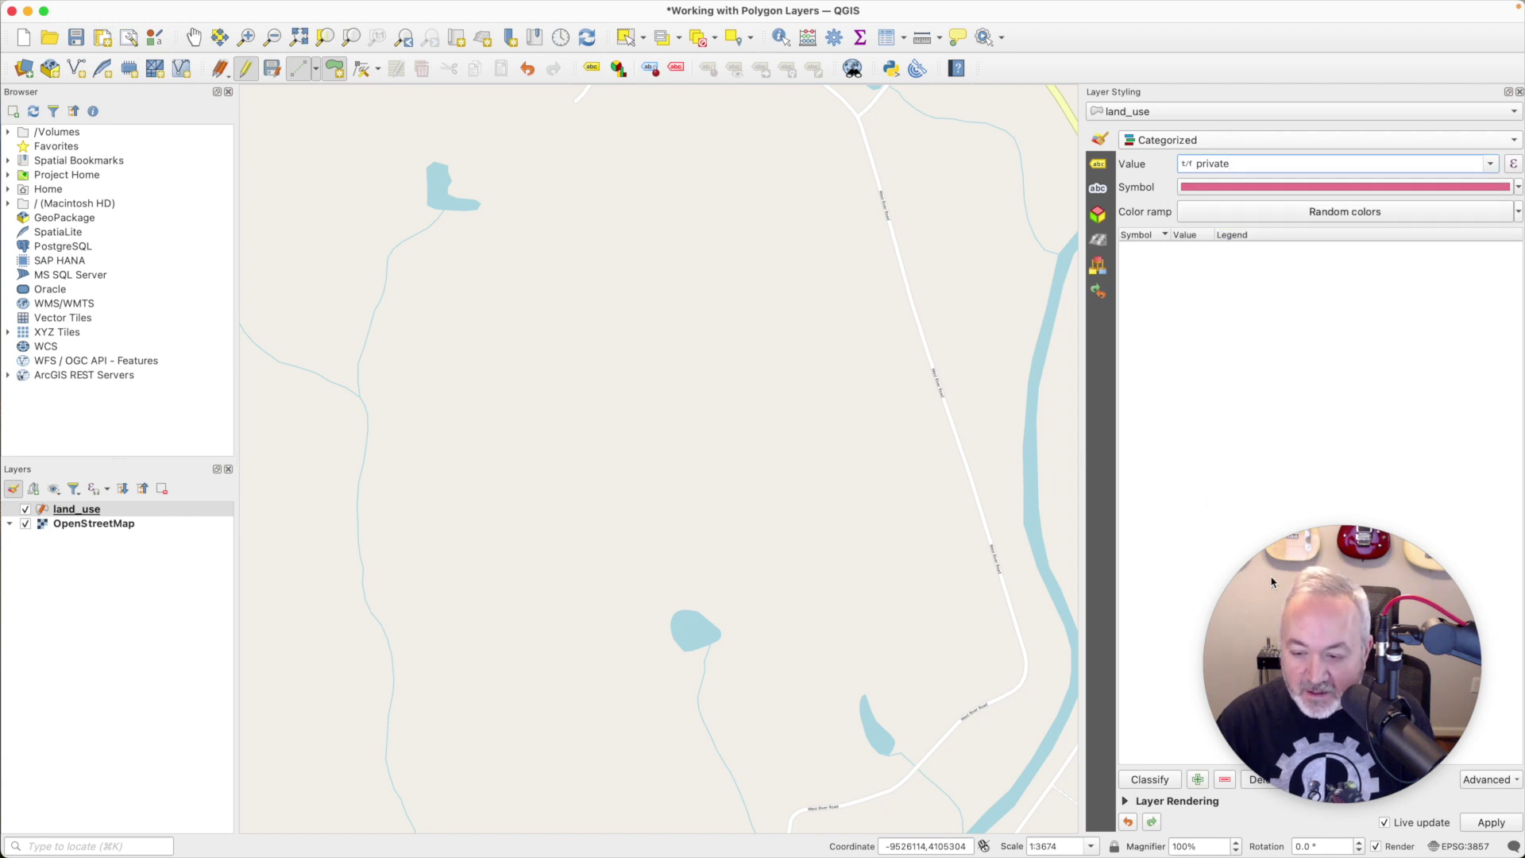
left_click(1138, 781)
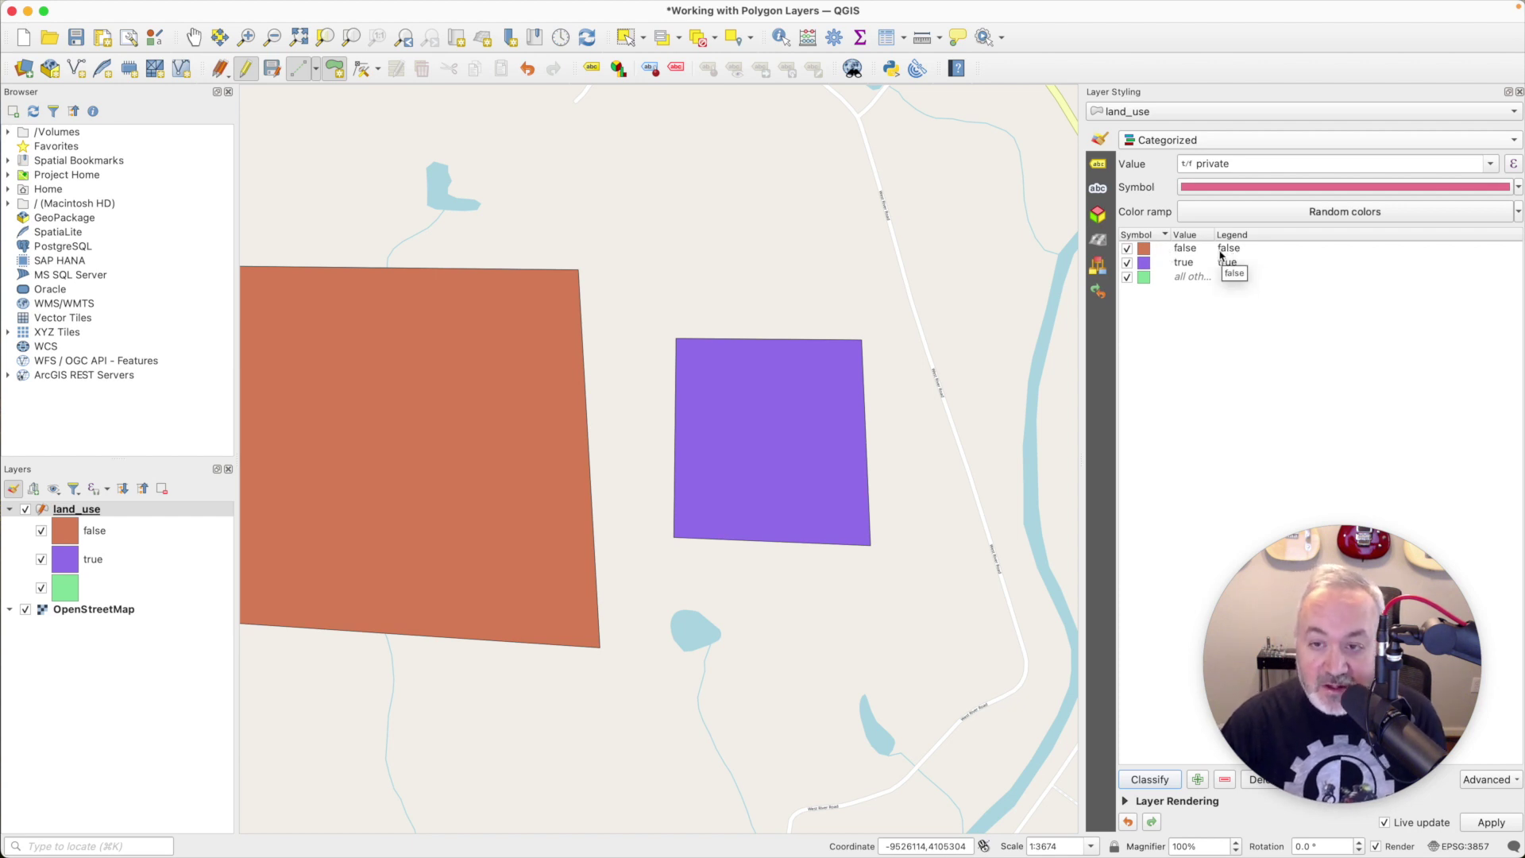
Step: Set the fill color of the true category to red from the Standard colors and return to the category list
double_click(1144, 266)
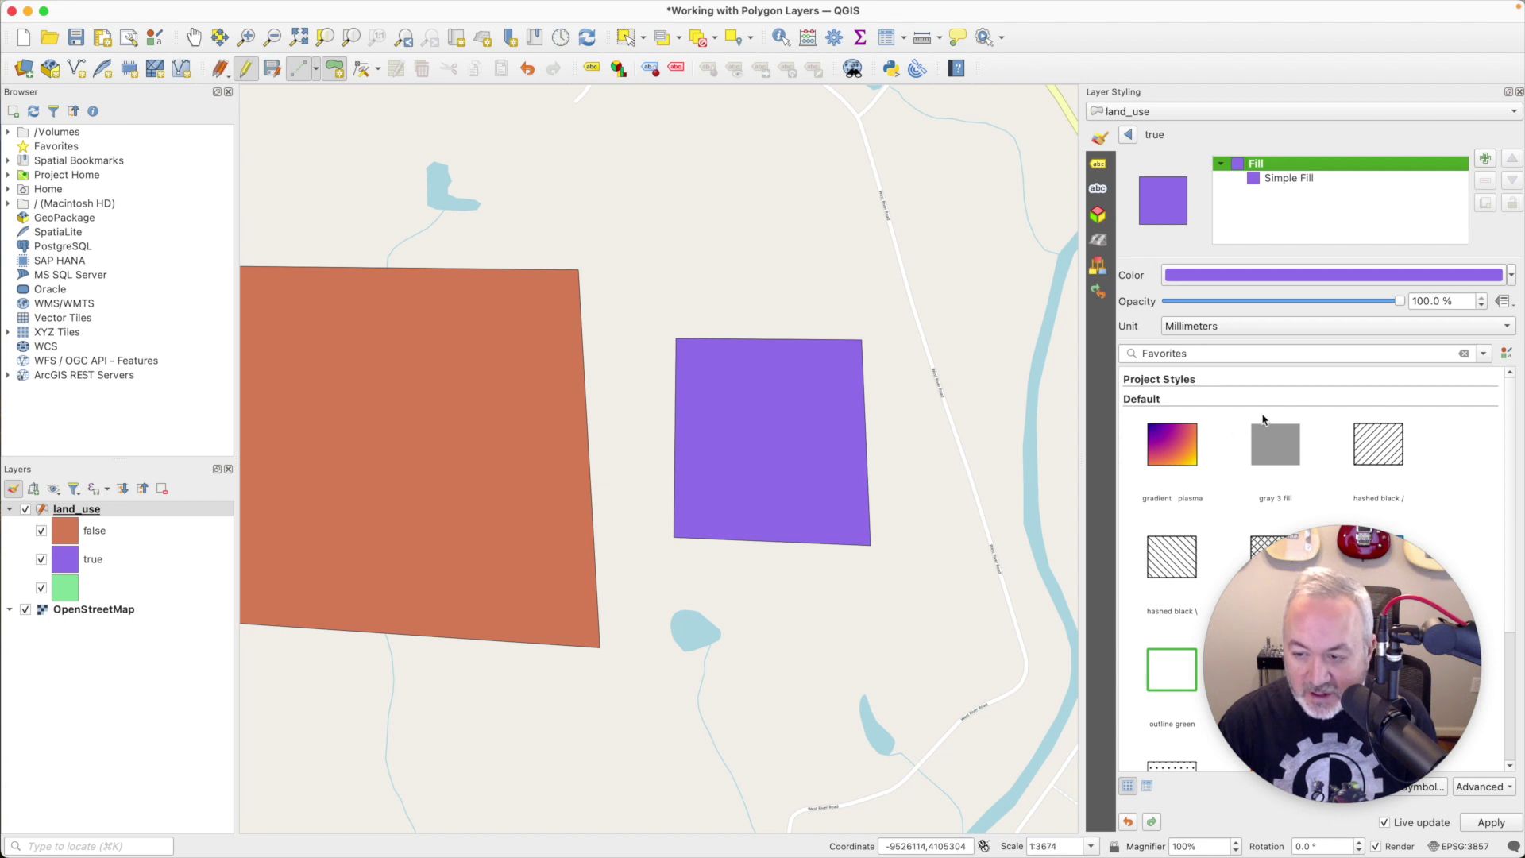
left_click(1339, 284)
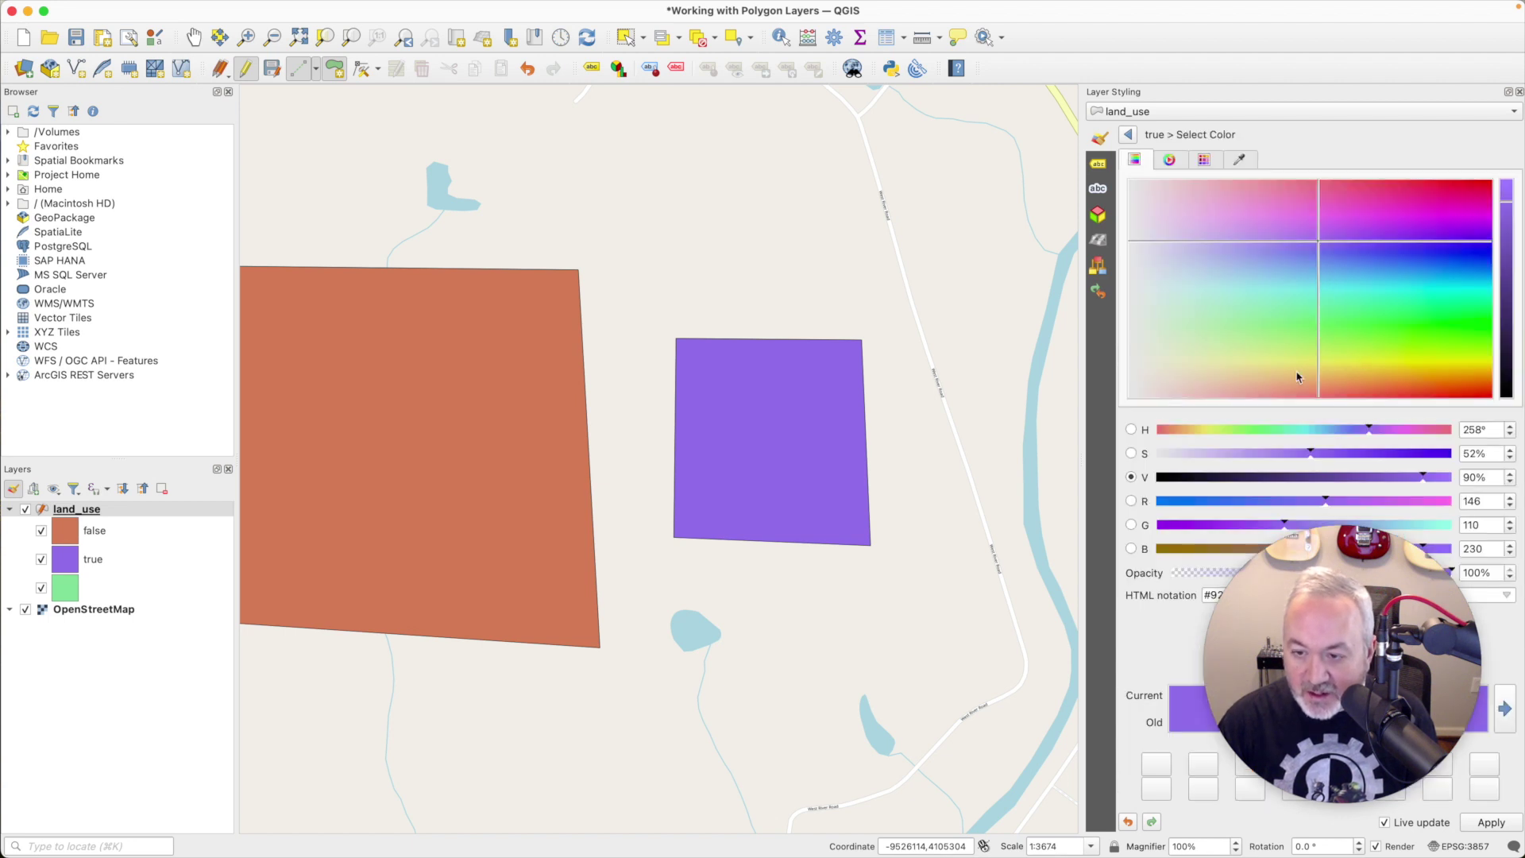
left_click(1179, 162)
left_click(1204, 162)
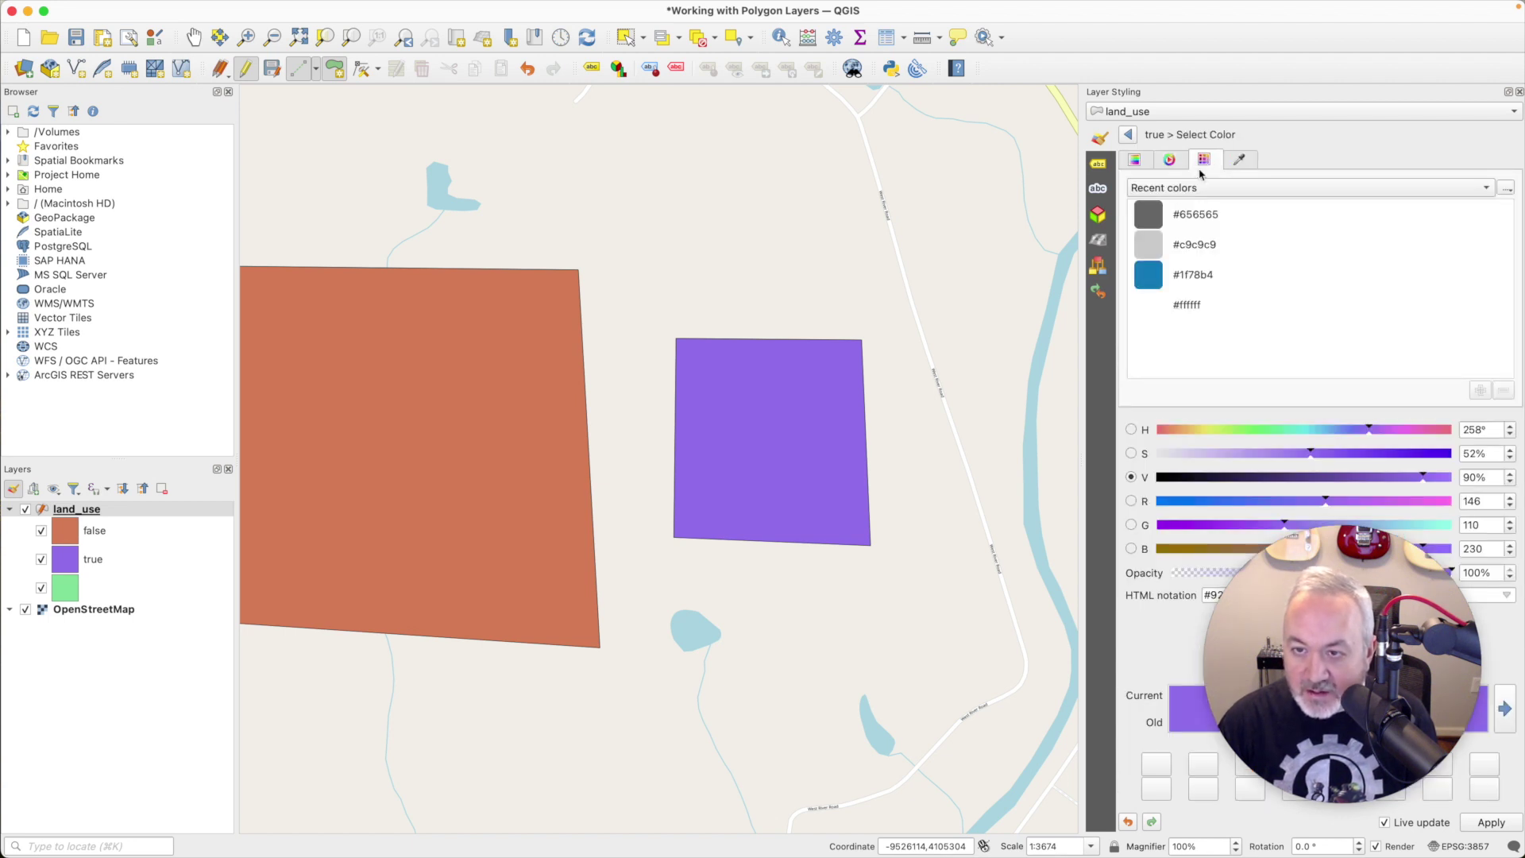
left_click(1182, 192)
left_click(1183, 208)
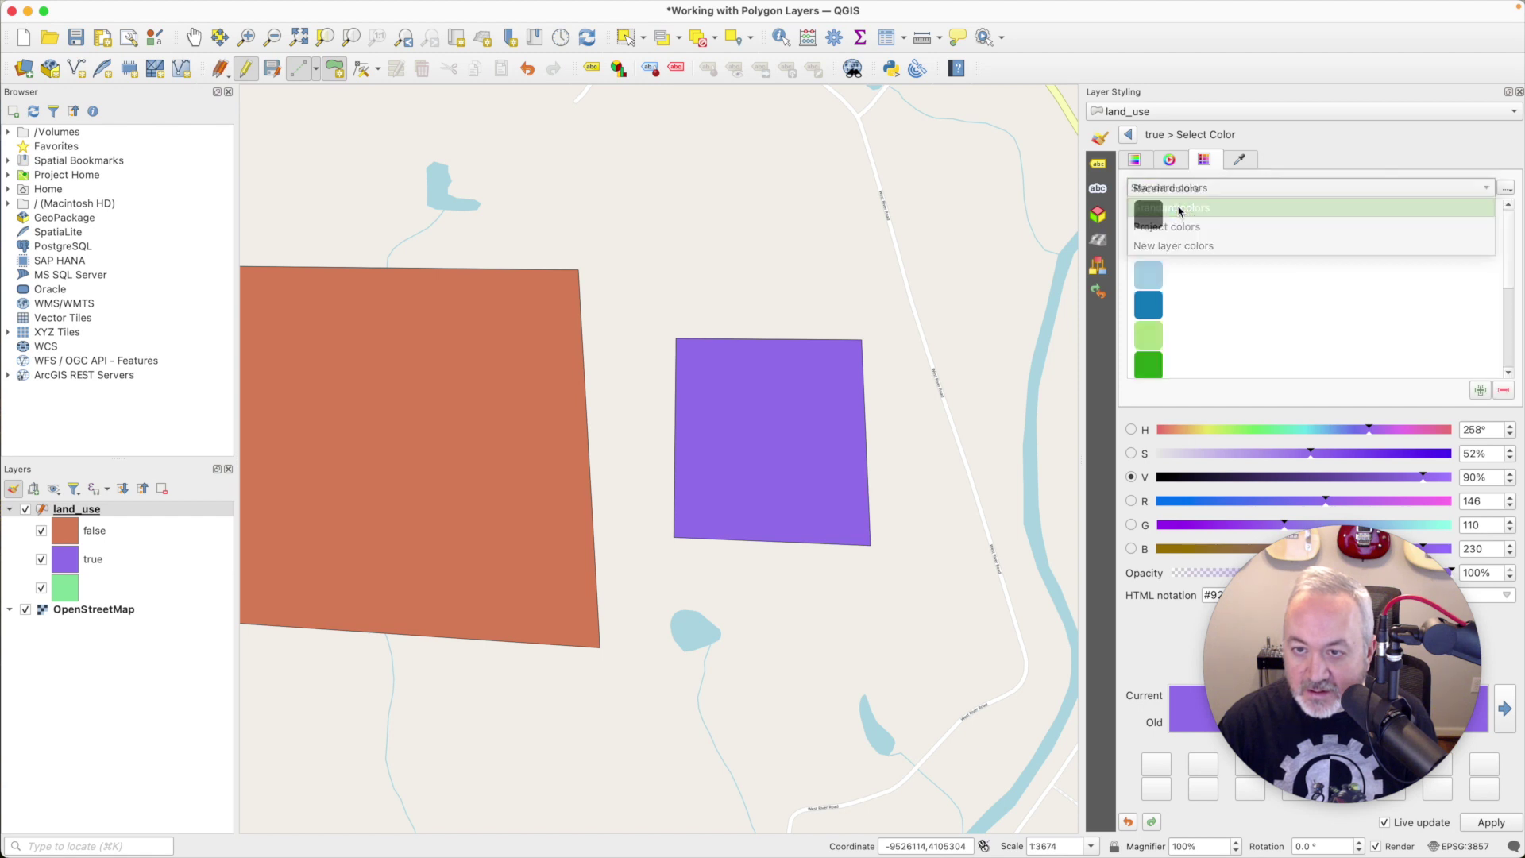
left_click(1148, 285)
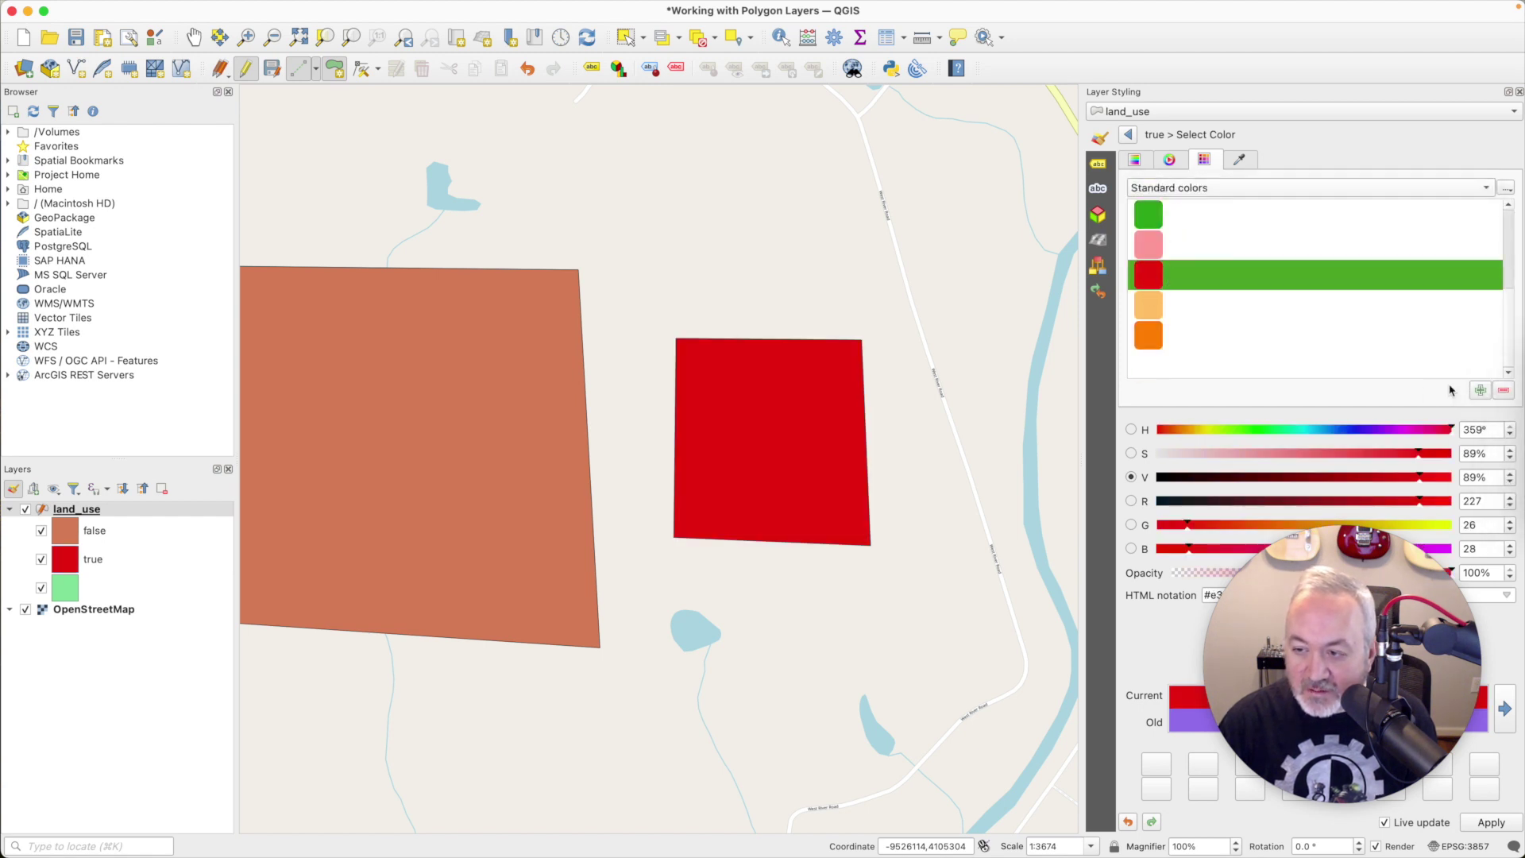
left_click(1128, 136)
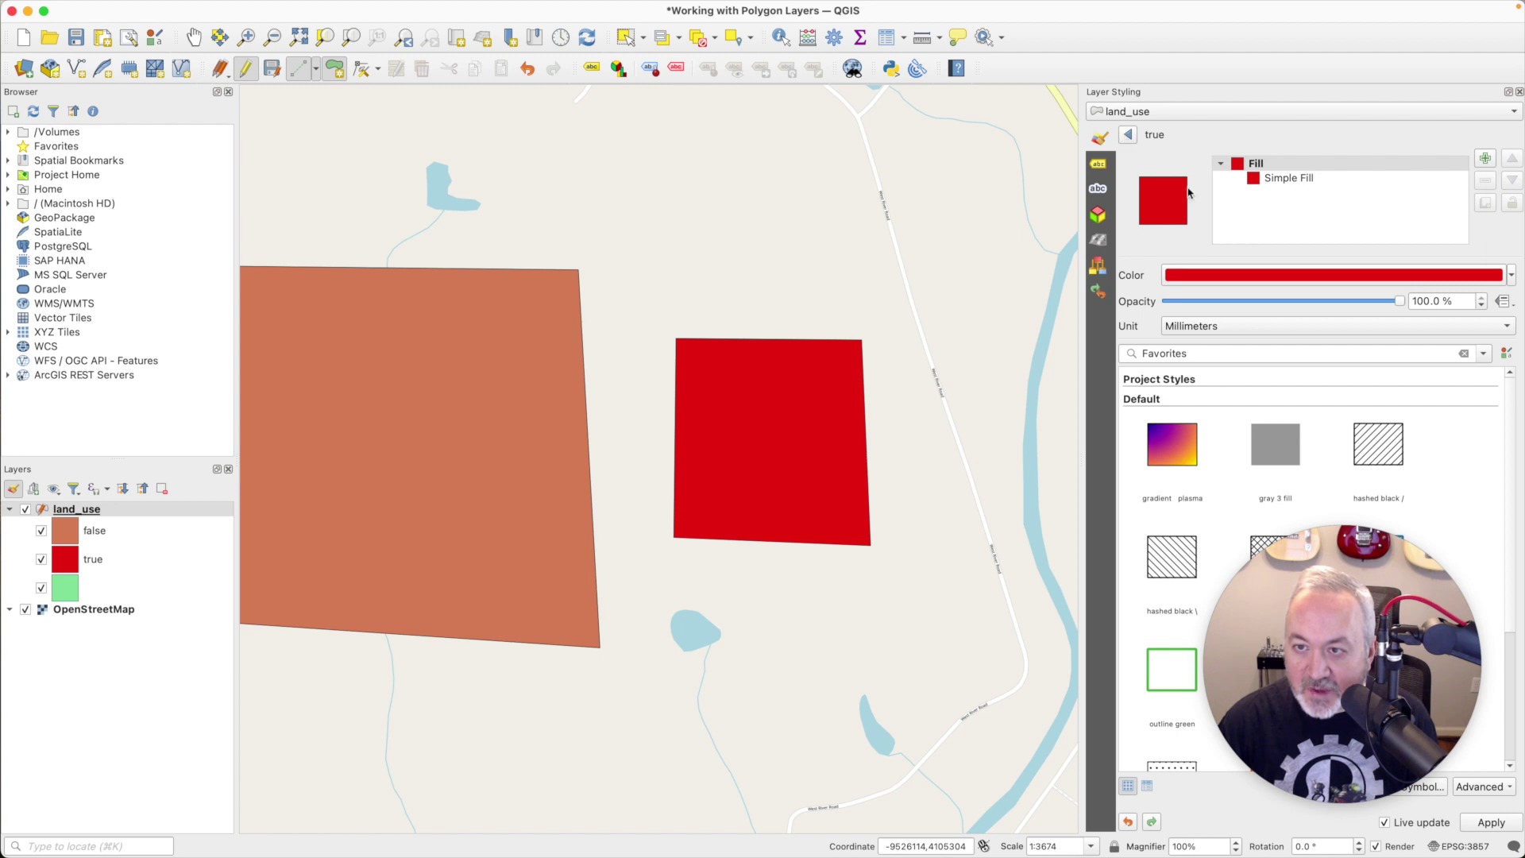
left_click(1128, 137)
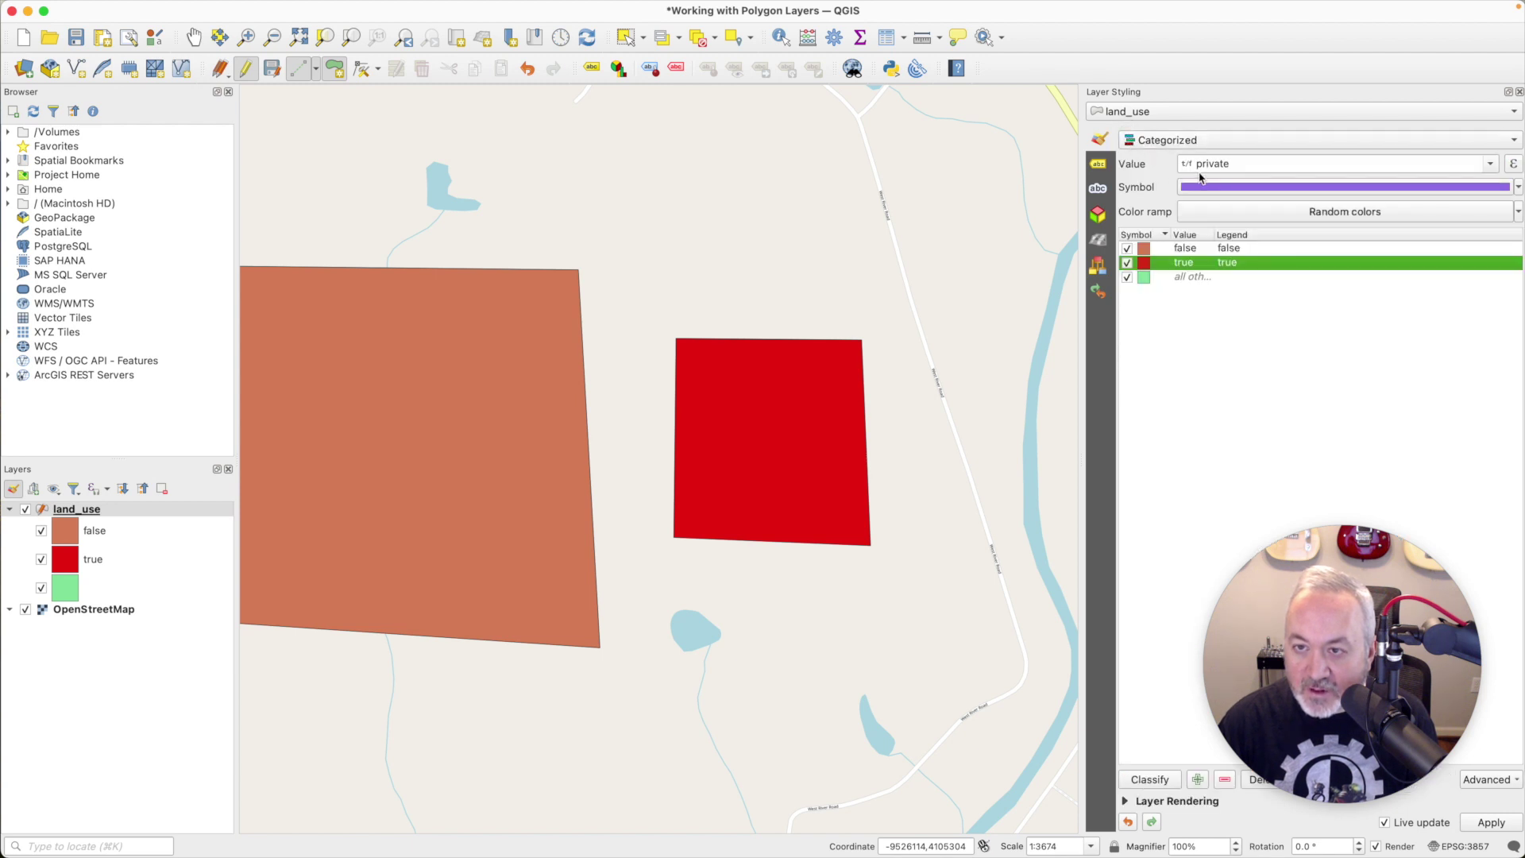
Step: Set the fill color of the false category to the darker green from the Standard colors and close the layer styling settings
left_click(1147, 250)
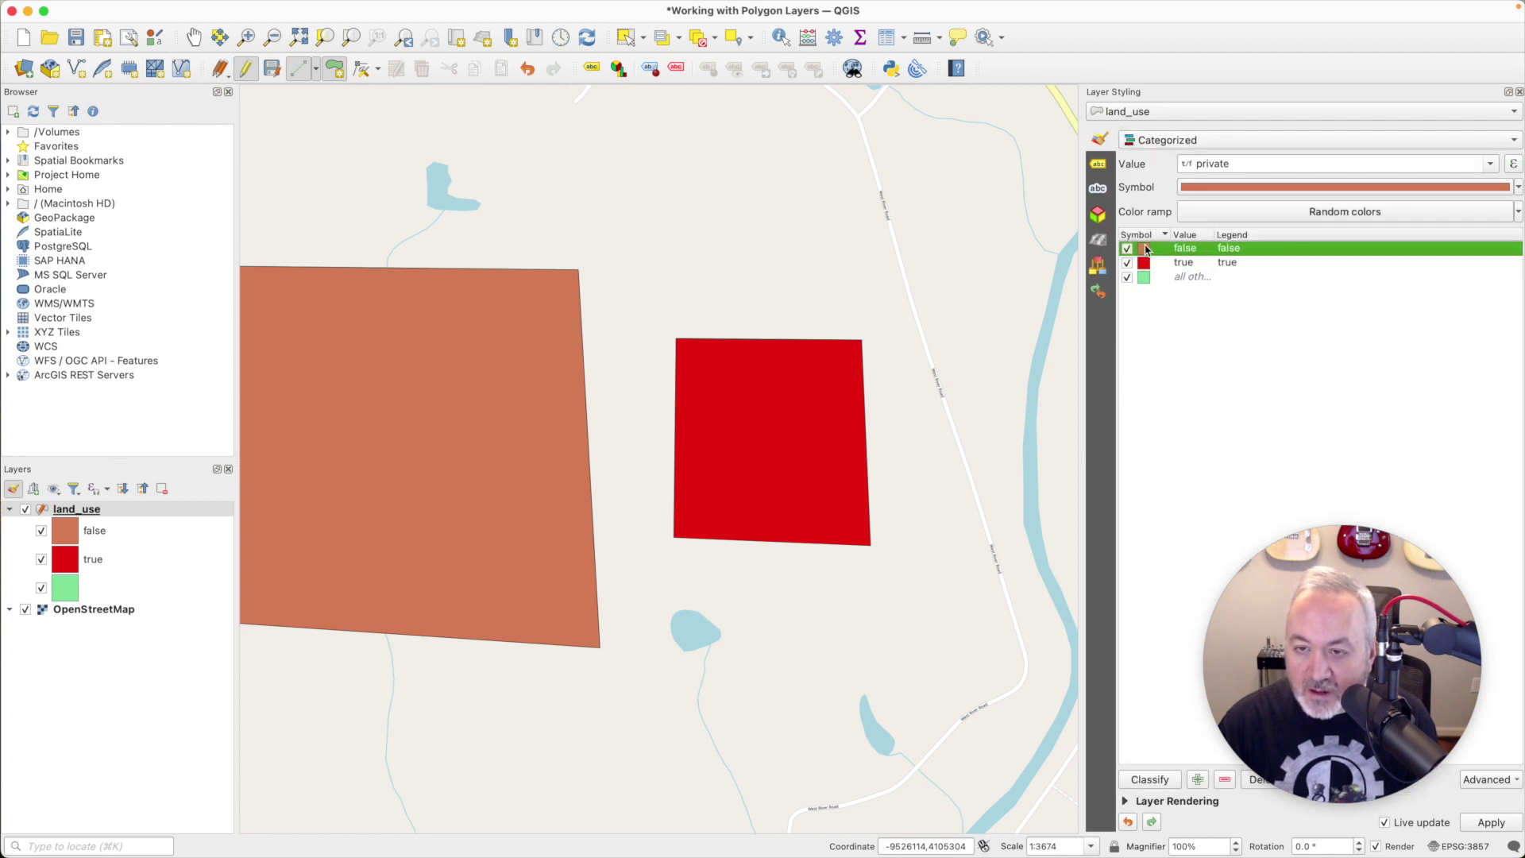
double_click(1146, 250)
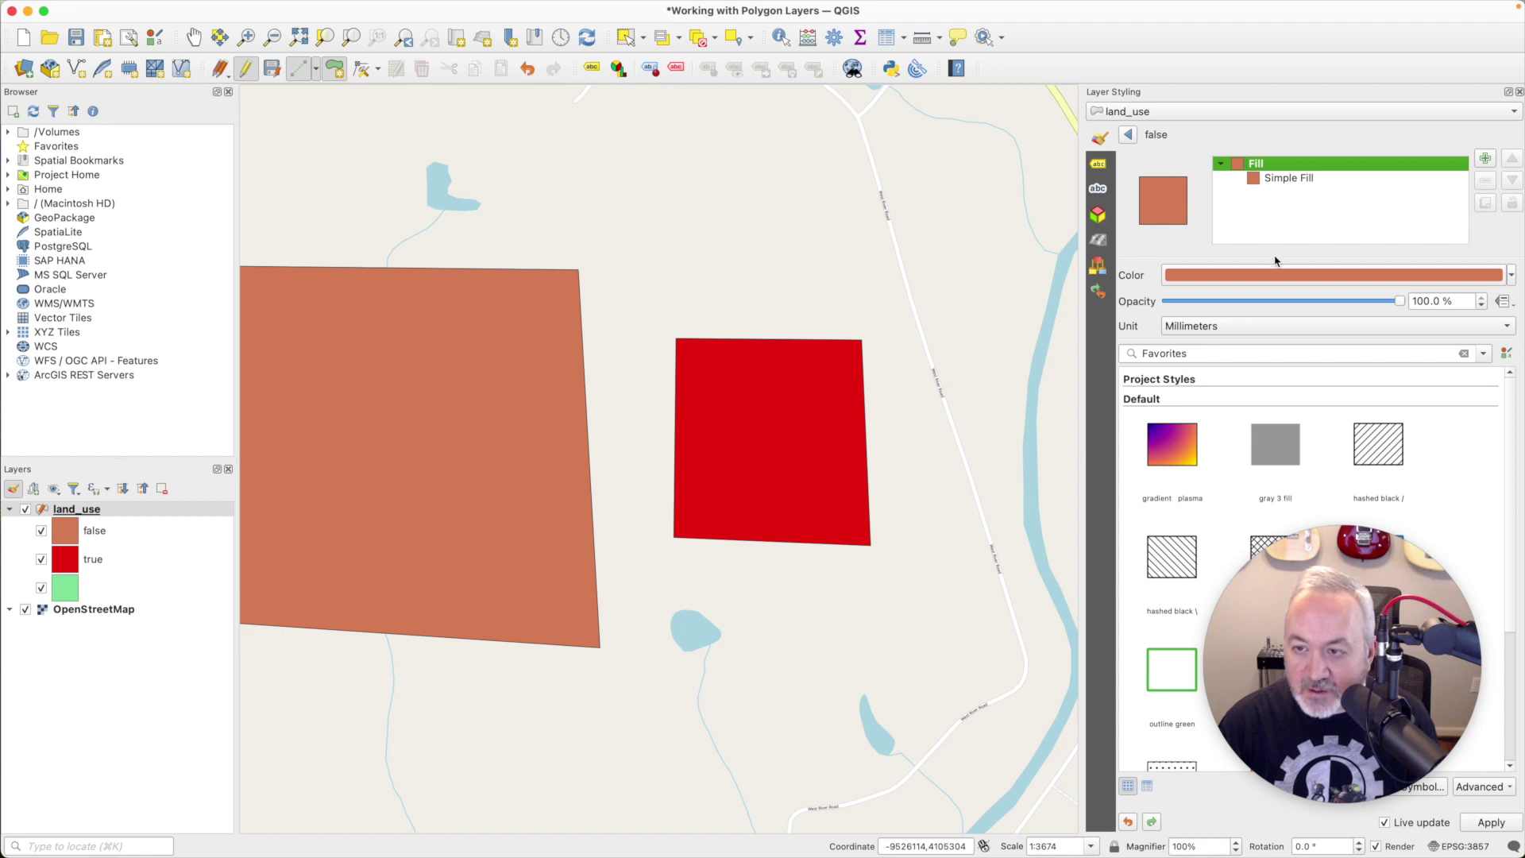
left_click(1271, 275)
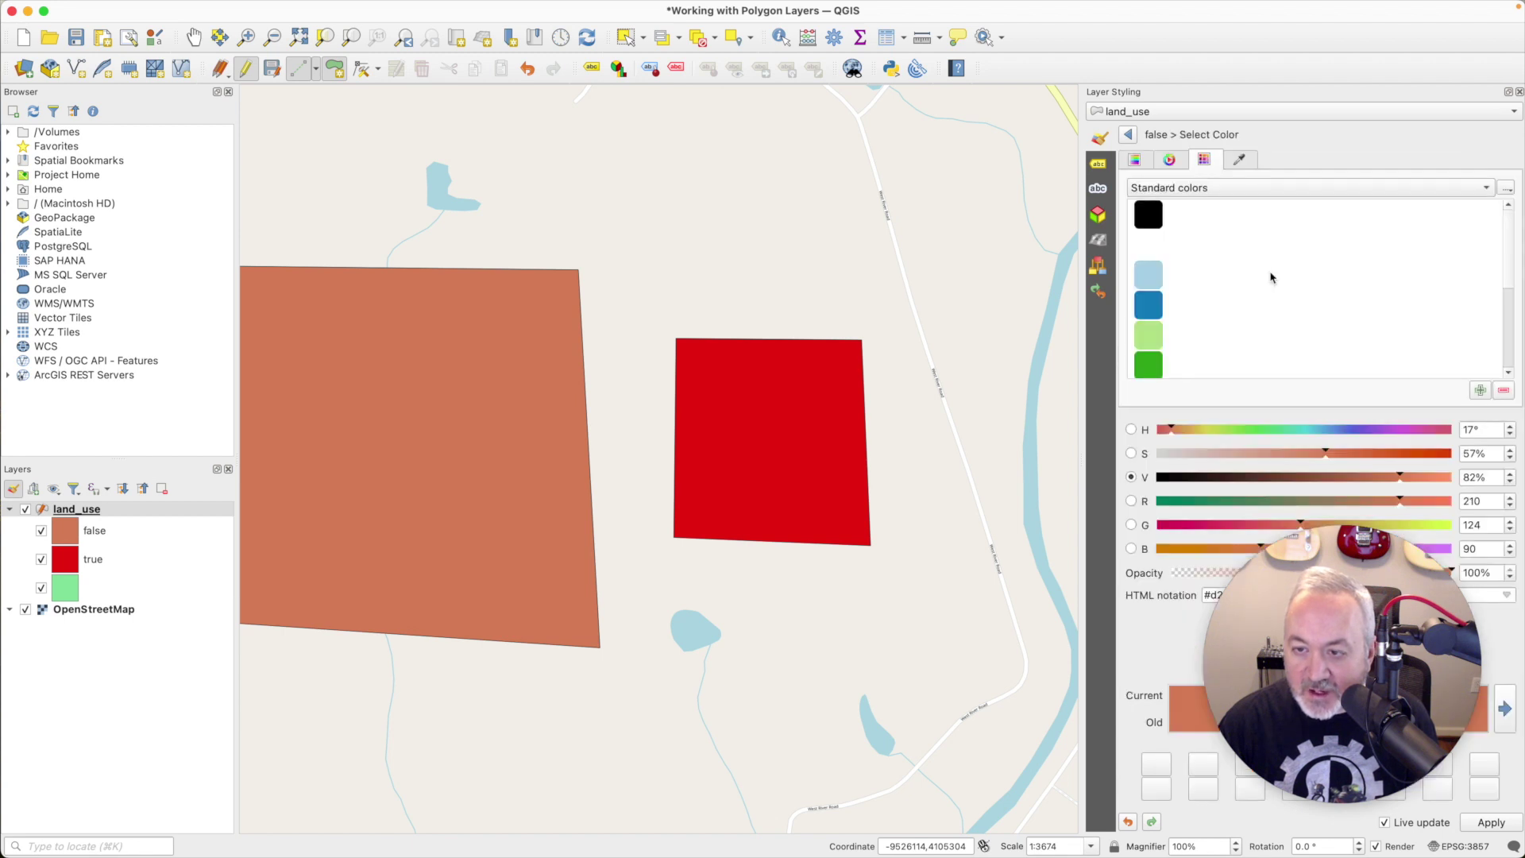
left_click(1149, 367)
left_click(1130, 134)
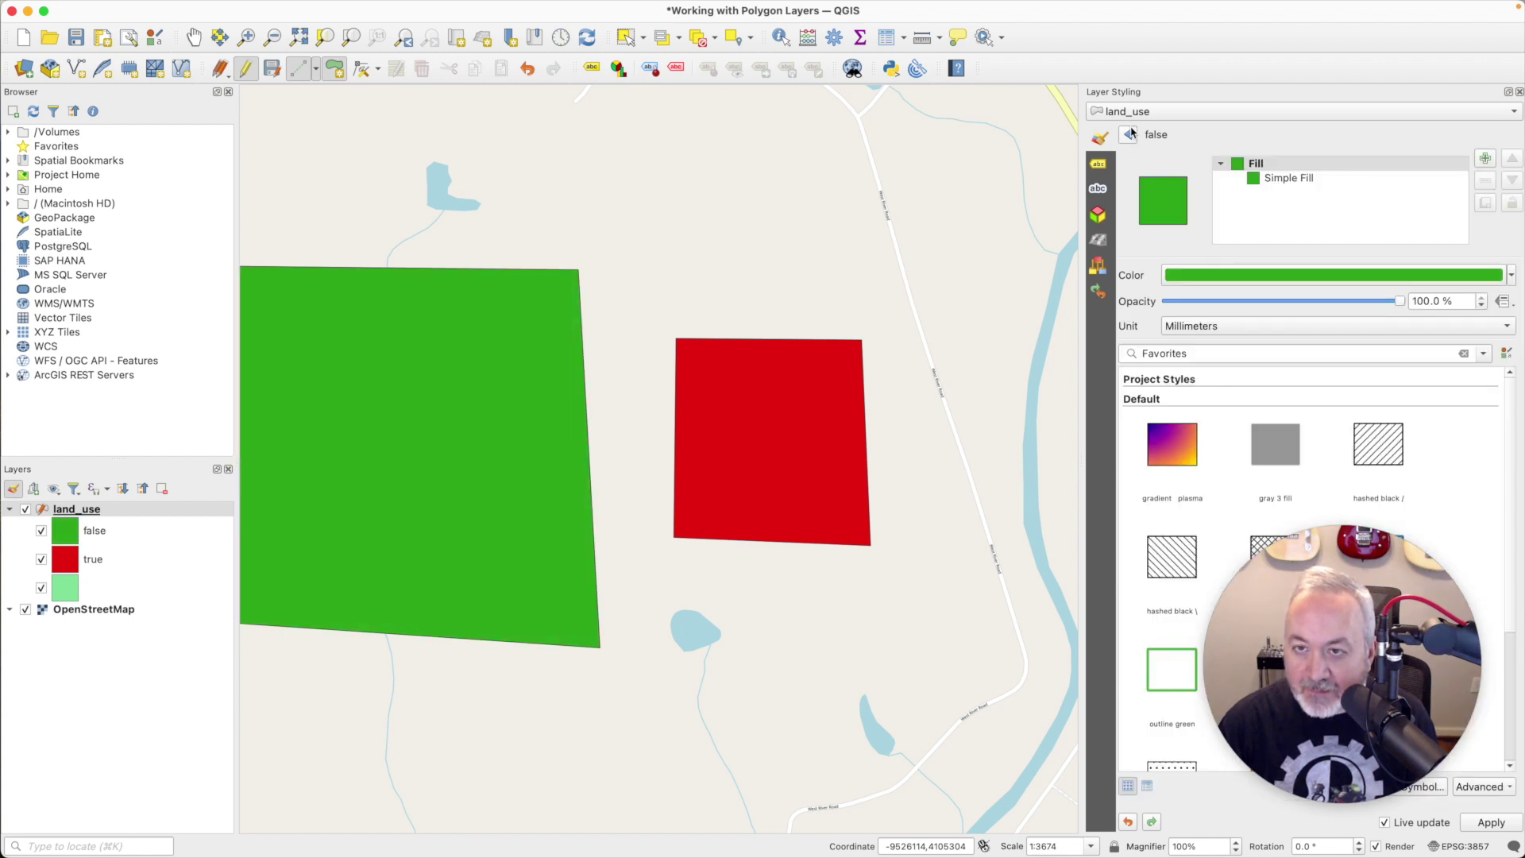
left_click(1131, 133)
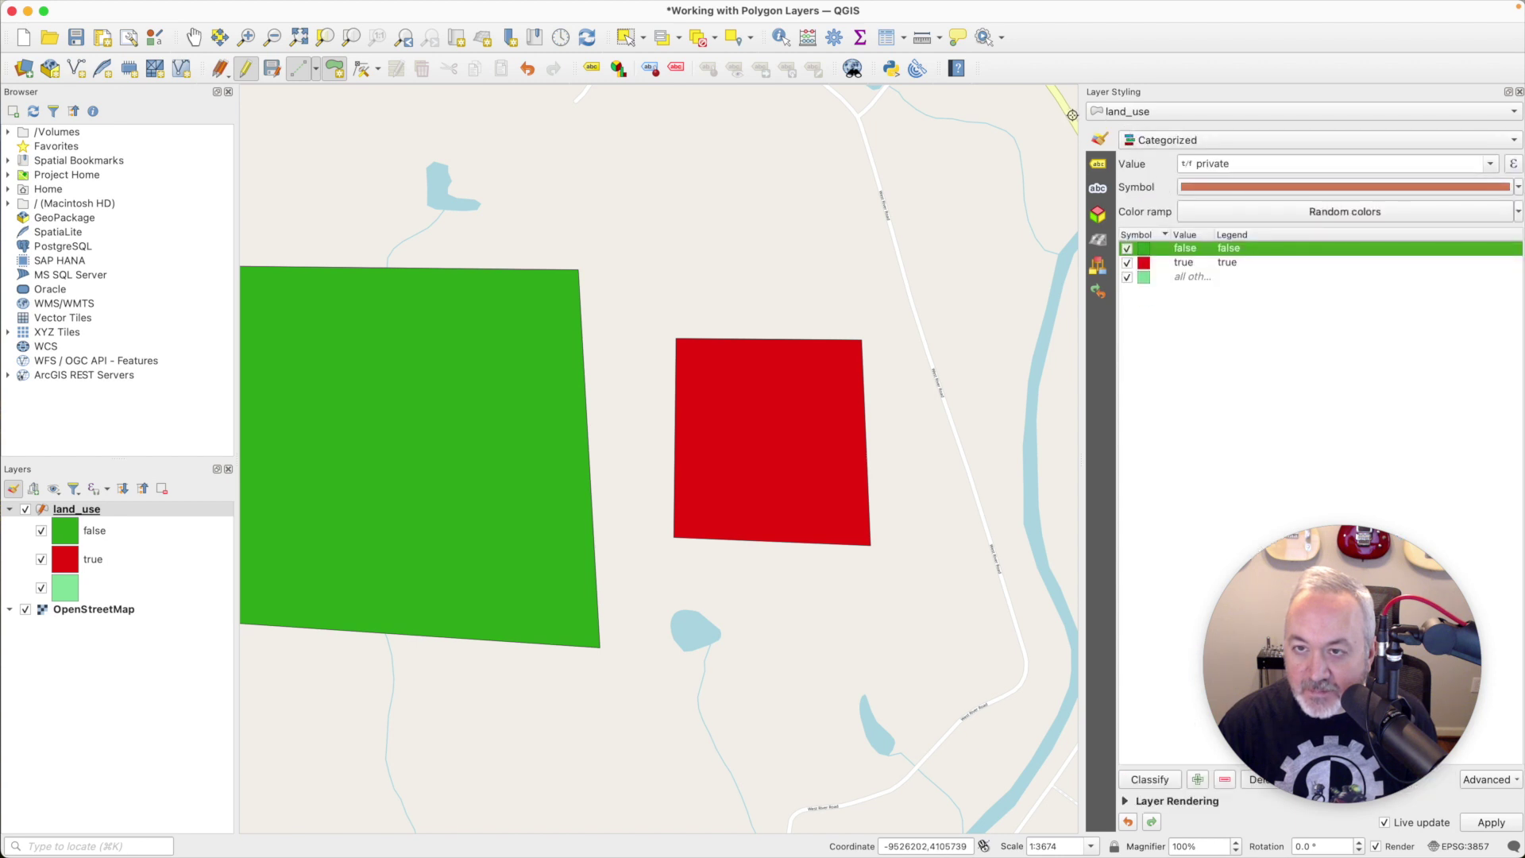
left_click(1518, 92)
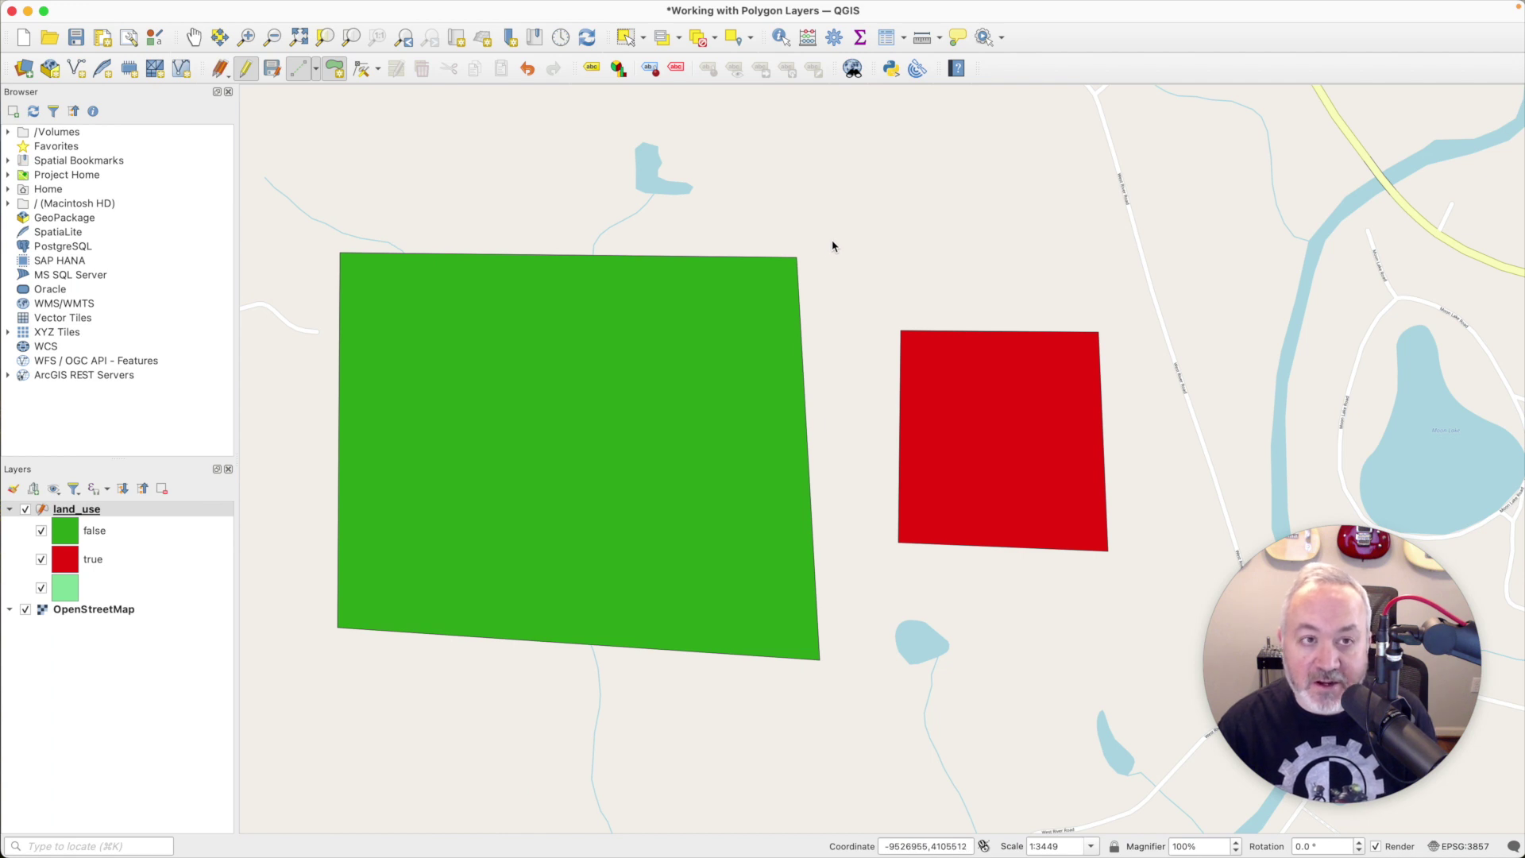
Step: Use the Vertex Tool on the land_use layer to move the green polygon's northeast corner slightly outward to the northeast
left_click(114, 512)
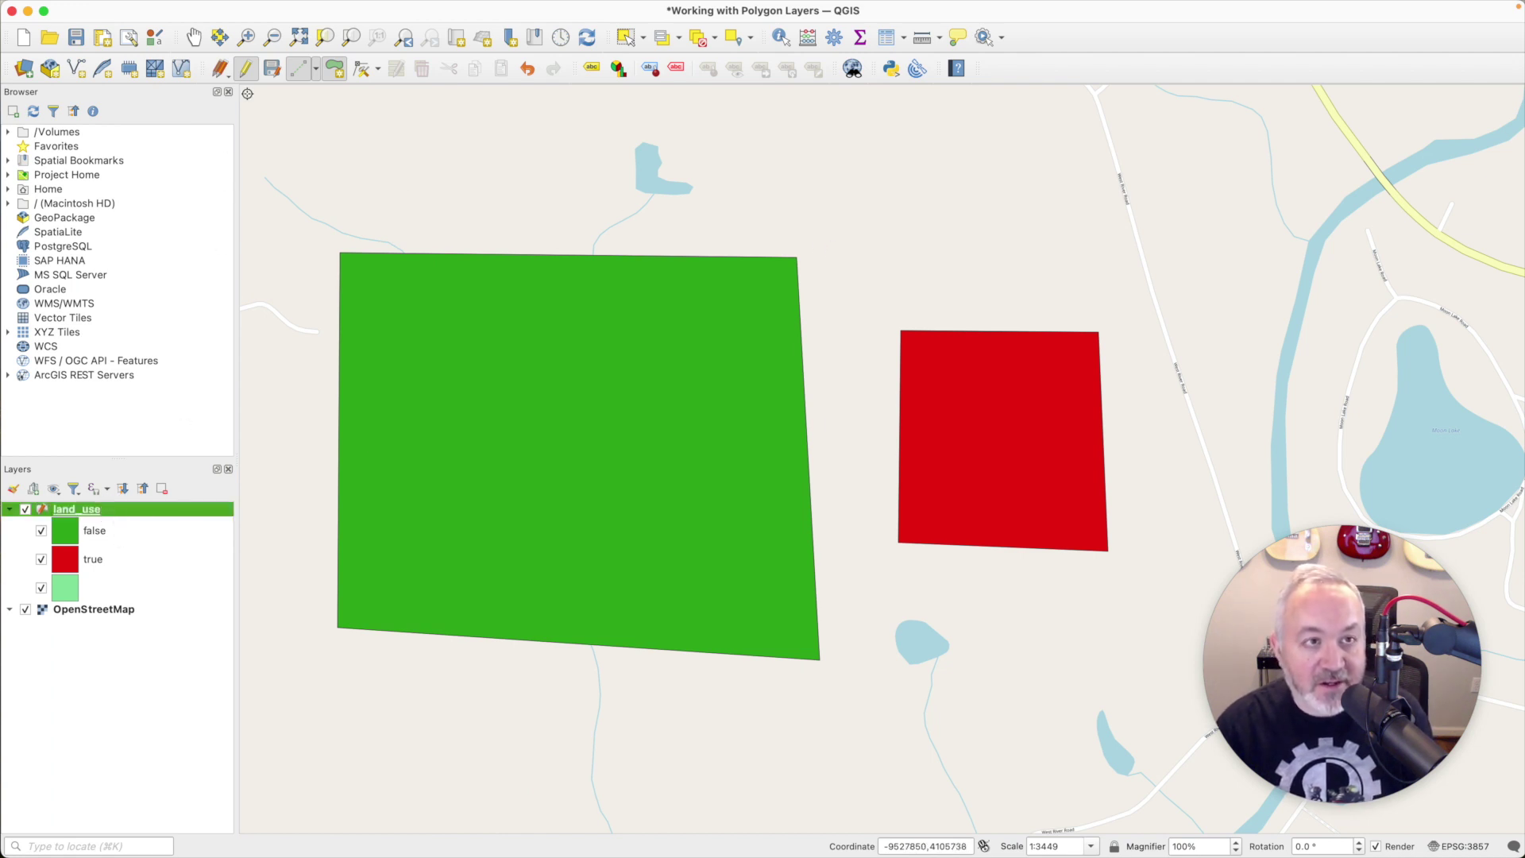
left_click(361, 71)
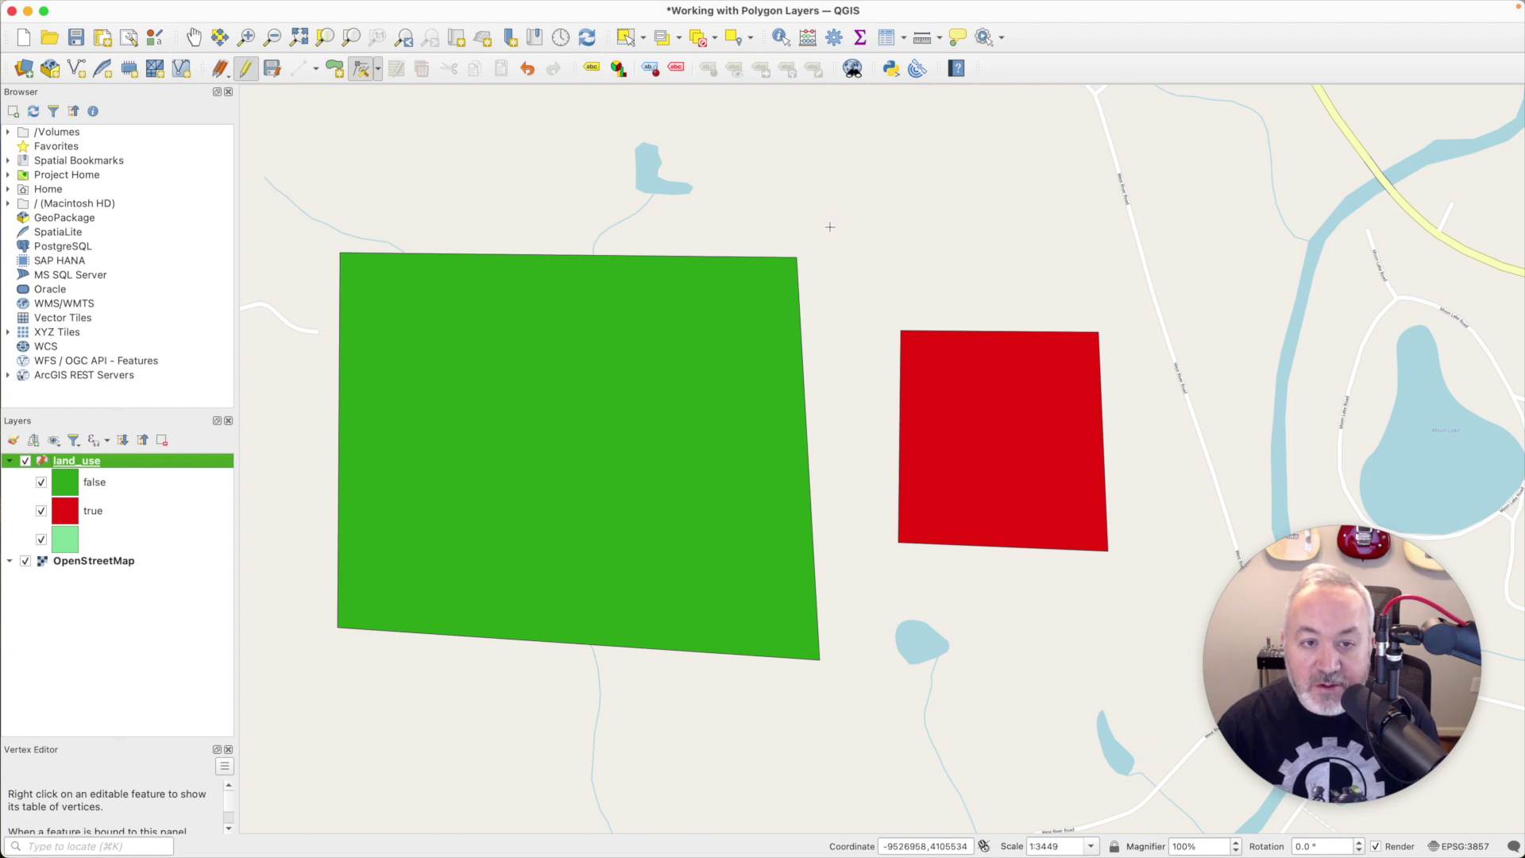
left_click(796, 258)
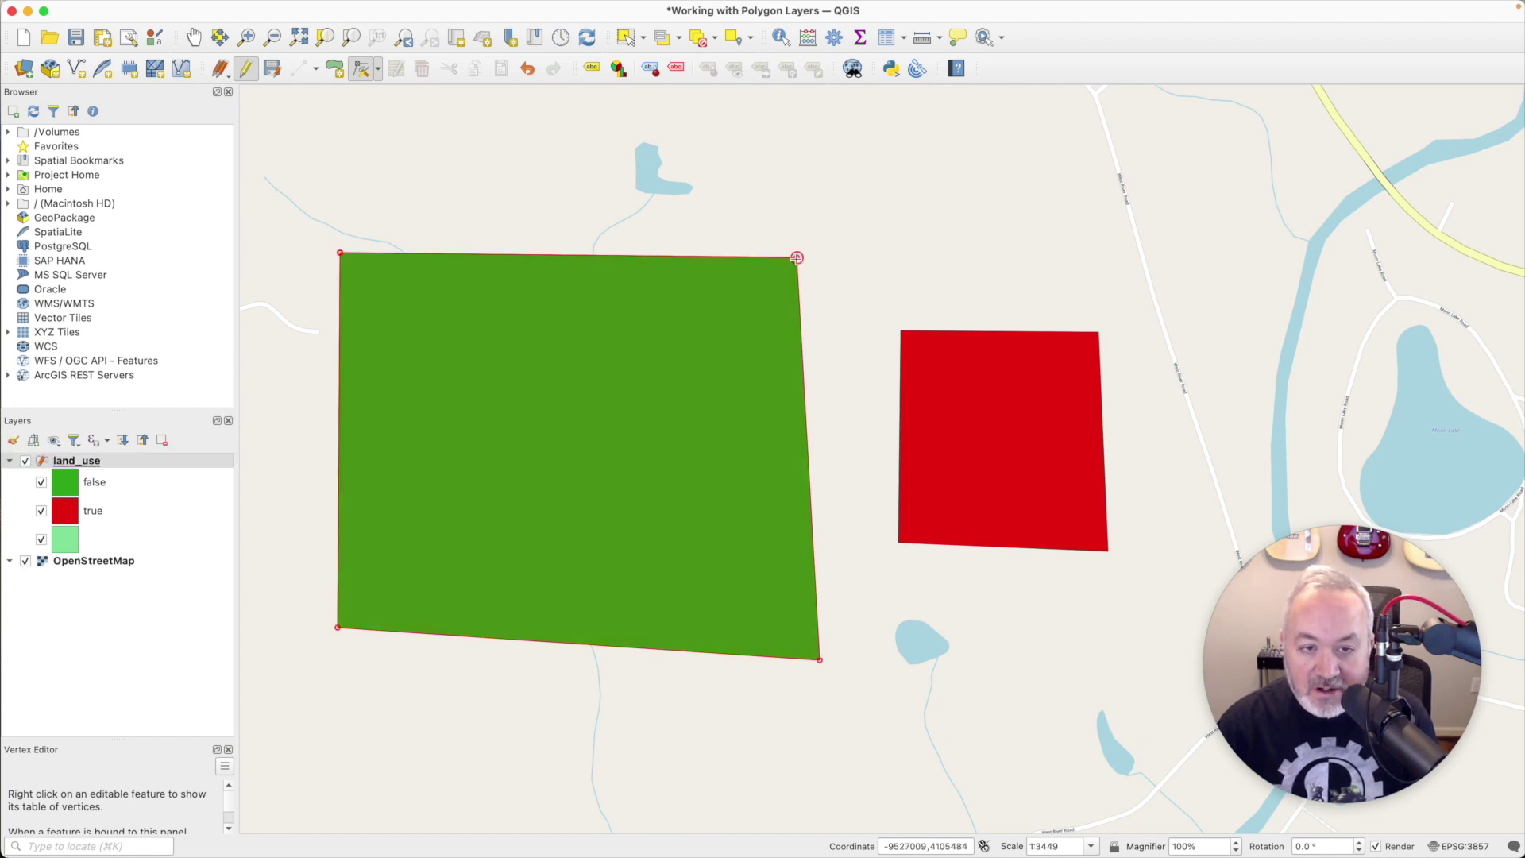
left_click(844, 244)
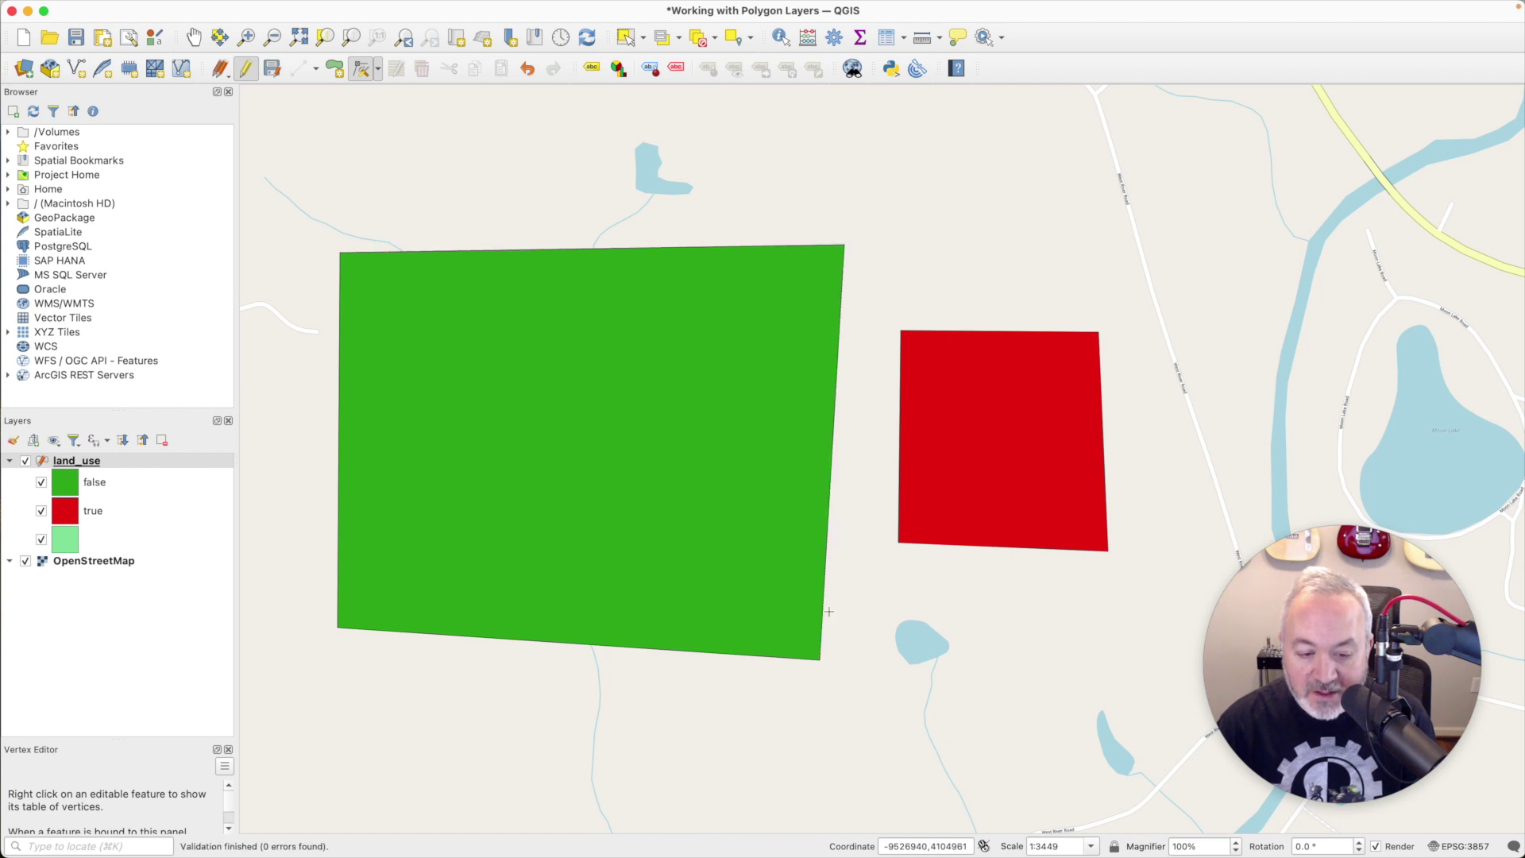
Step: Move the green polygon's southeast corner slightly east, roughly in line with its northeast corner
left_click(819, 661)
left_click(849, 660)
left_click(562, 186)
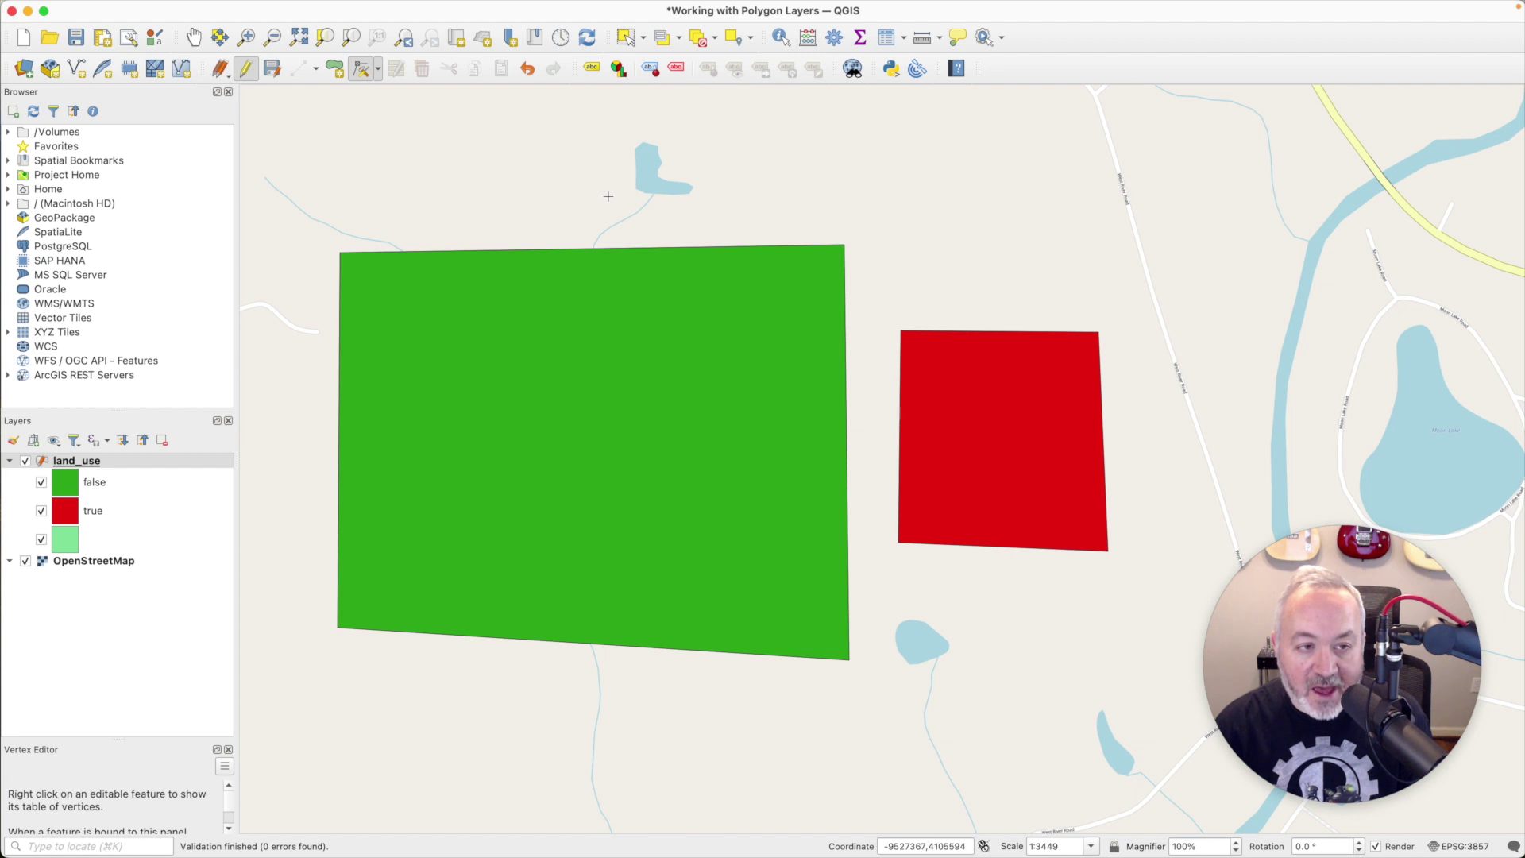
Step: Add two vertices along the green polygon's north edge and pull them slightly outward to the north
mouse_move(592, 251)
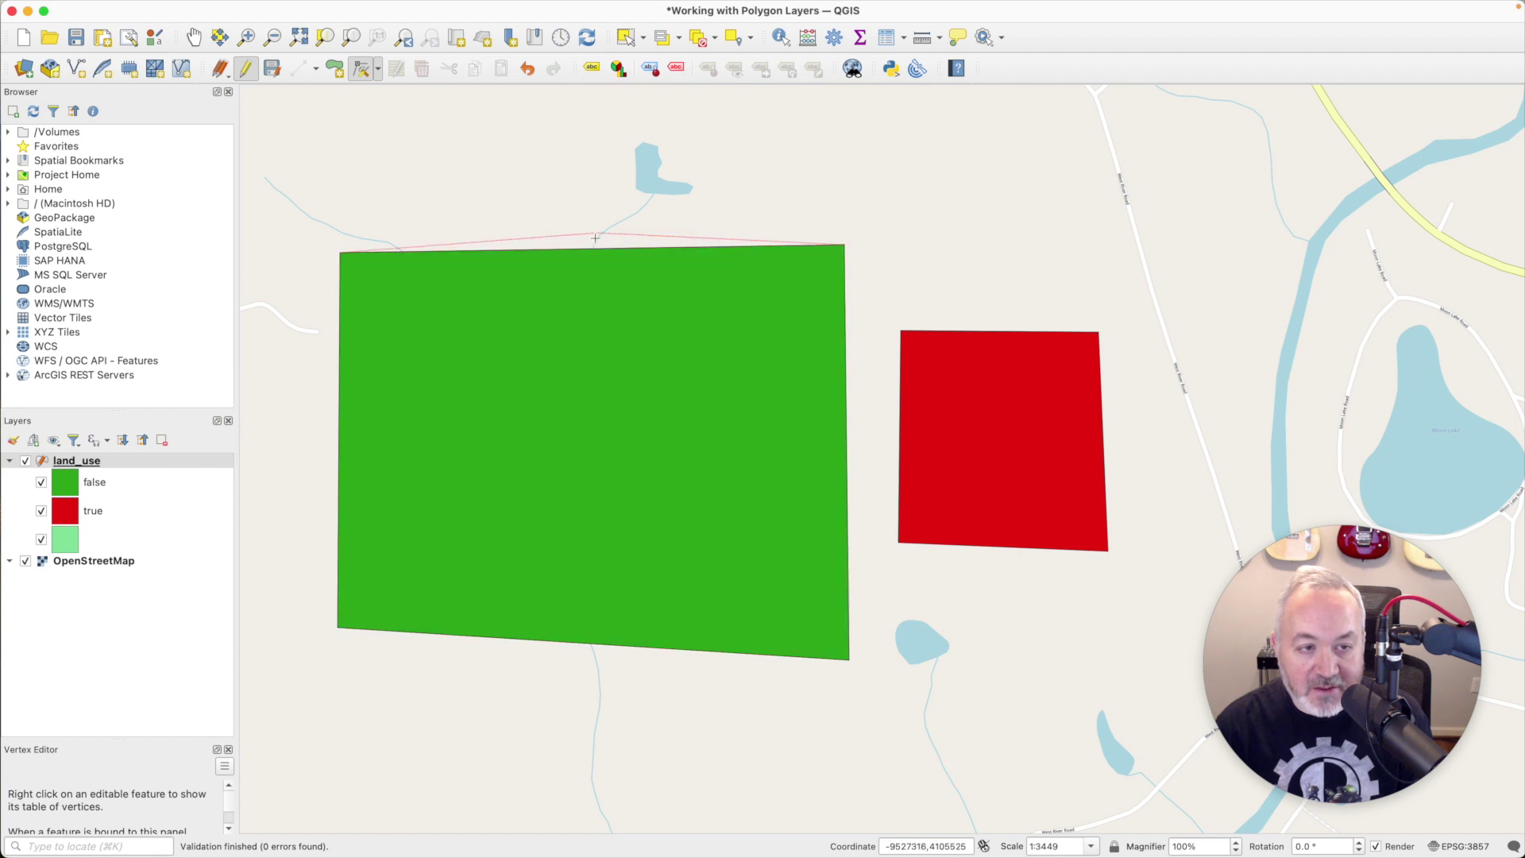
left_click(592, 248)
left_click(536, 221)
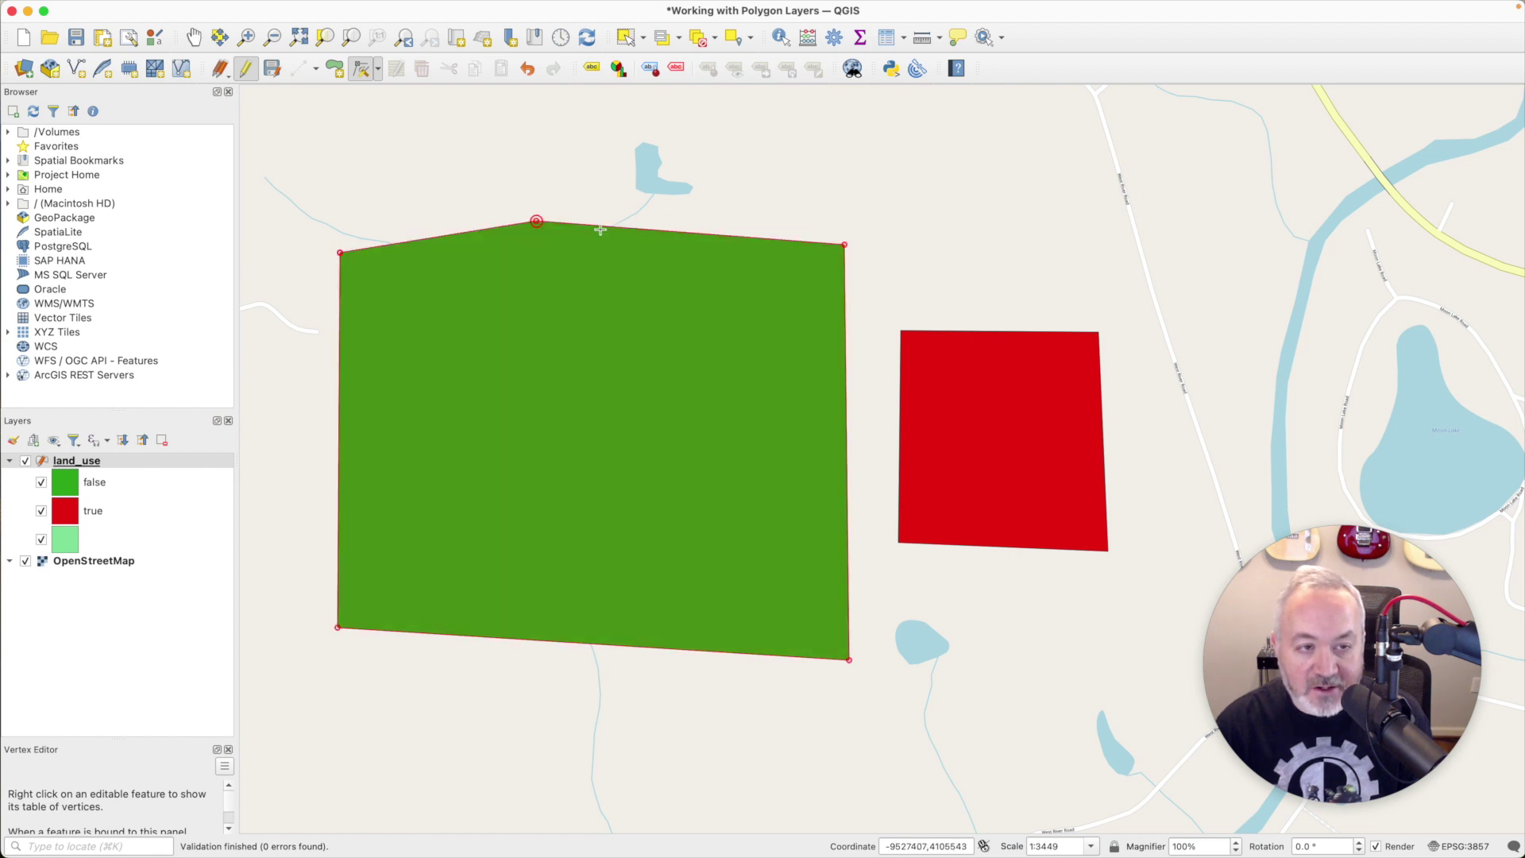
left_click(684, 232)
left_click(741, 225)
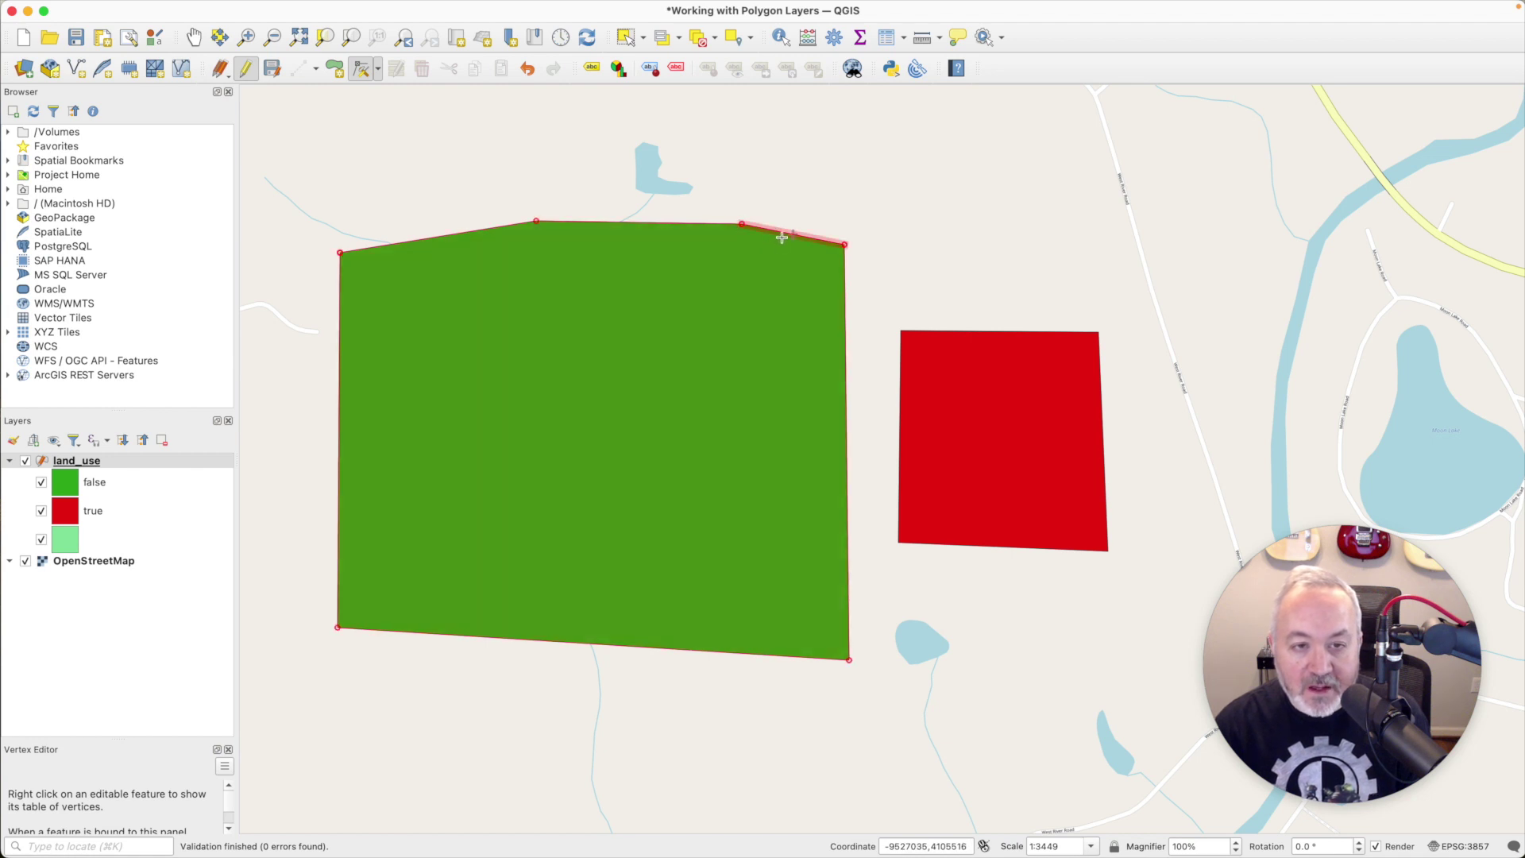
Step: Try shifting the green polygon's south edge north and its three western vertices northwest, and undo these moves
left_click(637, 646)
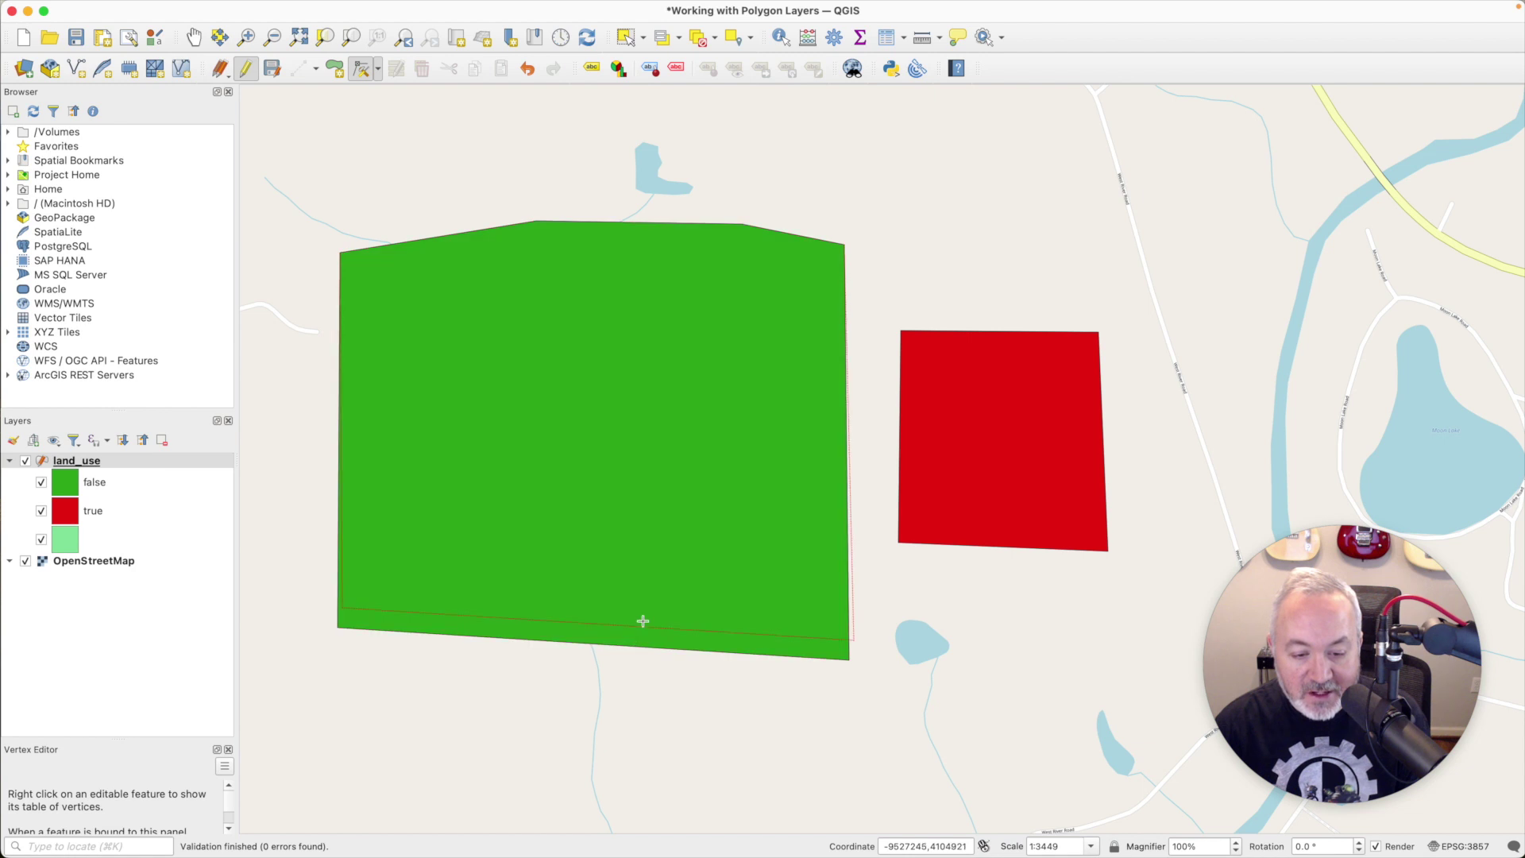
left_click(637, 584)
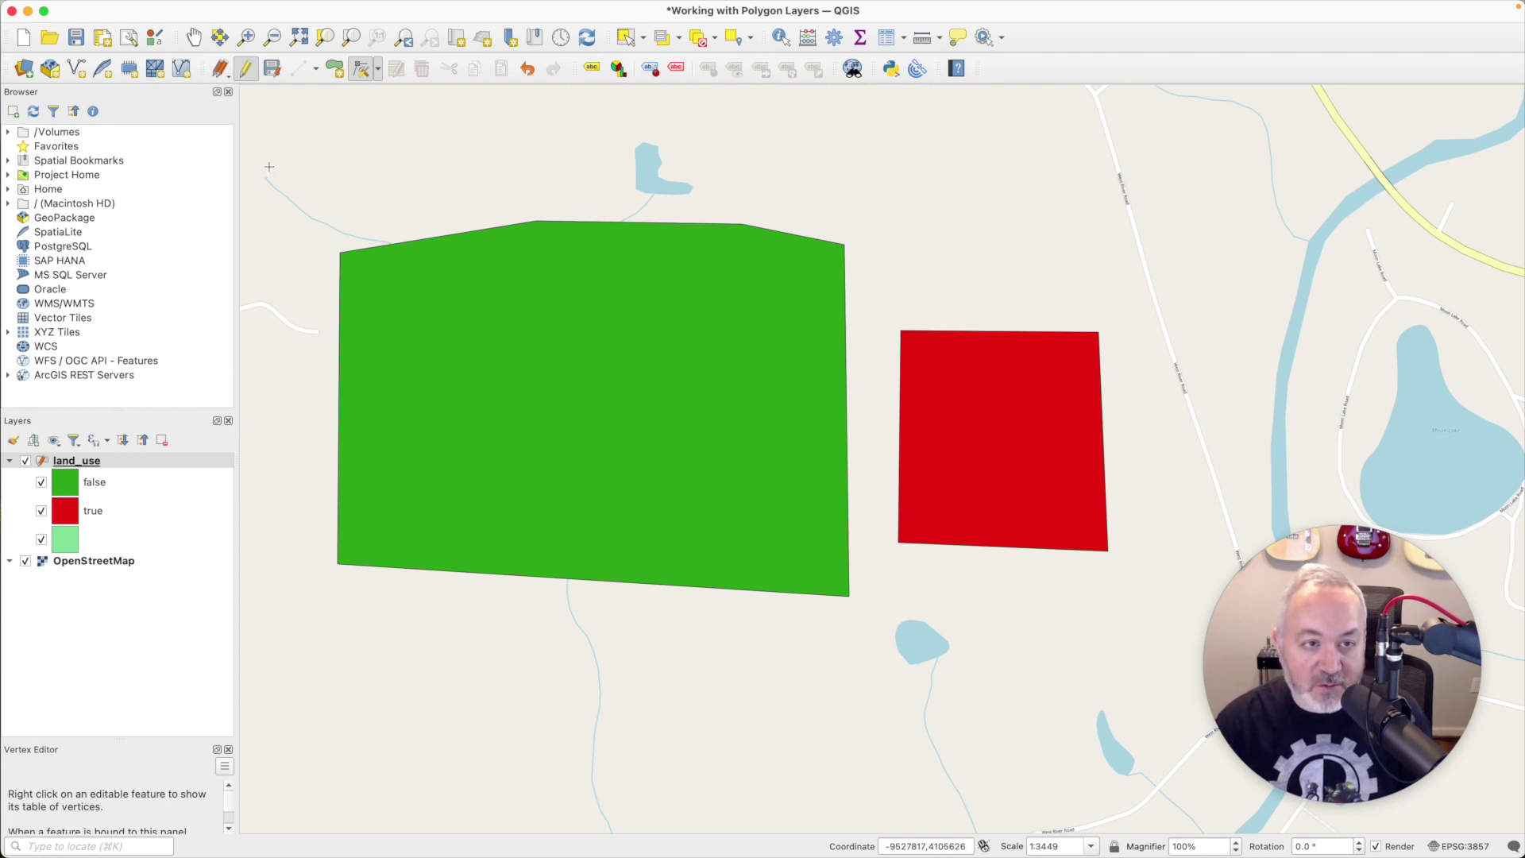
left_click_drag(289, 170, 595, 623)
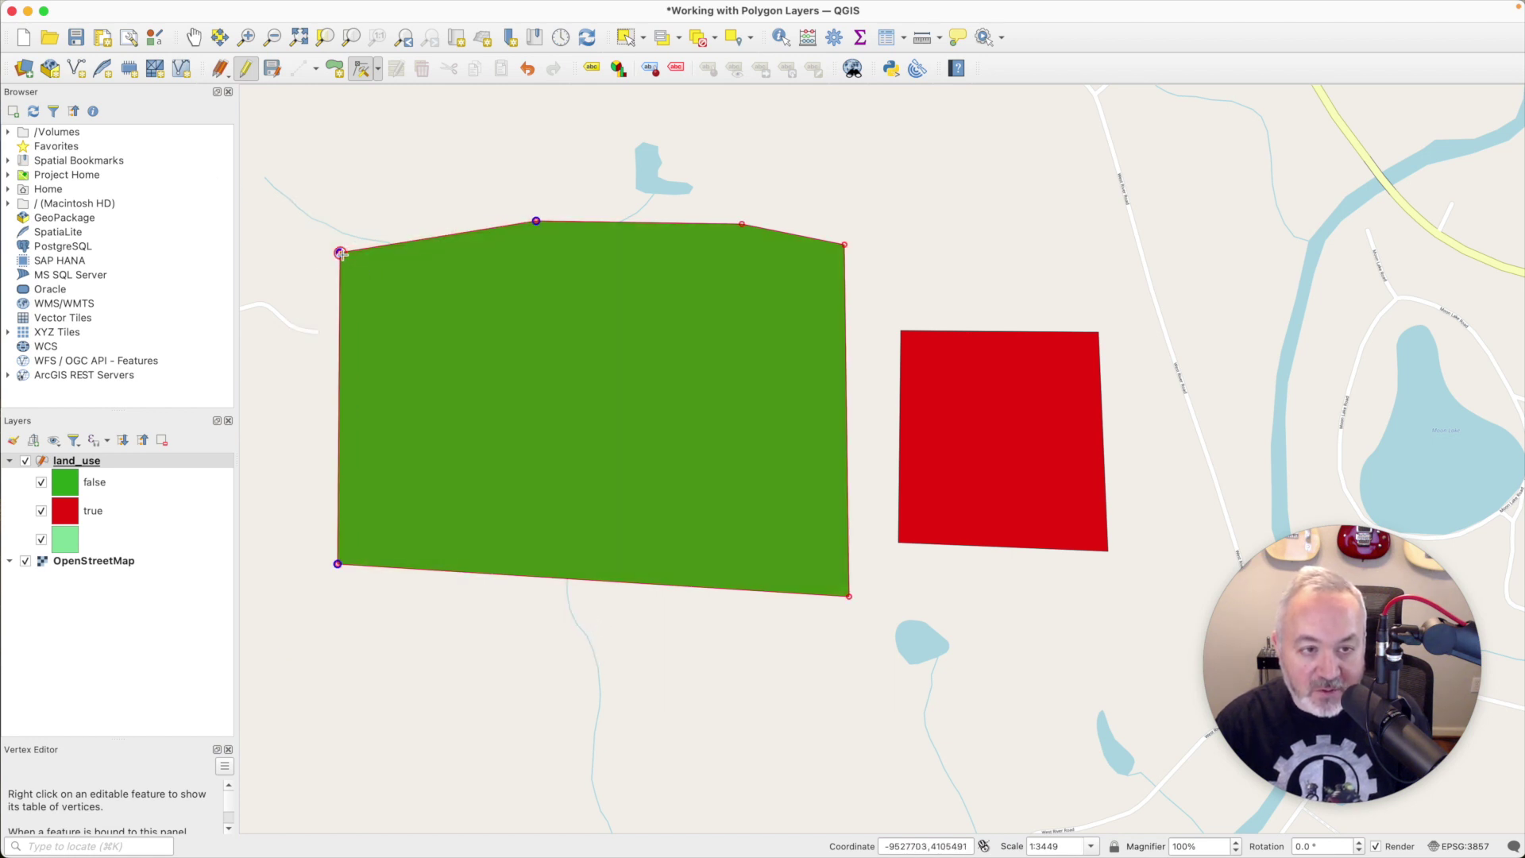
left_click_drag(340, 253, 312, 212)
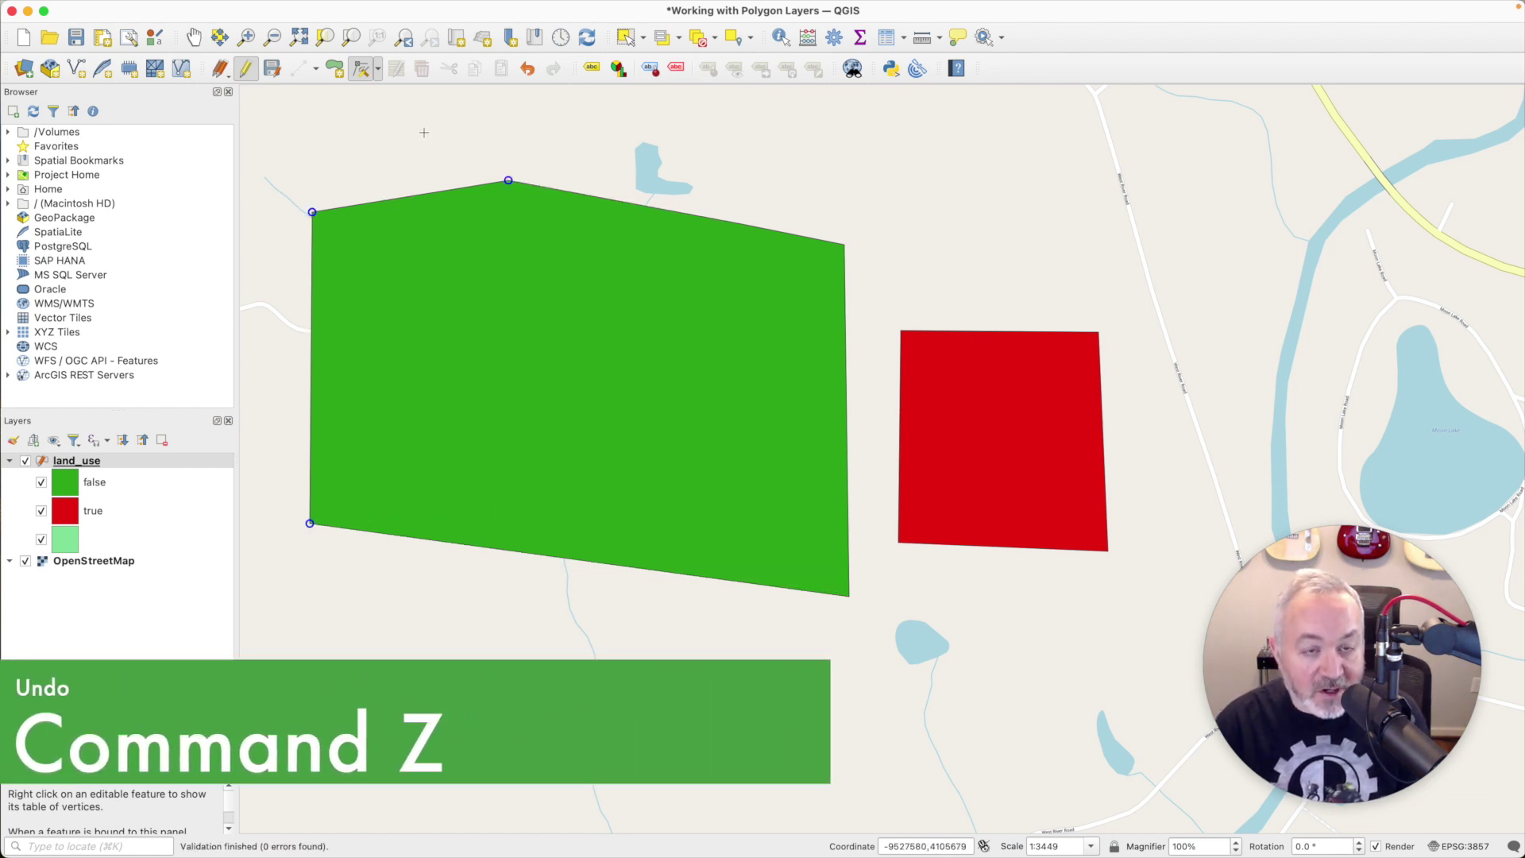
key("super+z")
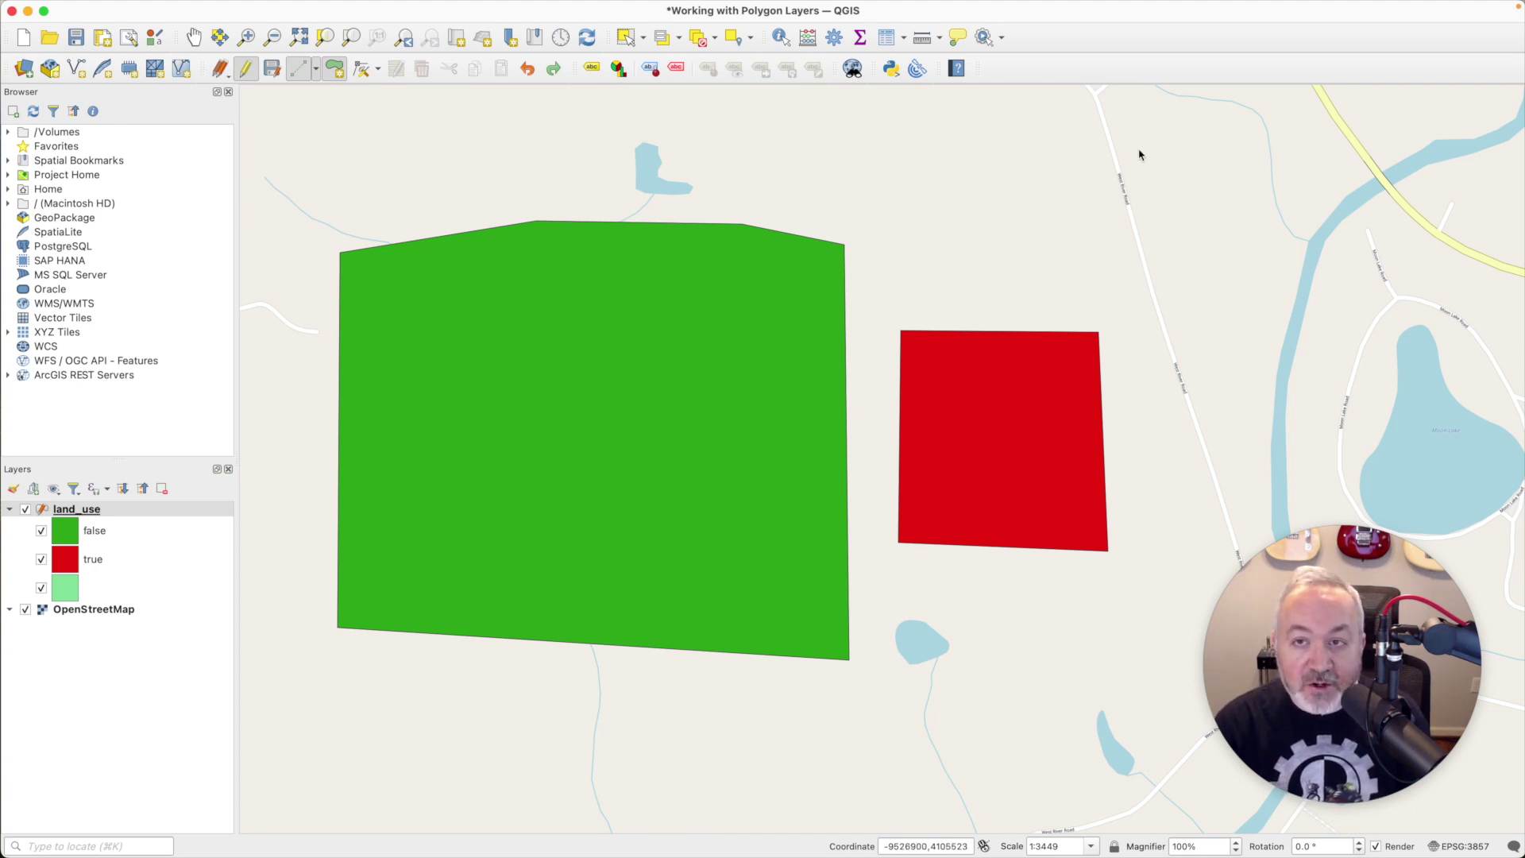
Step: Show the Advanced Digitizing Toolbar
right_click(1179, 67)
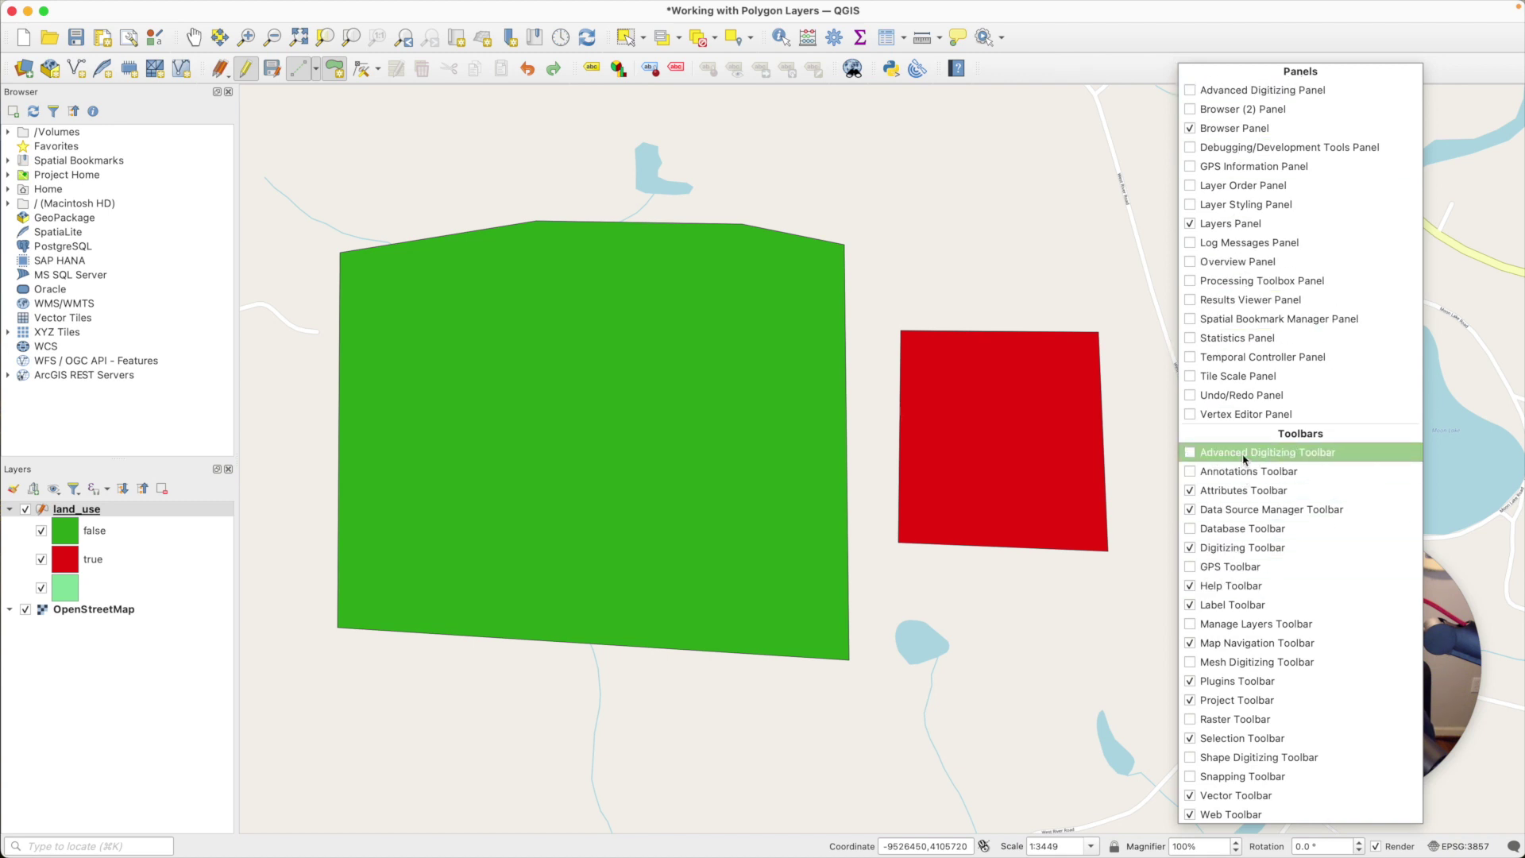
left_click(1120, 29)
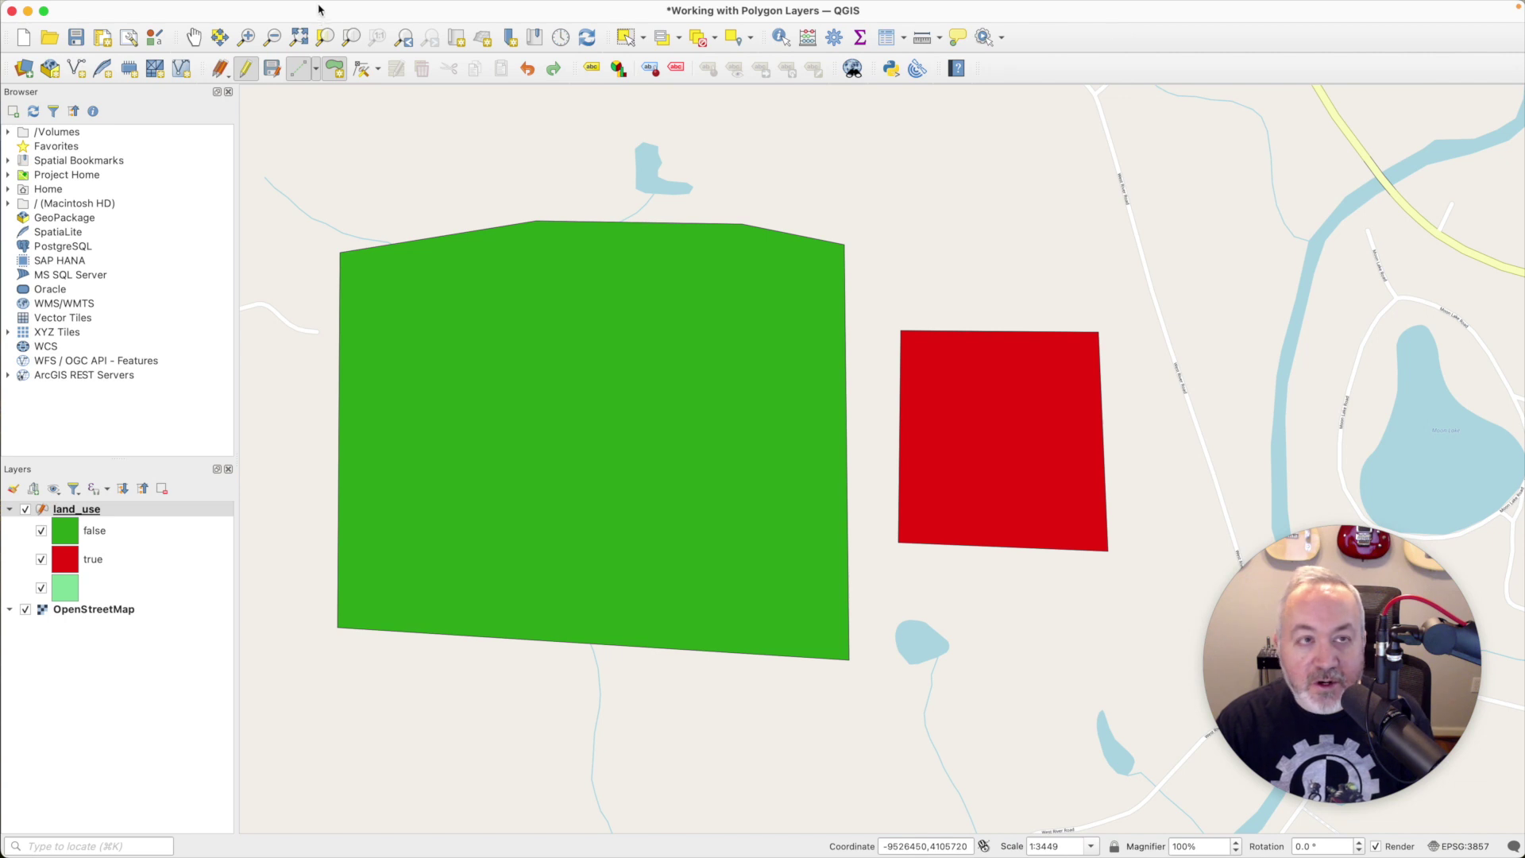
left_click(171, 9)
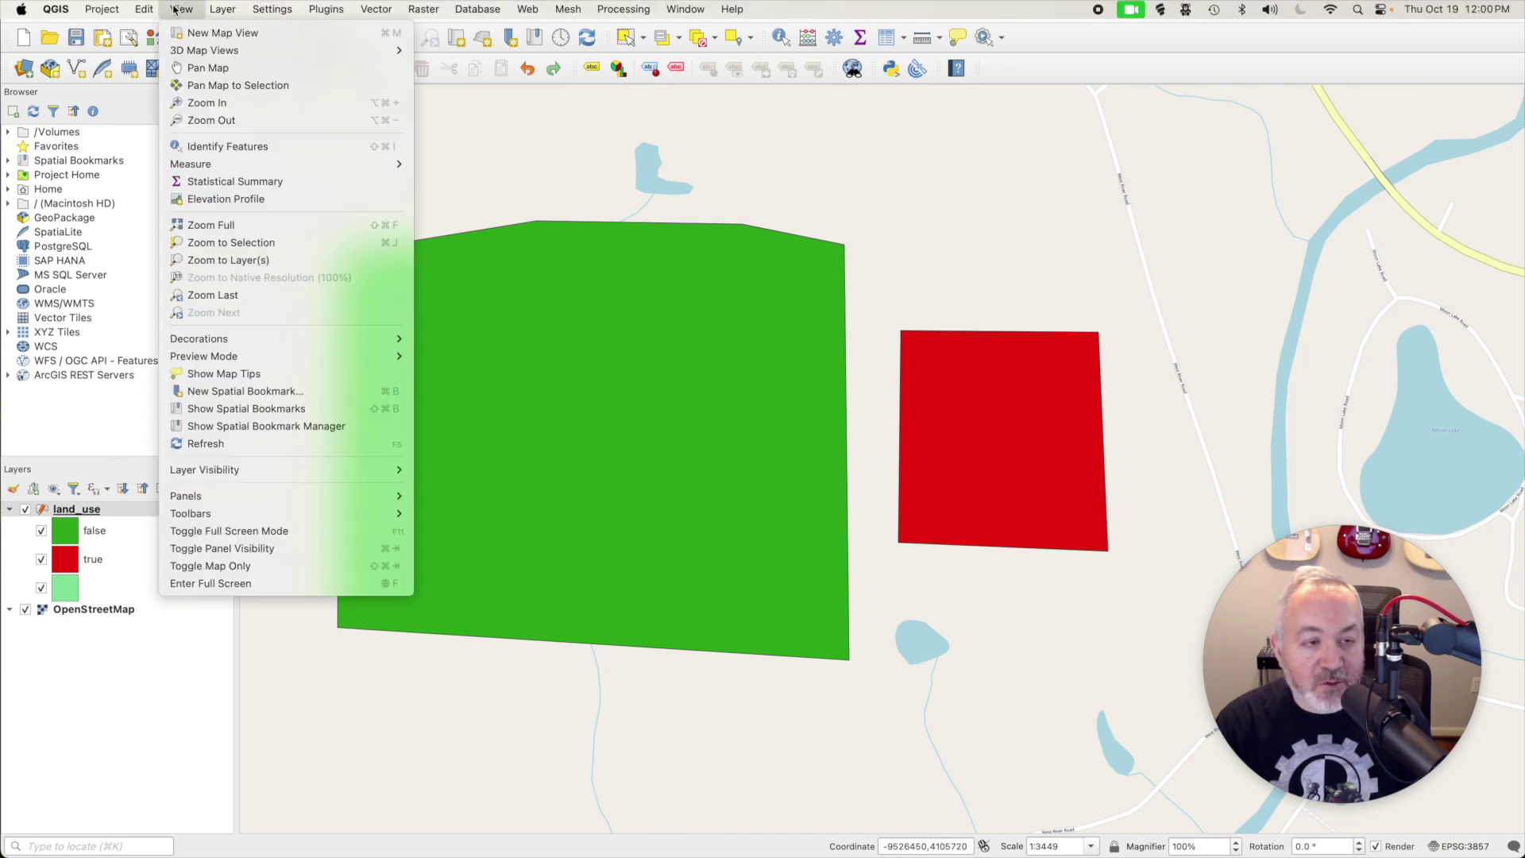
mouse_move(324, 518)
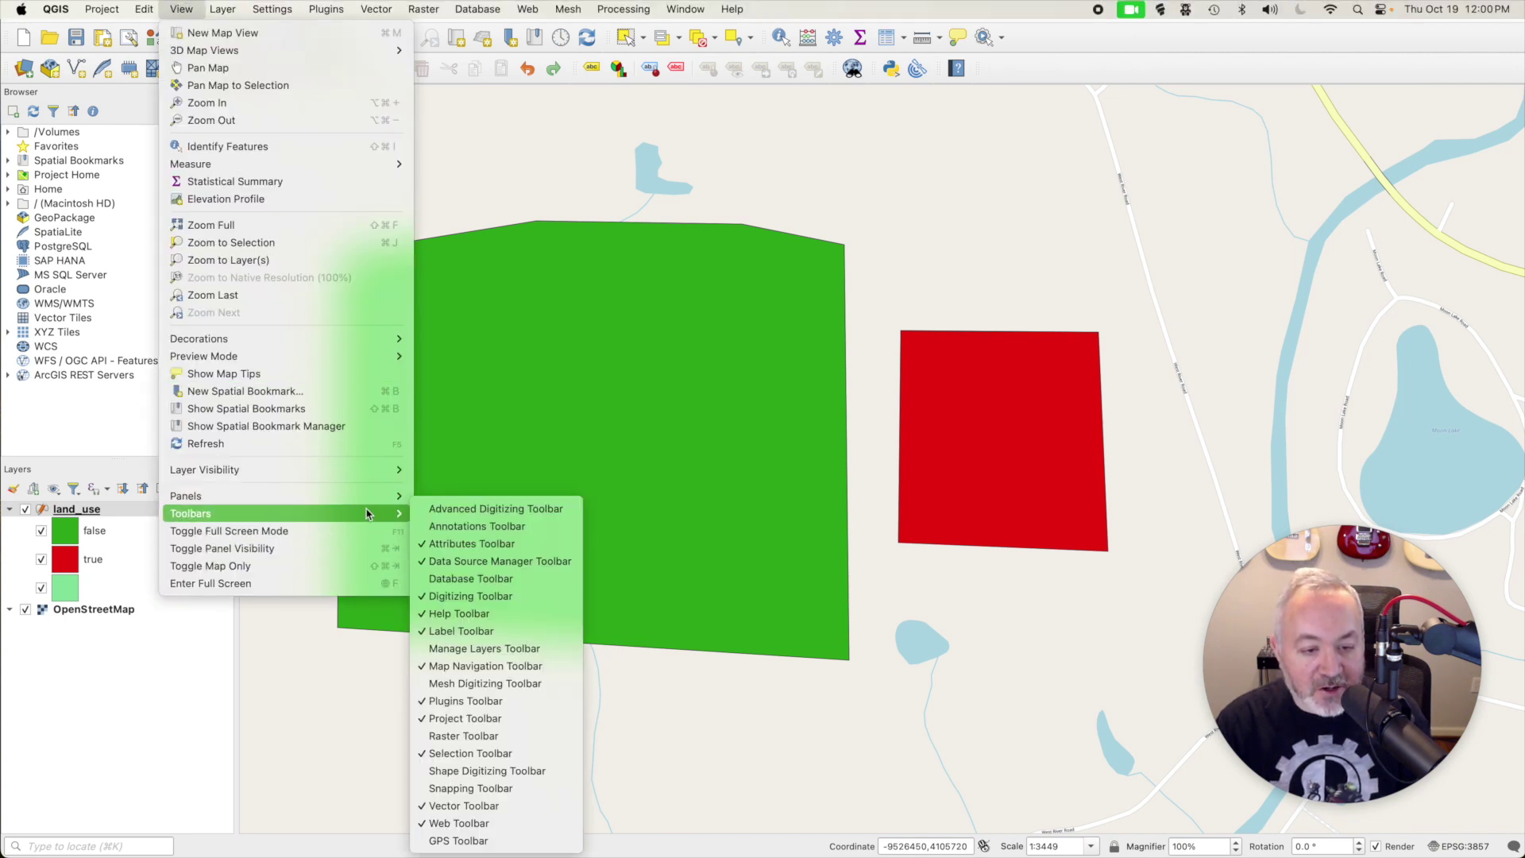
left_click(509, 508)
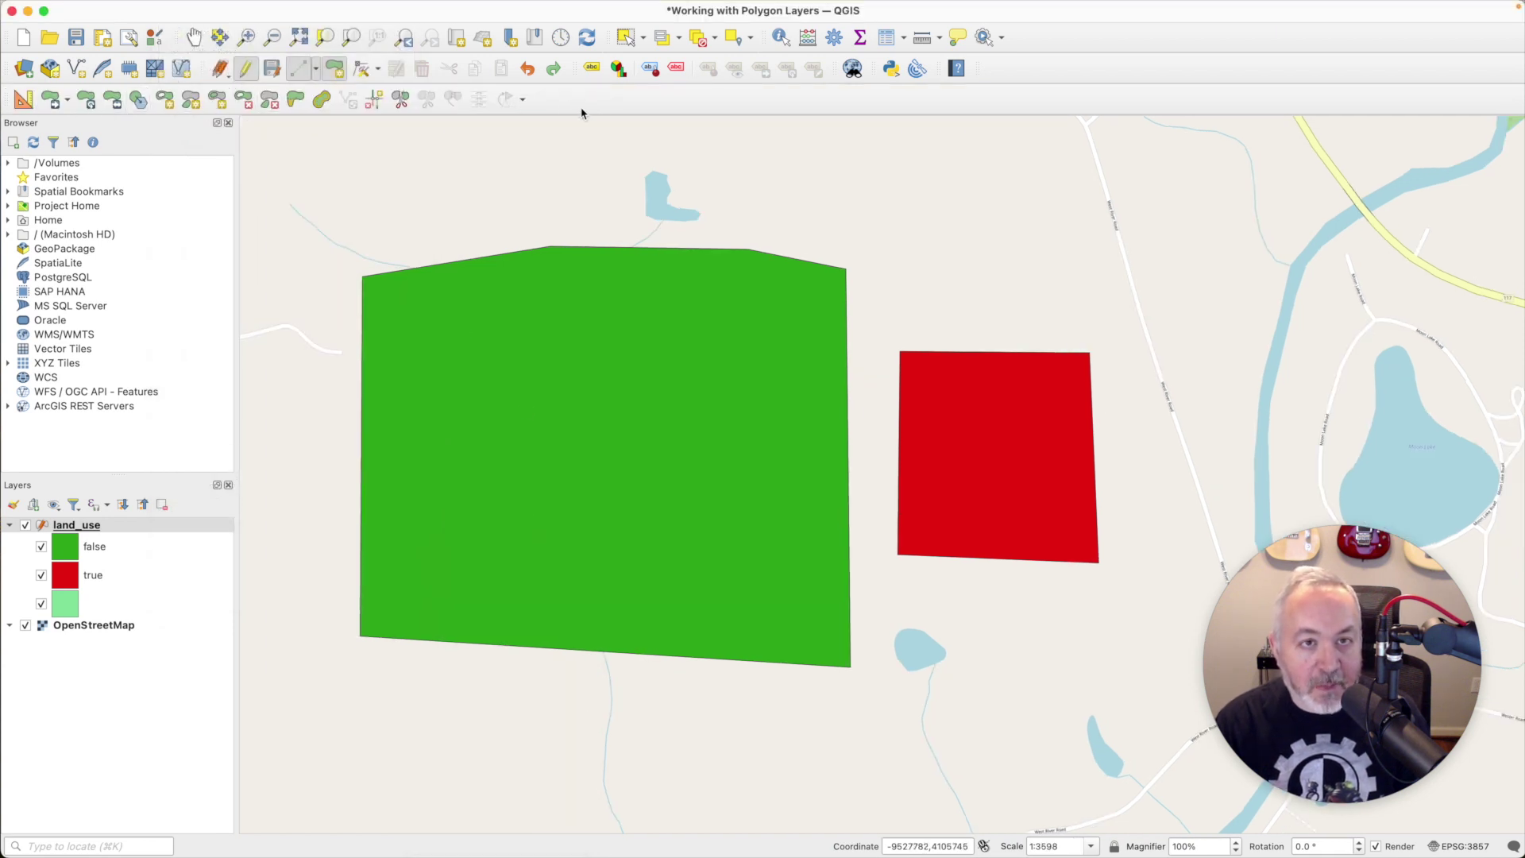
Step: Use Add Ring to cut a four-sided hole in the southeastern part of the green polygon
left_click(167, 102)
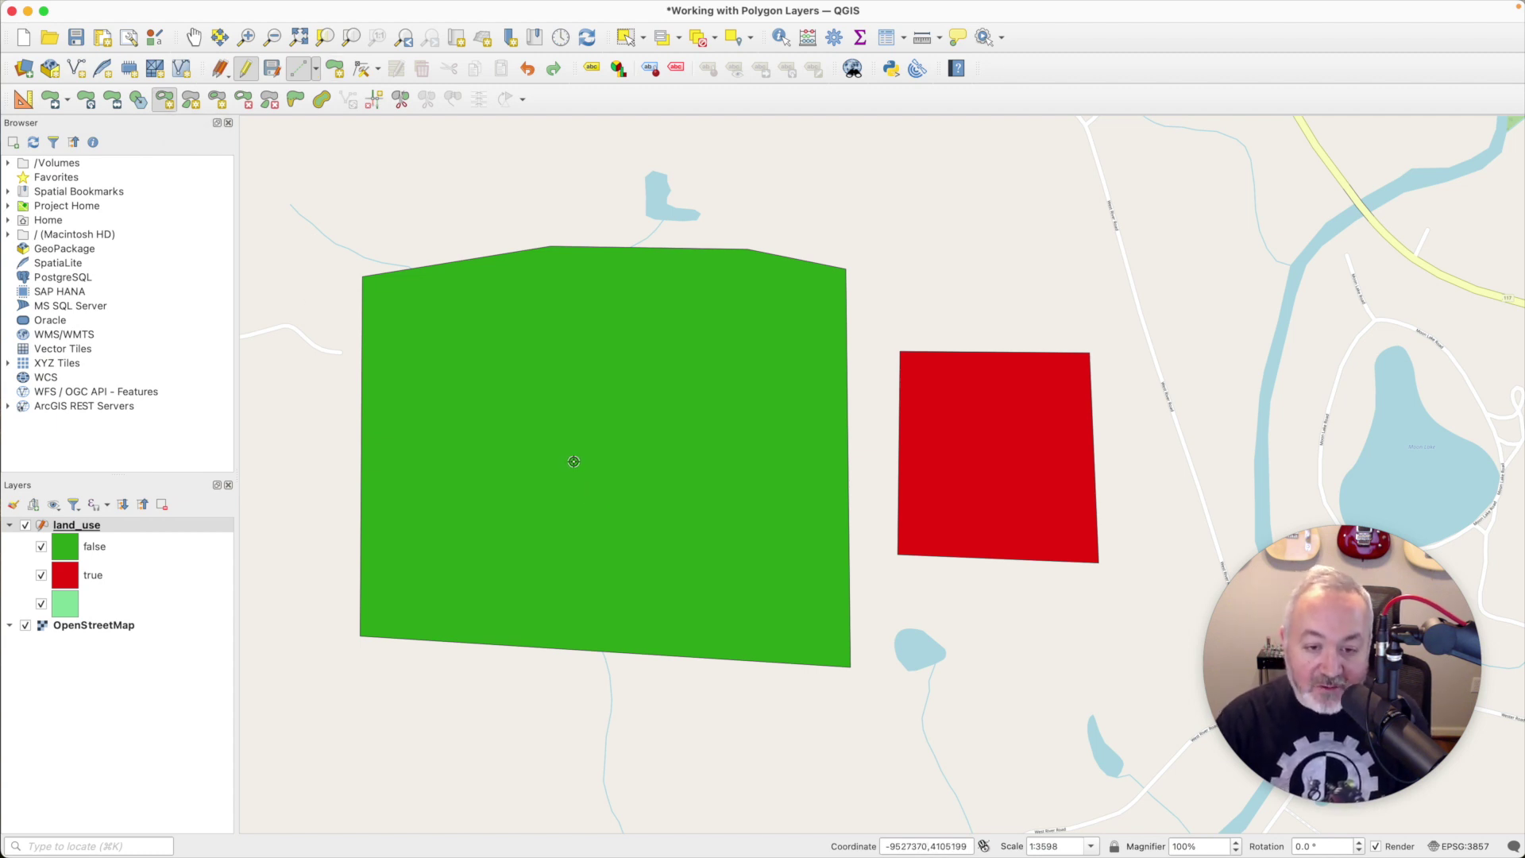
left_click(573, 461)
left_click(787, 460)
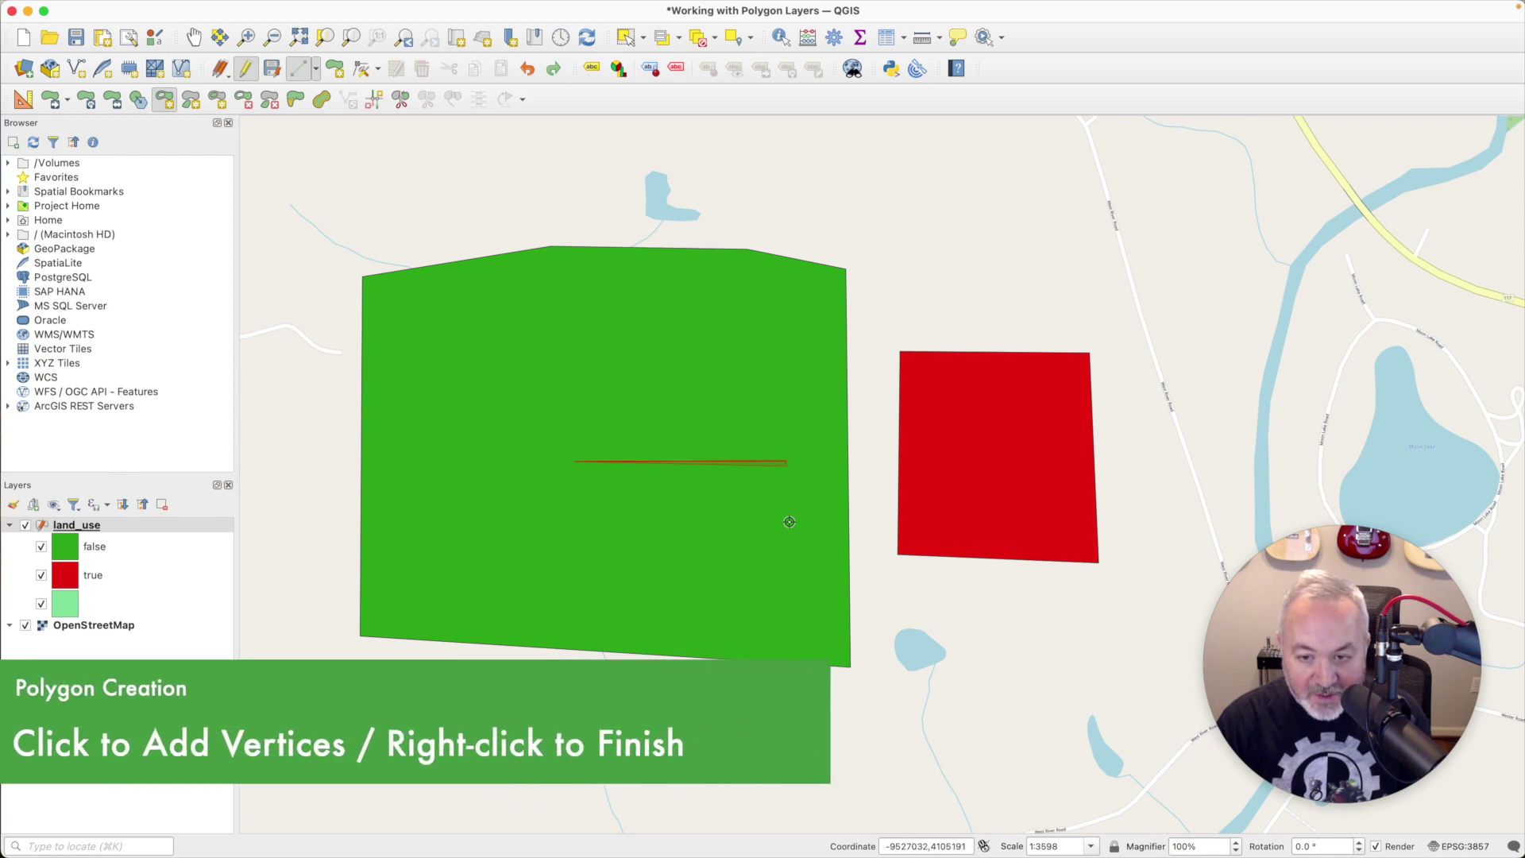
left_click(780, 602)
left_click(566, 588)
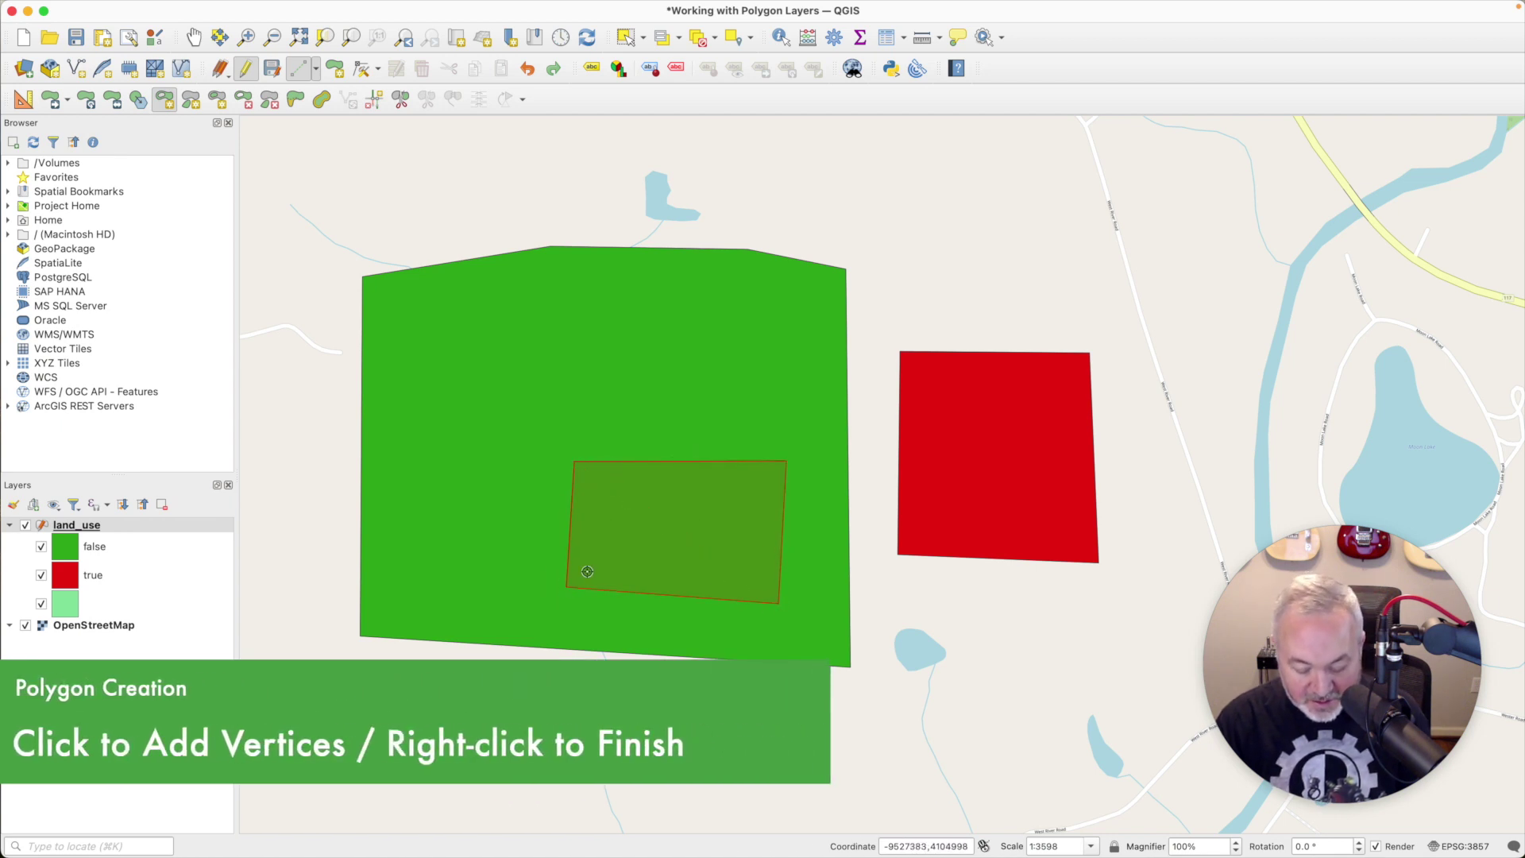
right_click(652, 506)
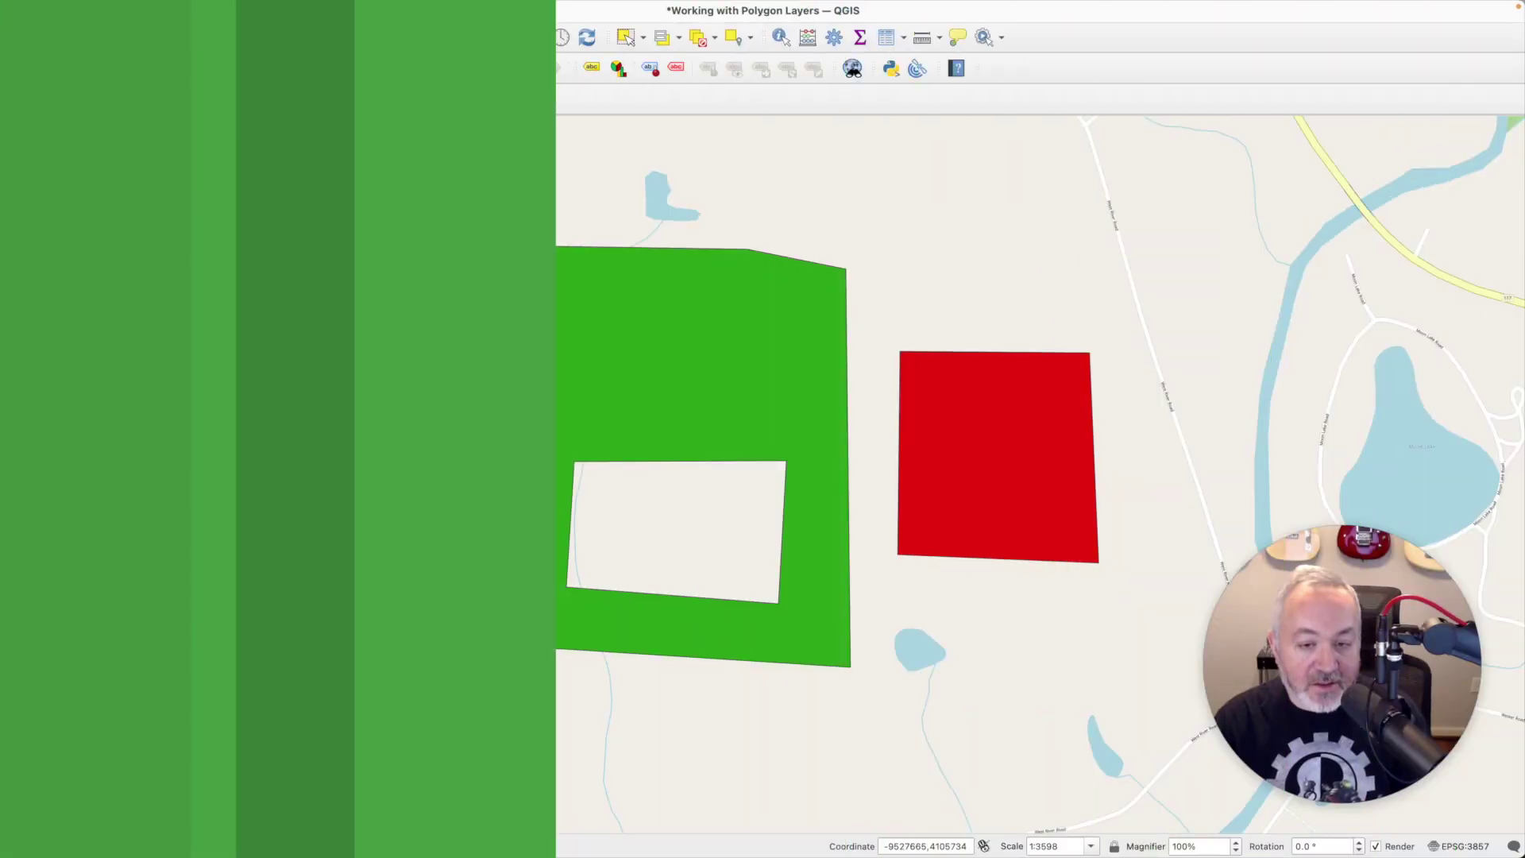
Step: Move the hole's northeast and southeast corners northward with the Vertex Tool
left_click(360, 70)
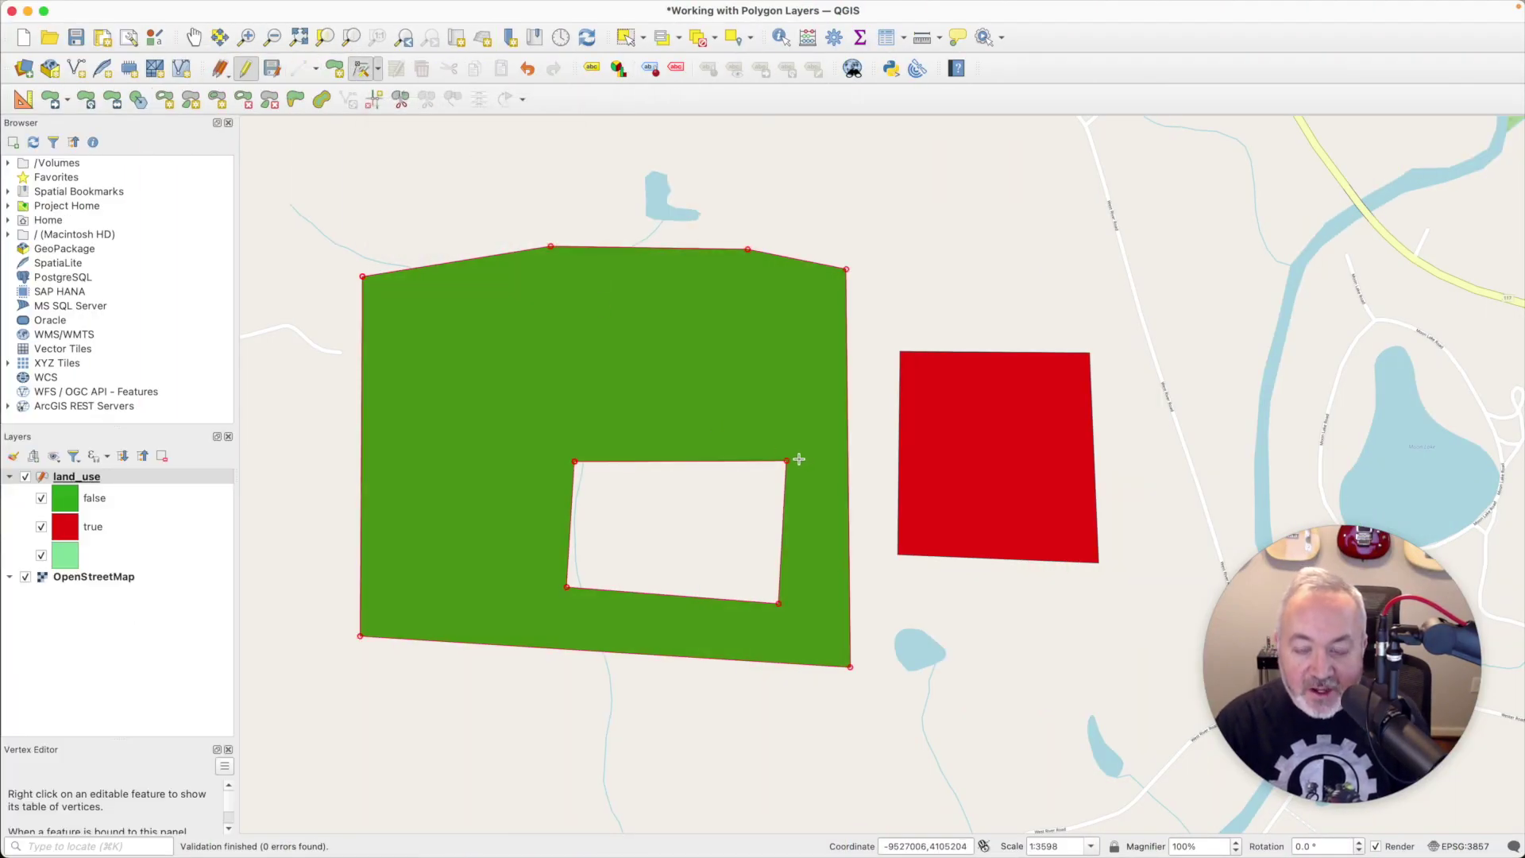
left_click(781, 409)
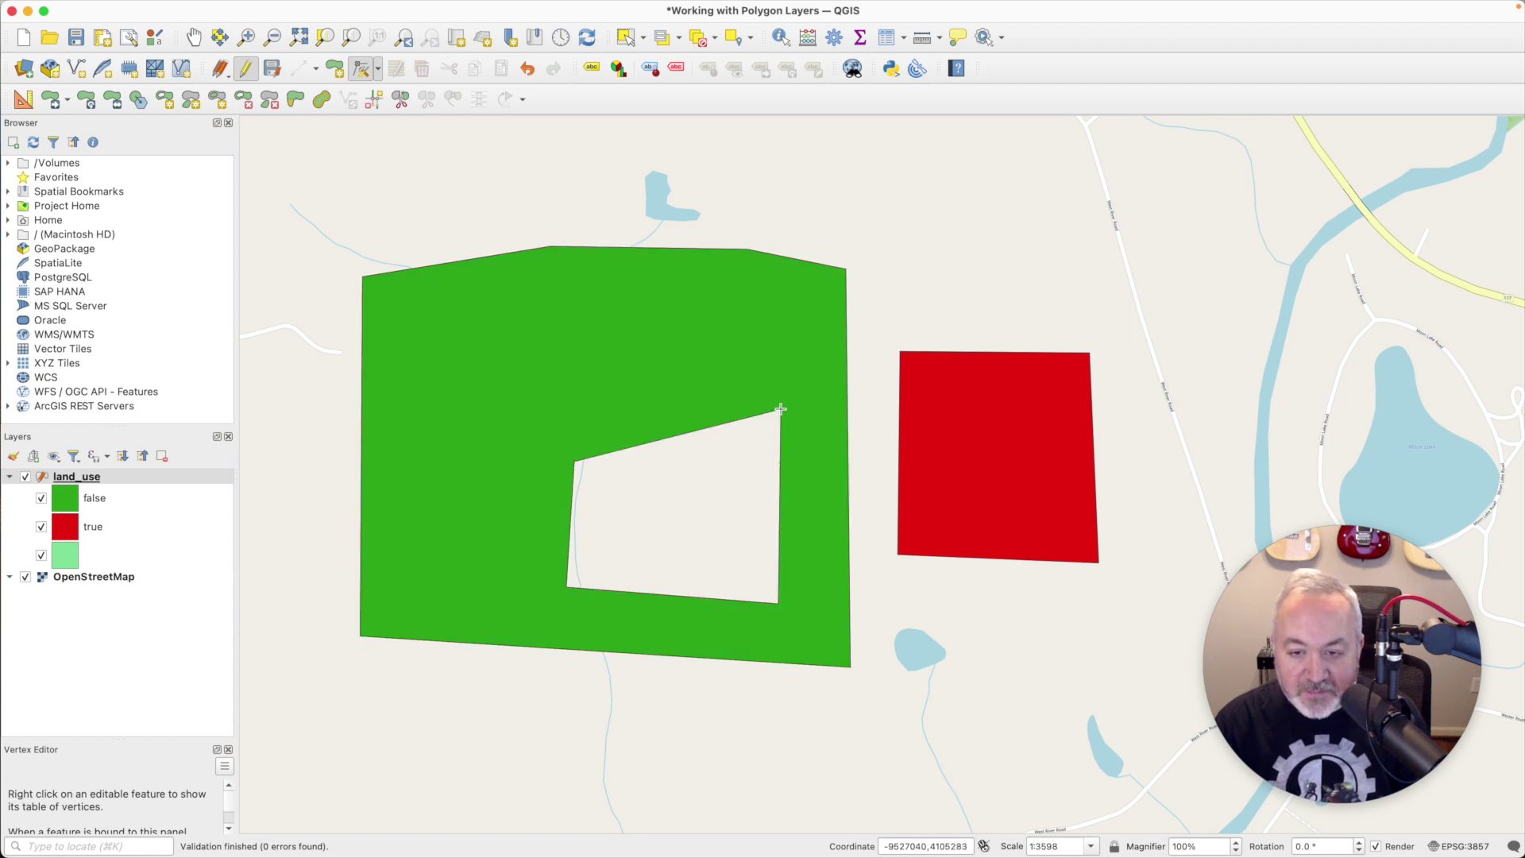
left_click(776, 604)
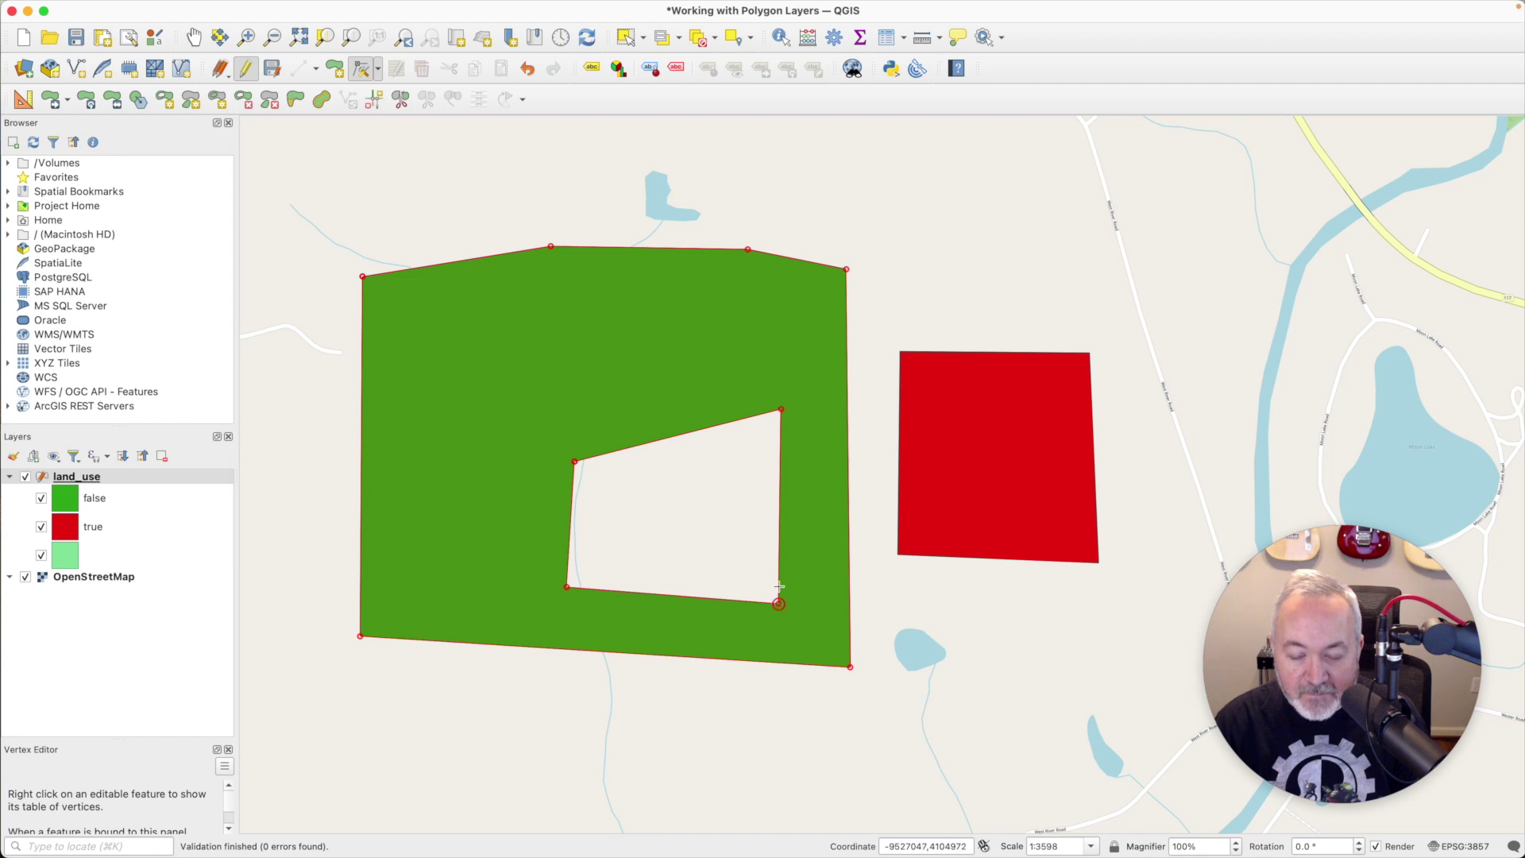
left_click(785, 517)
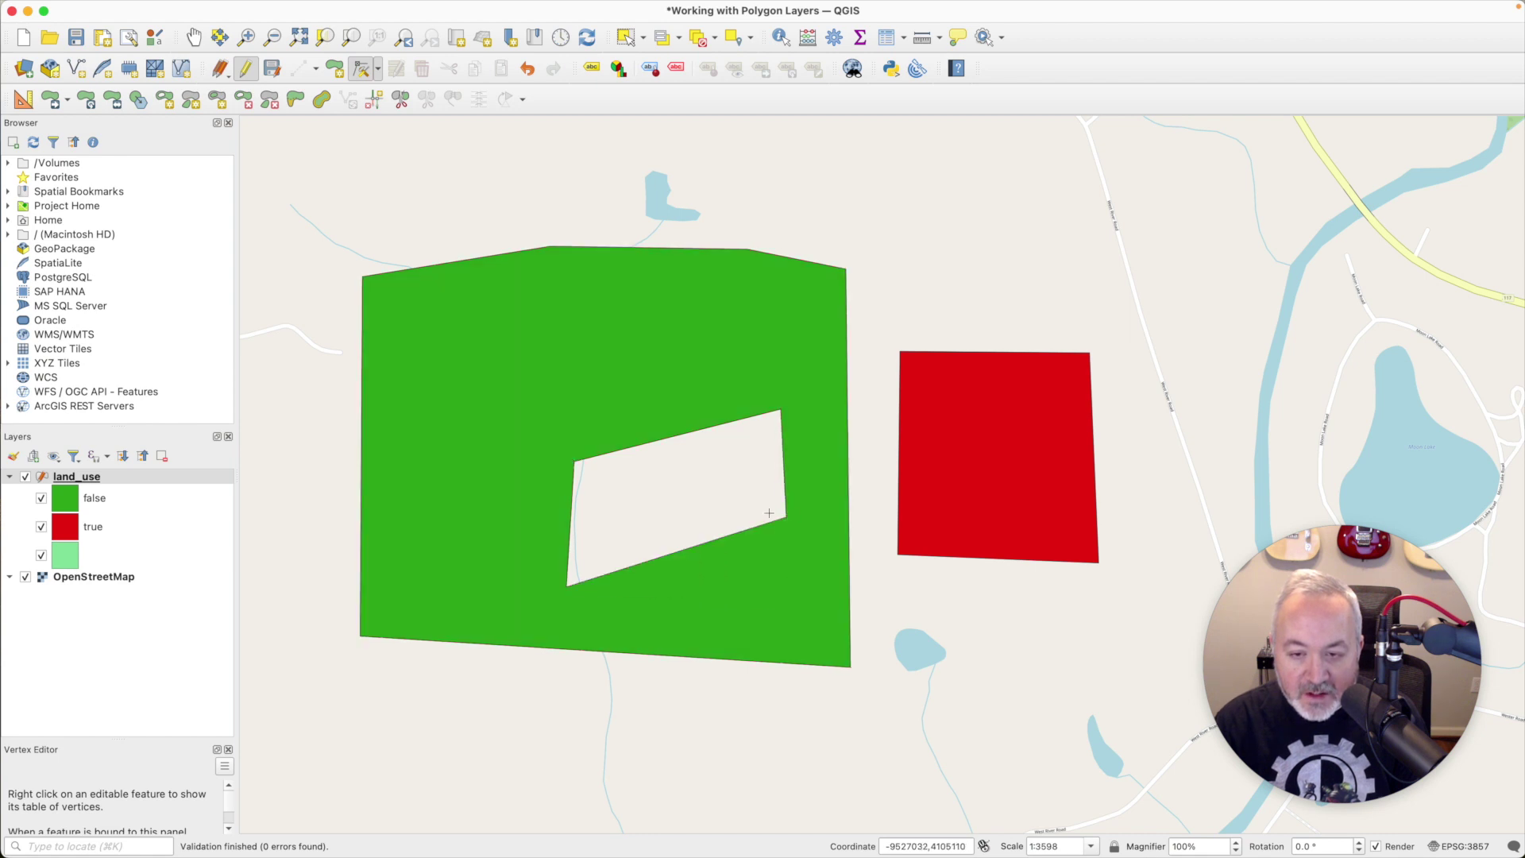
Step: Add two outward-pulled vertices along the hole's northern side and shift its southern edge northward
left_click(678, 436)
left_click(677, 400)
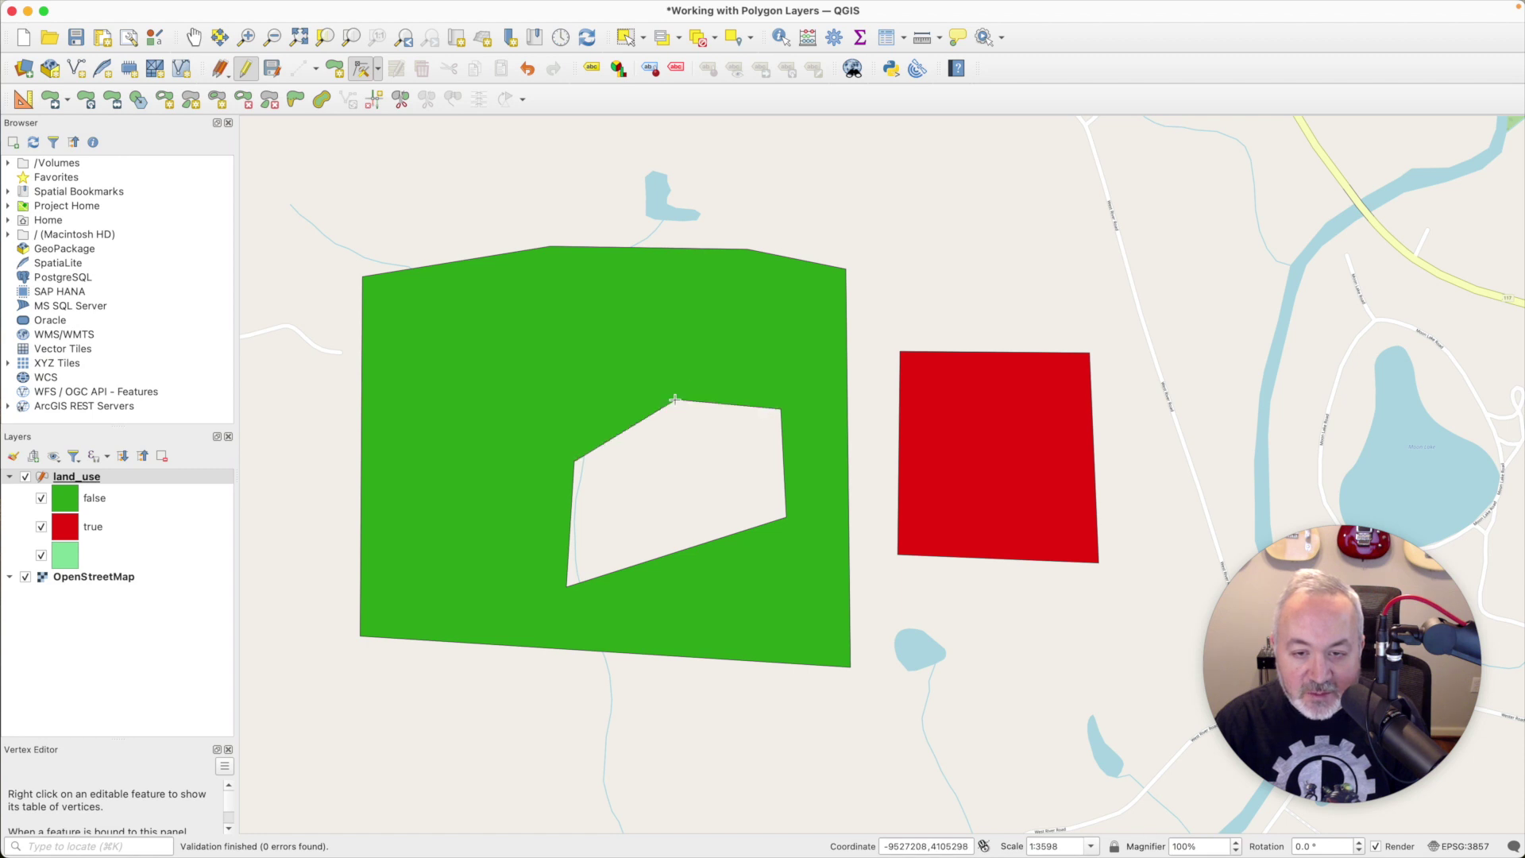
left_click(625, 431)
left_click(599, 410)
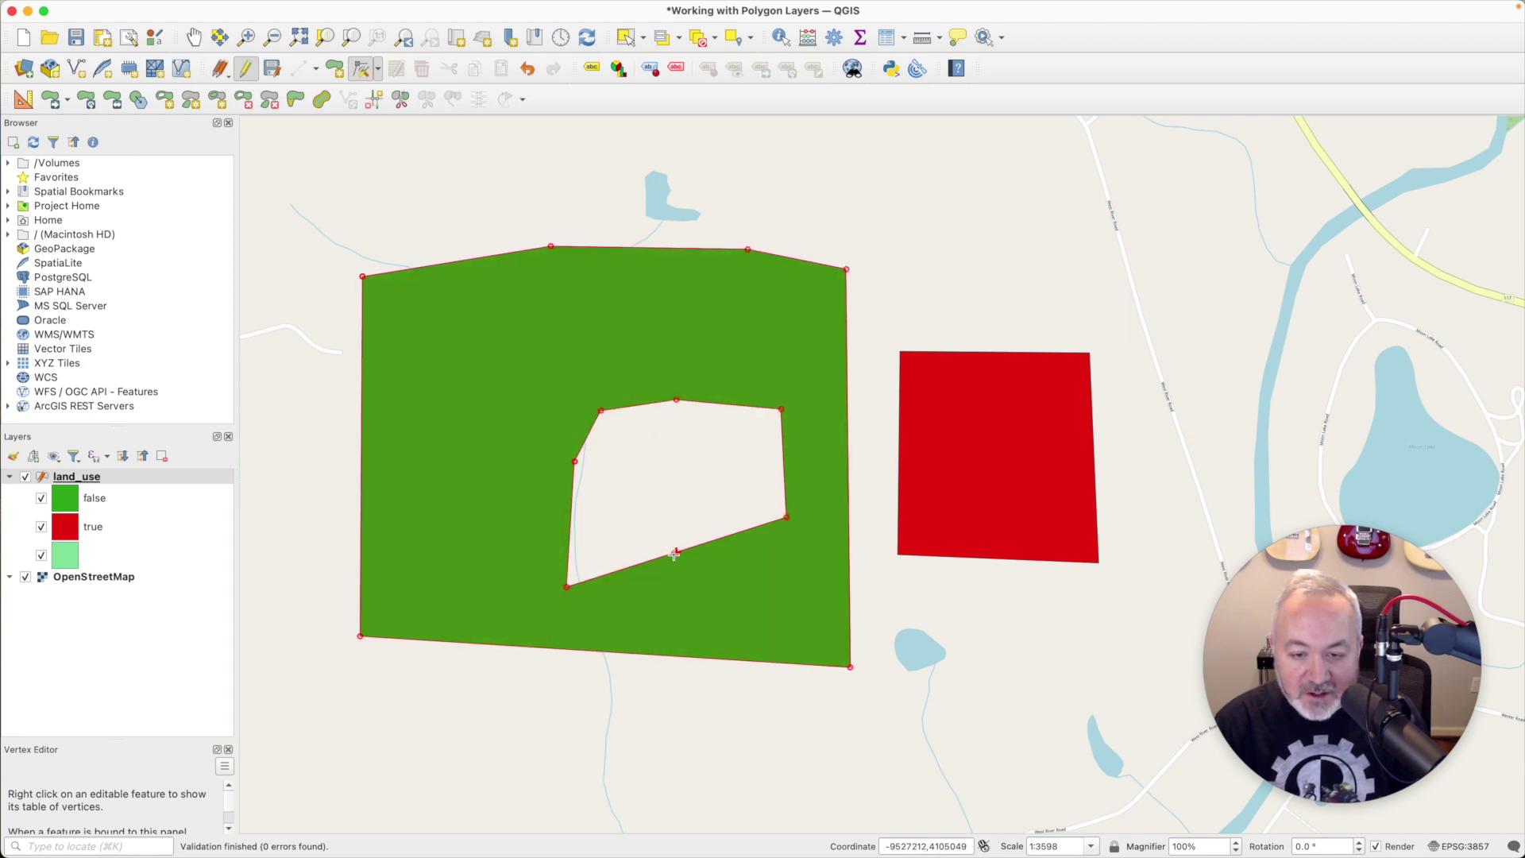
left_click(645, 559)
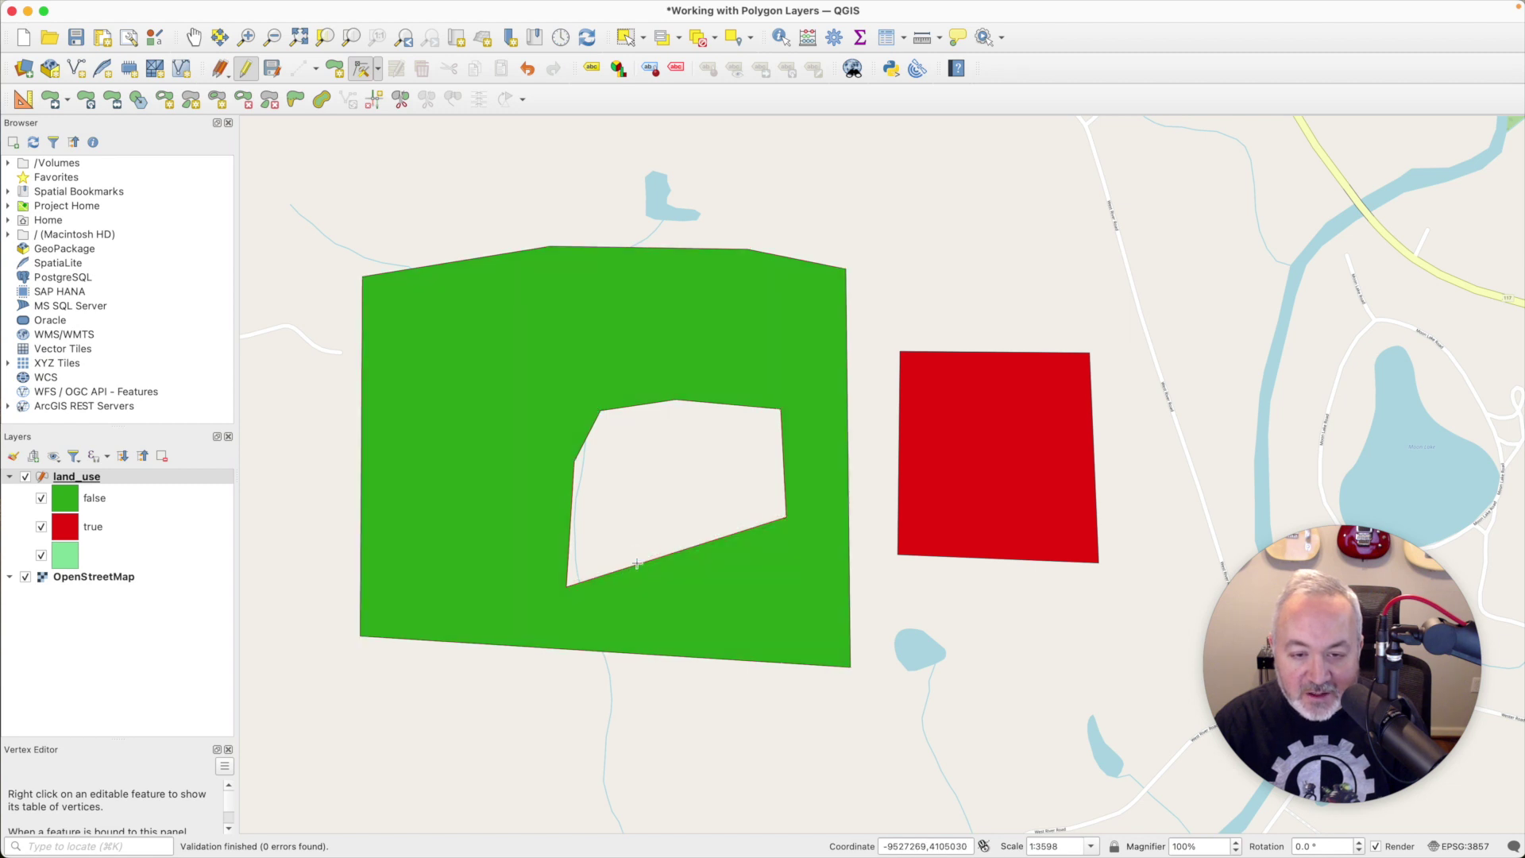
left_click(644, 512)
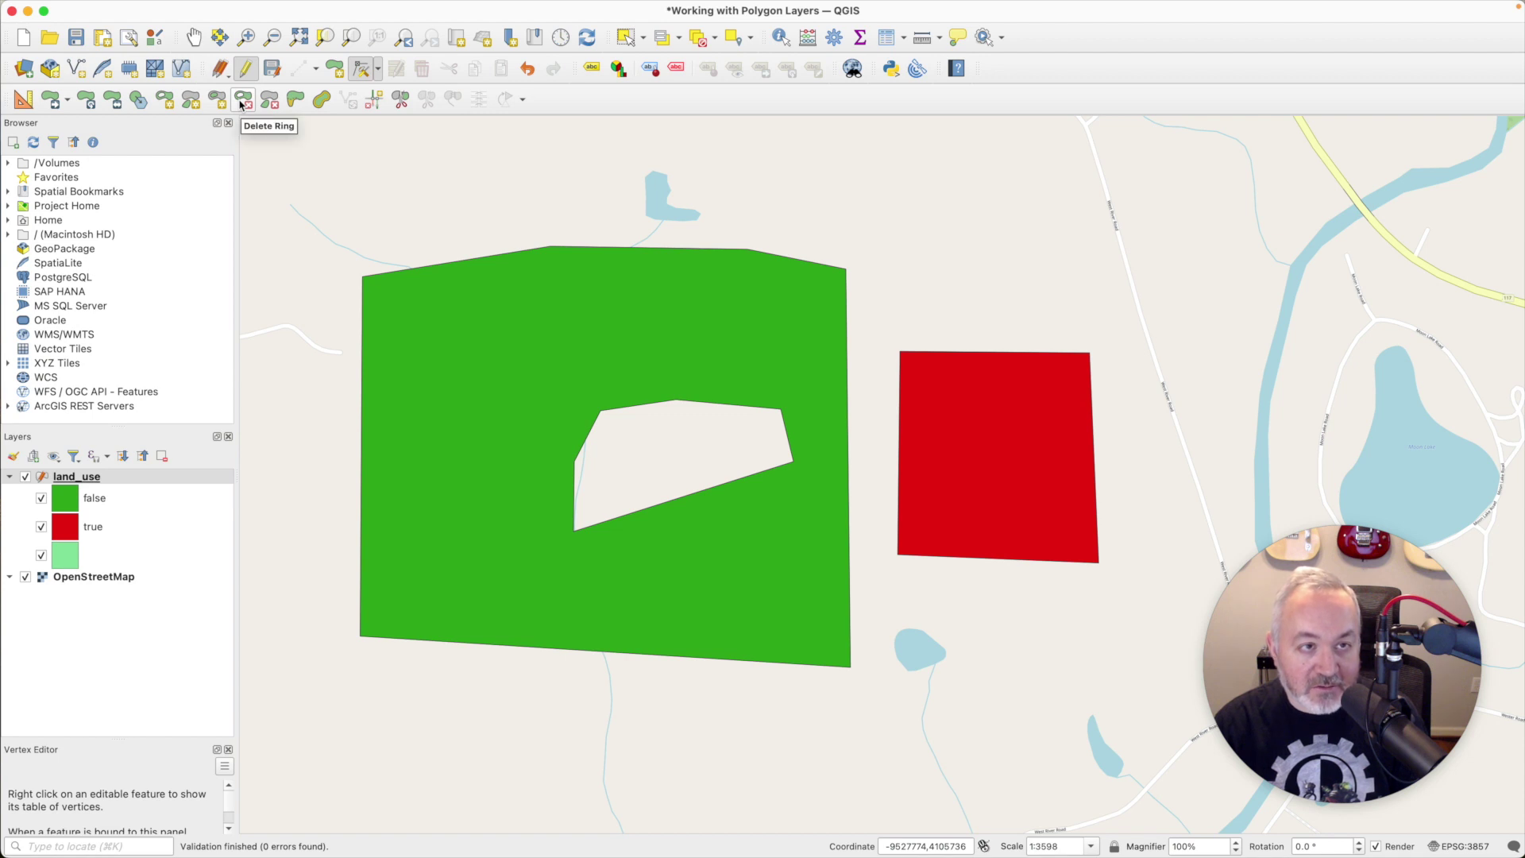
Step: Remove the hole from the green polygon with Delete Ring
left_click(243, 102)
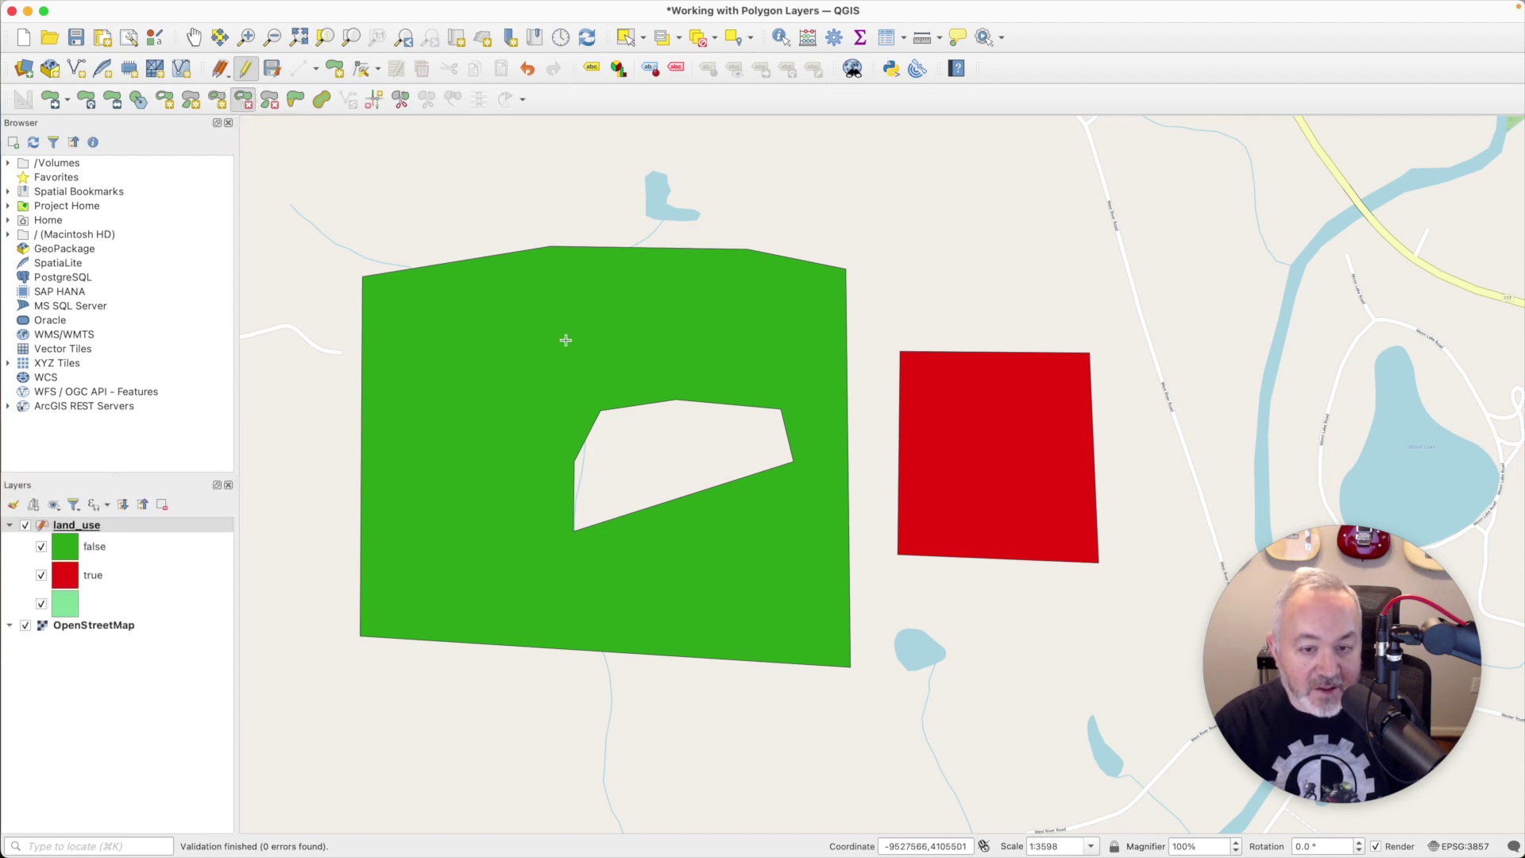
left_click(659, 448)
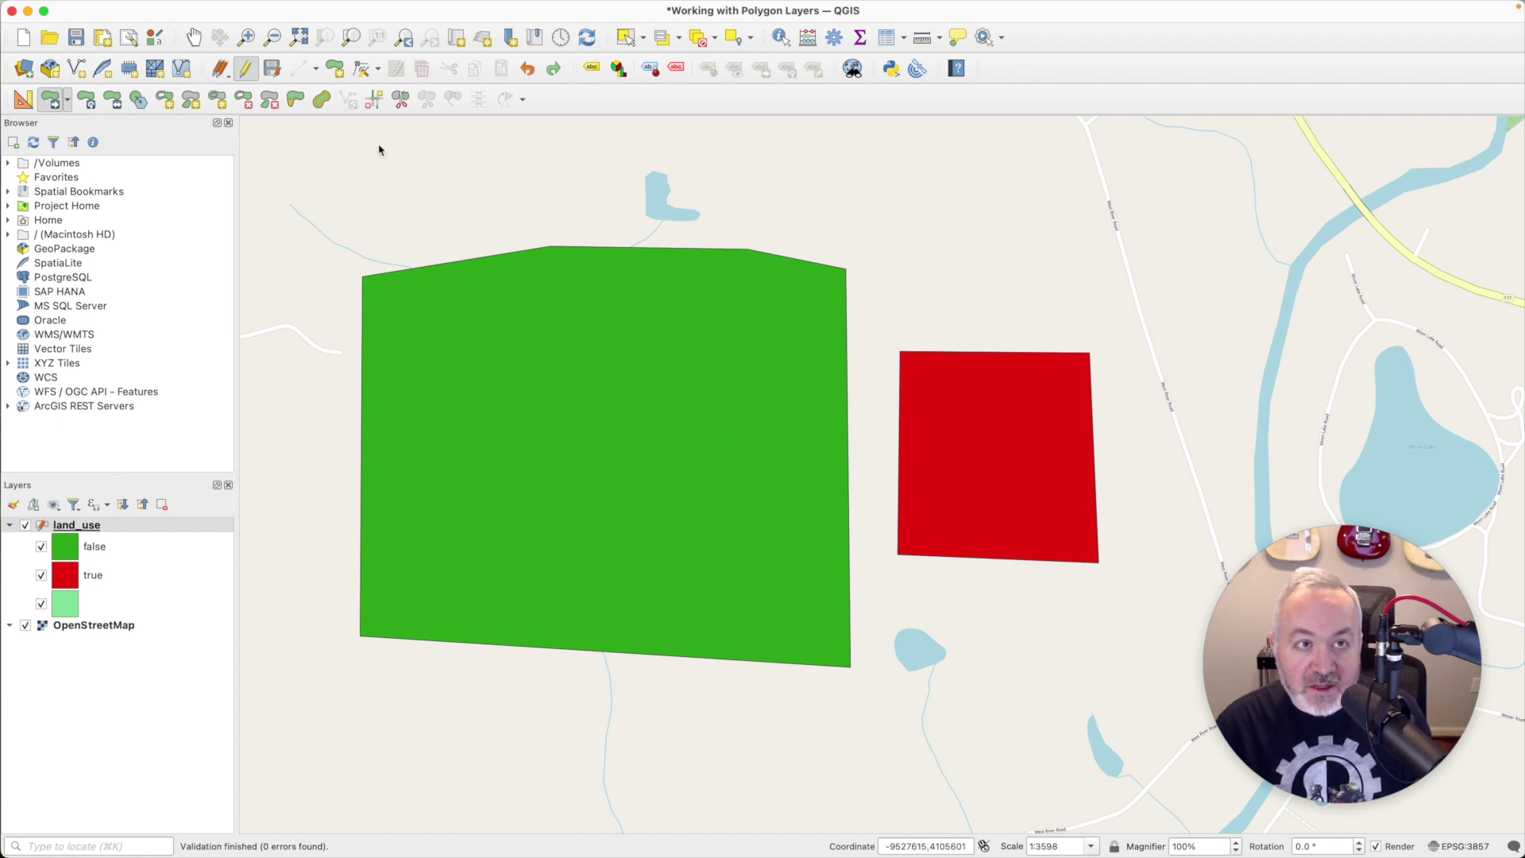
Step: Draw a new four-sided land_use polygon inside the southeastern part of the green polygon
left_click(337, 70)
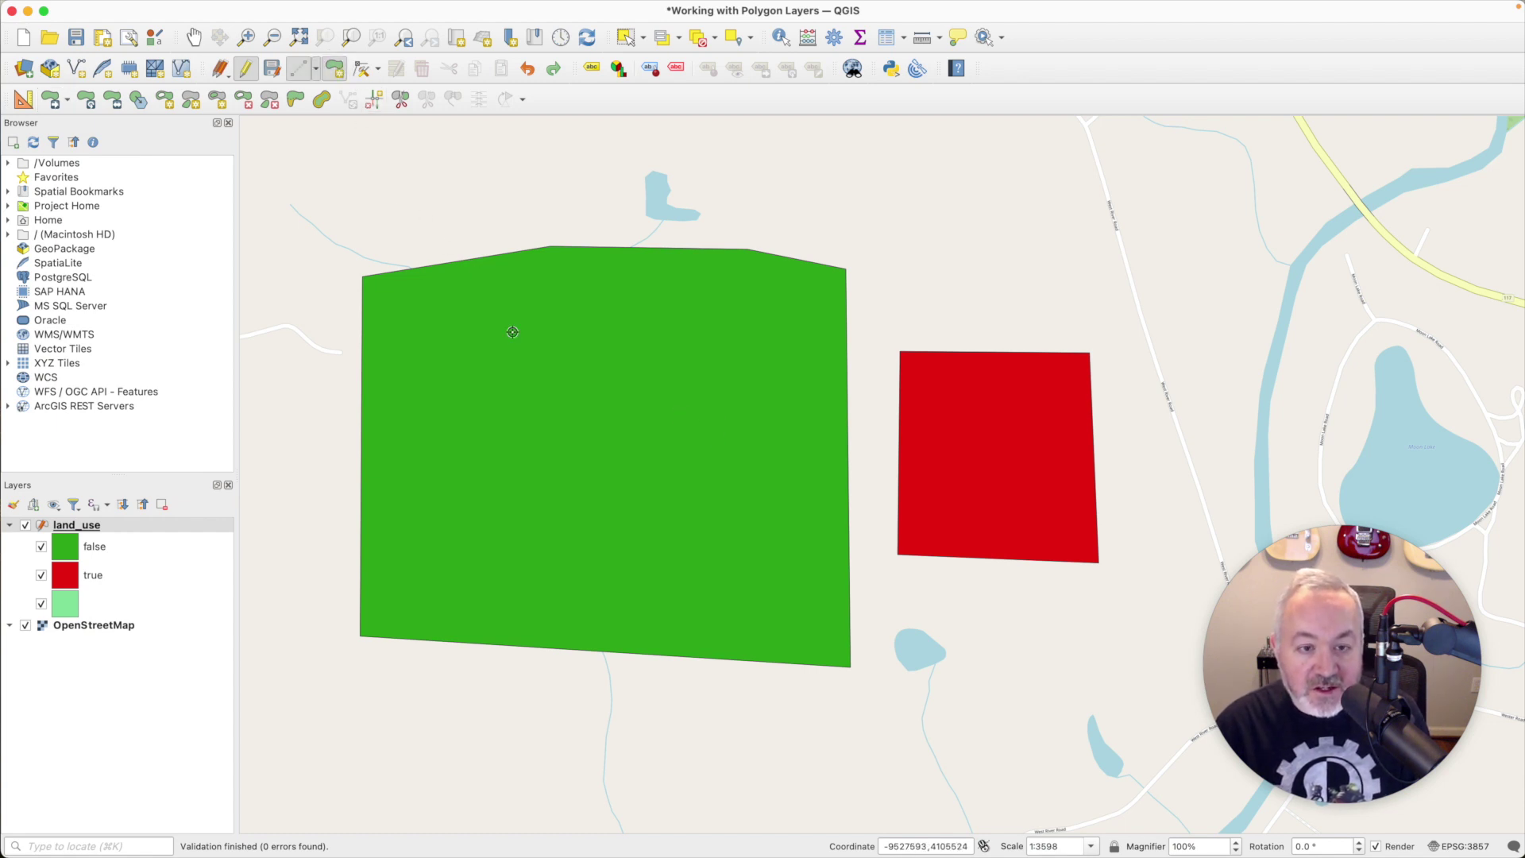
left_click(540, 406)
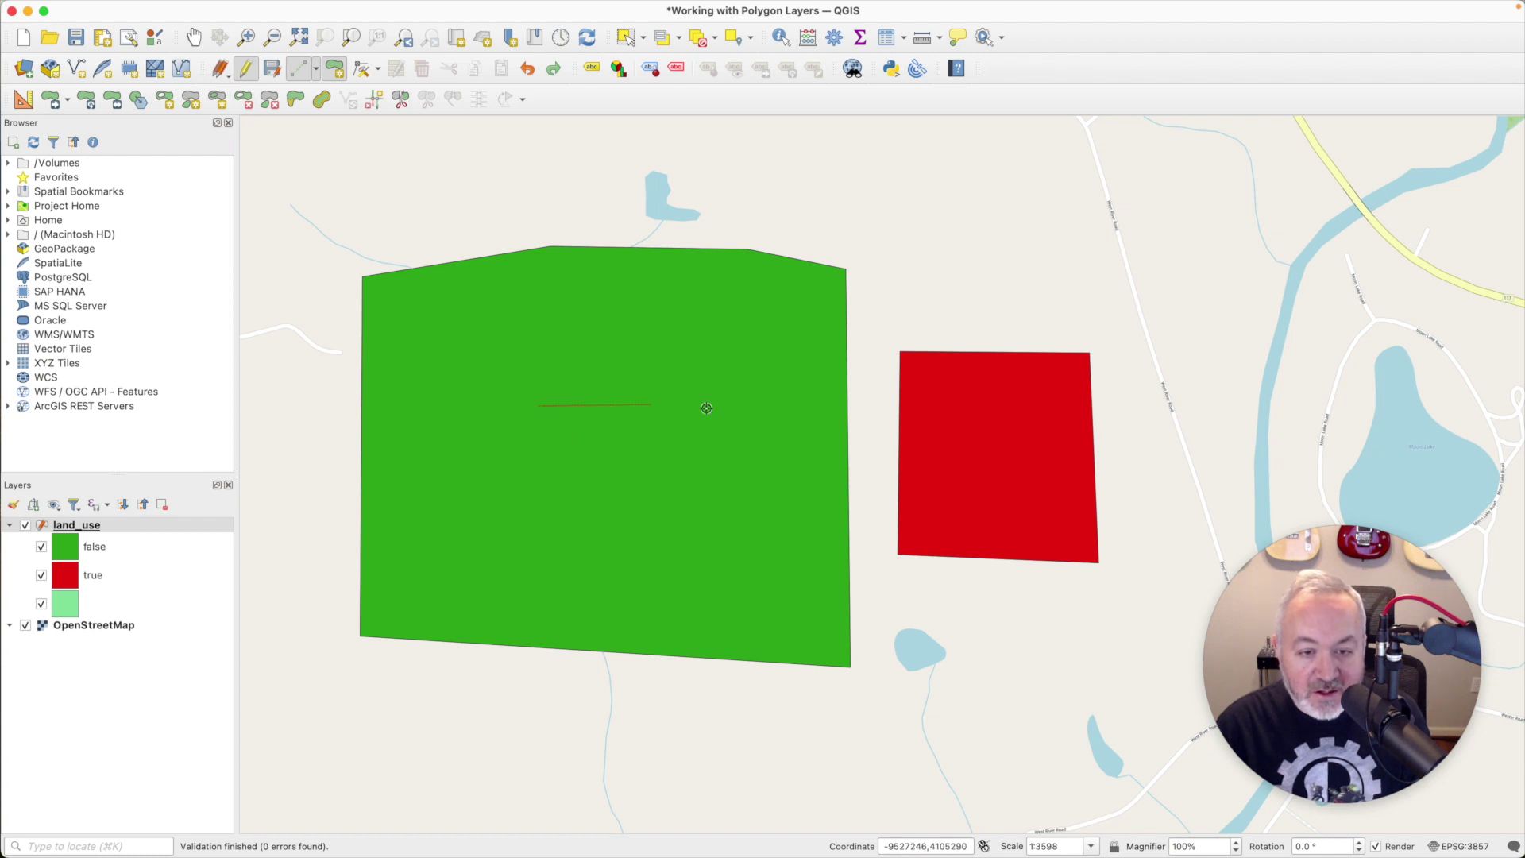
left_click(753, 411)
left_click(769, 596)
left_click(545, 576)
right_click(647, 498)
Step: Name the new polygon Private, mark it as private and save its attributes
left_click(769, 397)
type("Private")
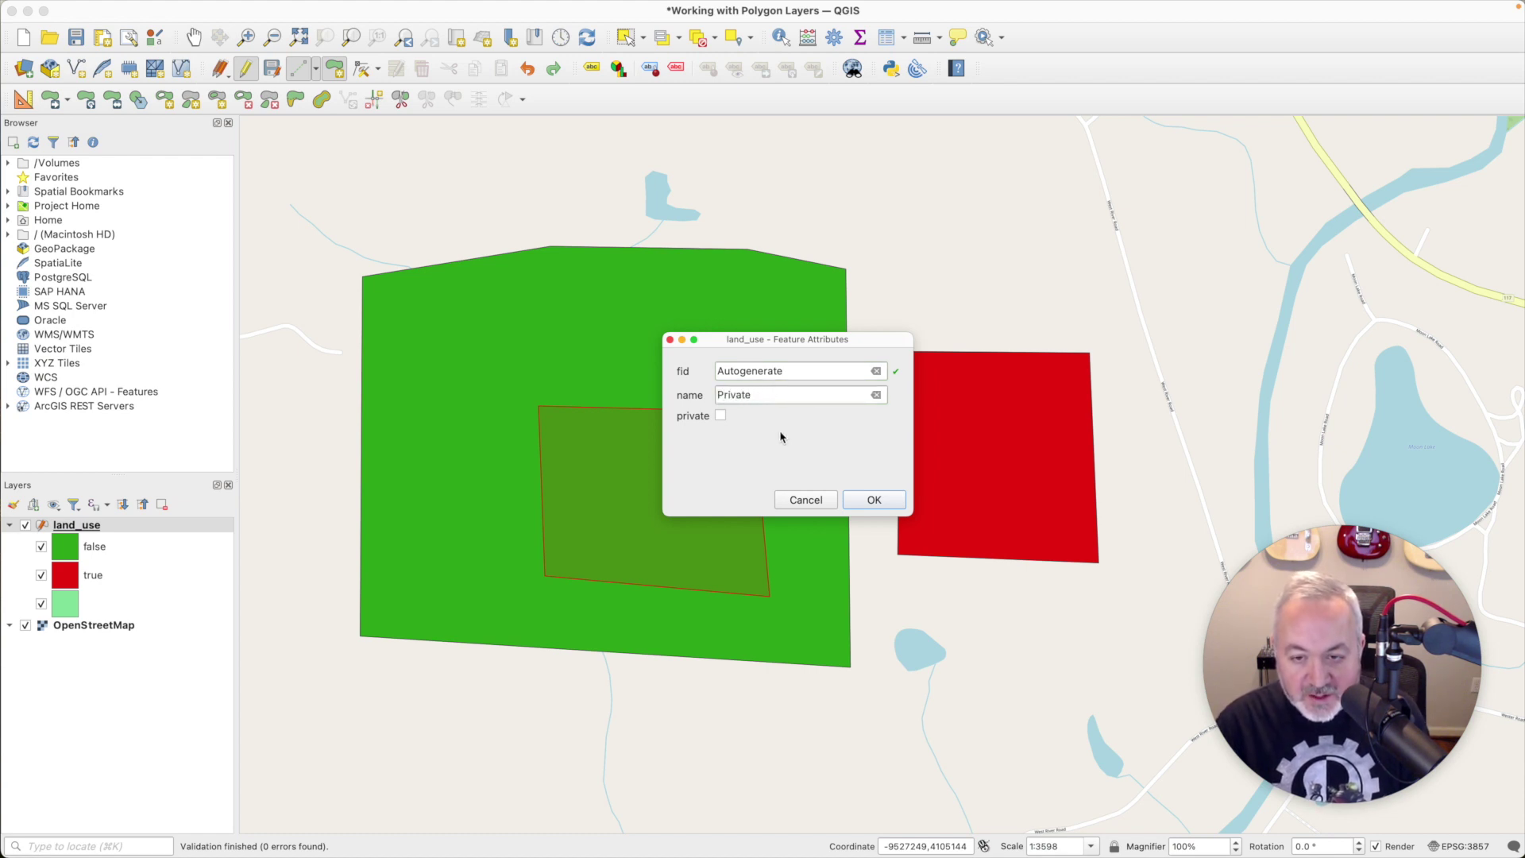
left_click(720, 415)
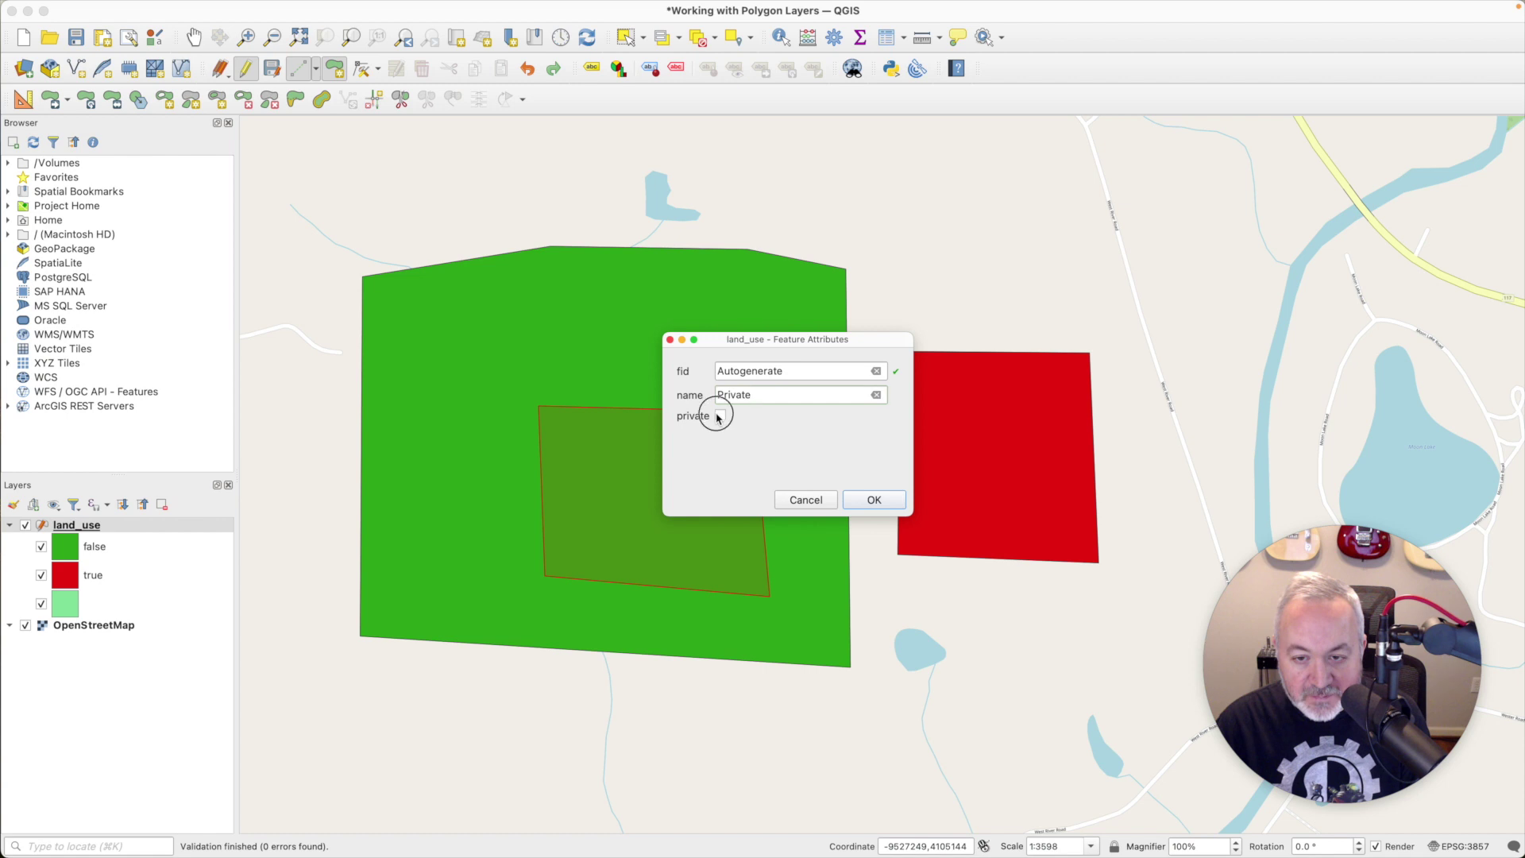
left_click(873, 499)
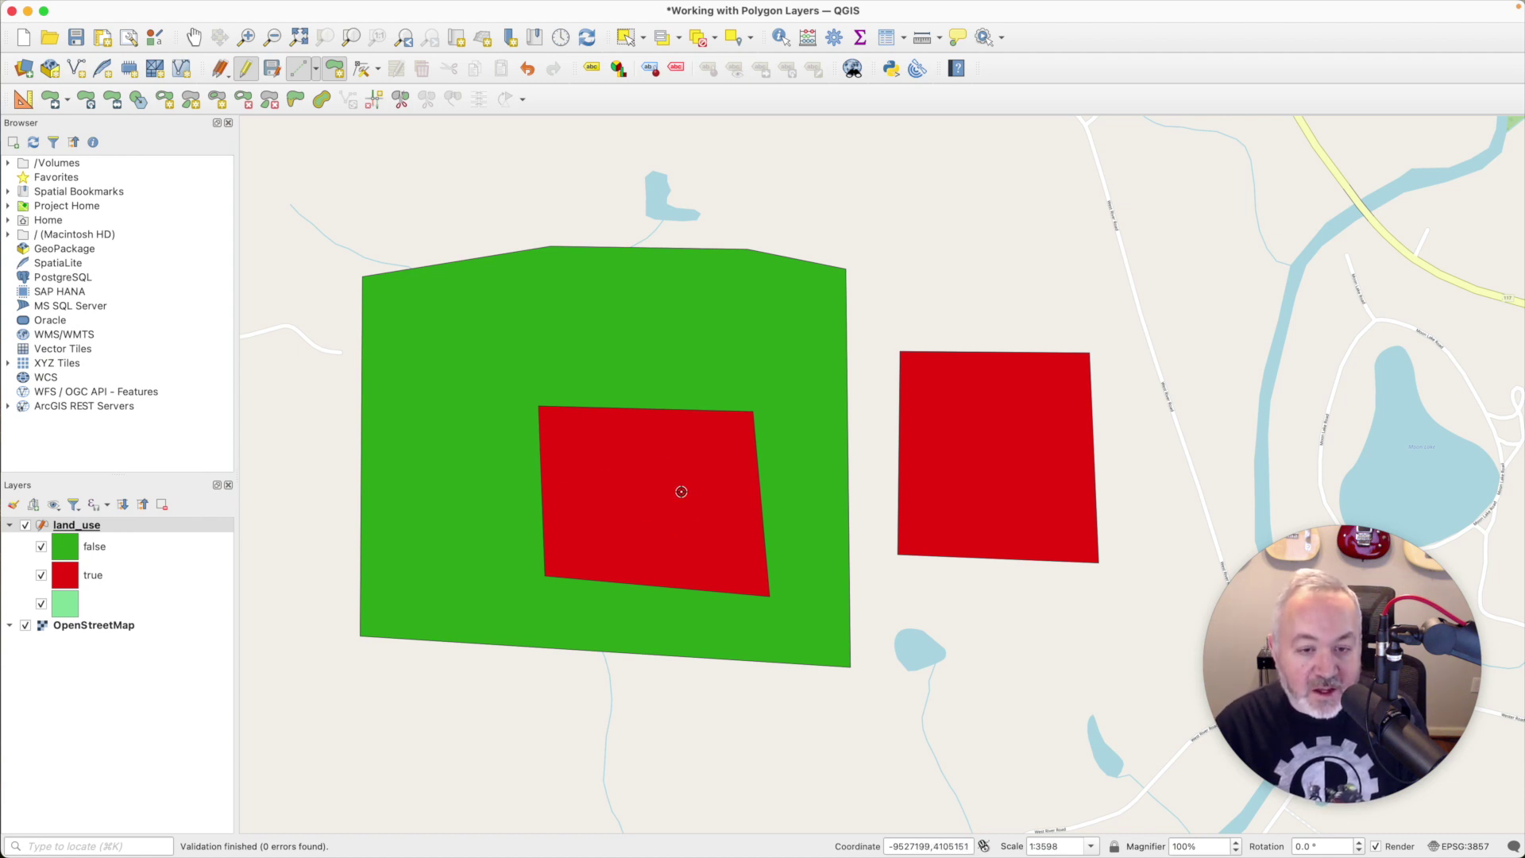
Step: Try moving the green polygon northwestward on its own with Move Feature
left_click(50, 100)
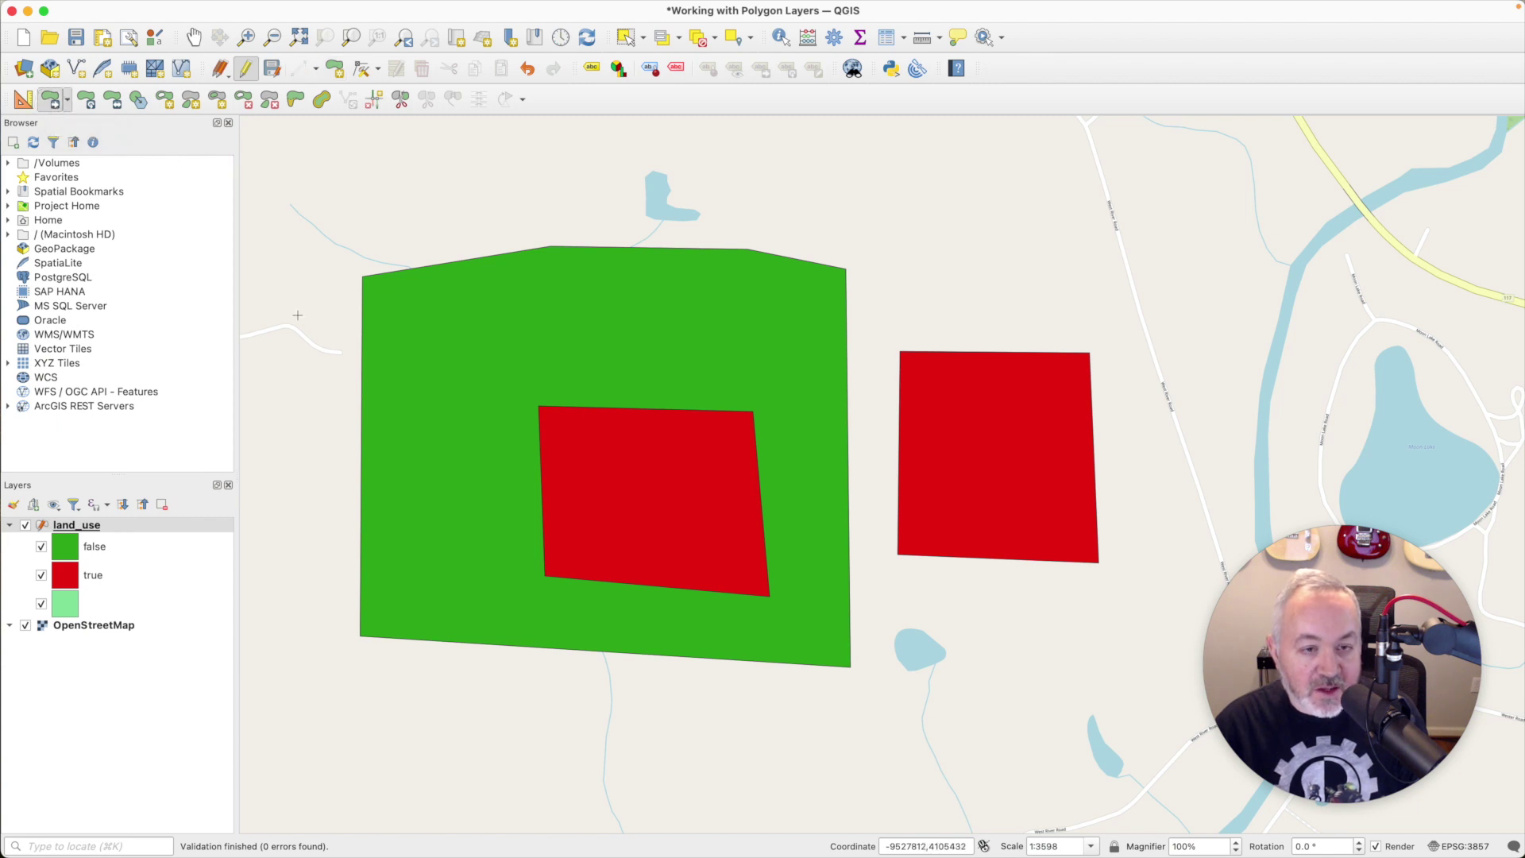
left_click(500, 520)
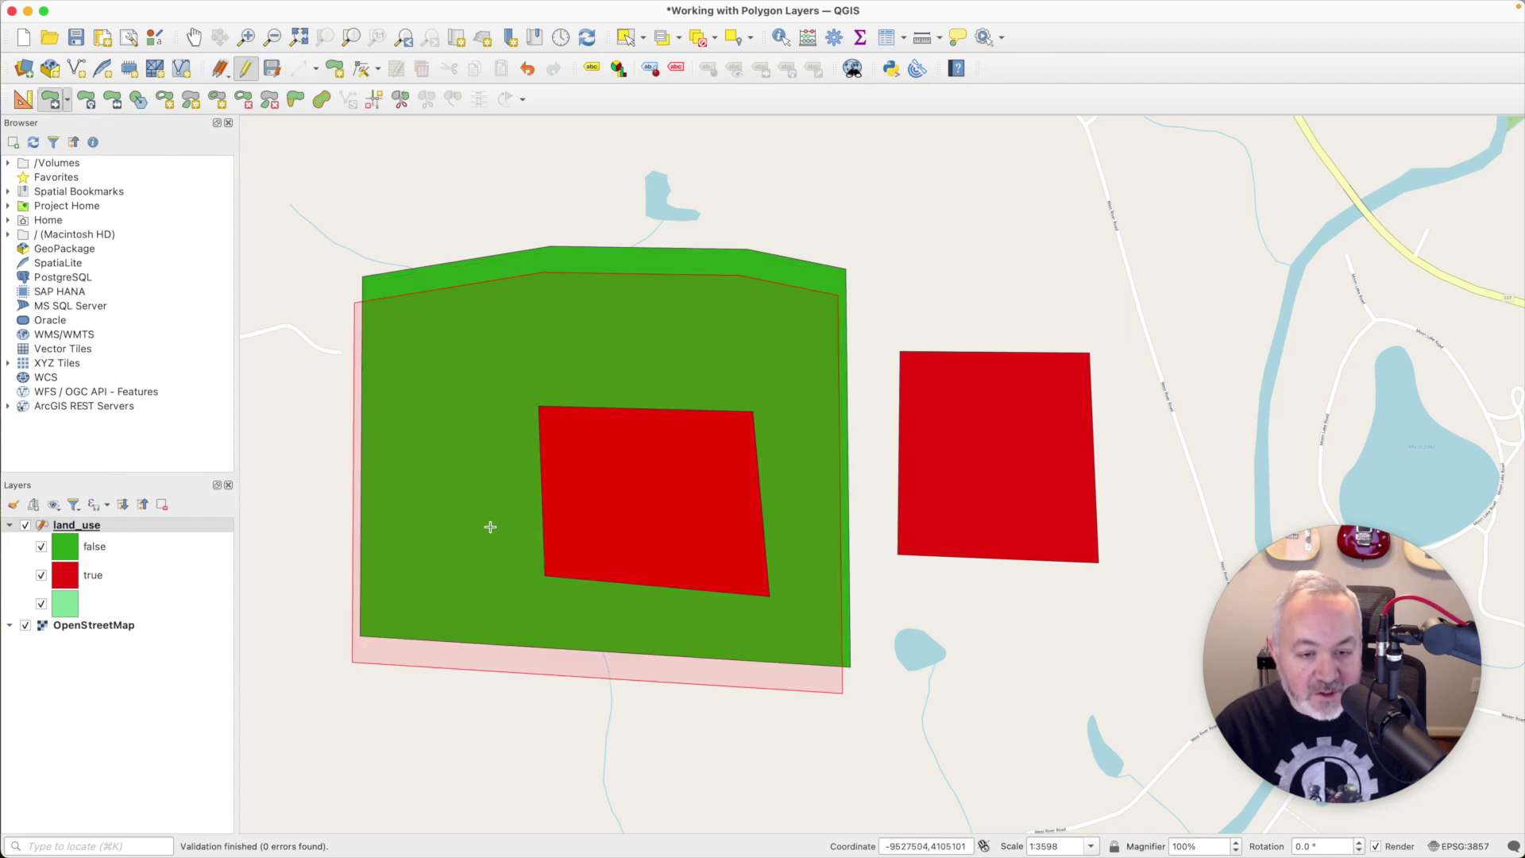
left_click(421, 406)
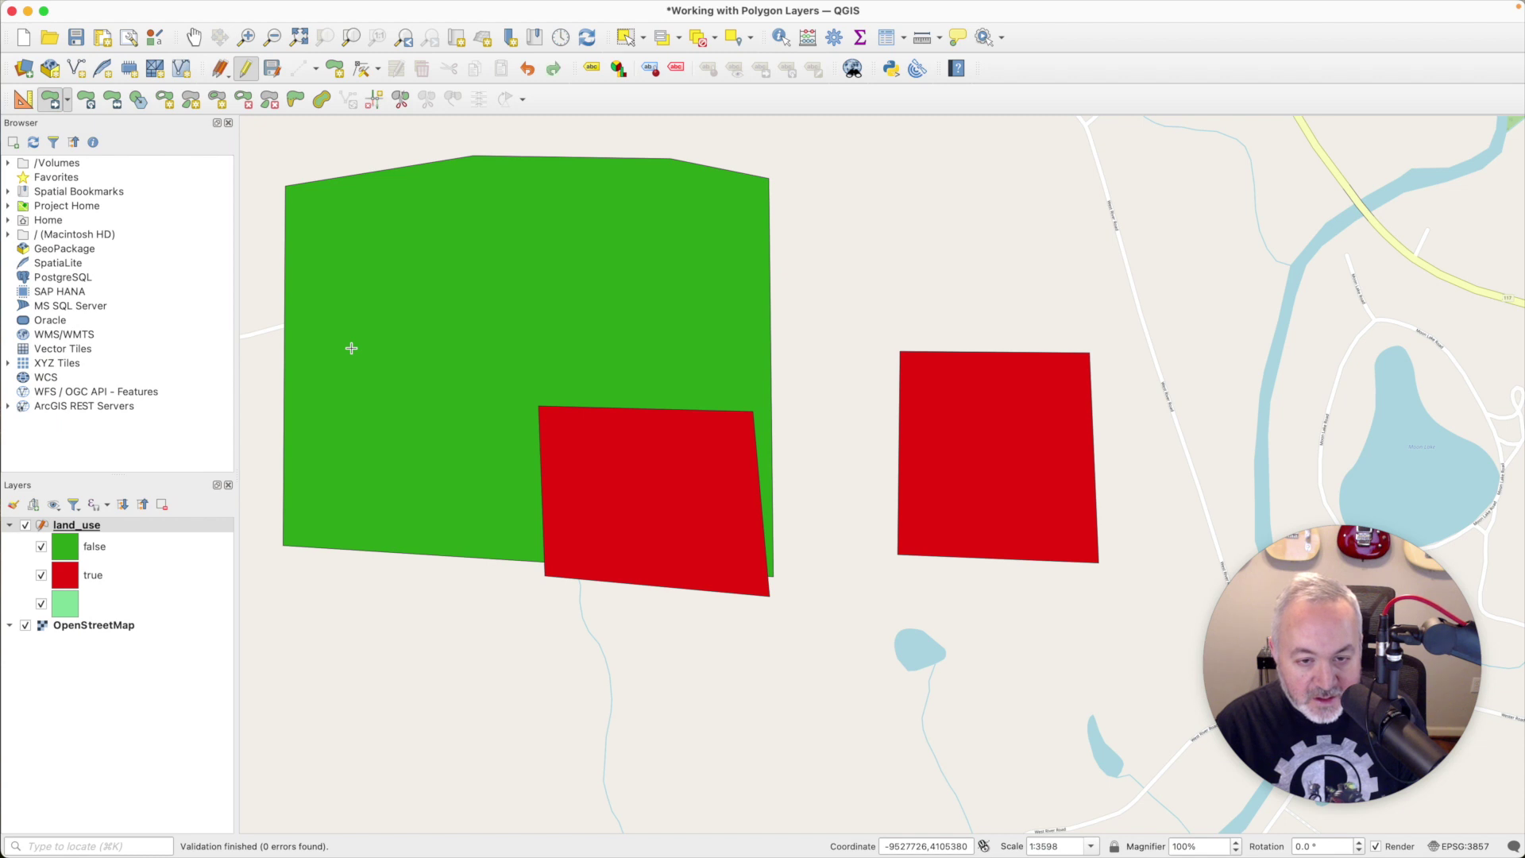
Step: Undo the polygon move and the addition of the inner red polygon
key("super+z")
key("super+z")
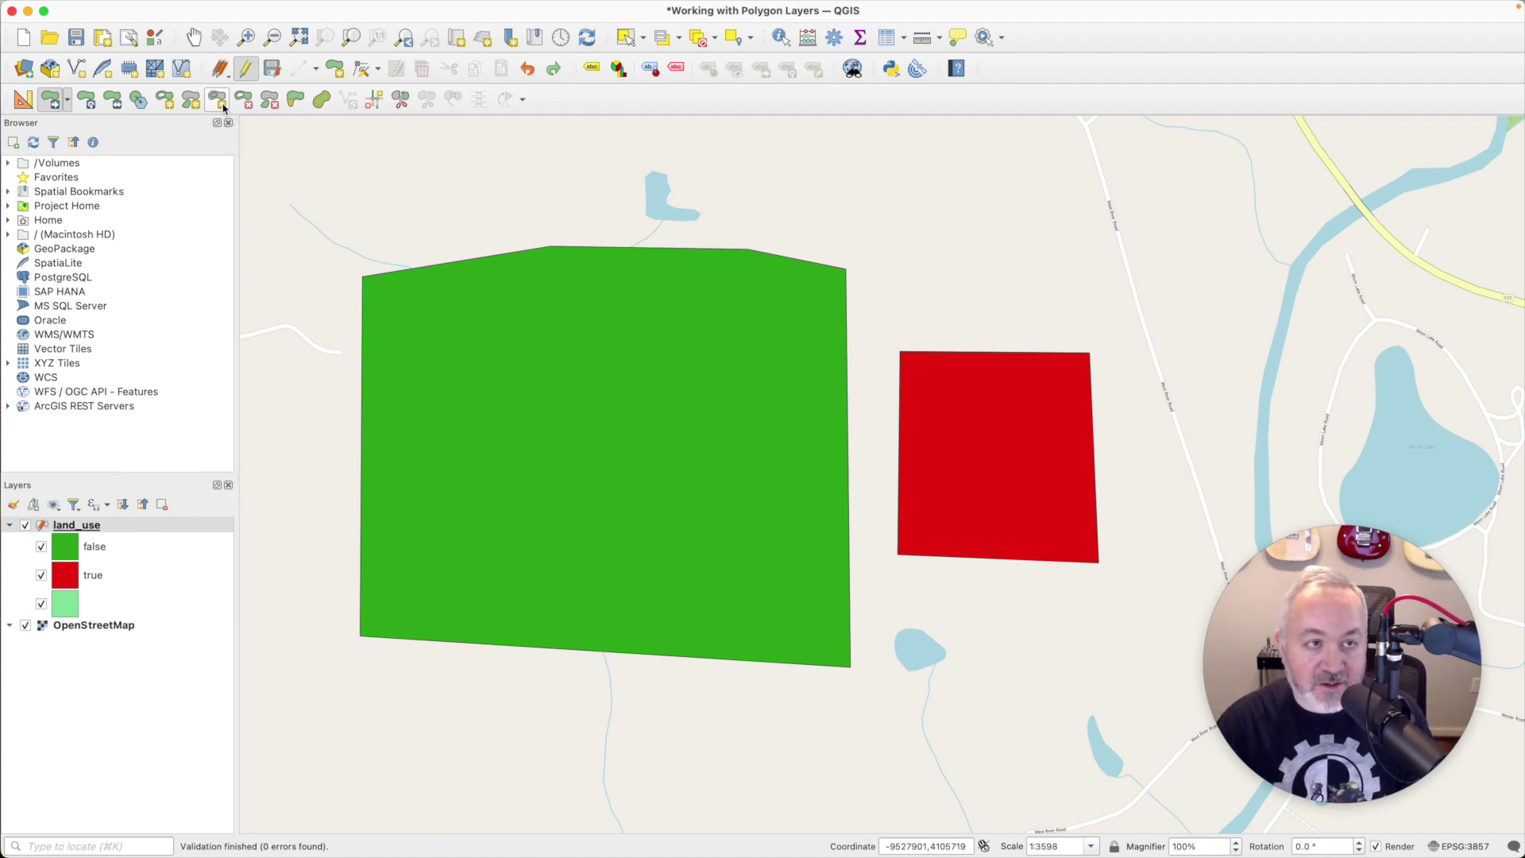
Step: Use Fill Ring to cut and fill a four-sided area in the green polygon's southeastern part
left_click(222, 104)
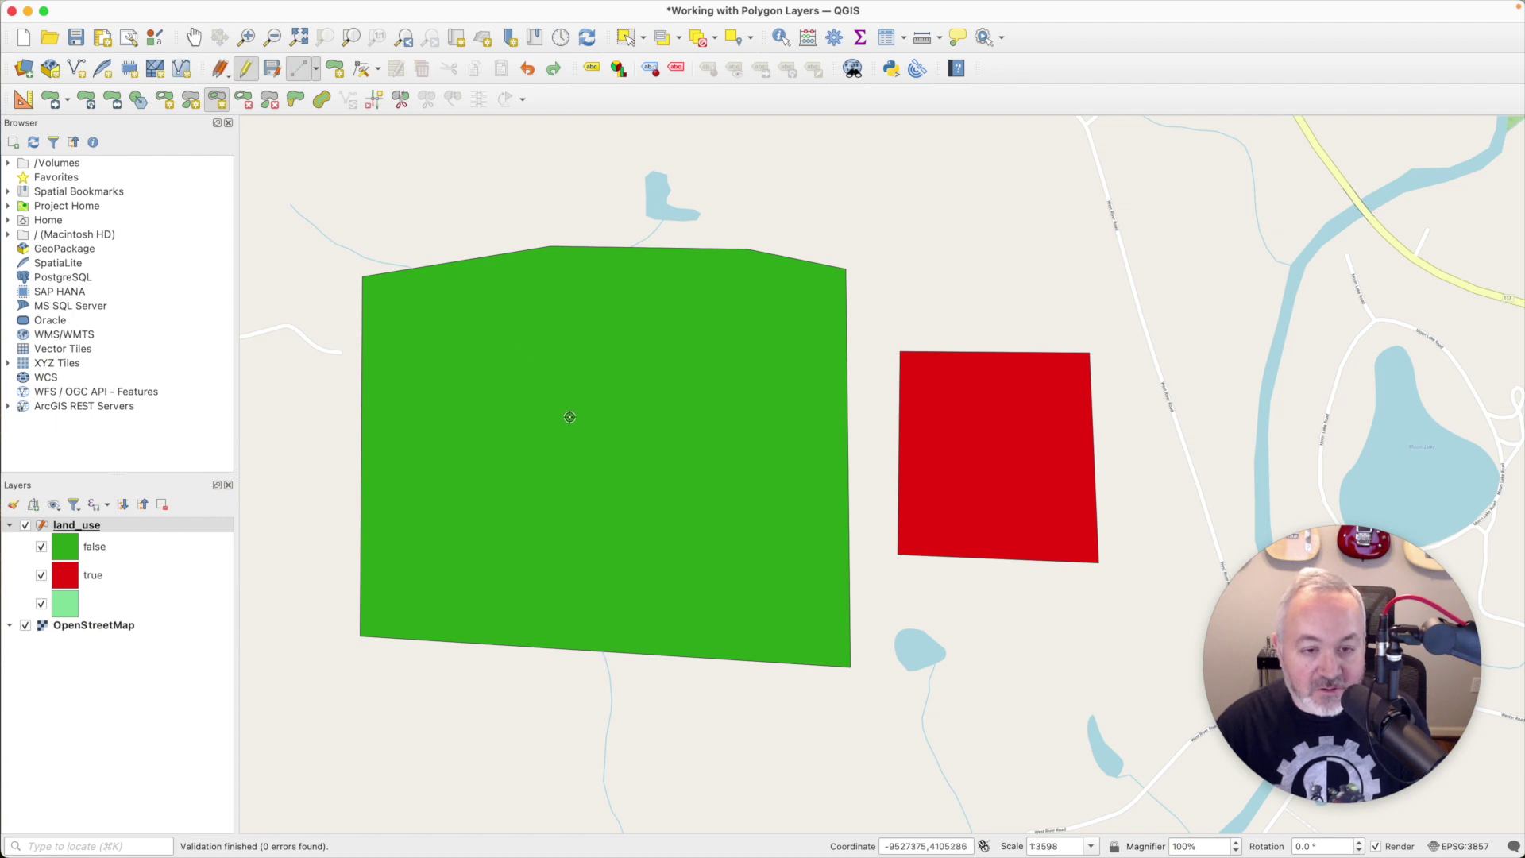
left_click(614, 462)
left_click(787, 465)
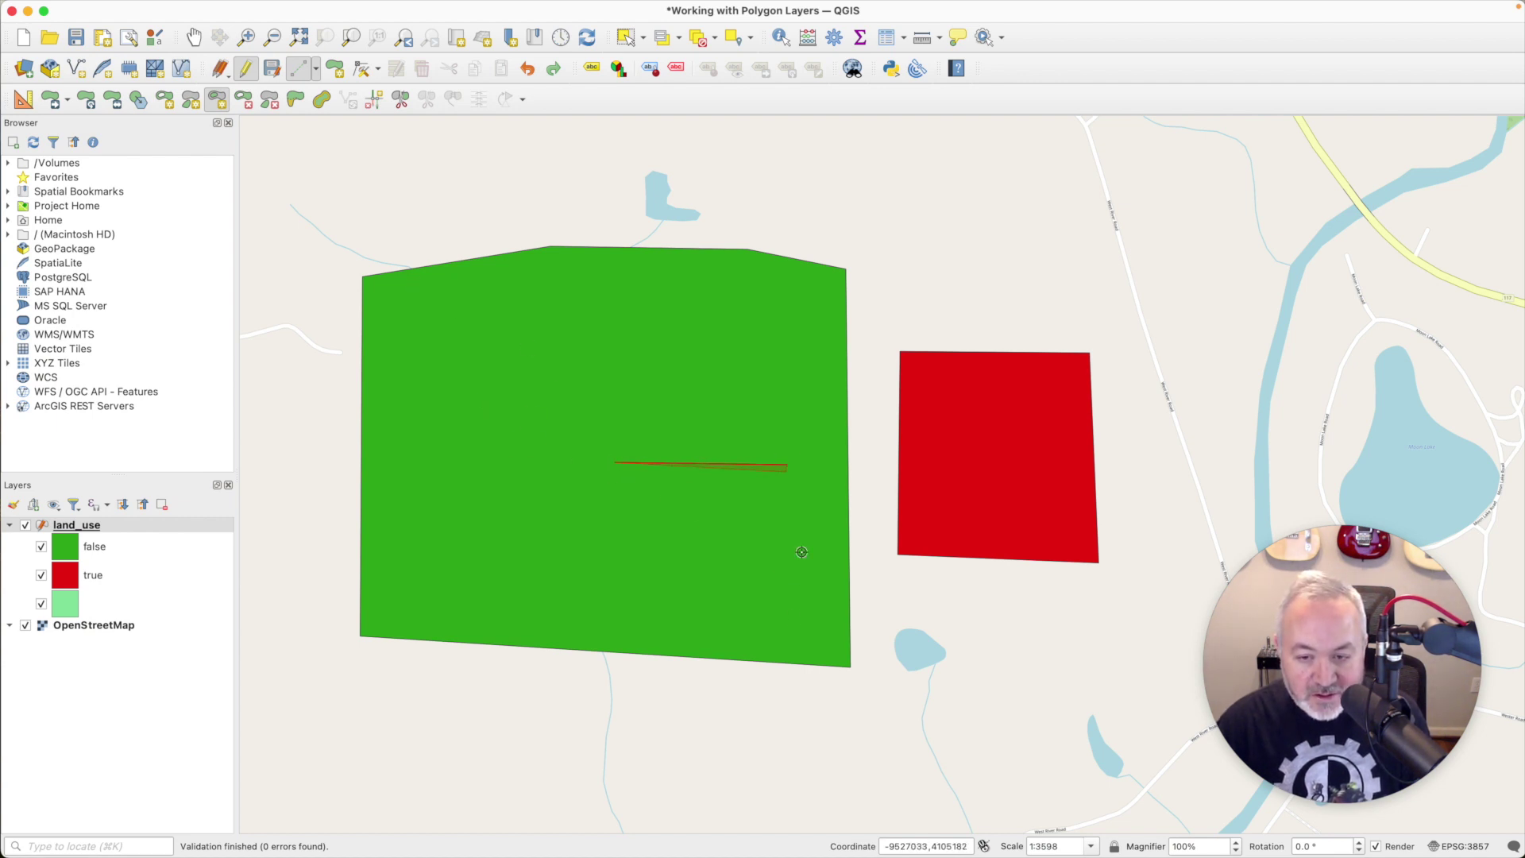
left_click(796, 623)
left_click(619, 617)
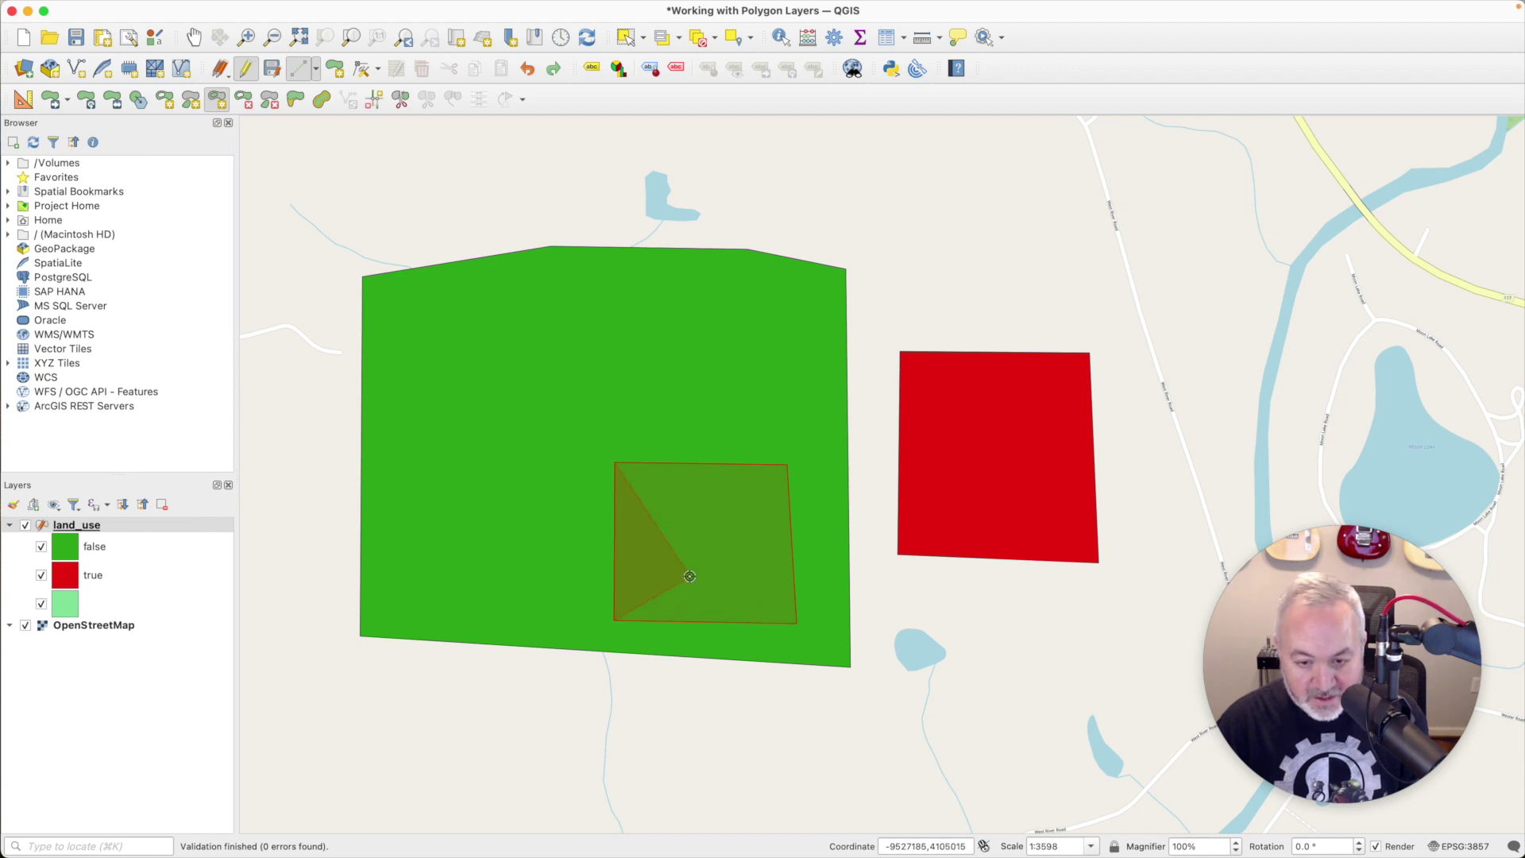
right_click(692, 582)
Step: Name the filled-ring polygon Private, mark it as private and save its attributes
left_click(778, 395)
key("super+a")
type("Pri")
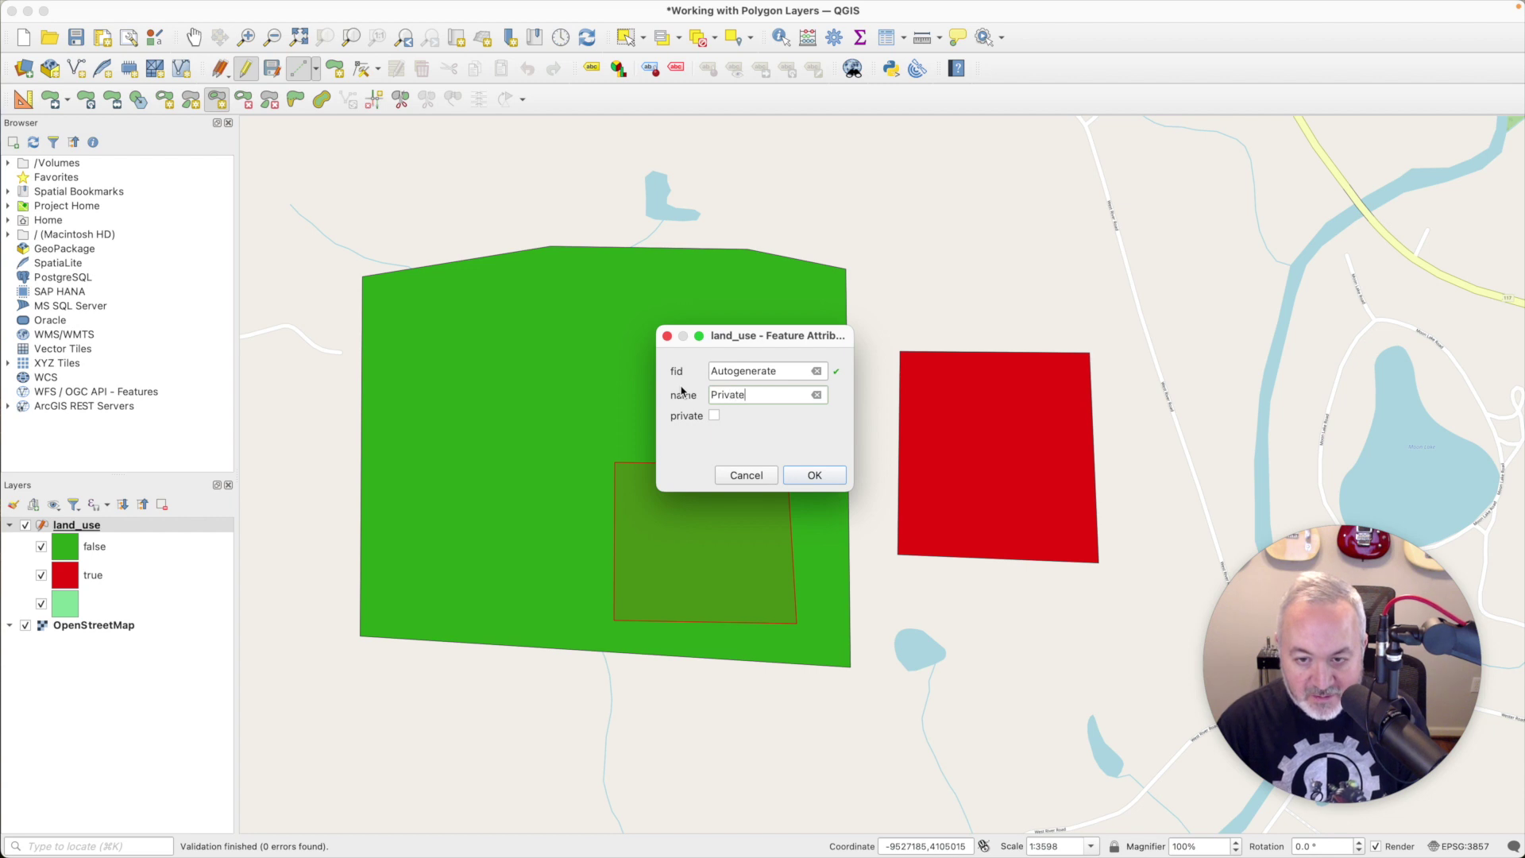
left_click(714, 415)
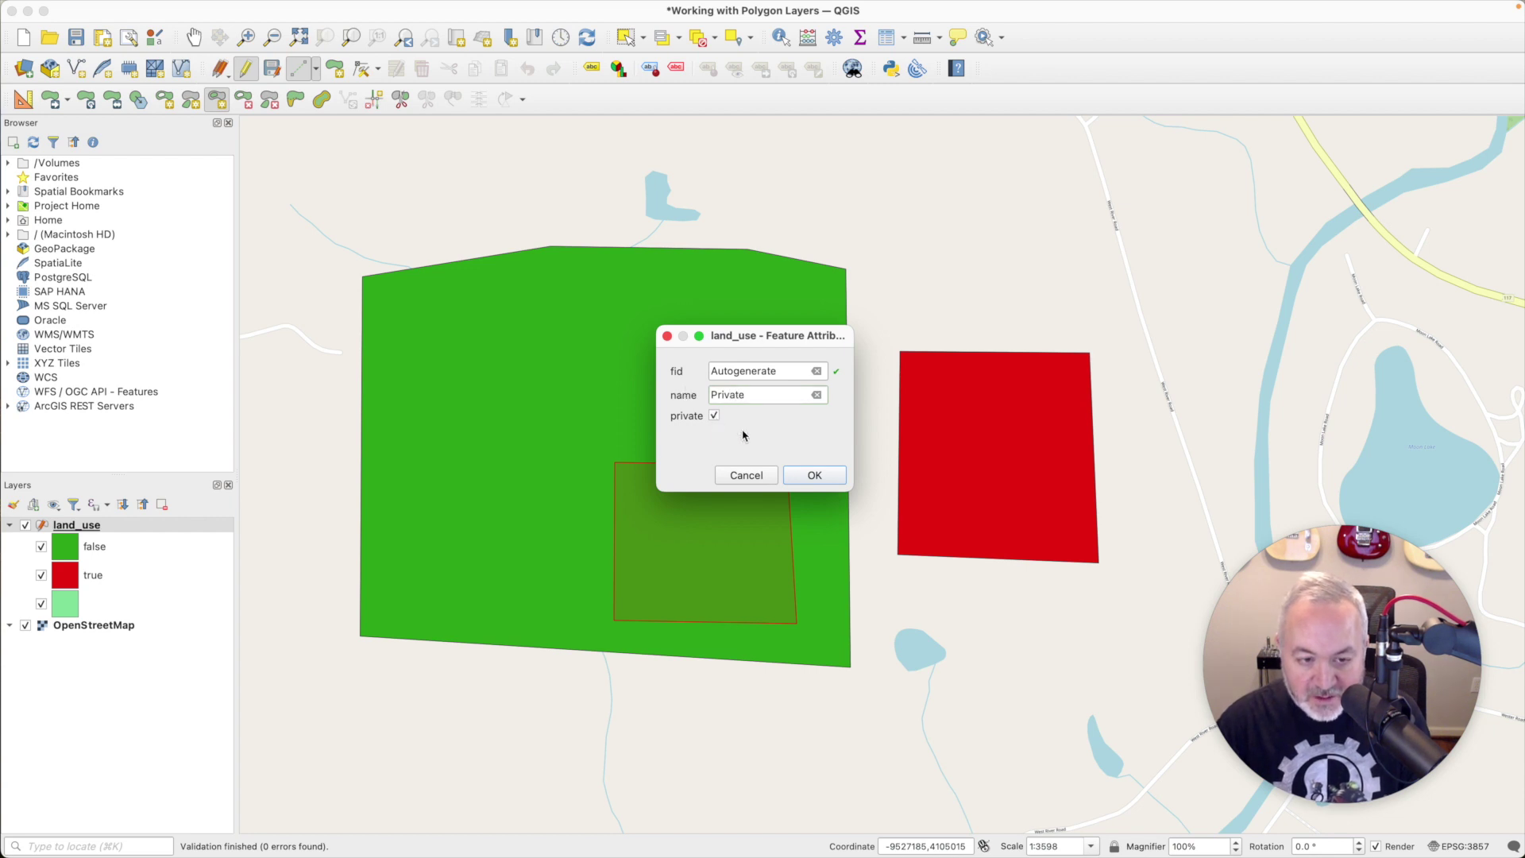
left_click(815, 475)
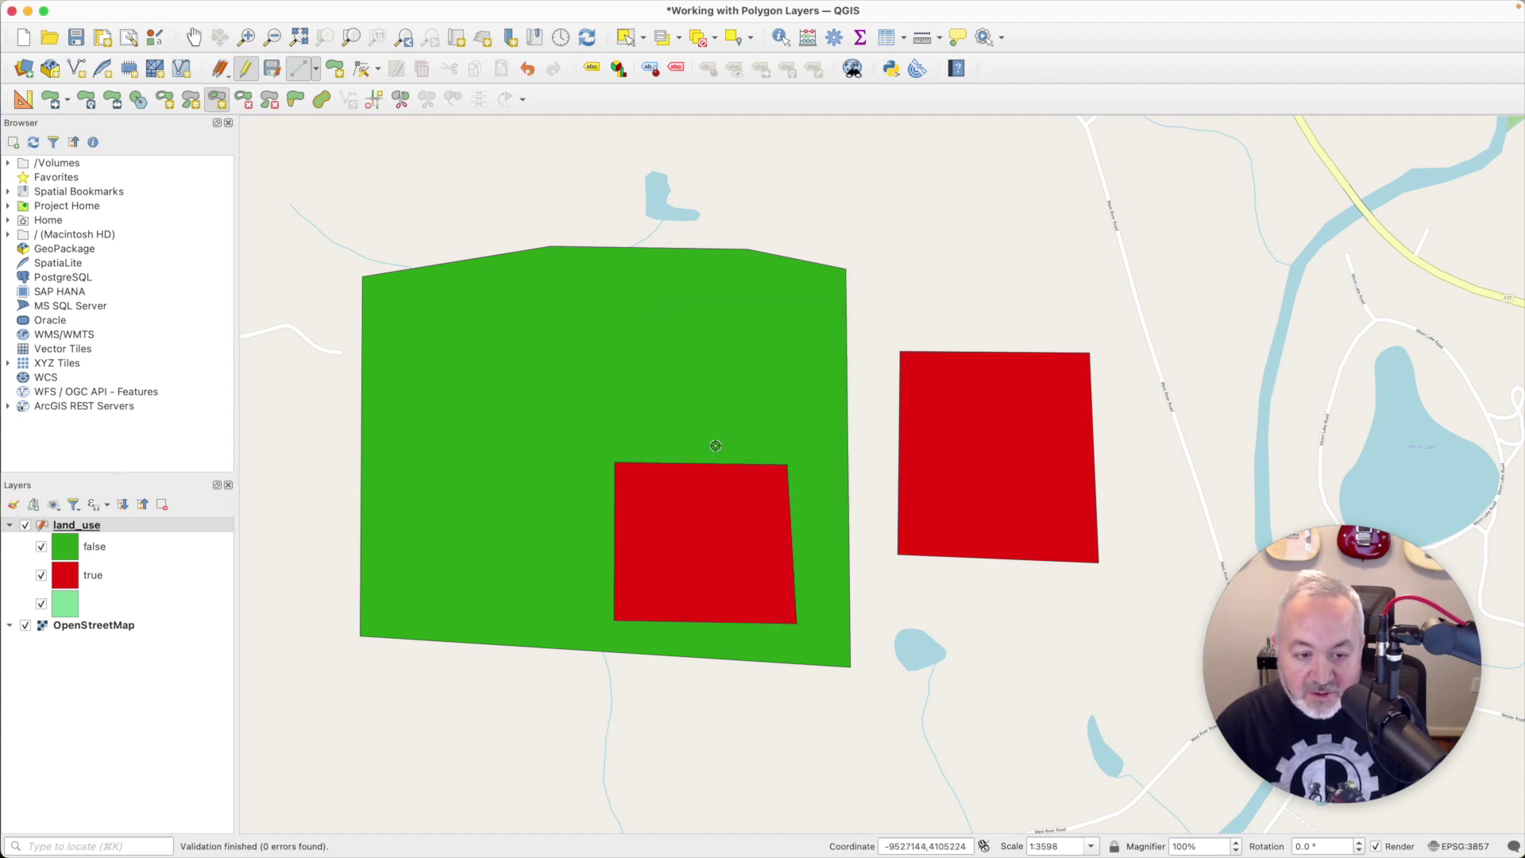
Step: Move the green polygon southwestward to expose the ring cut beneath the inner red polygon
left_click(50, 98)
left_click(547, 349)
left_click(482, 492)
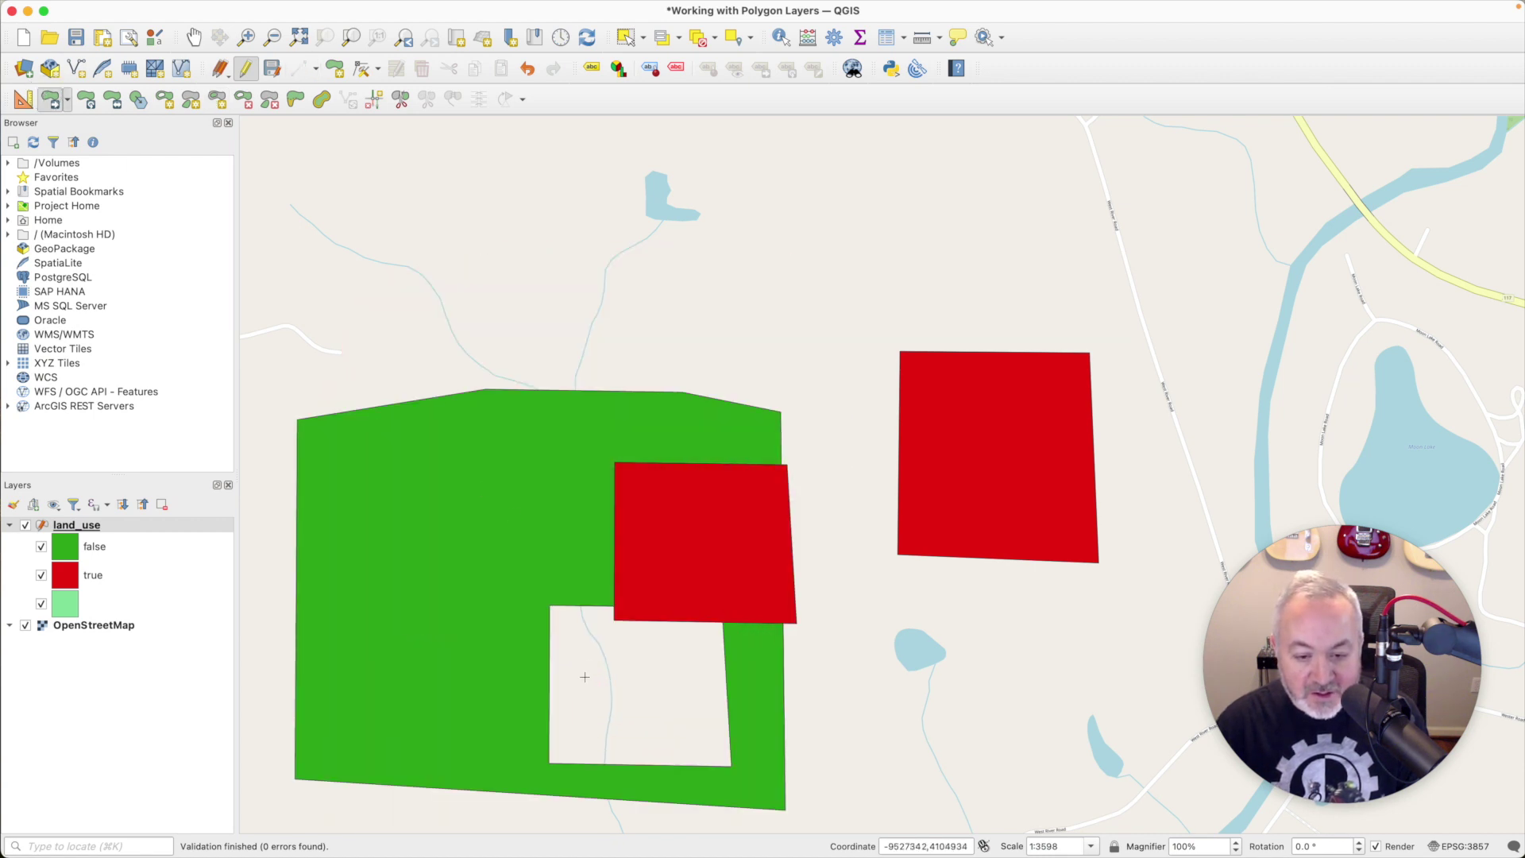
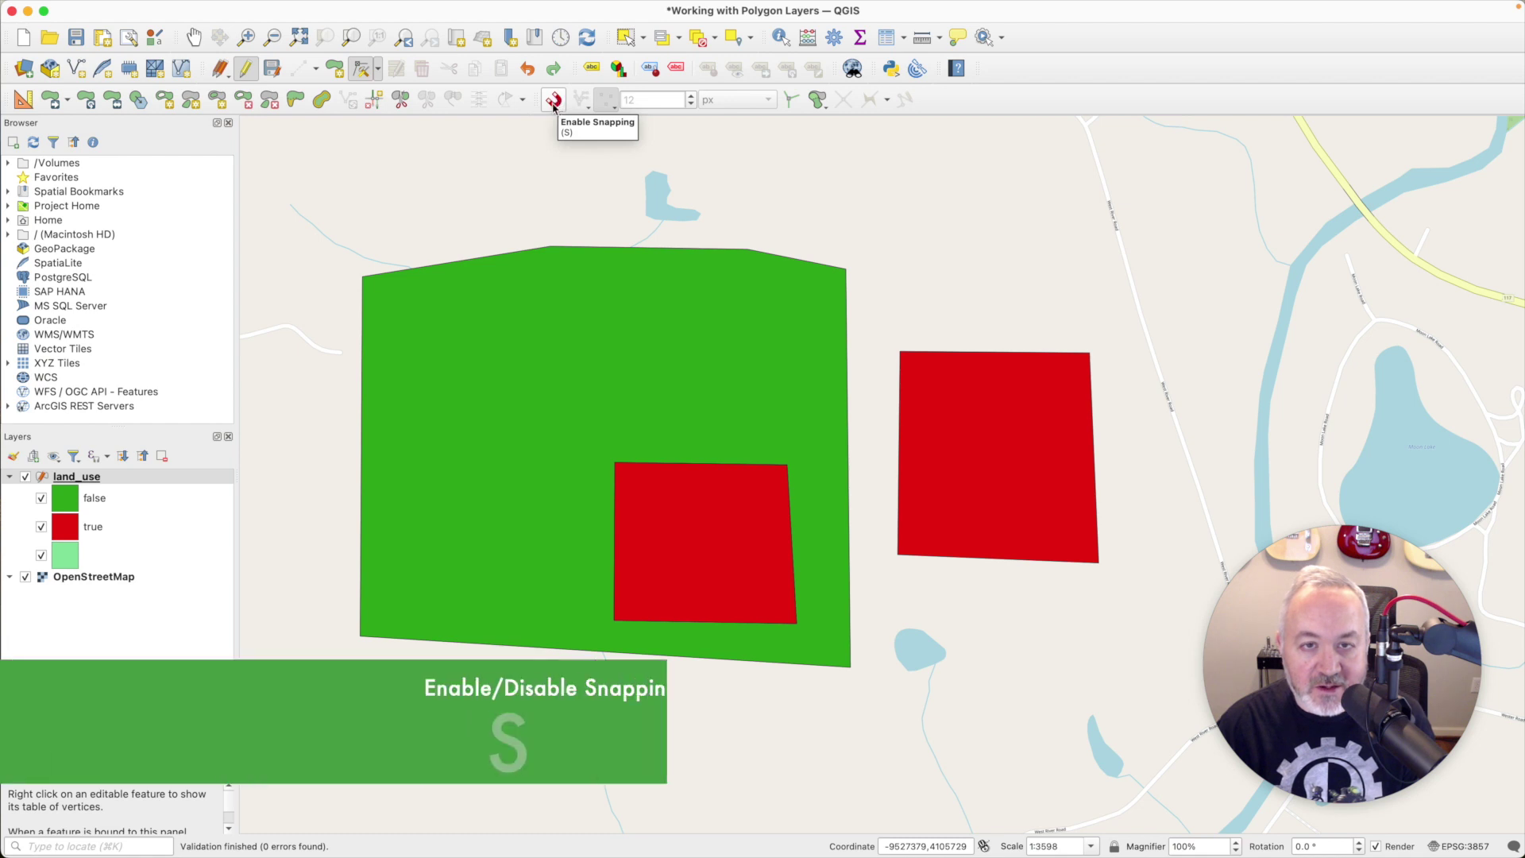
Step: Enable snapping and topological editing
left_click(555, 101)
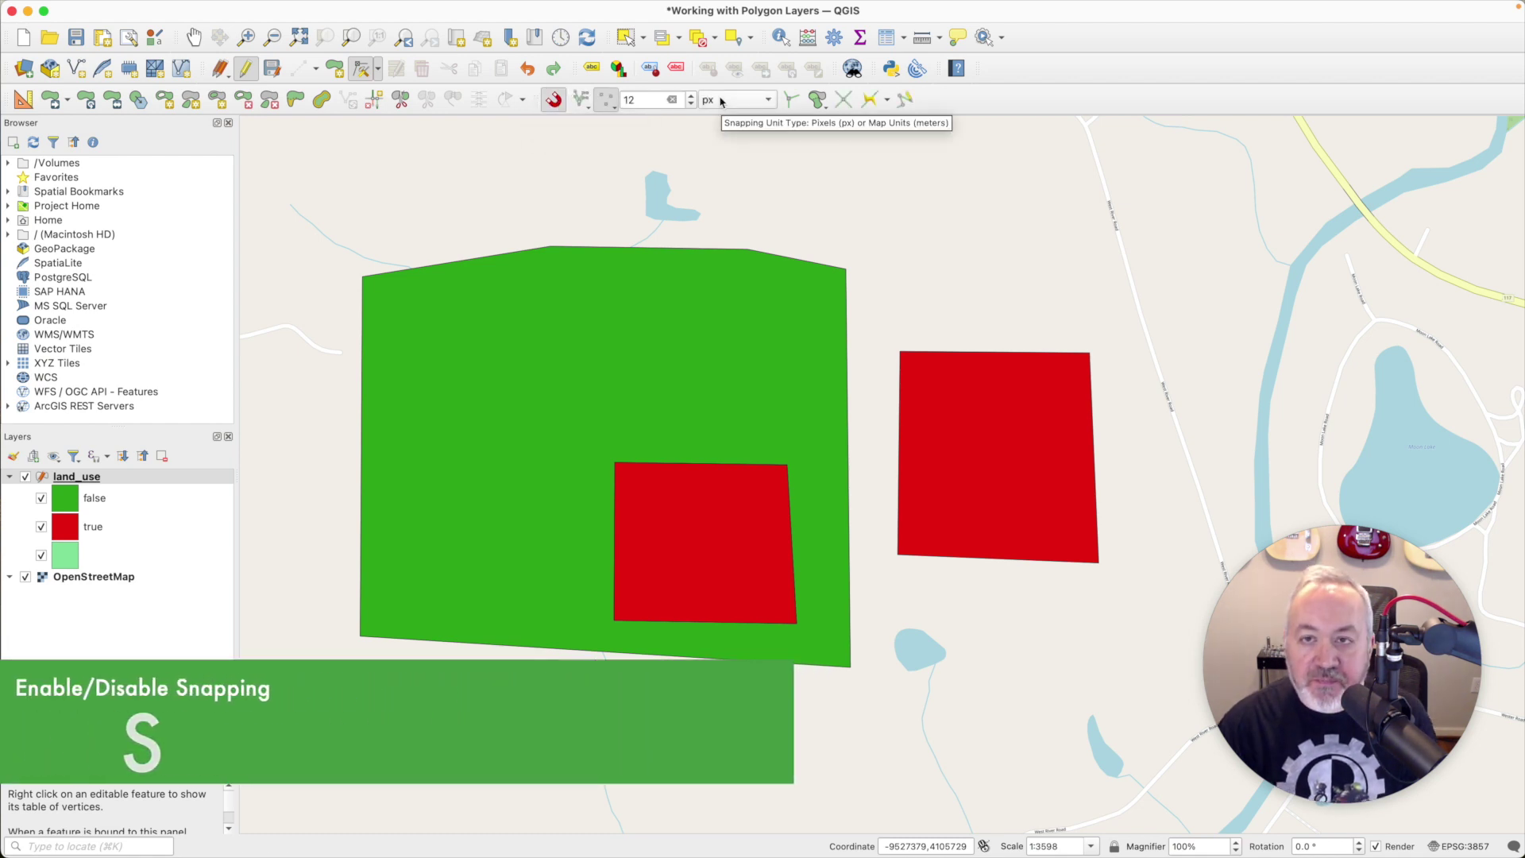
left_click(792, 101)
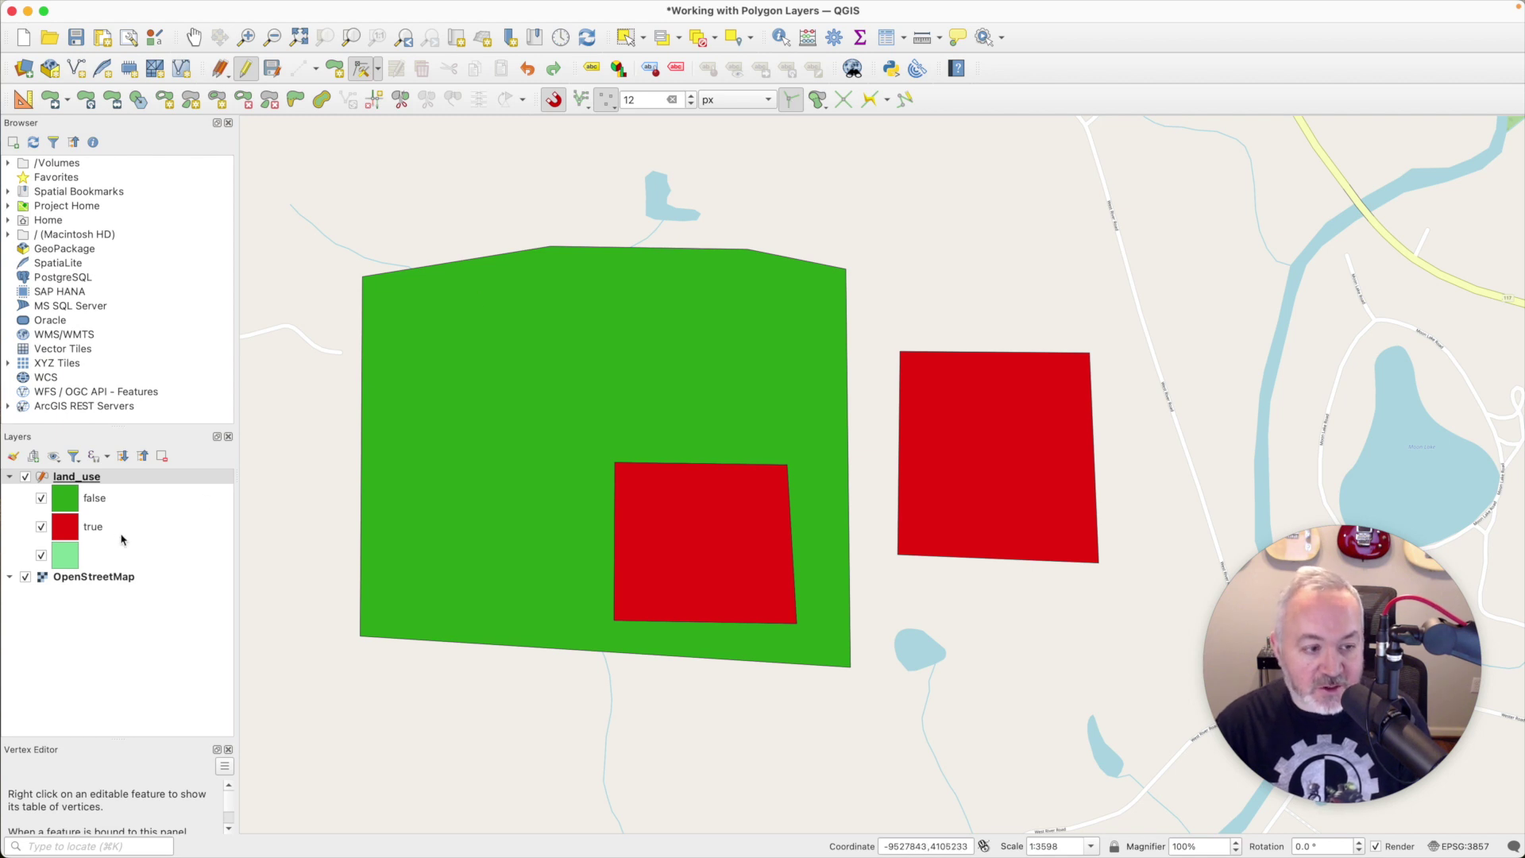
Step: Check the coordinate reference system of the land_use layer in its layer properties information
left_click(113, 482)
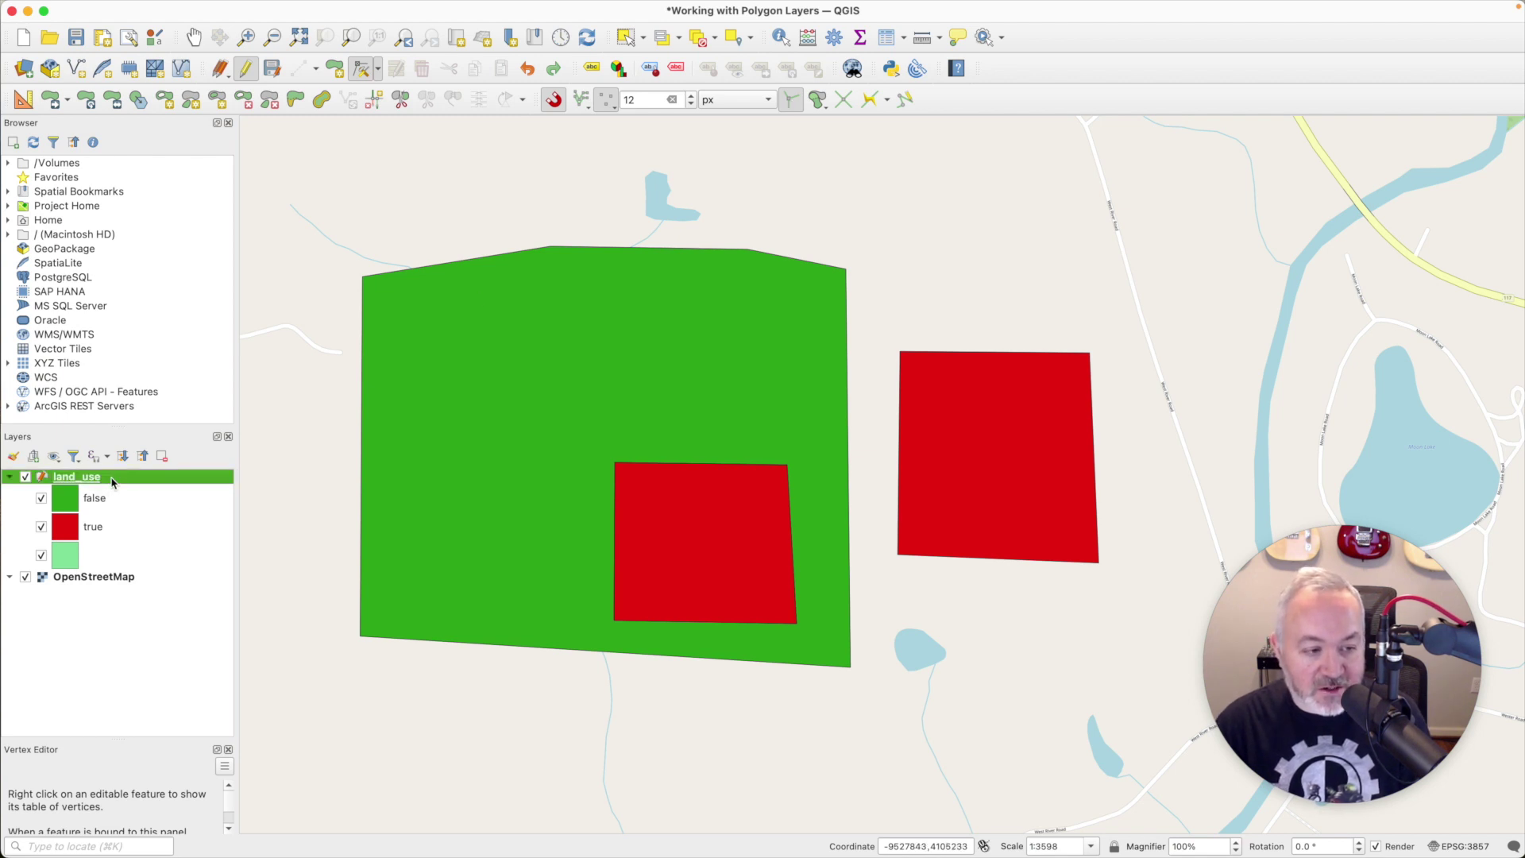
double_click(113, 482)
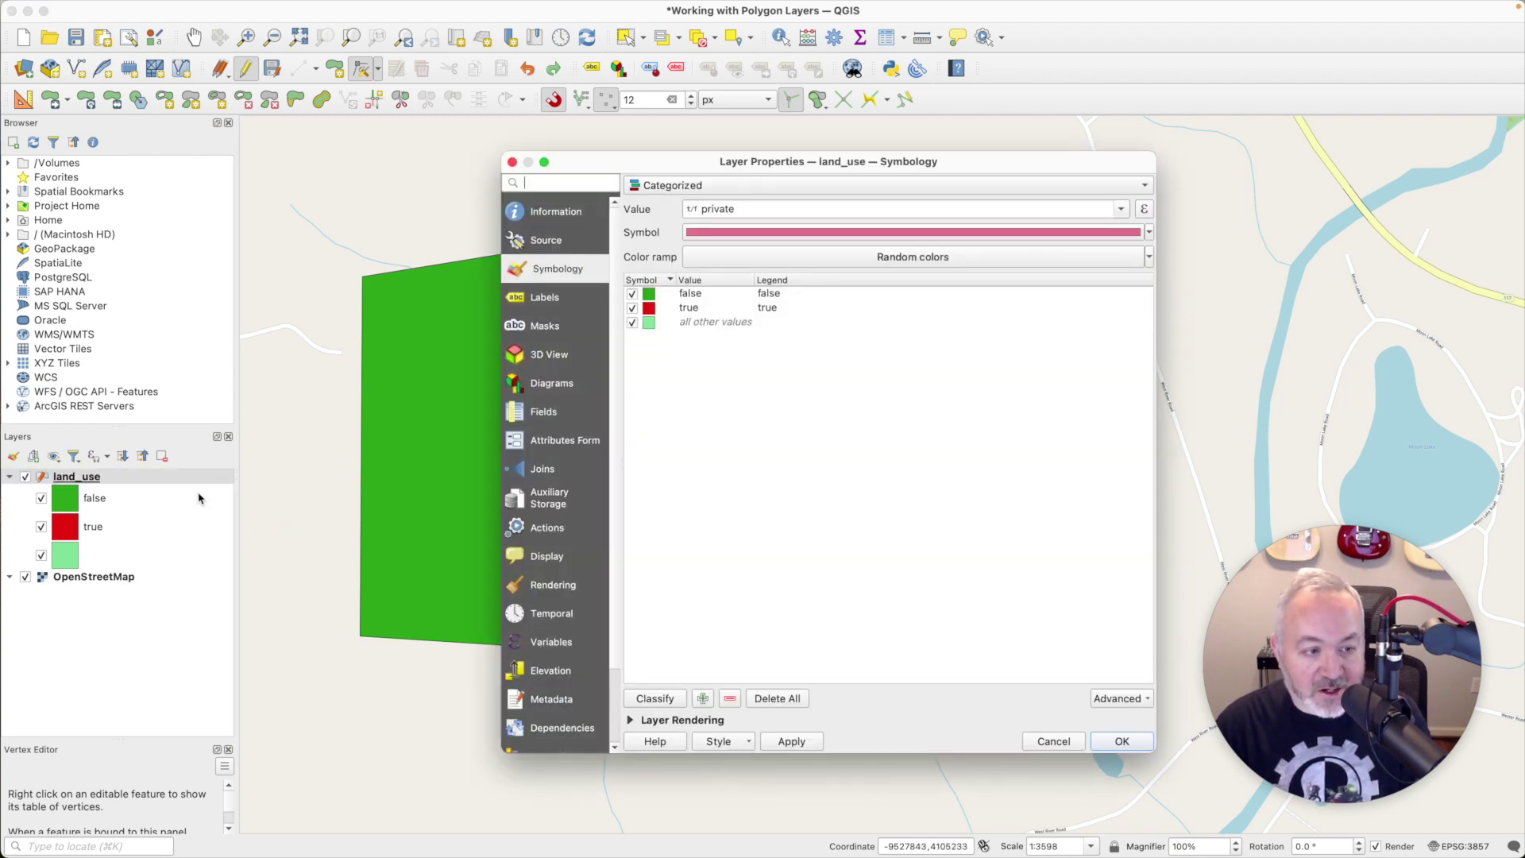
left_click(530, 225)
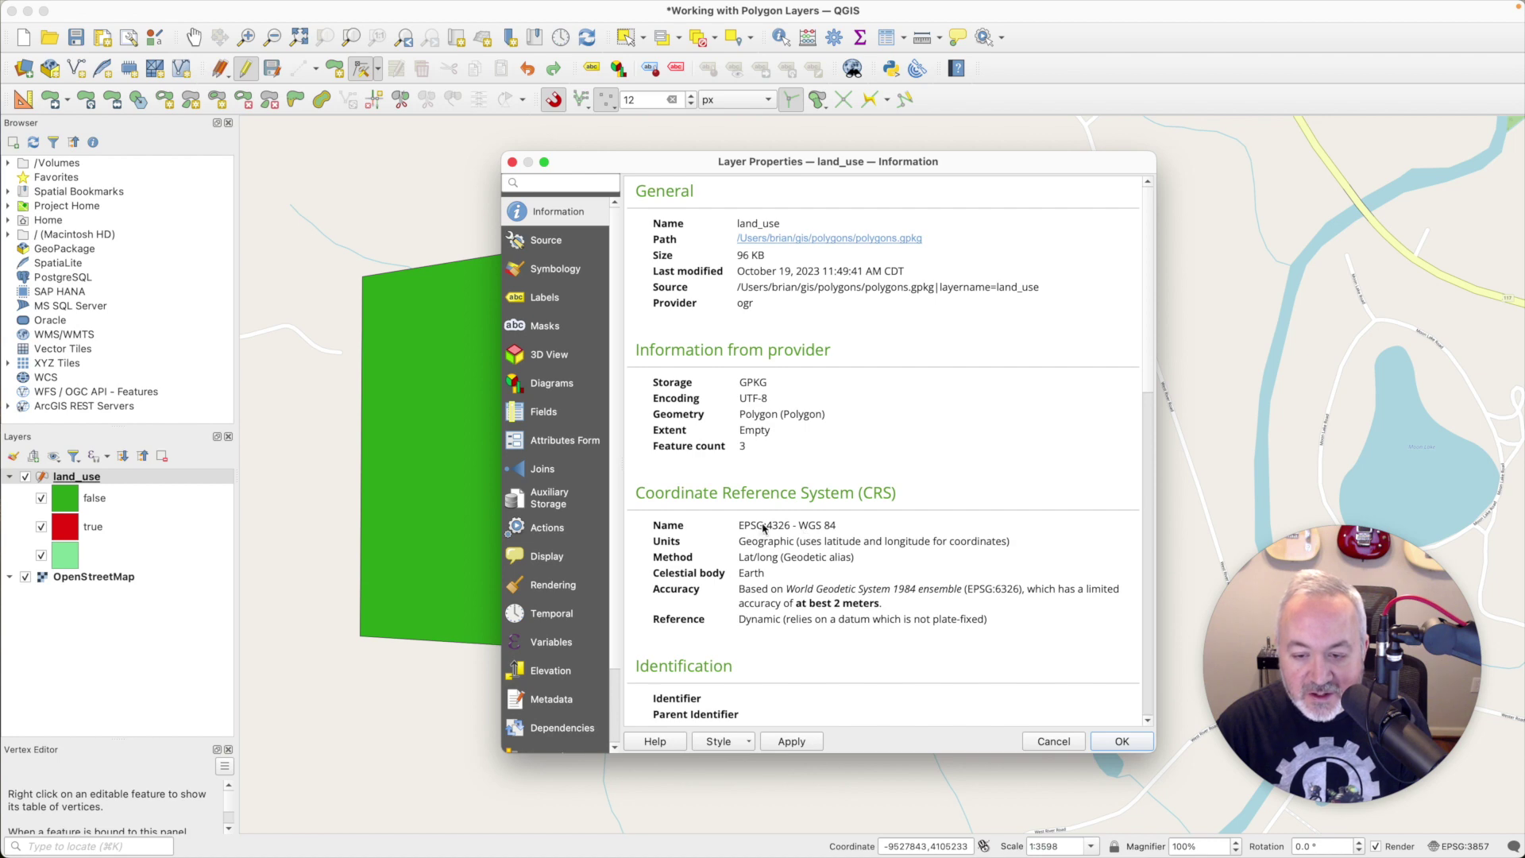
left_click_drag(763, 529, 819, 528)
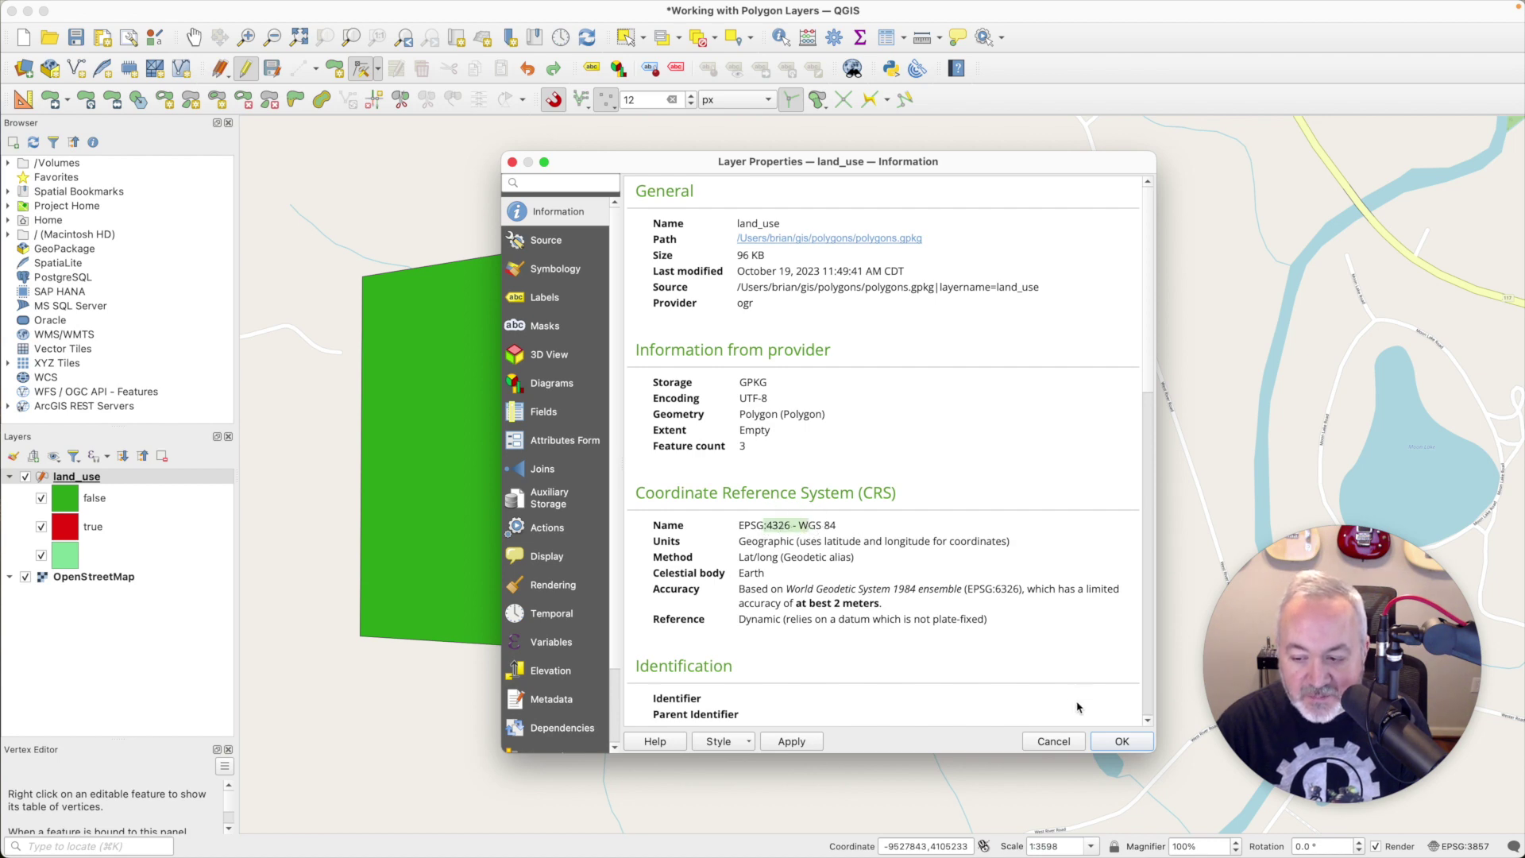
left_click(1054, 741)
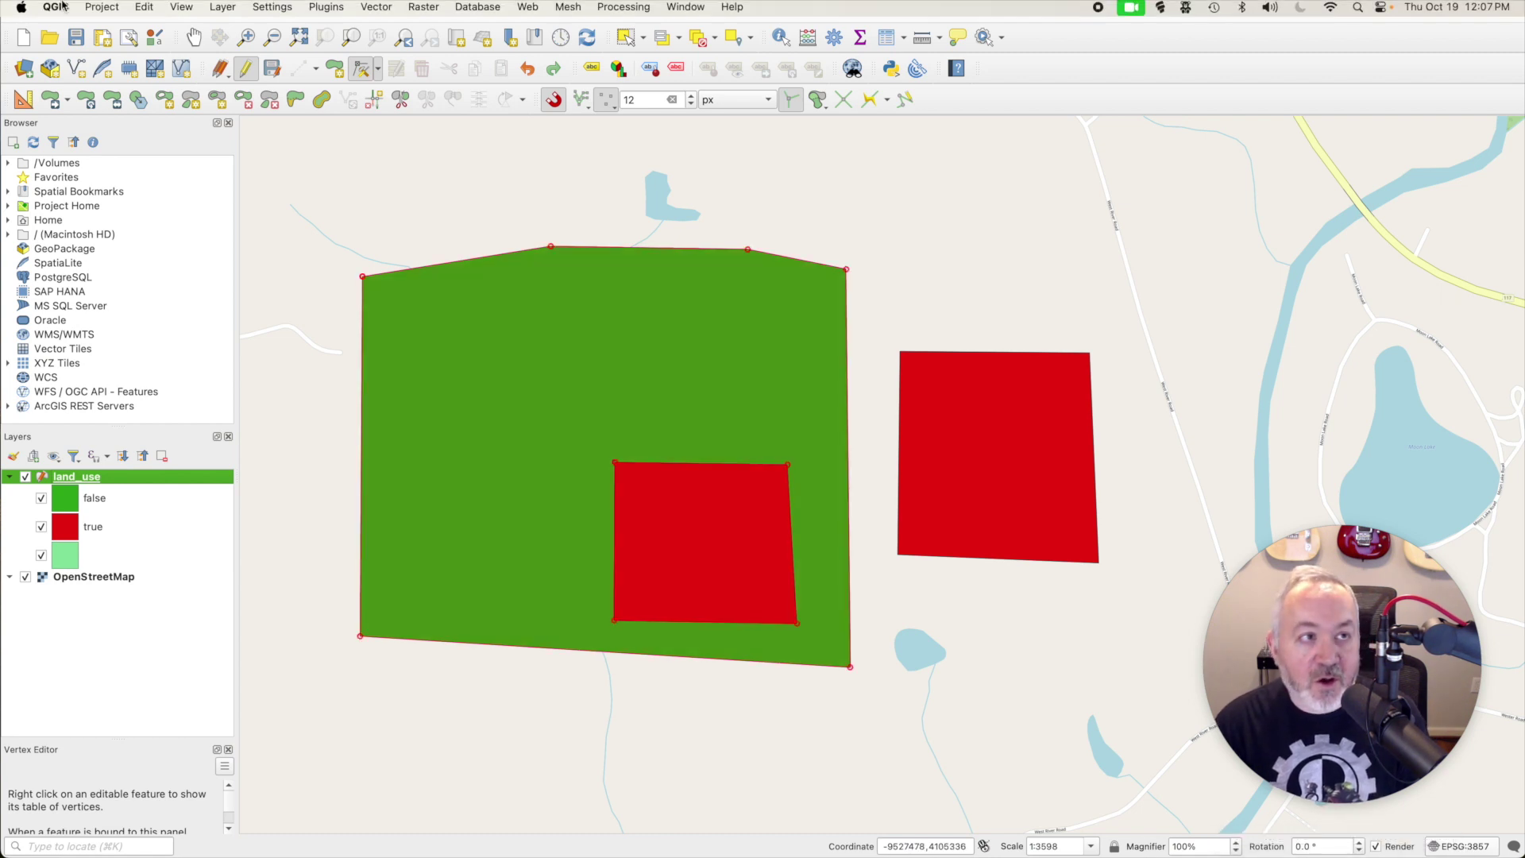
Step: Set the project coordinate reference system to WGS 84 (EPSG:4326)
left_click(102, 8)
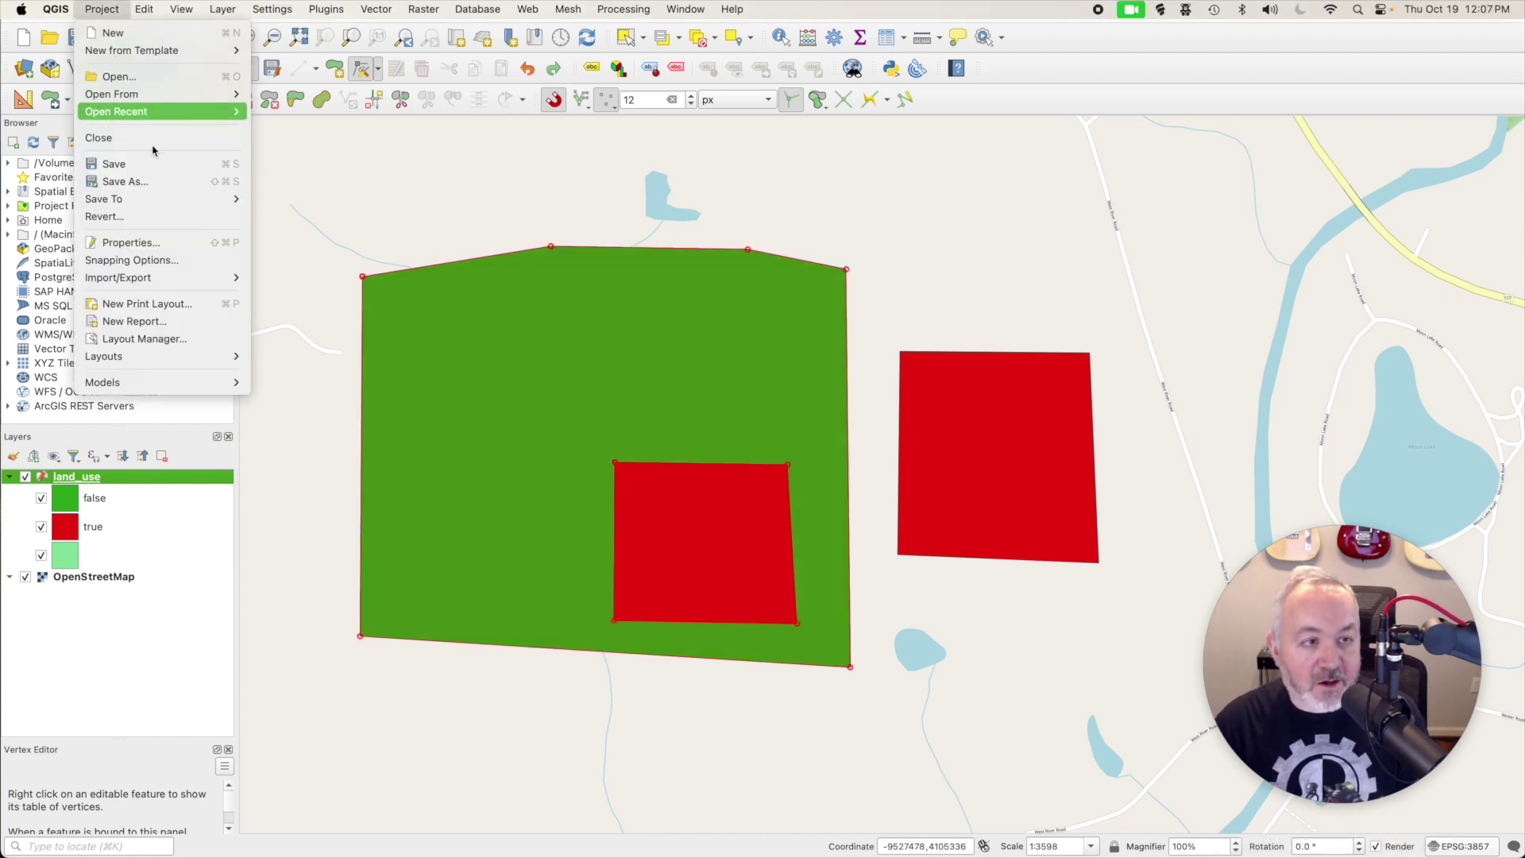
left_click(171, 243)
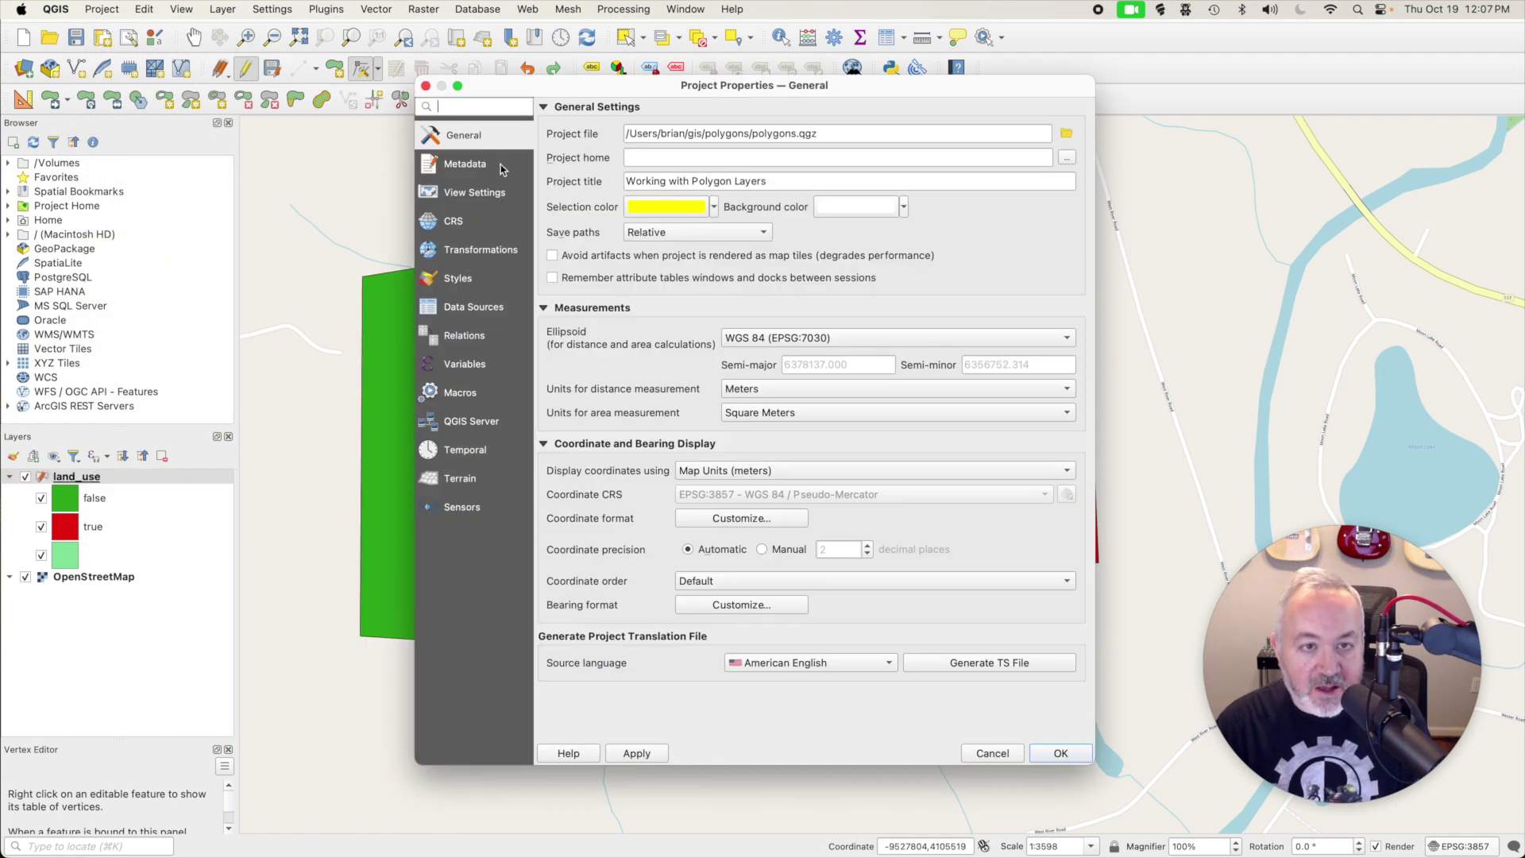
left_click(465, 220)
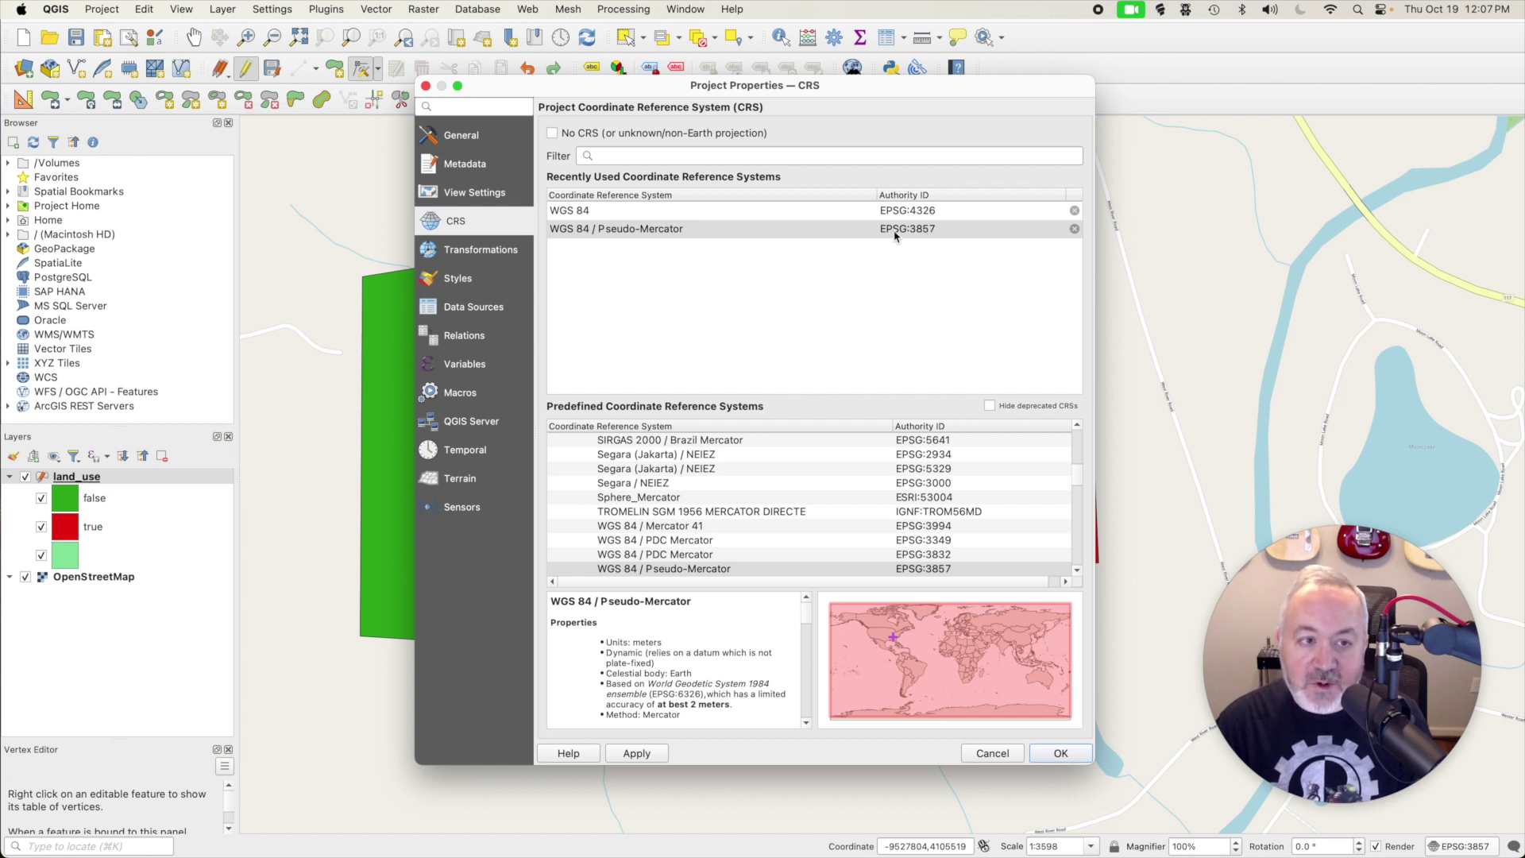
left_click(655, 212)
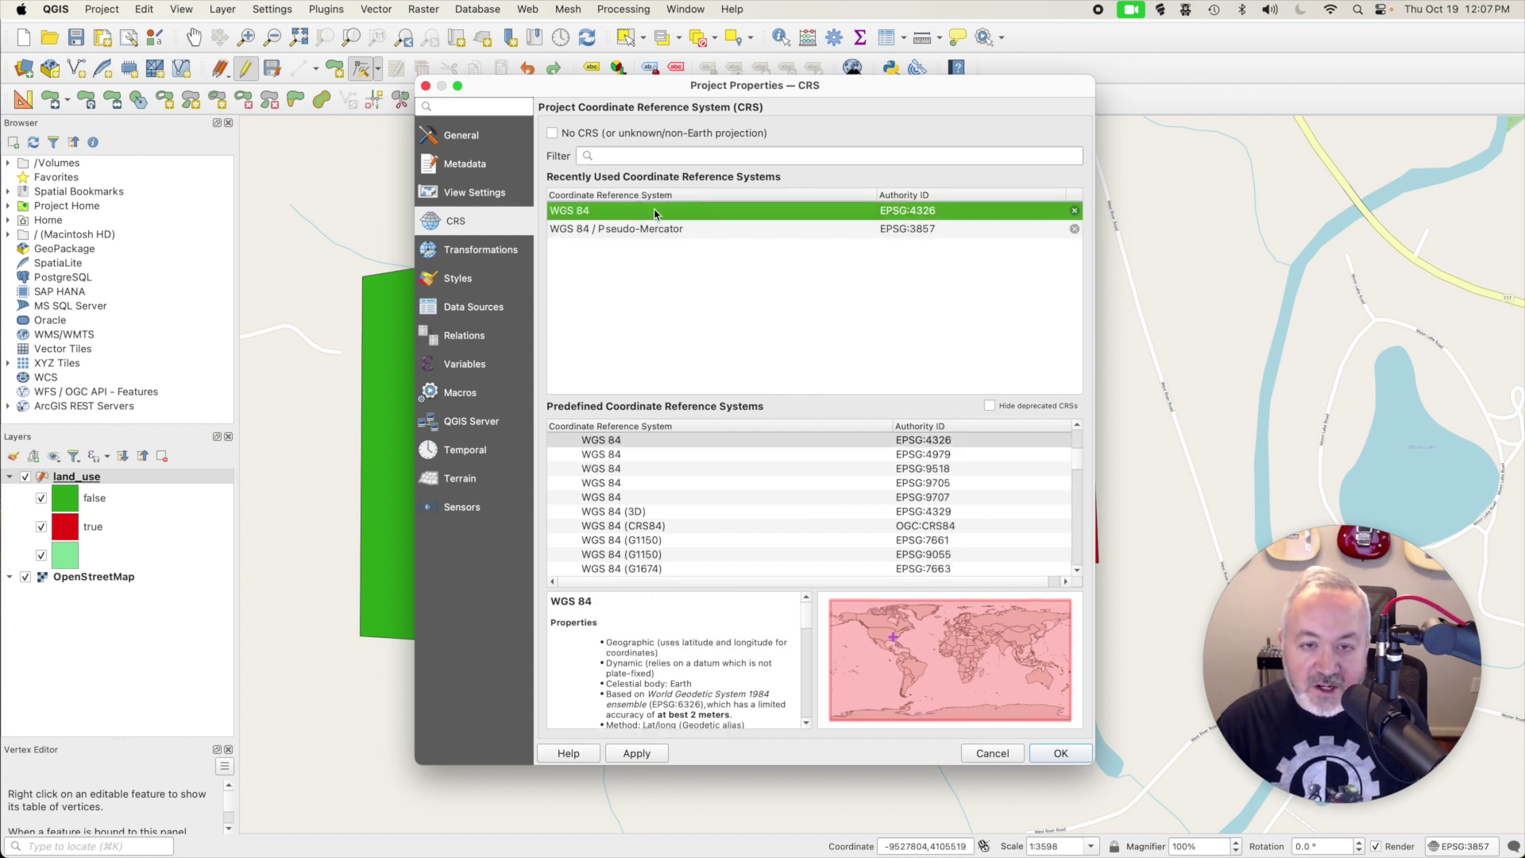
left_click(1060, 753)
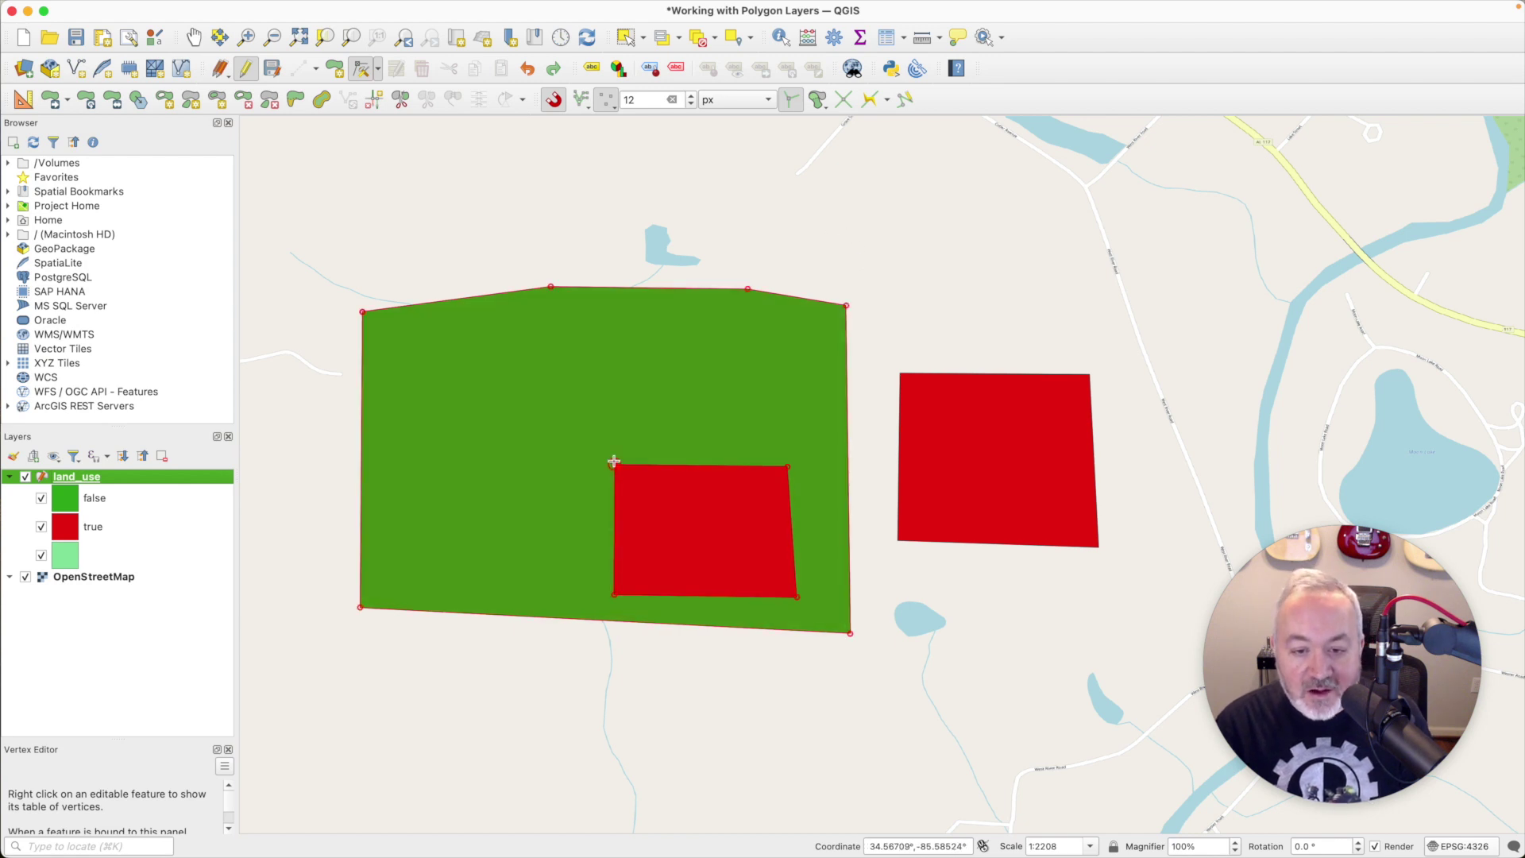
Step: Move the inner red polygon's northwestern corner vertex southeastward and back out to the northwest
left_click(654, 497)
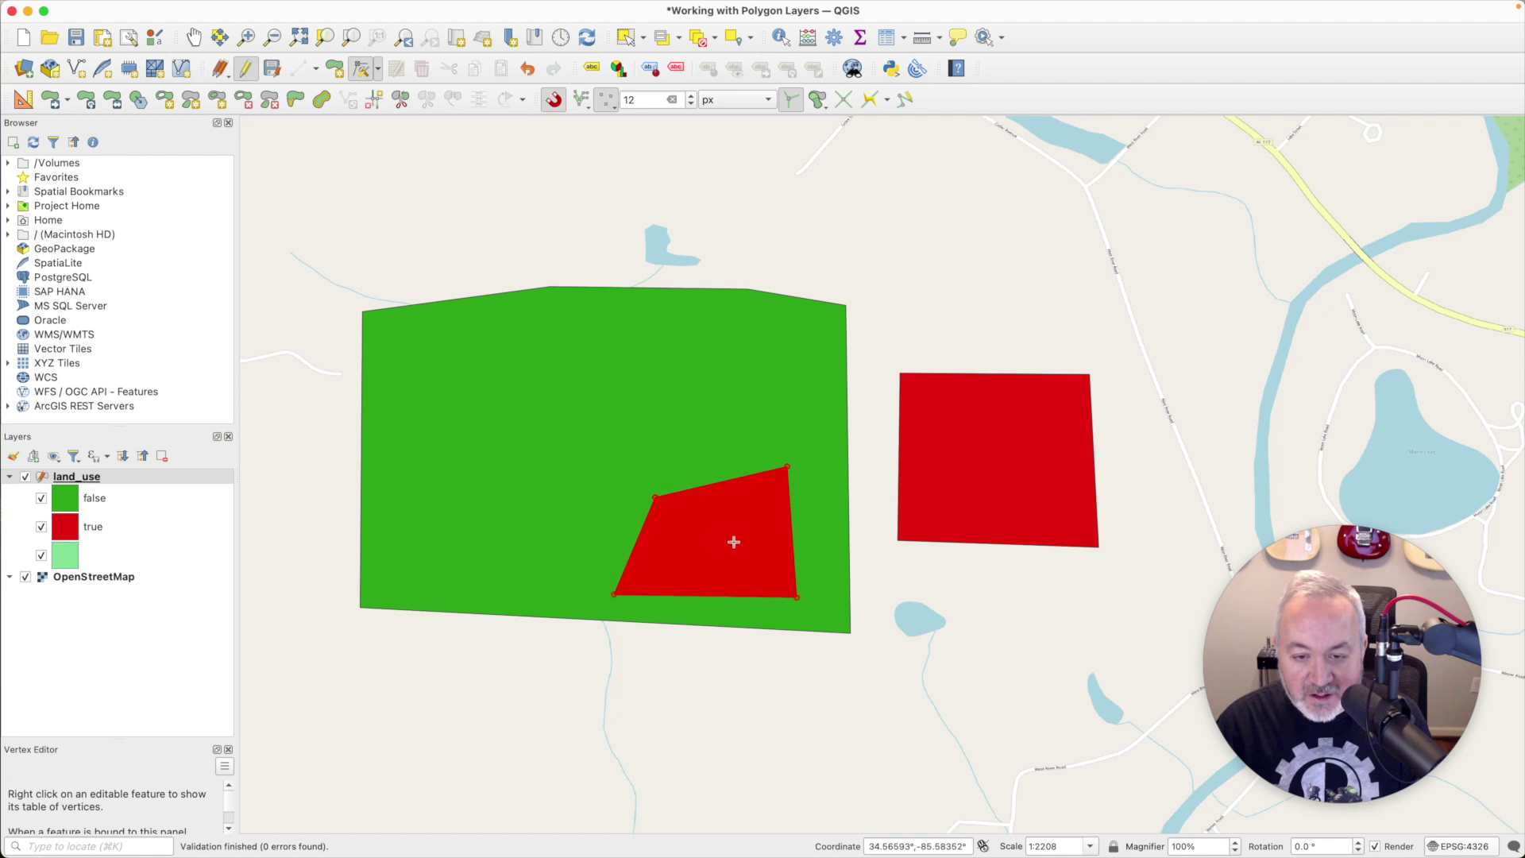
left_click(656, 498)
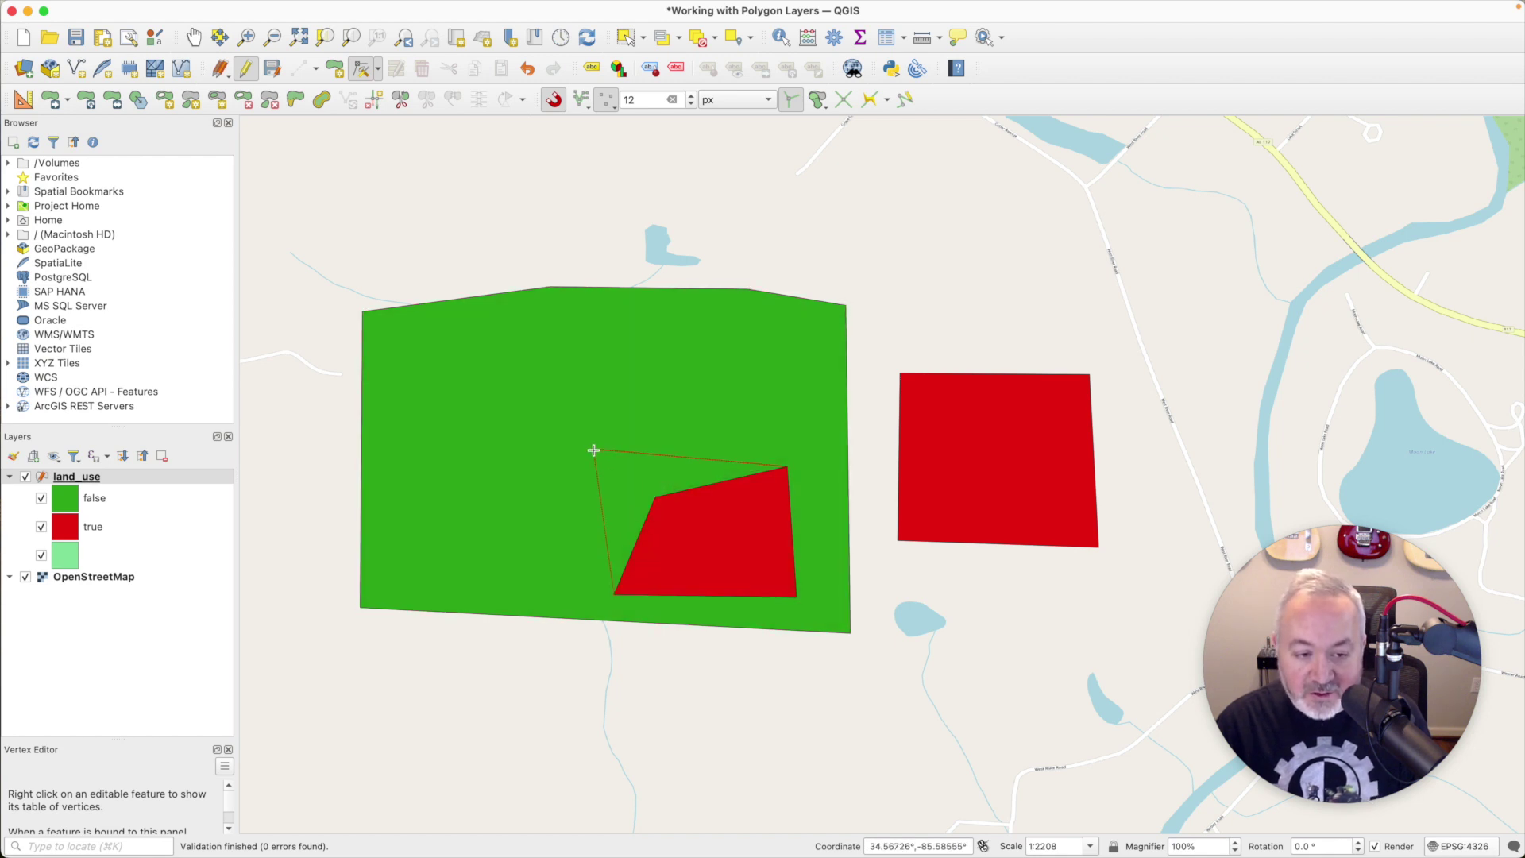
left_click(606, 461)
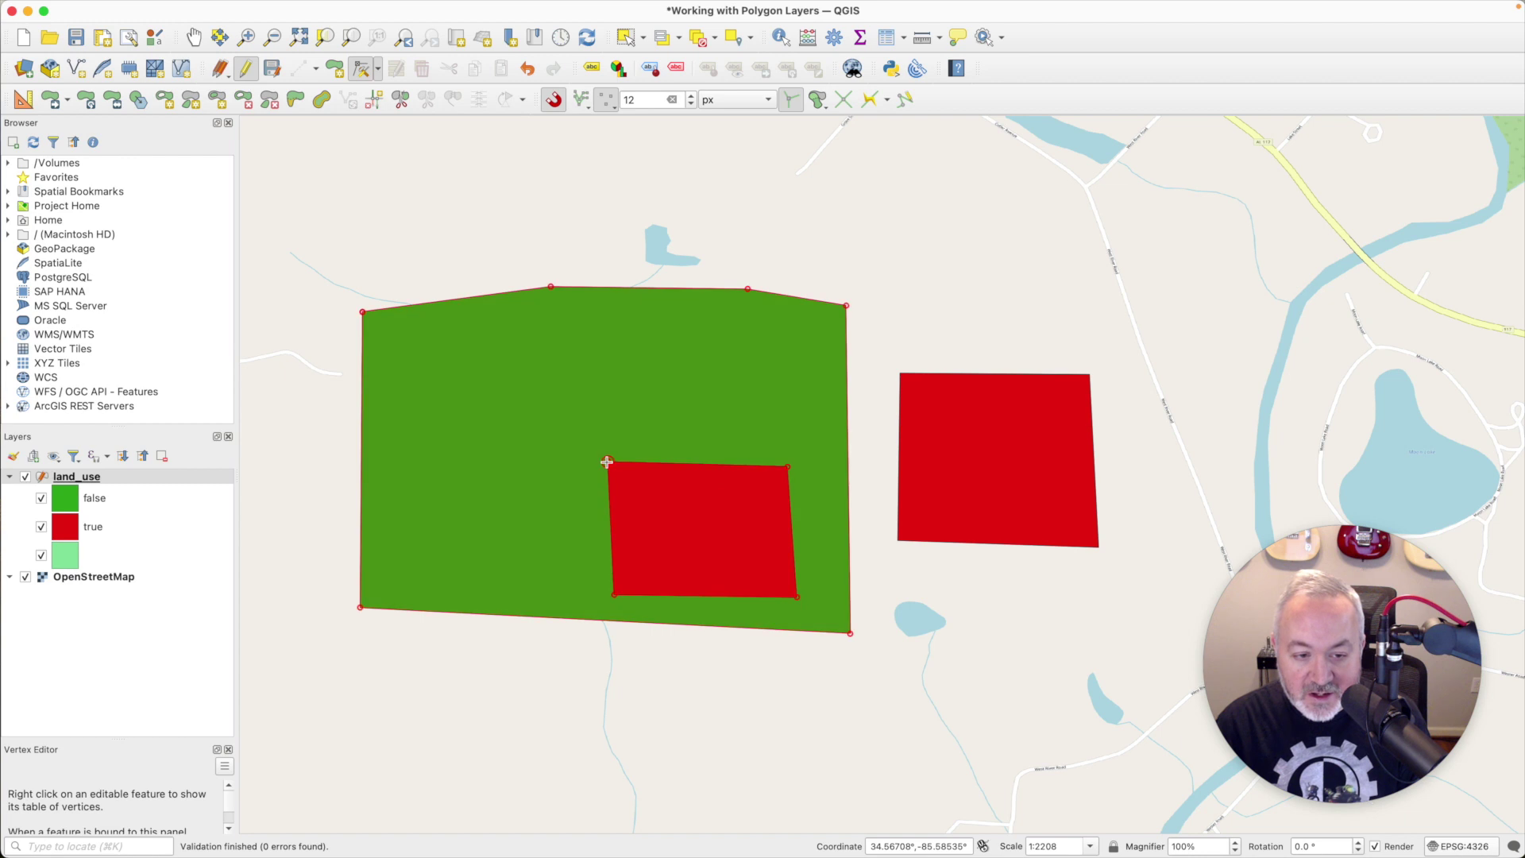
Step: Add a vertex pulled northward on the inner red polygon's northern edge, and undo the latest vertex edits
left_click(701, 464)
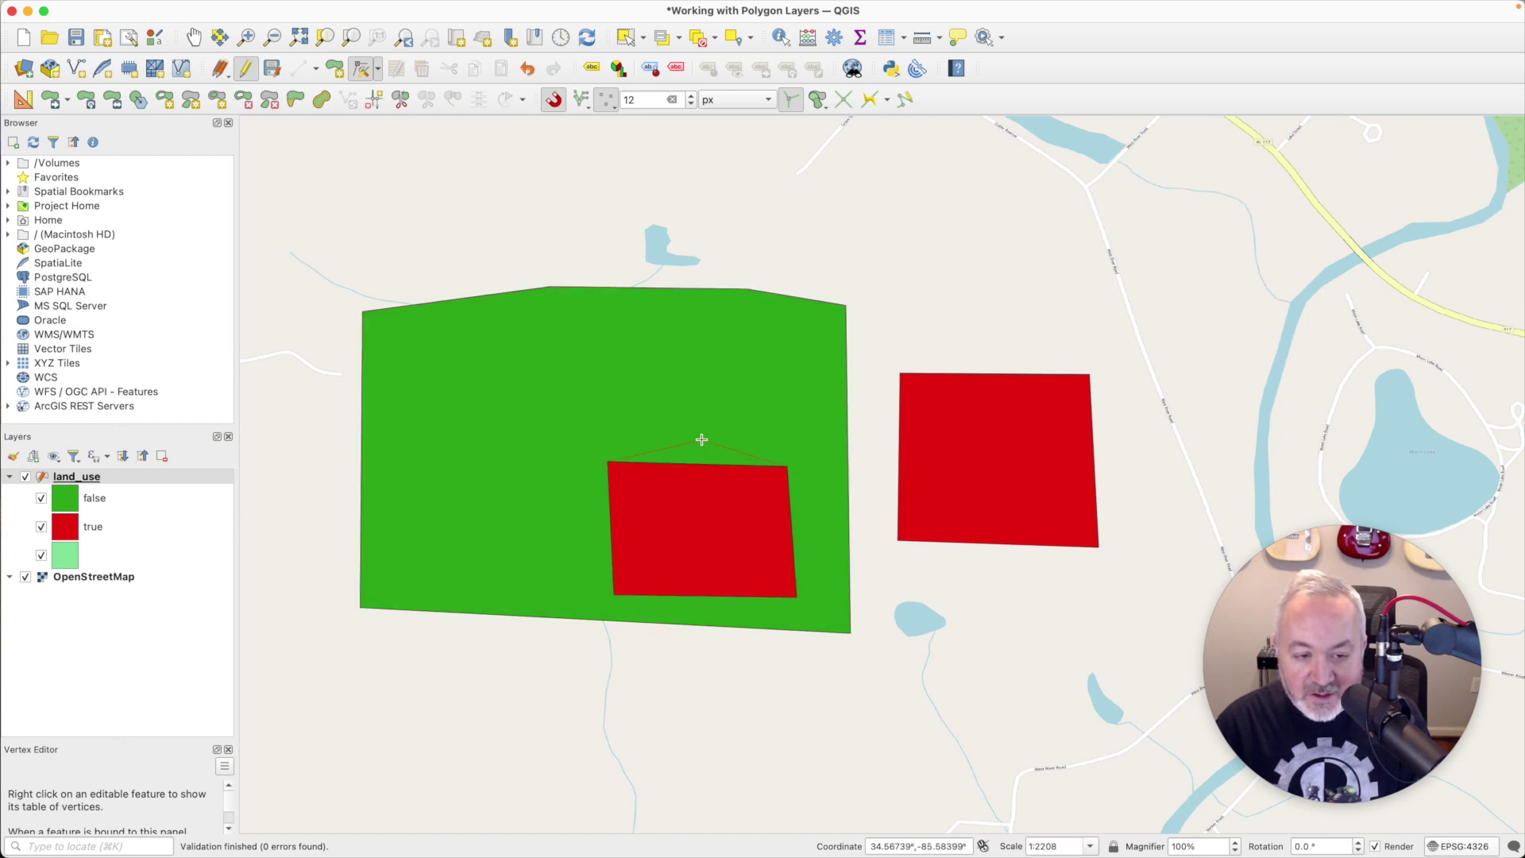
left_click(702, 440)
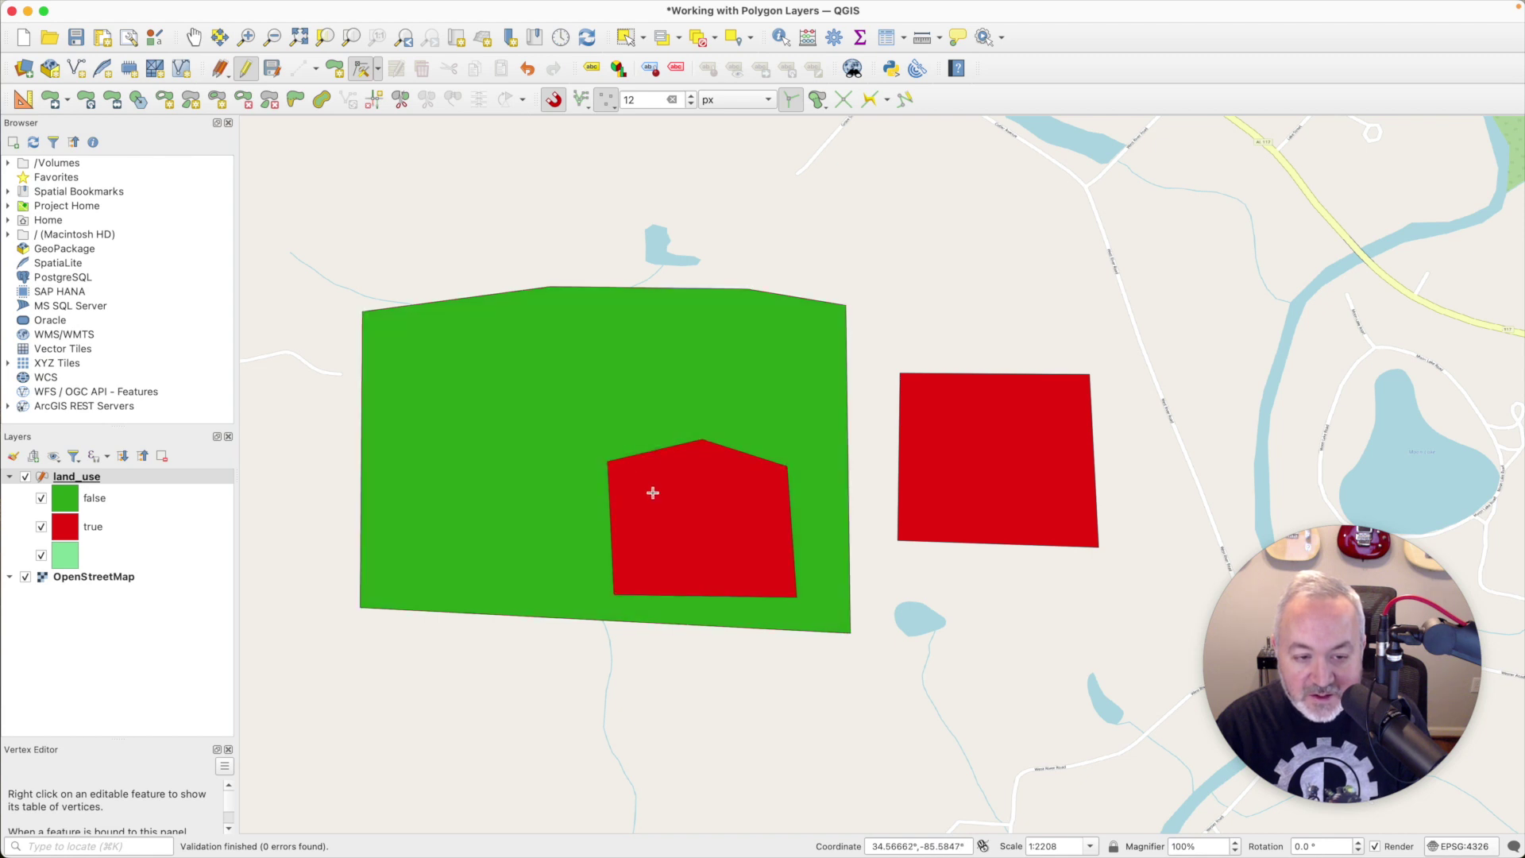
key("super+z")
key("super+z")
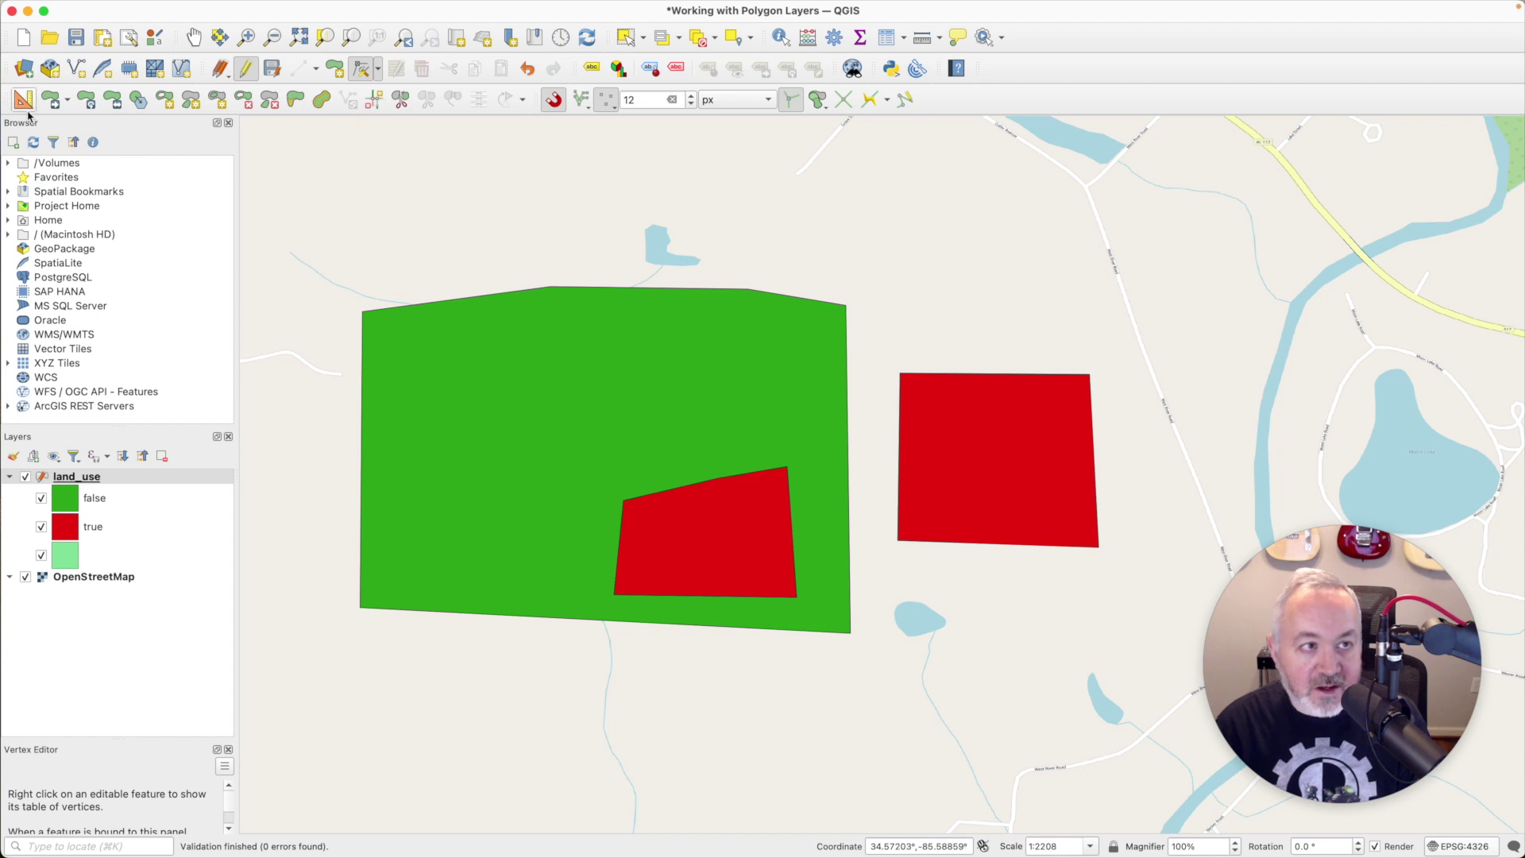
Step: Move the green polygon southwestward to inspect its hole's outline against the red polygon, and undo the move
left_click(49, 99)
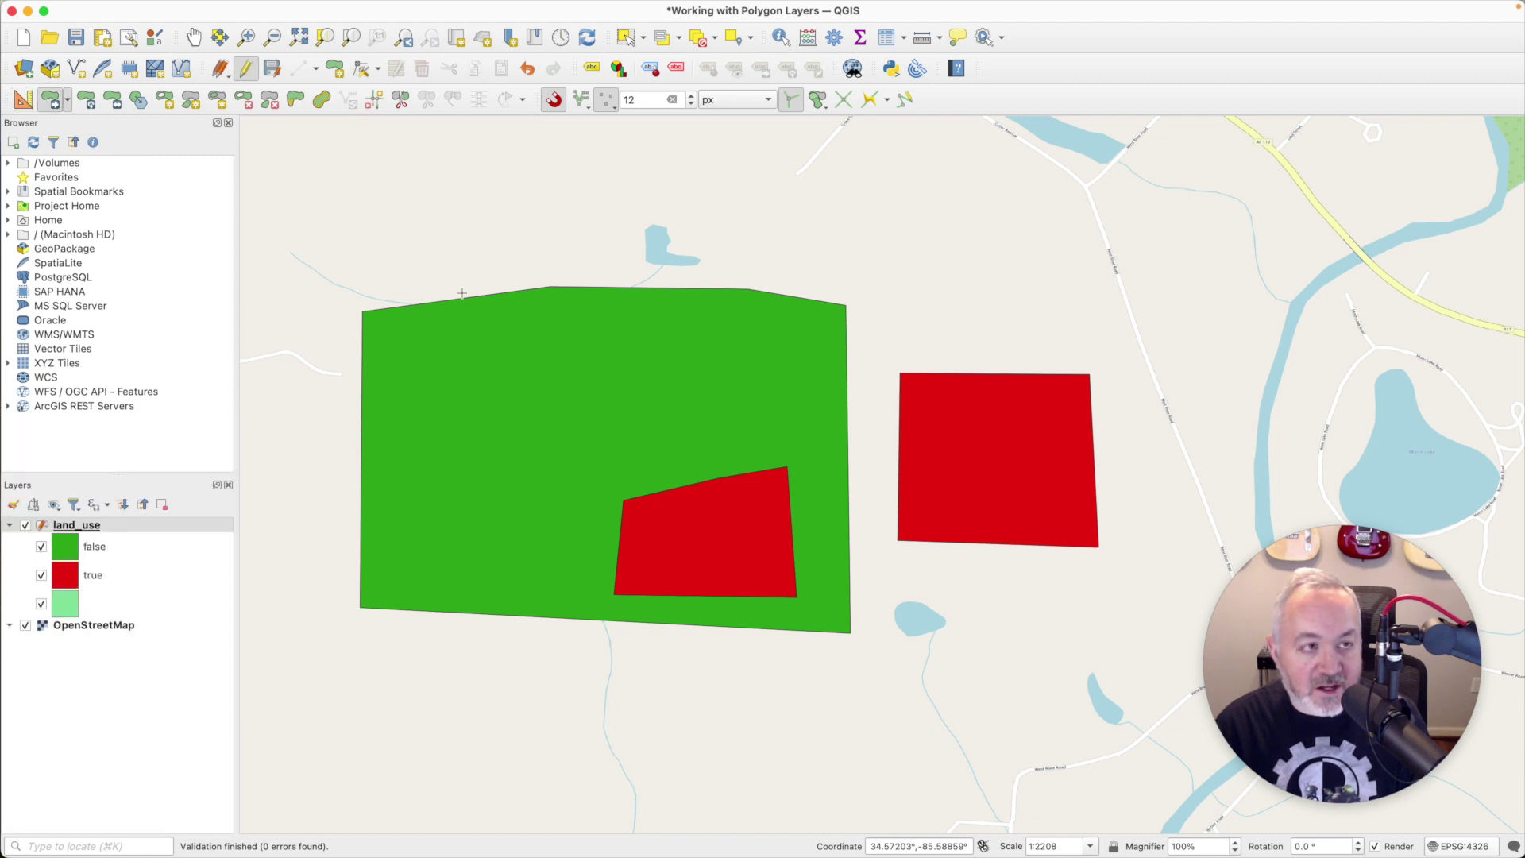
left_click(640, 388)
left_click(579, 556)
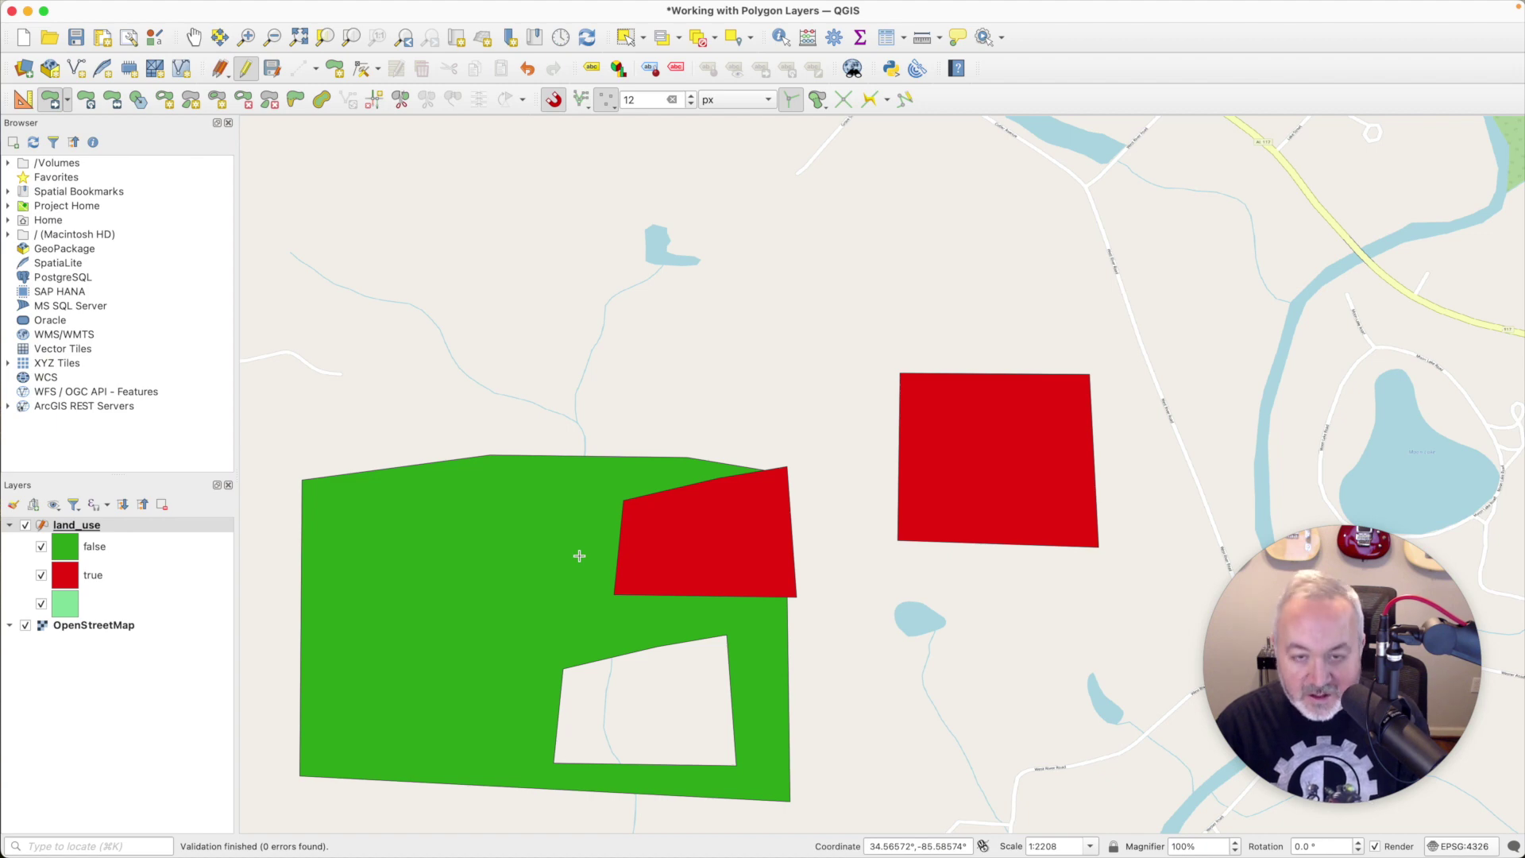
key("super+z")
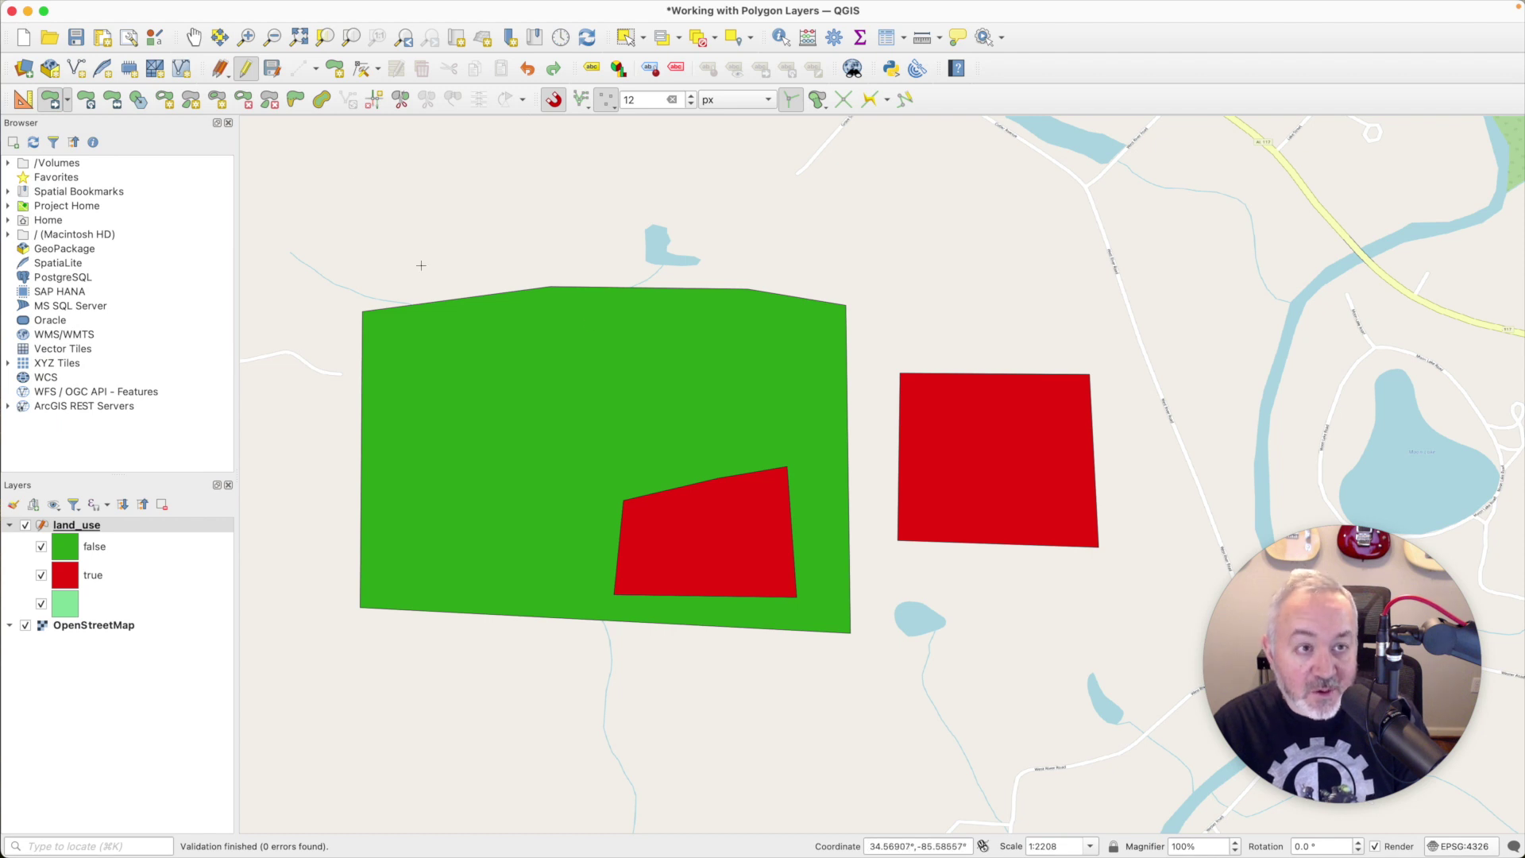
Step: Add a vertex on the green polygon's northern edge and pull it northwestward with the Vertex Tool
left_click(361, 68)
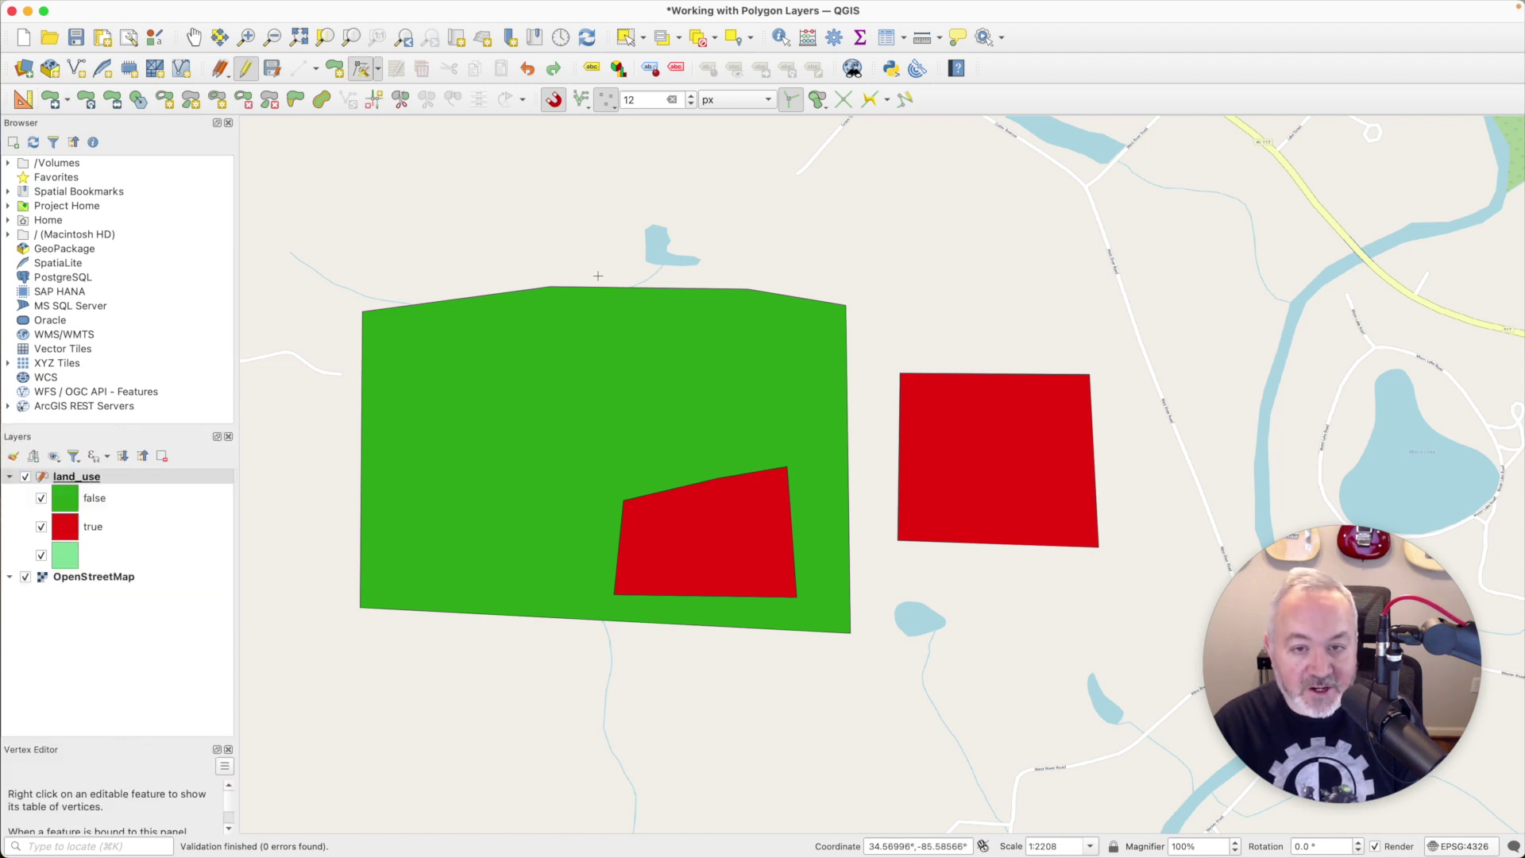
left_click(648, 288)
left_click(554, 191)
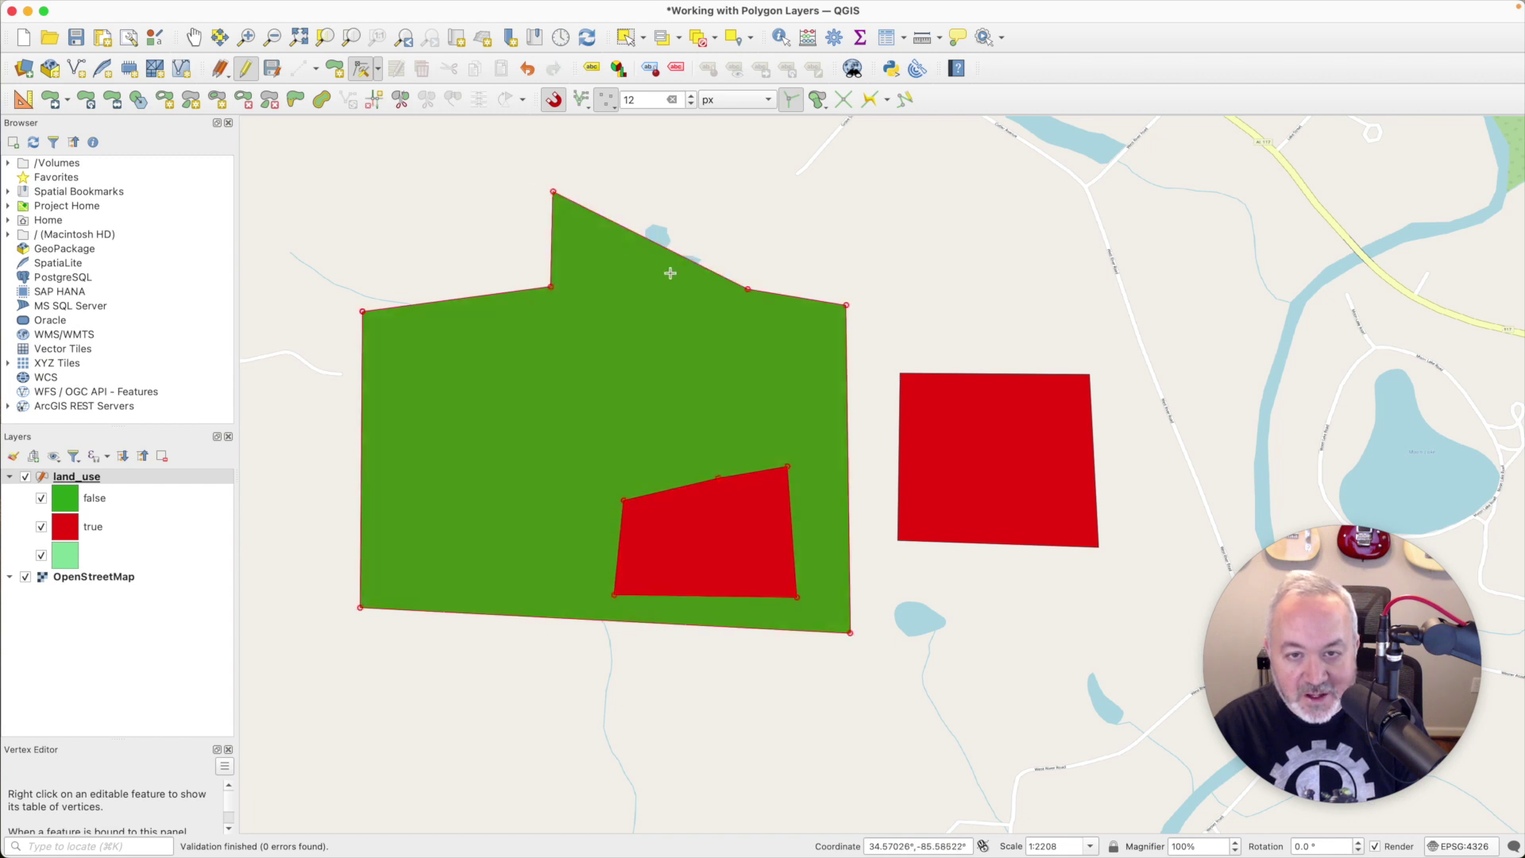
Step: Pull a second vertex of the green polygon's northern extension out to the northeast to square it off, and undo the extension's vertex edits
left_click_drag(554, 287, 748, 198)
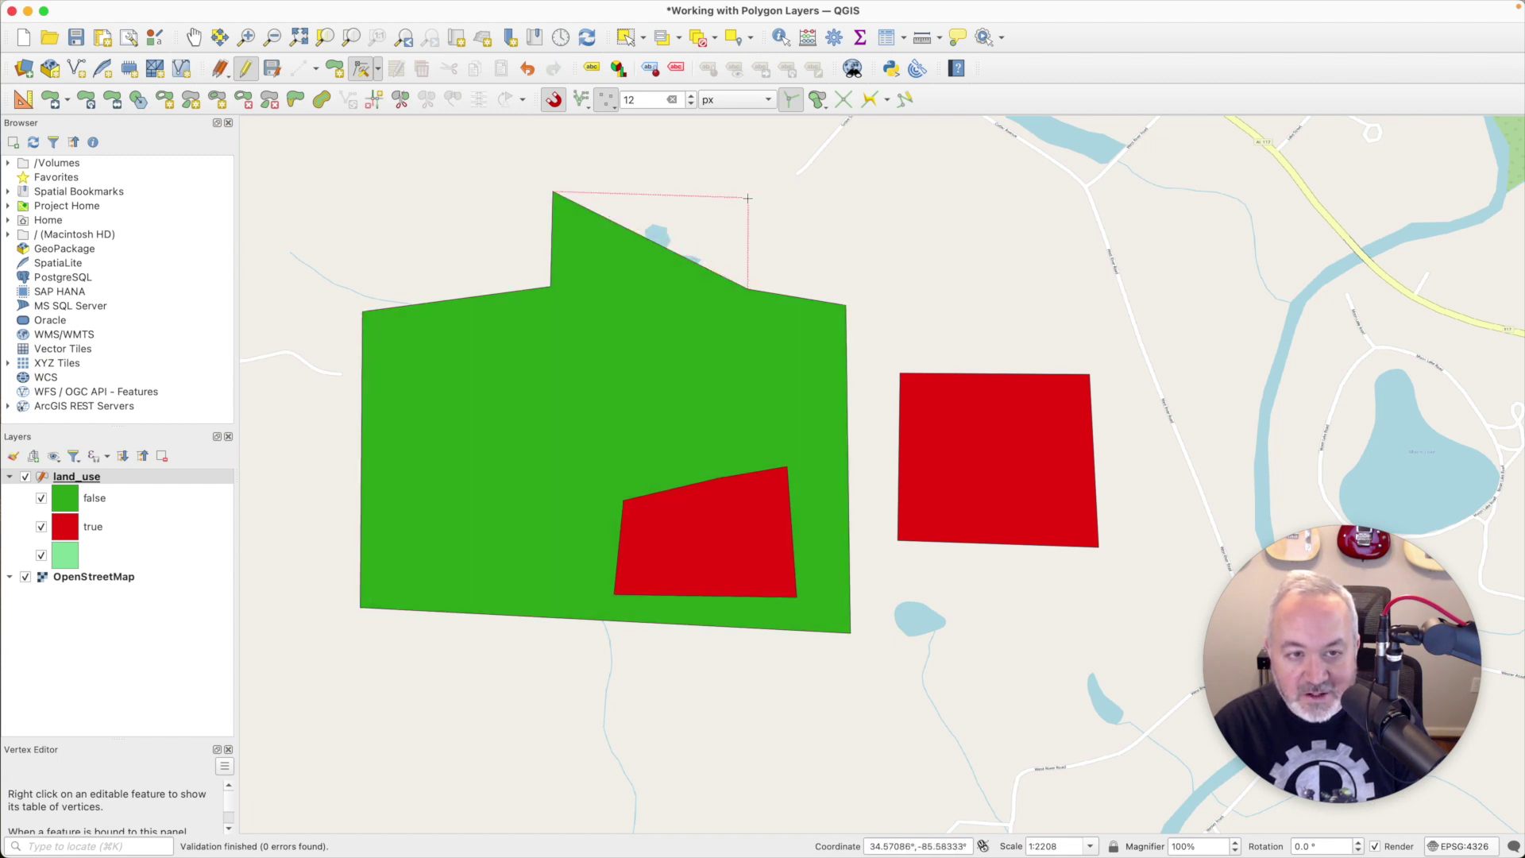
left_click(748, 198)
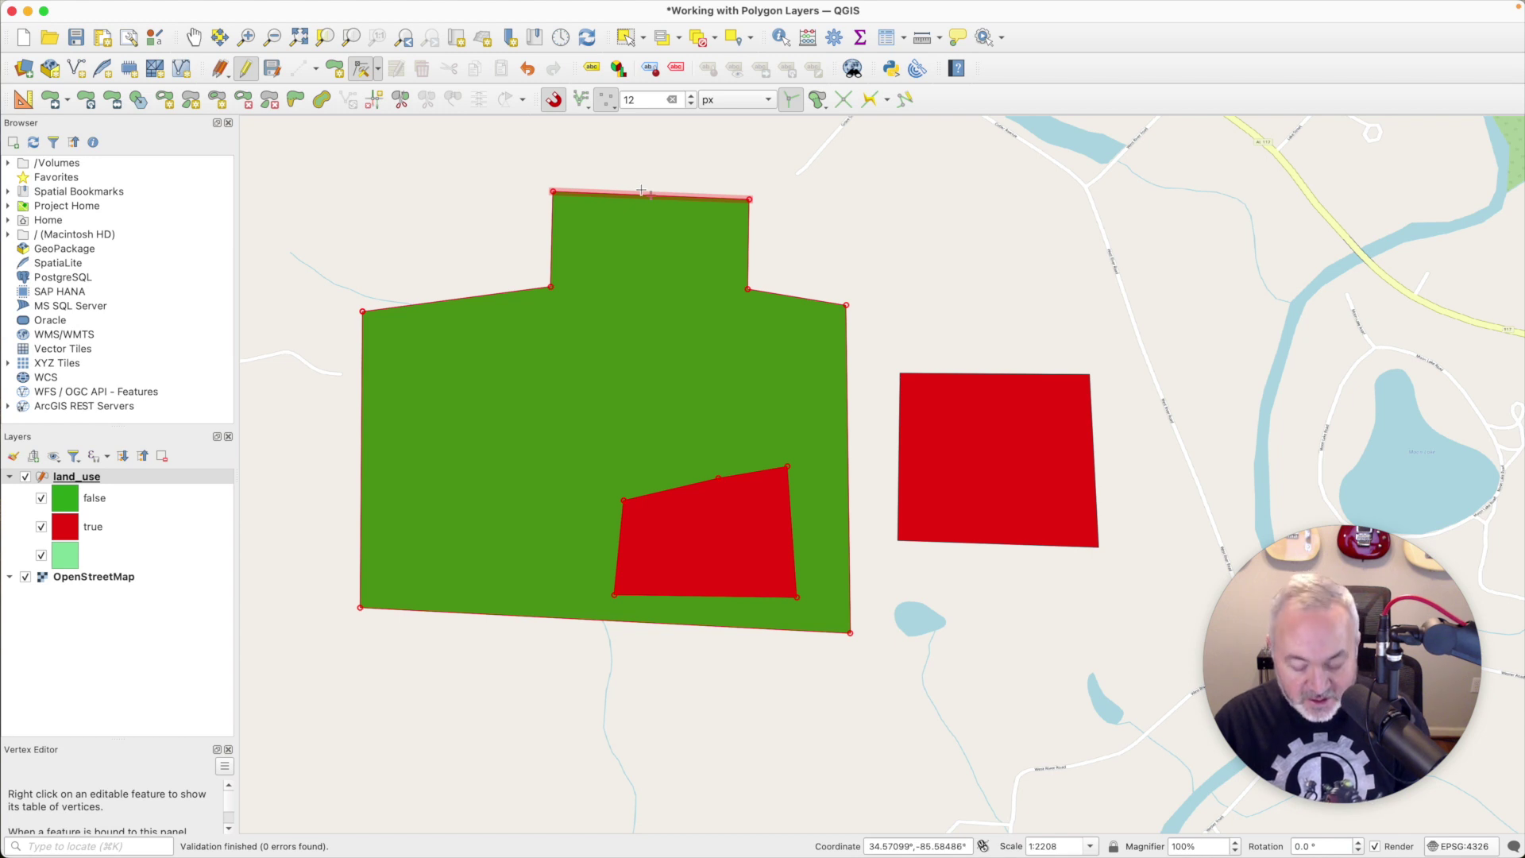
key("super+z")
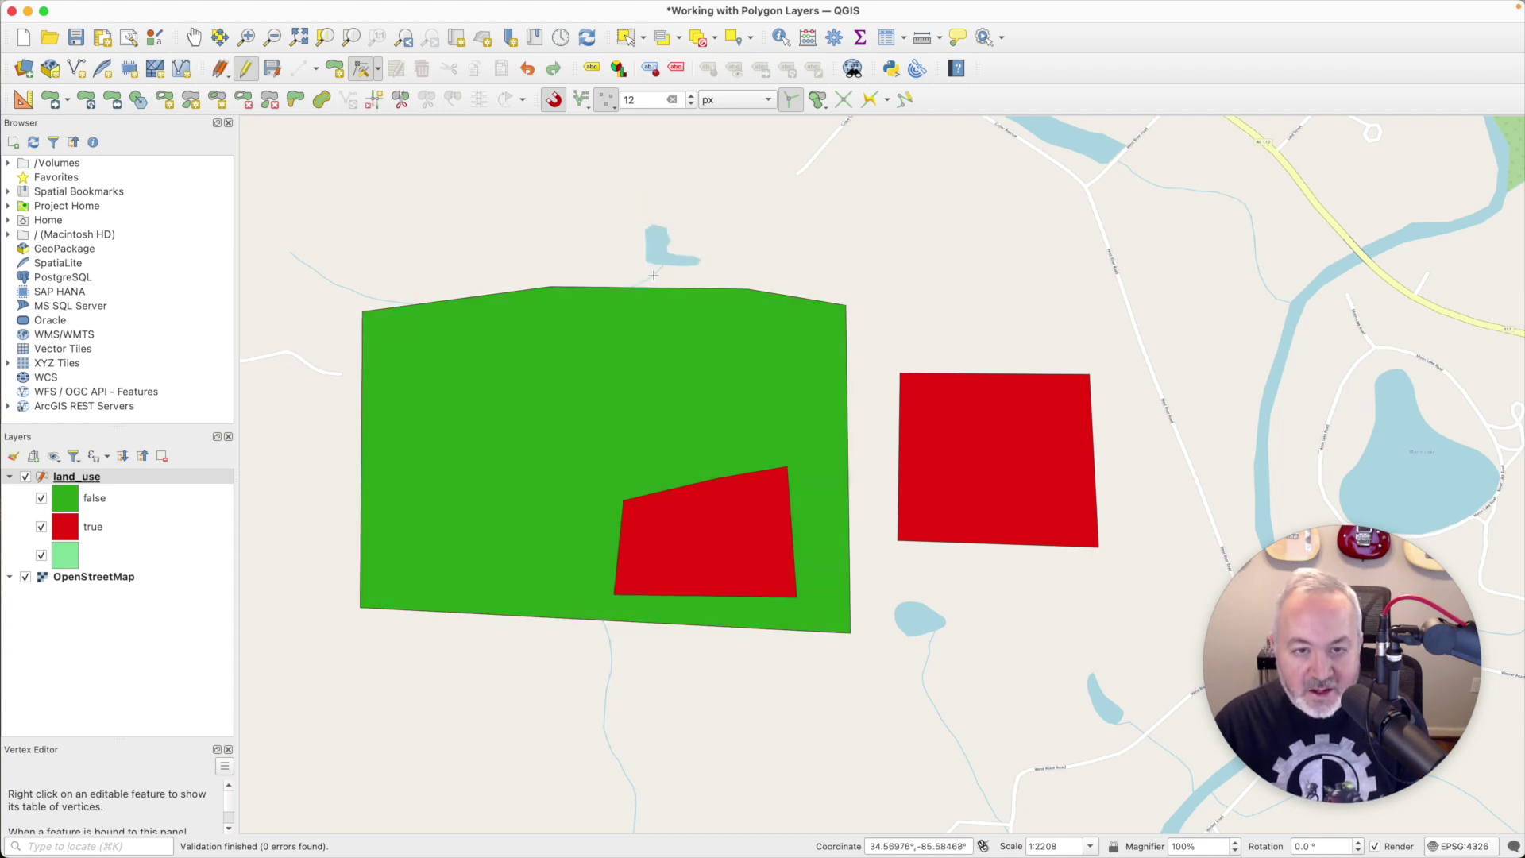
Step: Extend the green polygon's northern edge with a rectangular block using Reshape Features, and undo the reshape
left_click(296, 99)
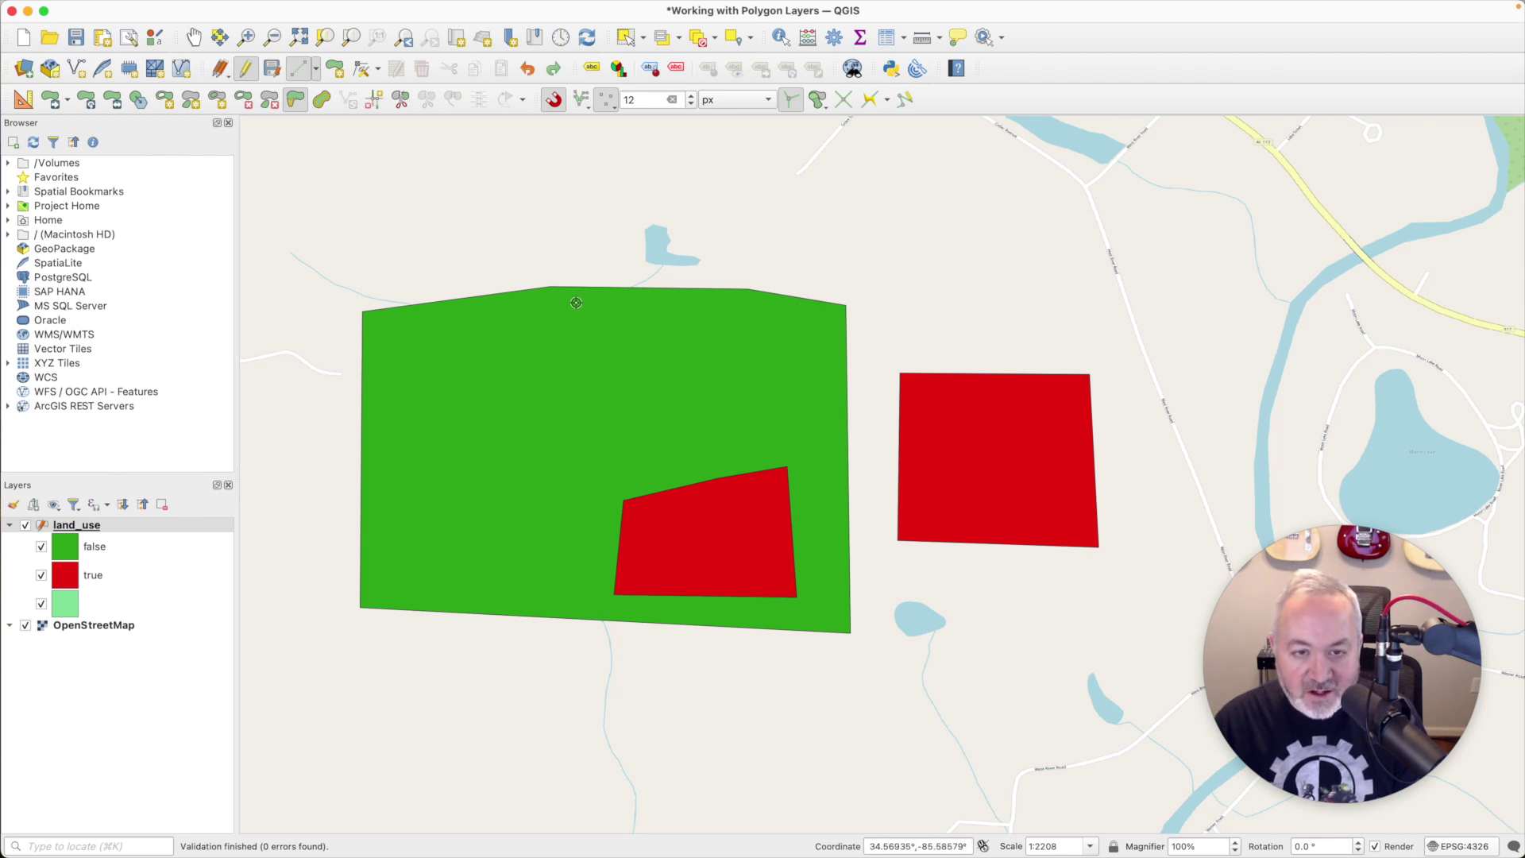
left_click(565, 300)
left_click(562, 193)
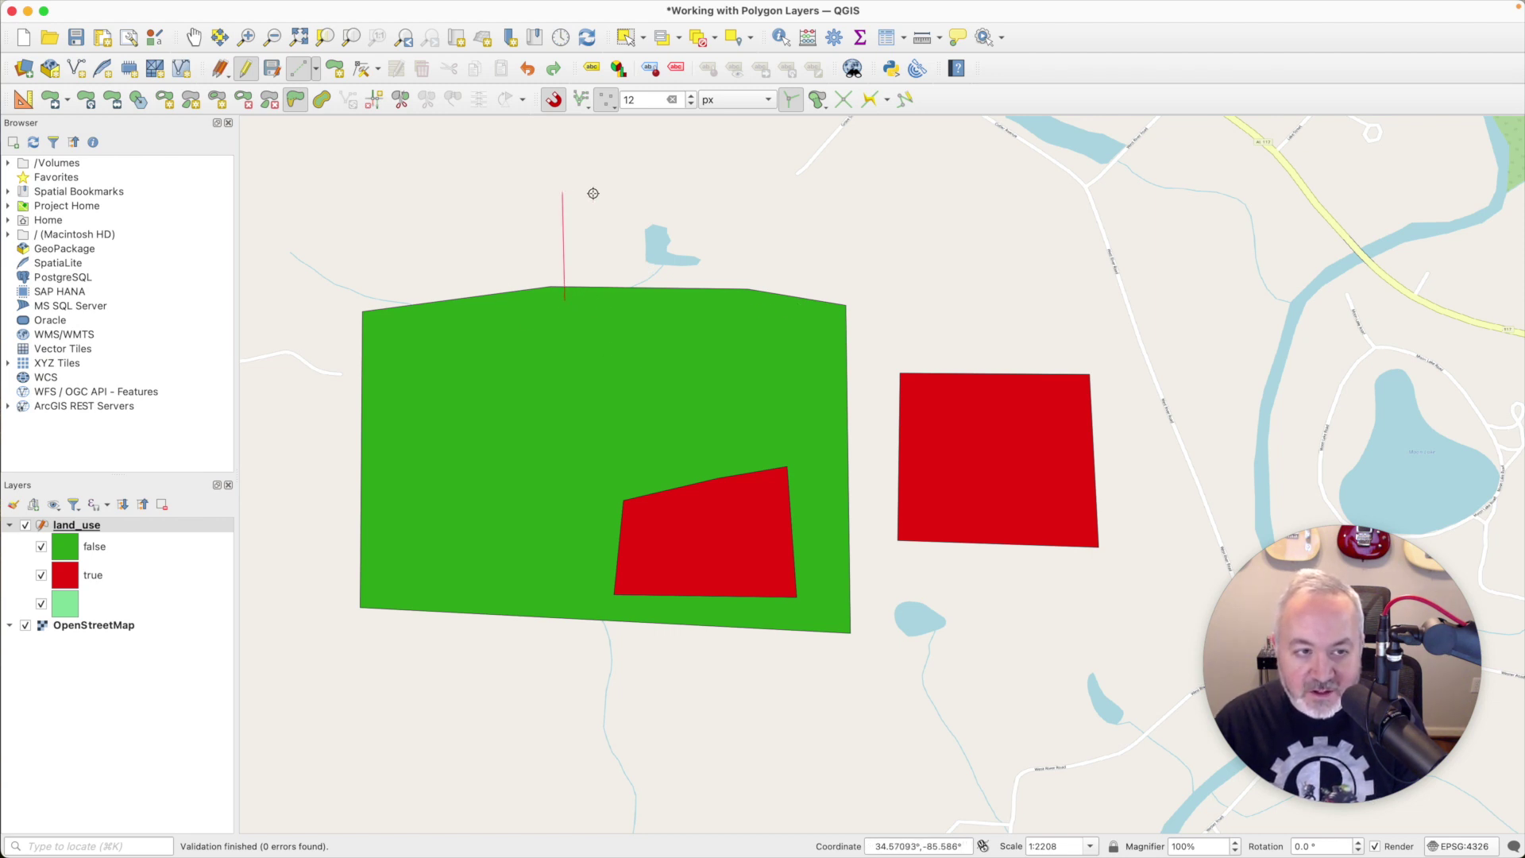
left_click(747, 195)
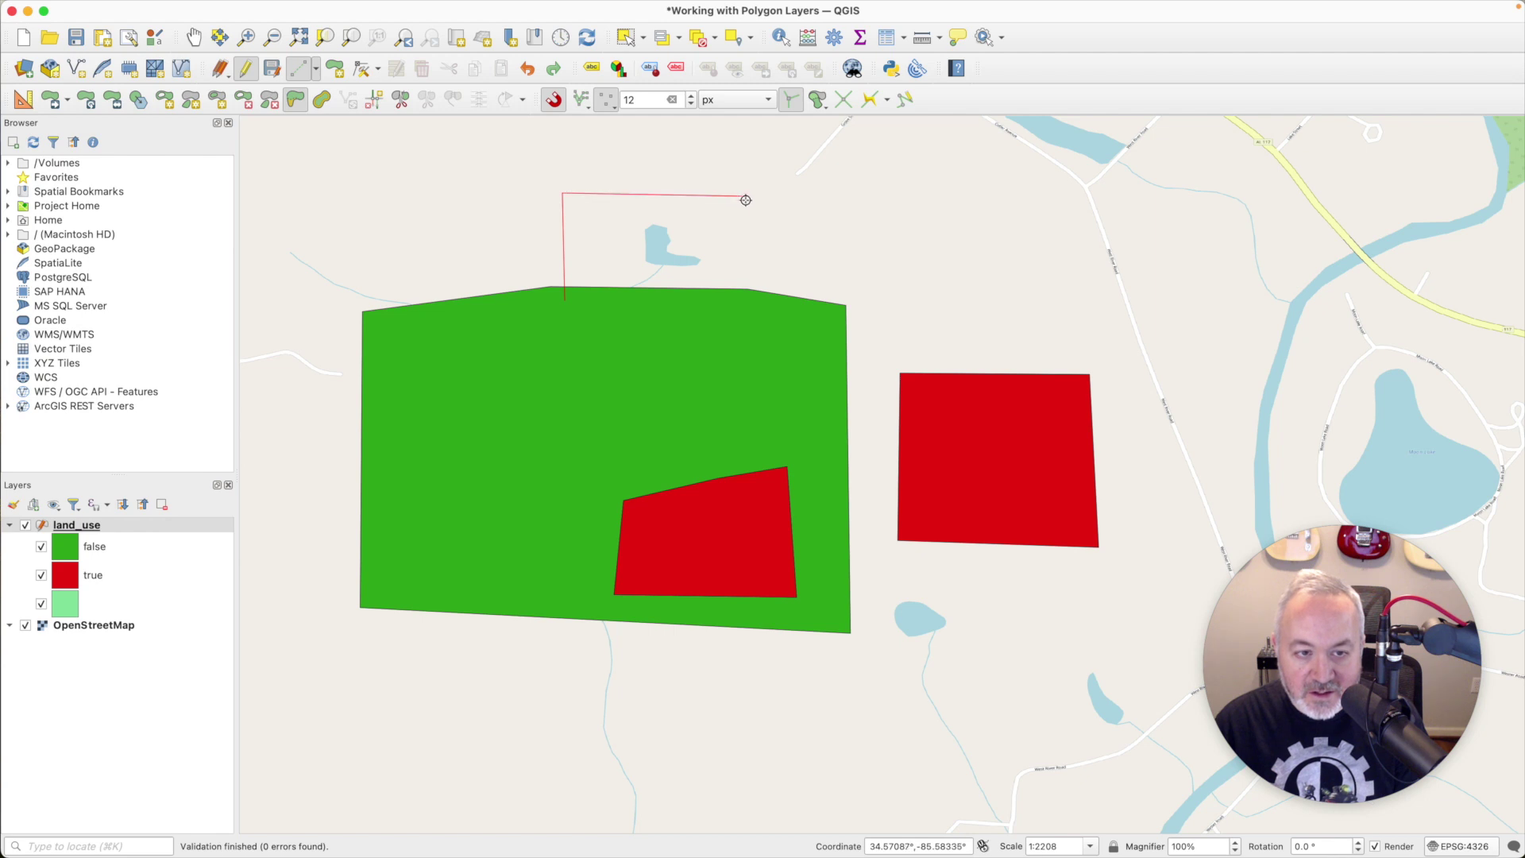
left_click(747, 304)
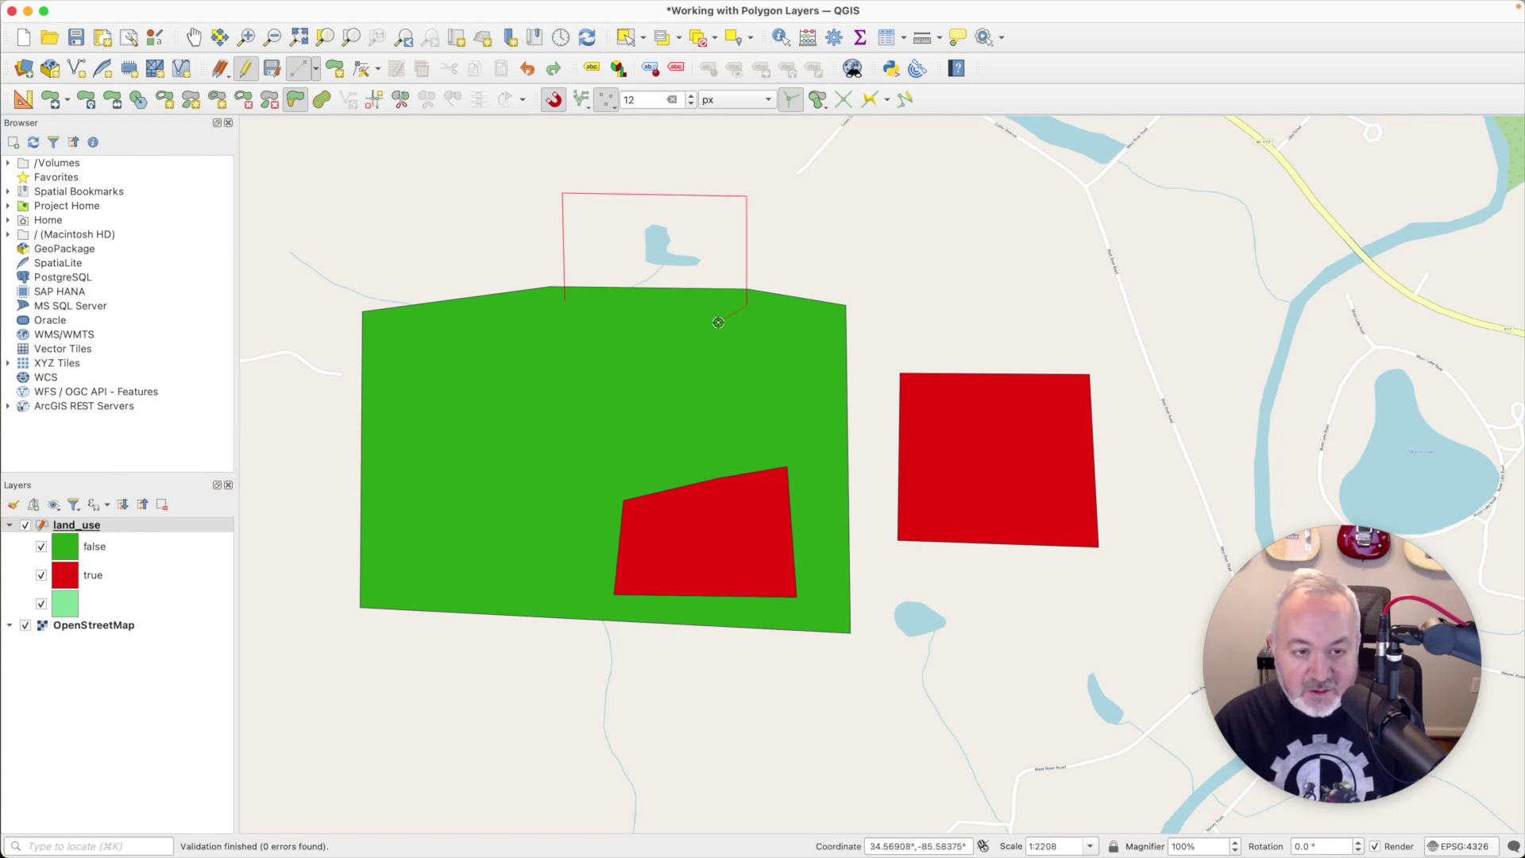
right_click(709, 325)
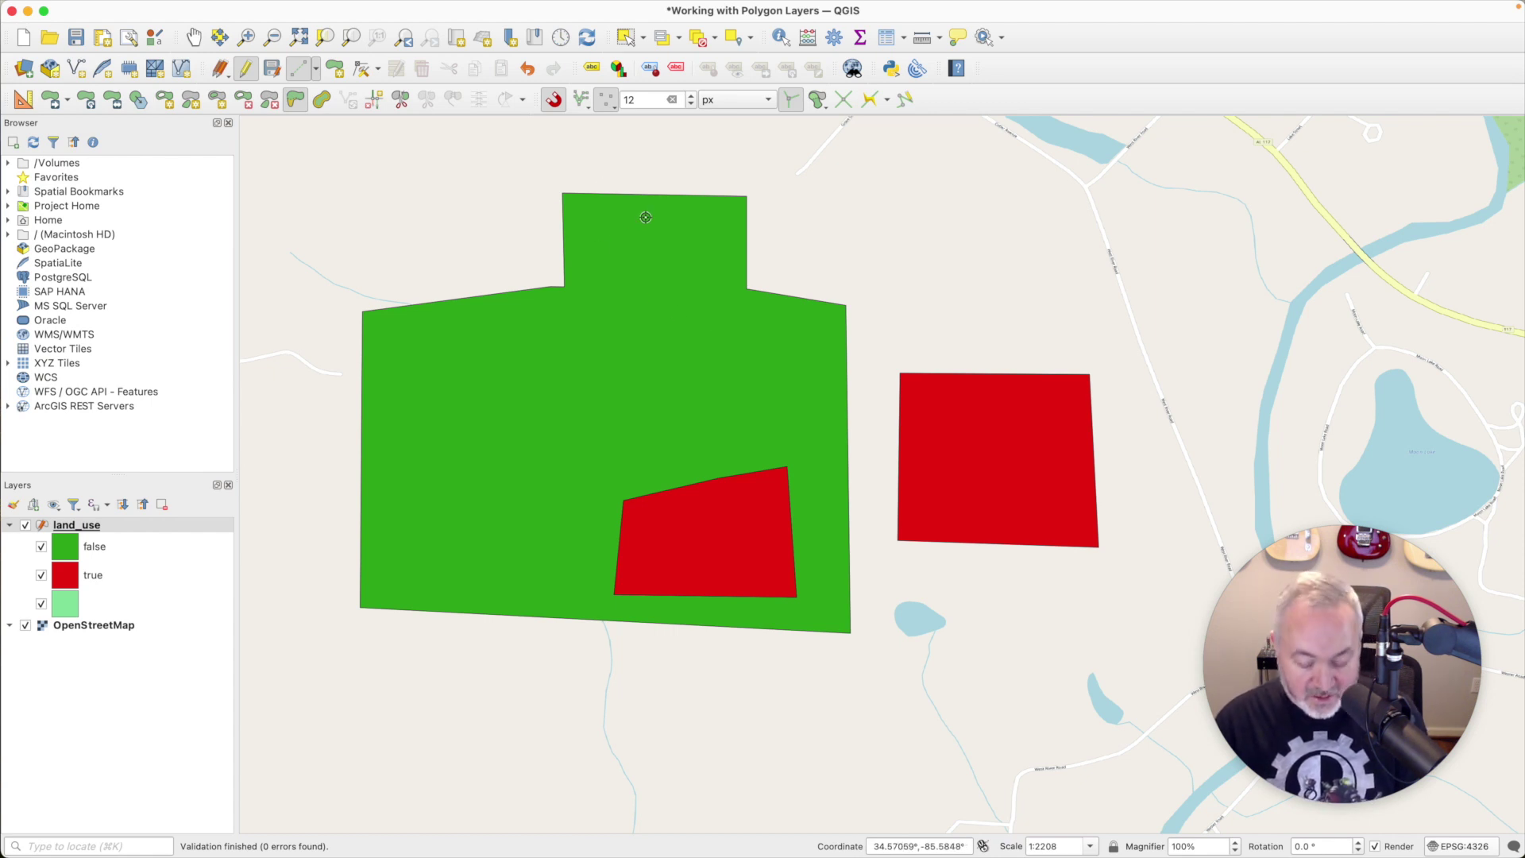
key("super+z")
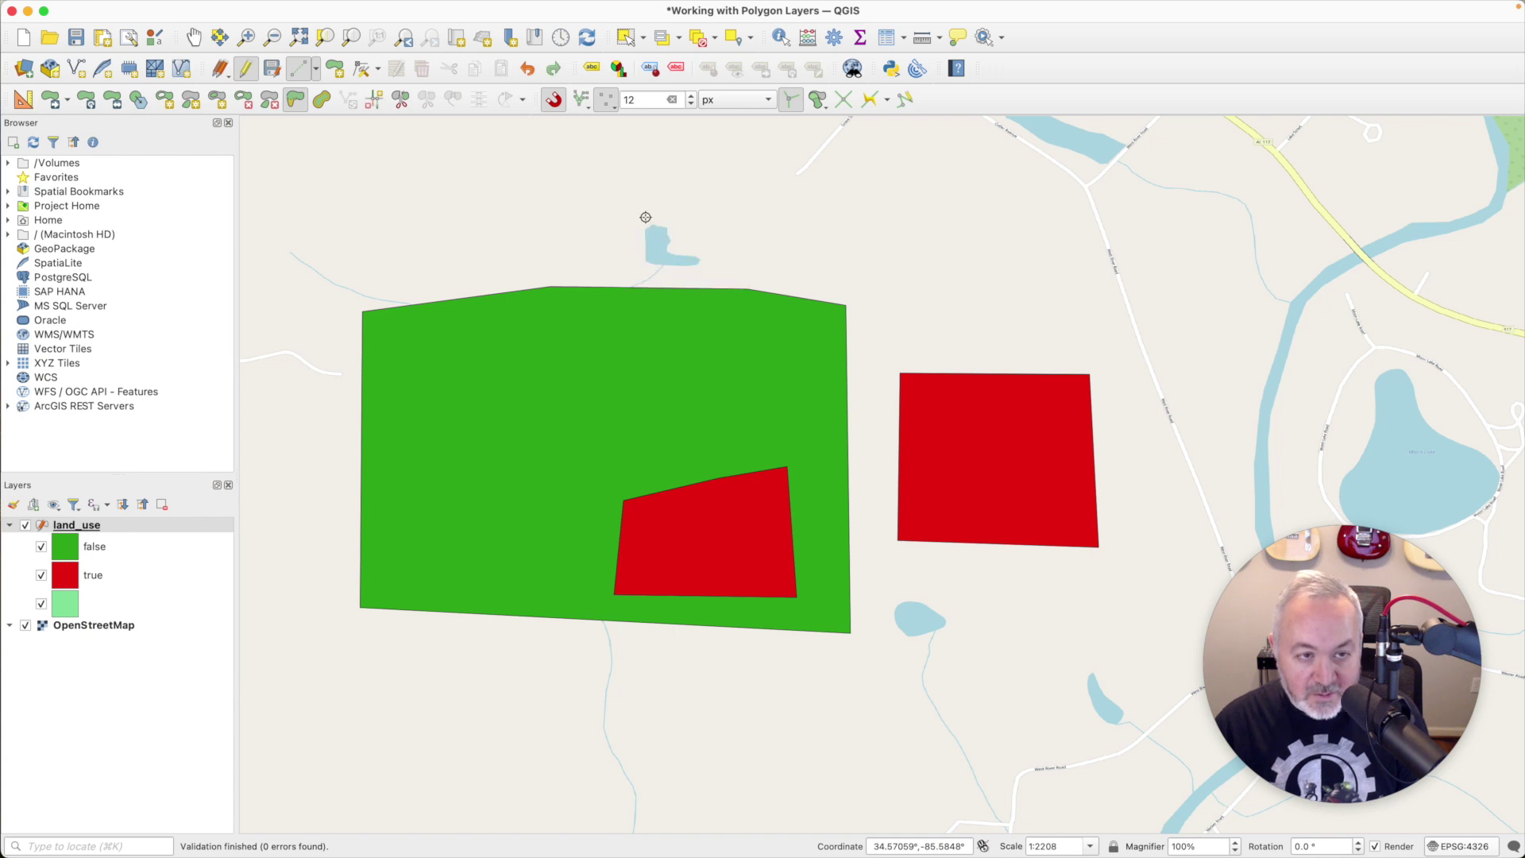
Step: Cut a rectangular notch into the green polygon's northern edge with Reshape Features, and undo the cut
left_click(569, 269)
left_click(569, 370)
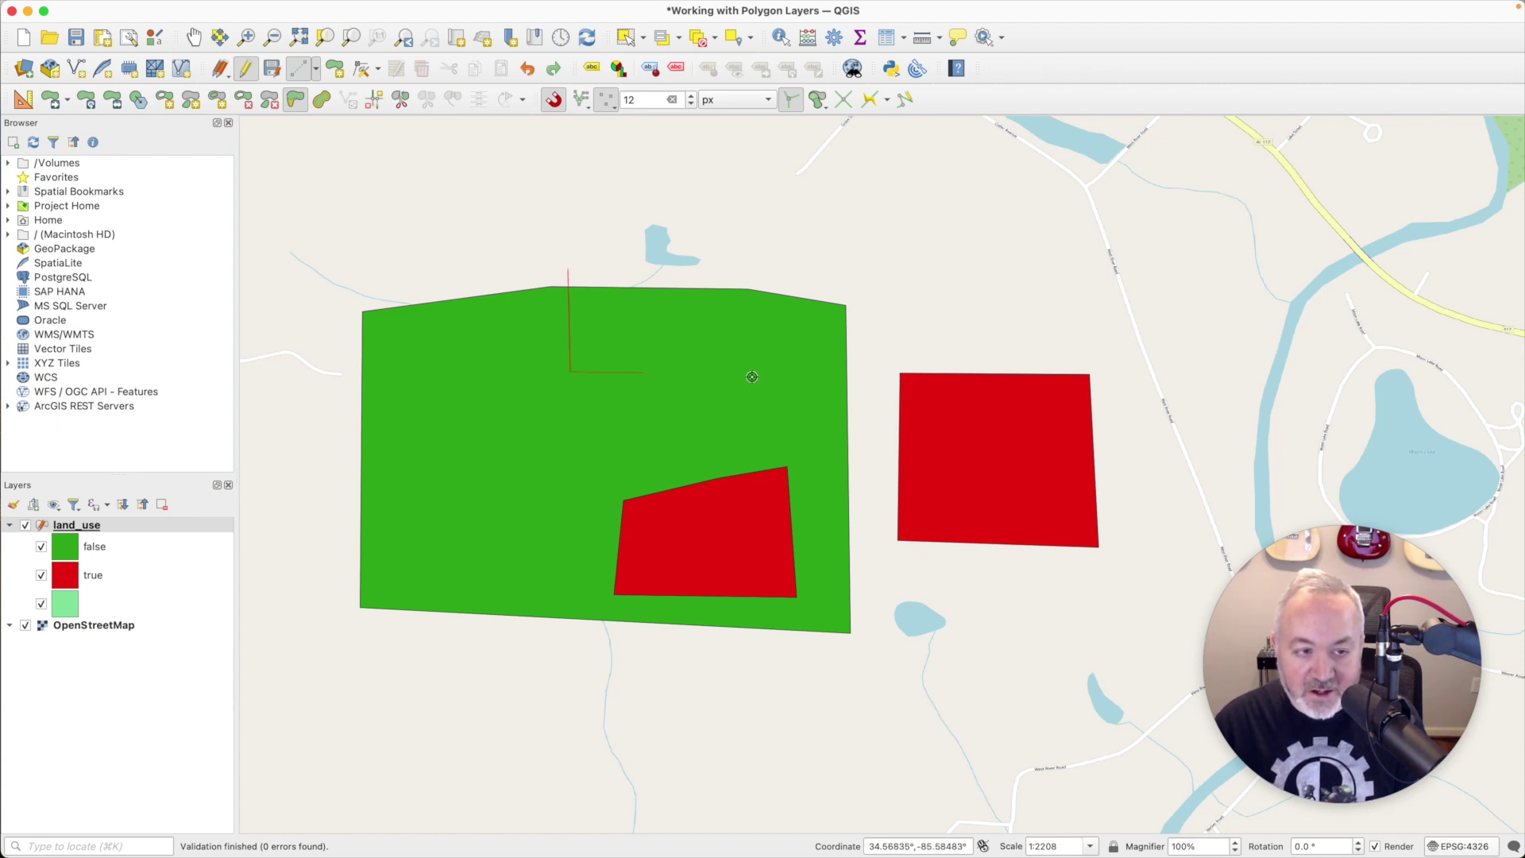
left_click(724, 368)
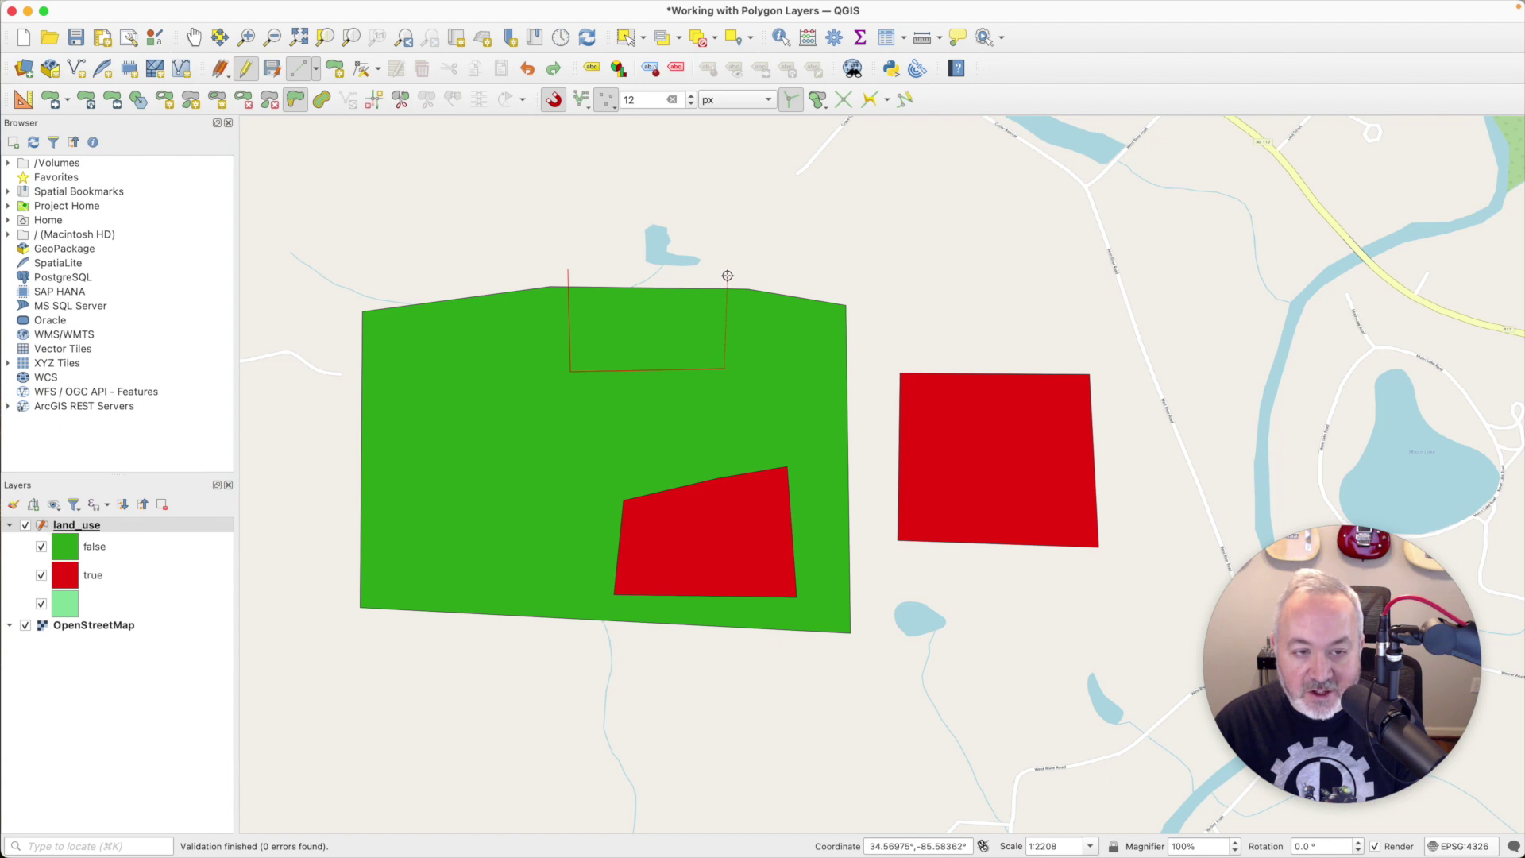
left_click(727, 275)
right_click(741, 247)
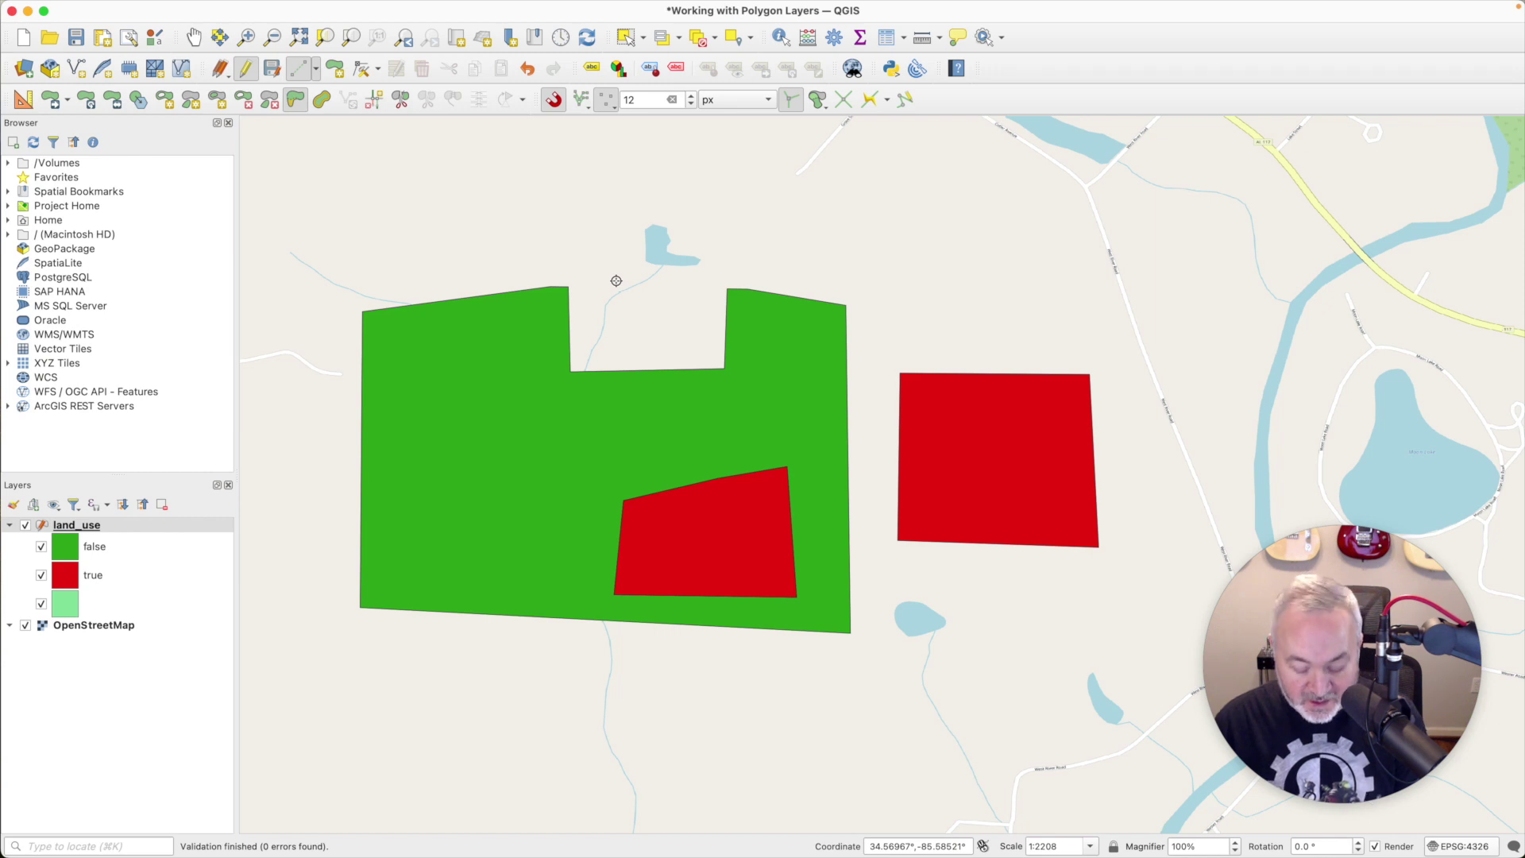
key("super+z")
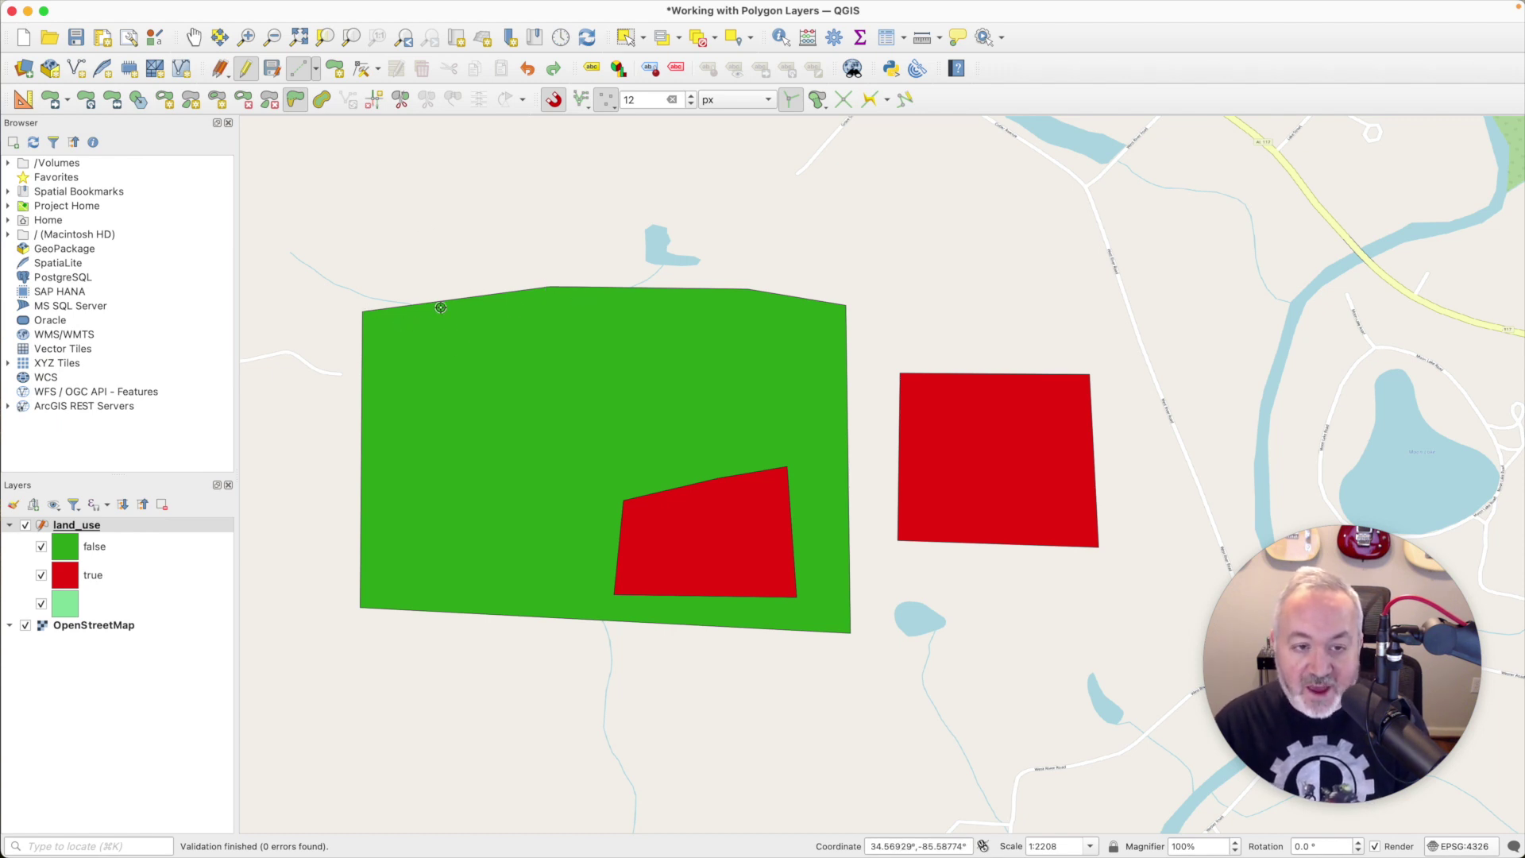
Step: Reshape the green polygon's northern edge into a zigzag with three peaks and two troughs between them
left_click(395, 321)
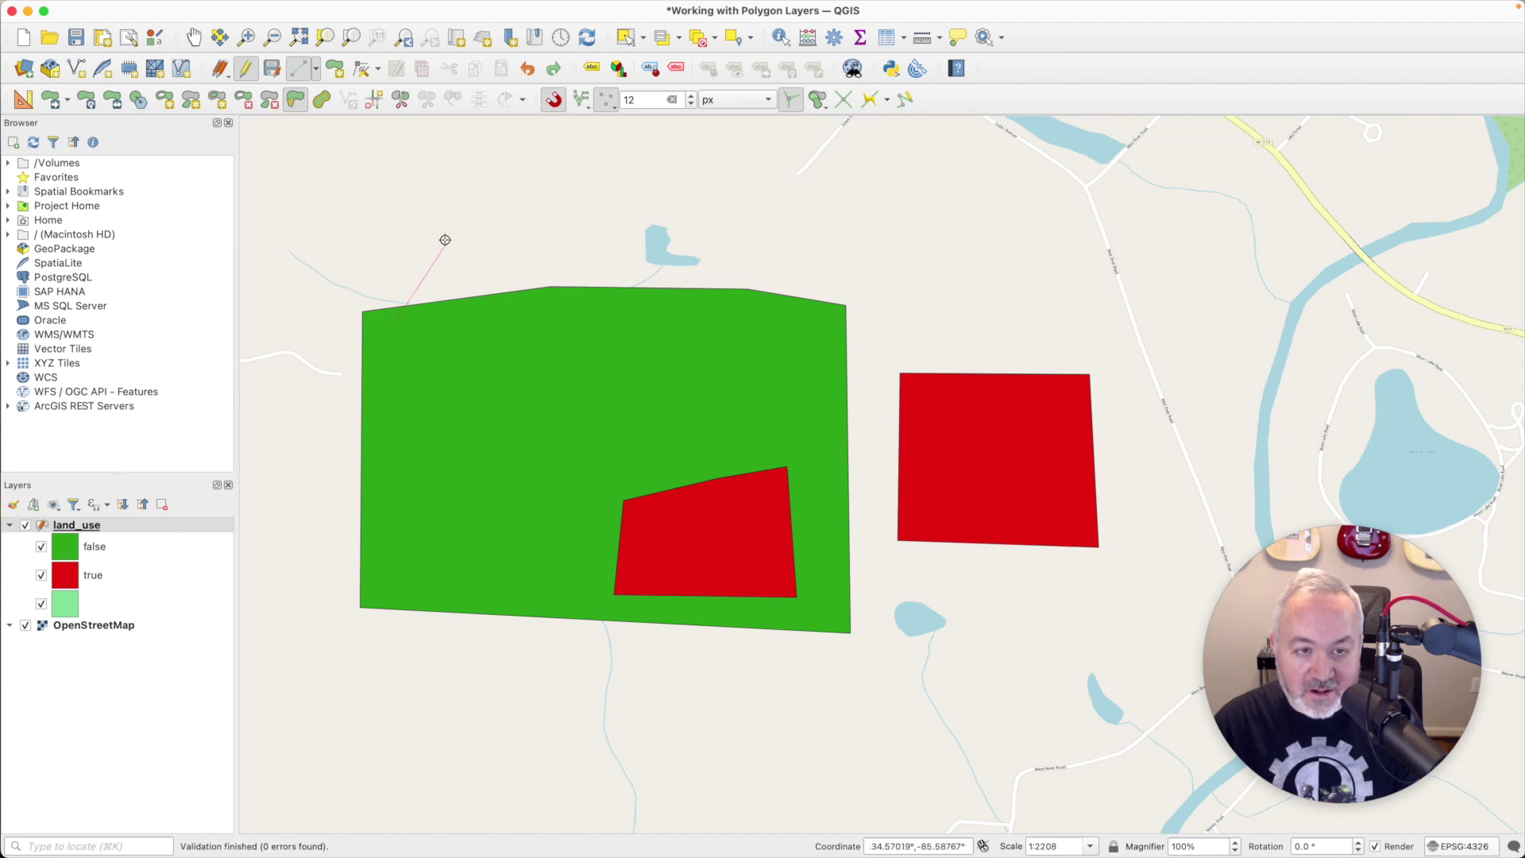
left_click(445, 239)
left_click(518, 370)
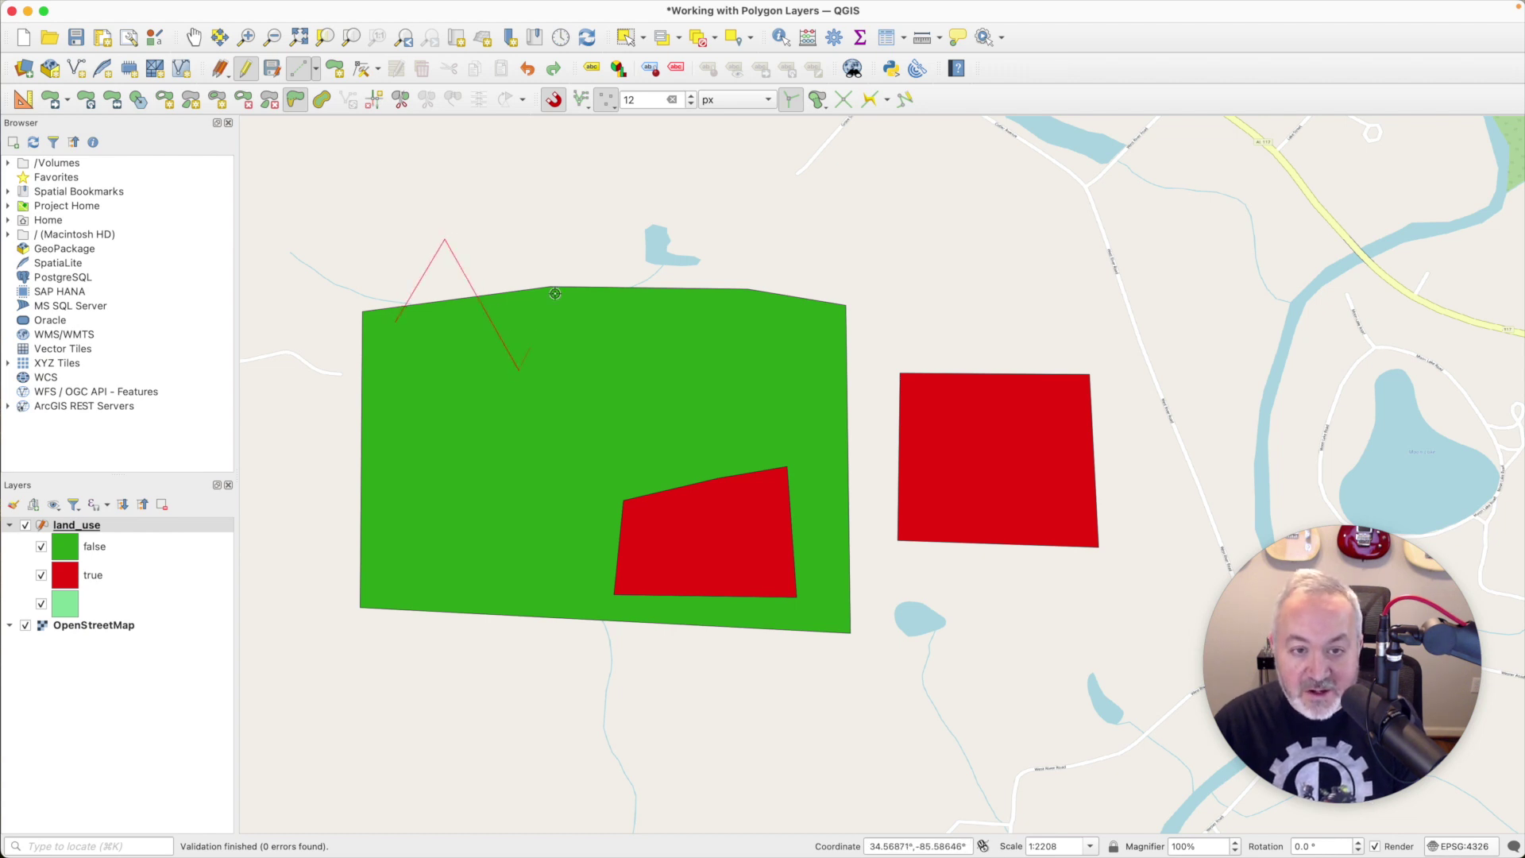
left_click(574, 248)
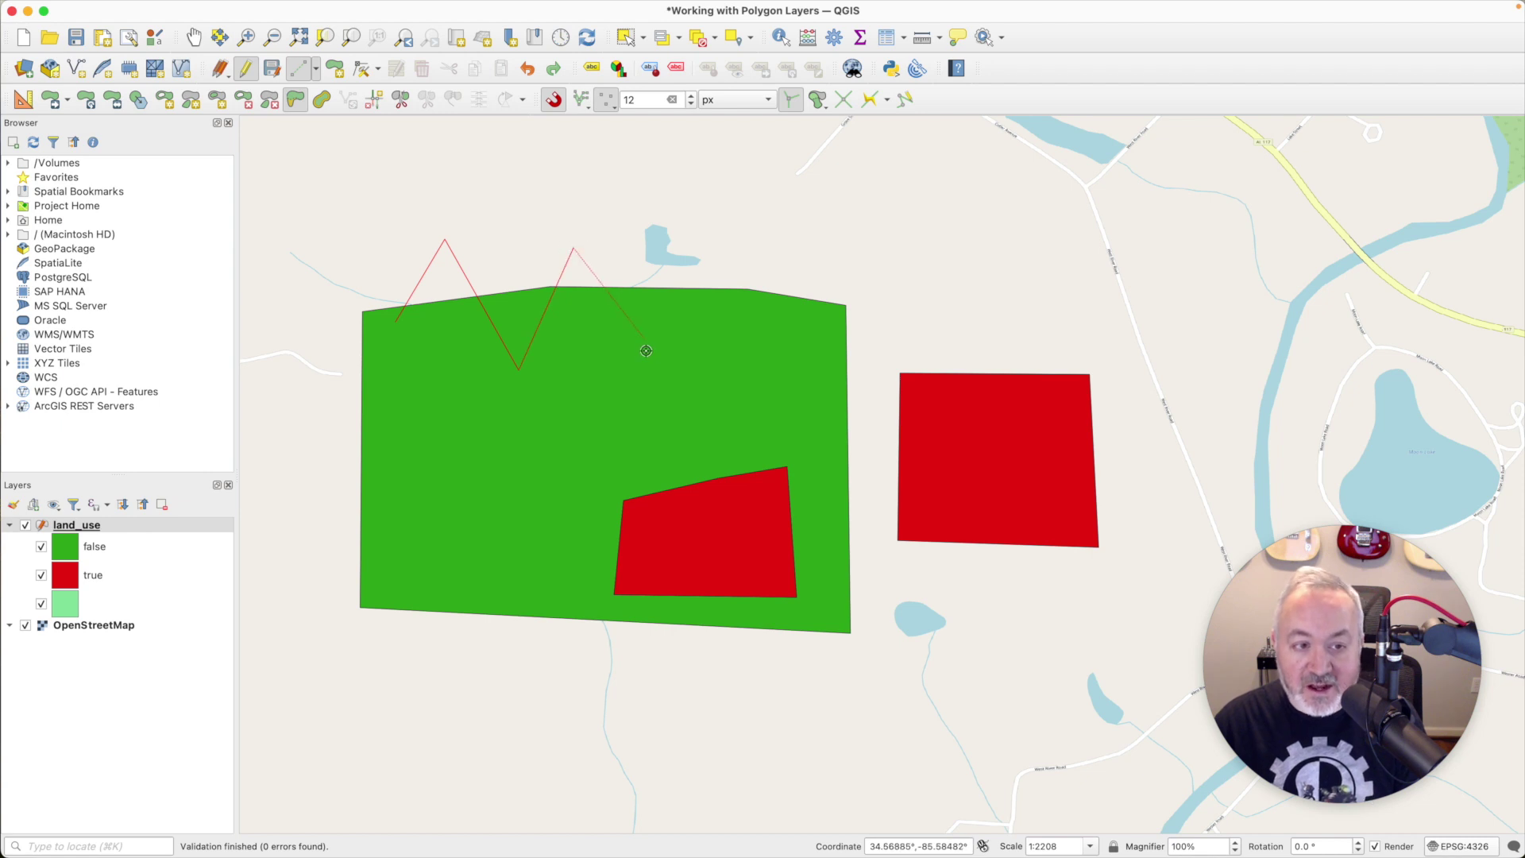
left_click(645, 365)
left_click(720, 239)
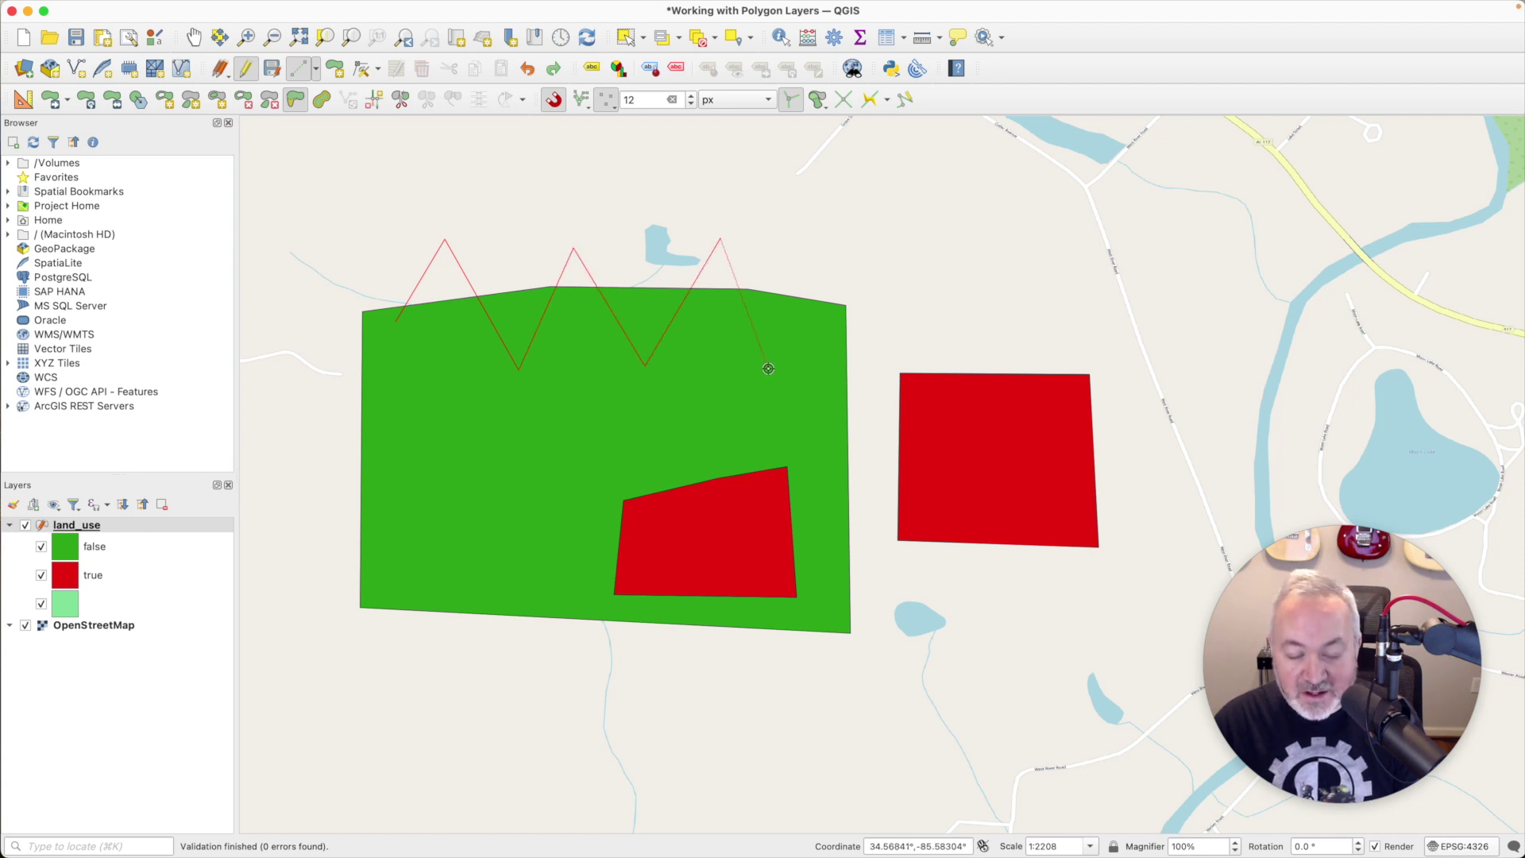
left_click(768, 369)
right_click(786, 341)
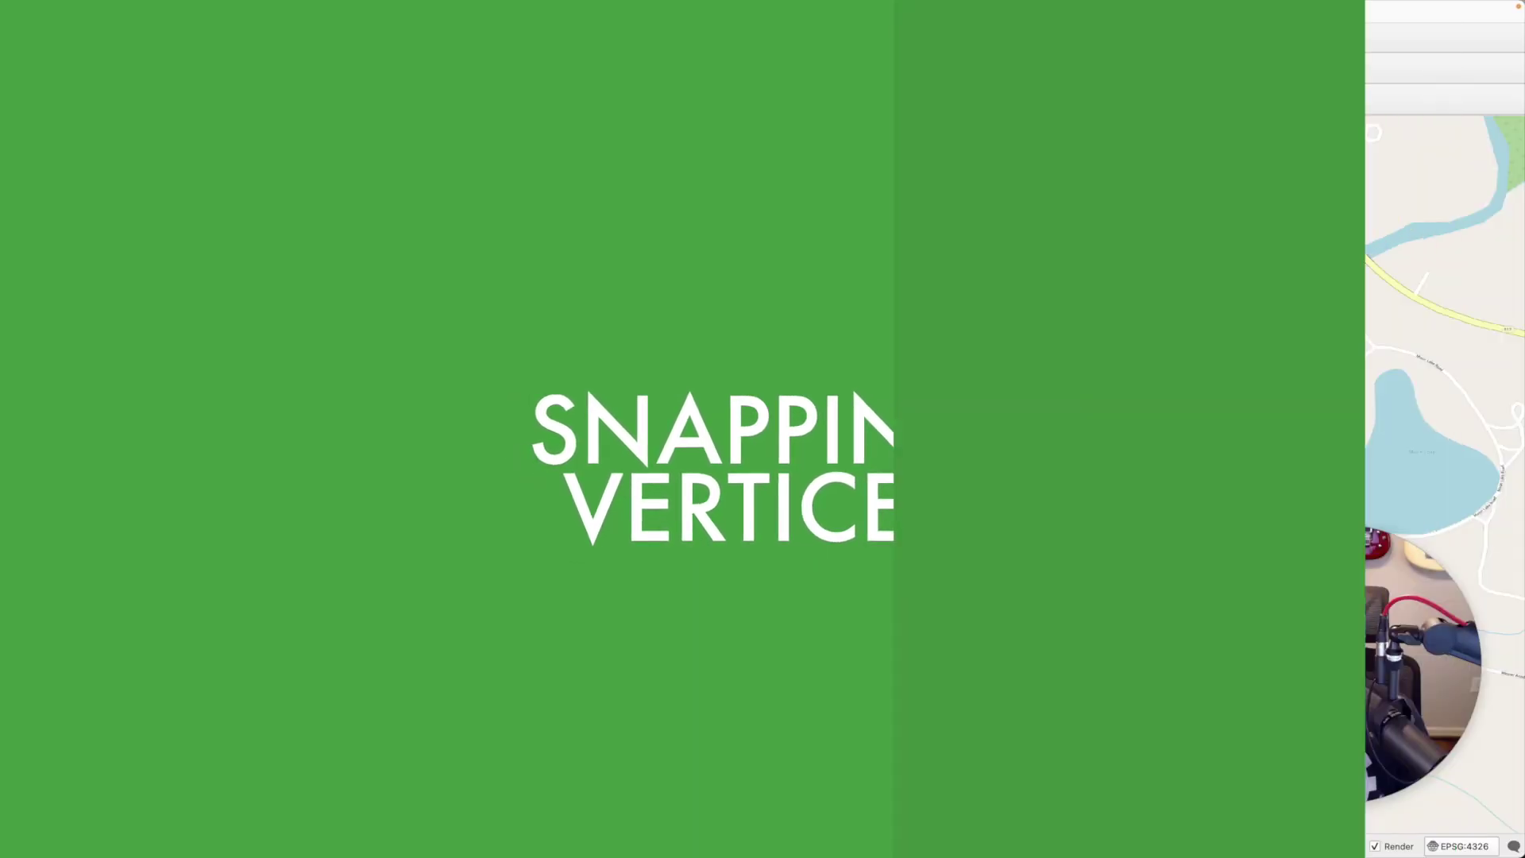
Step: Draw a new polygon north of the green one, snapping its southern boundary to each peak and trough of the zigzag edge
left_click(451, 134)
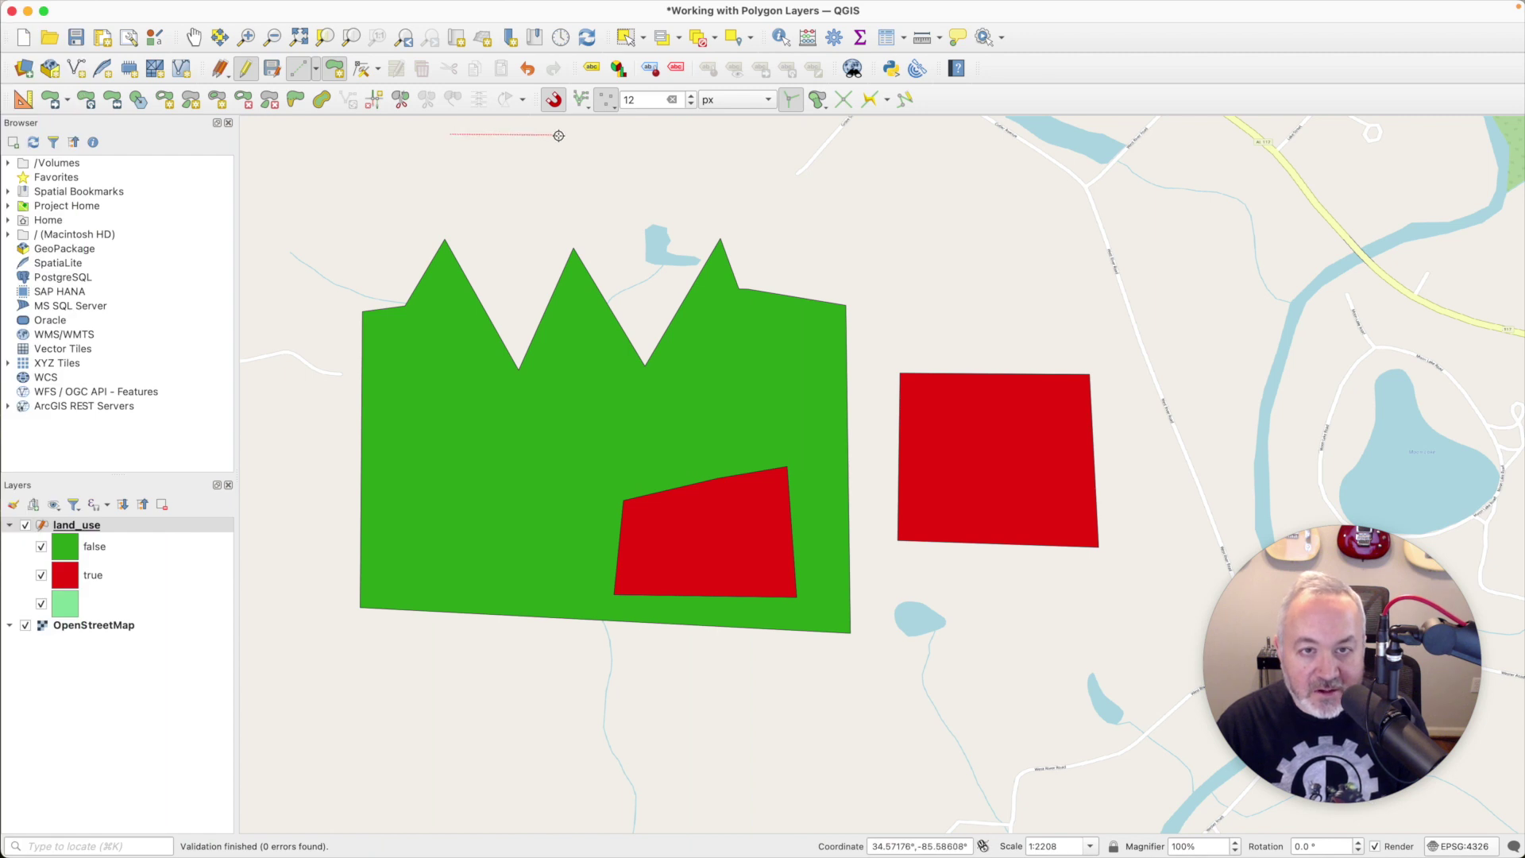
left_click(719, 142)
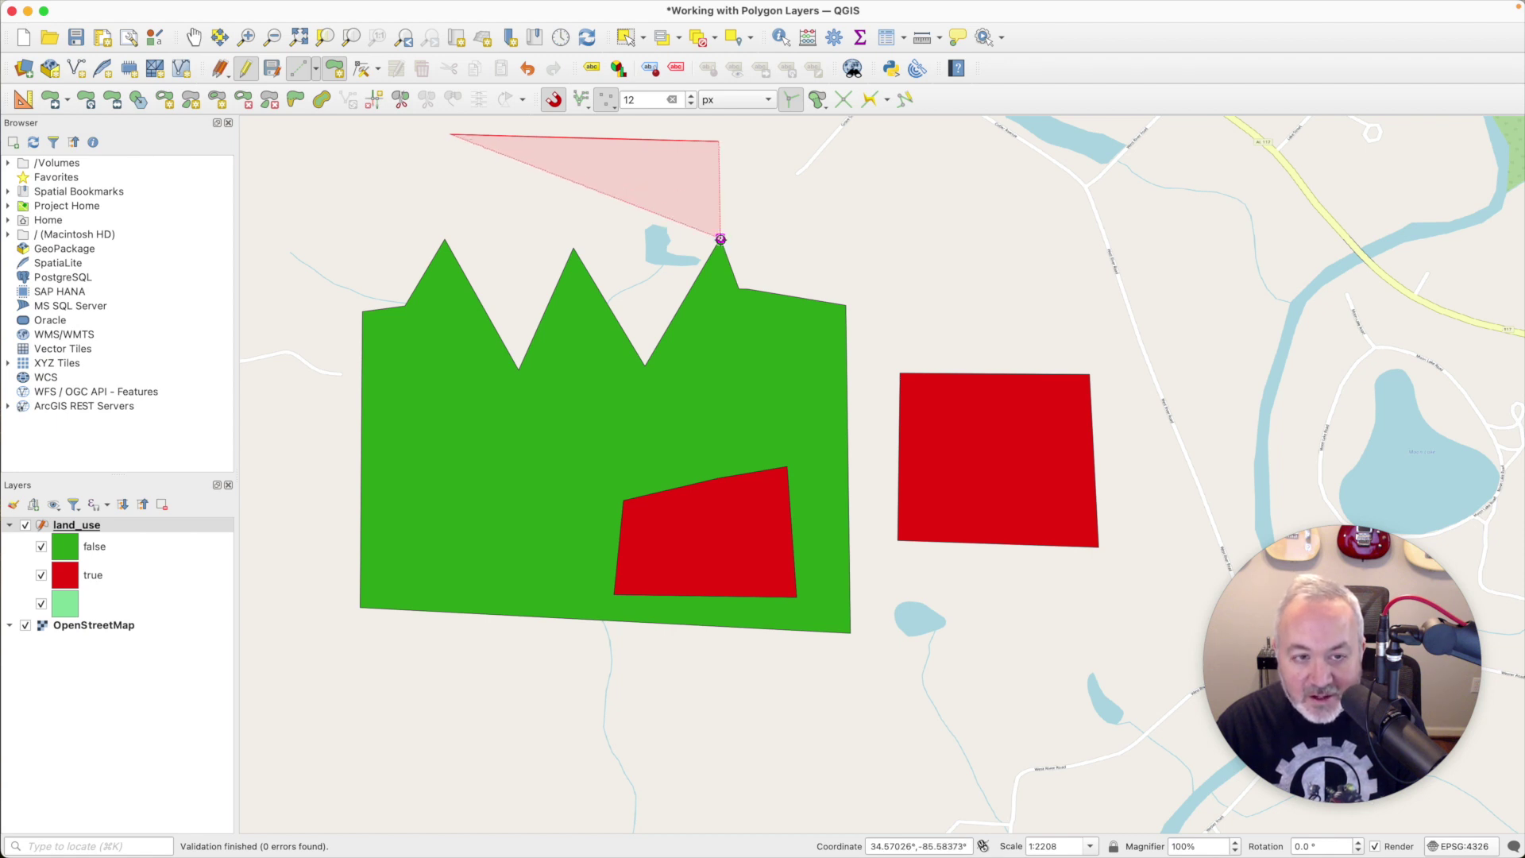
left_click(721, 239)
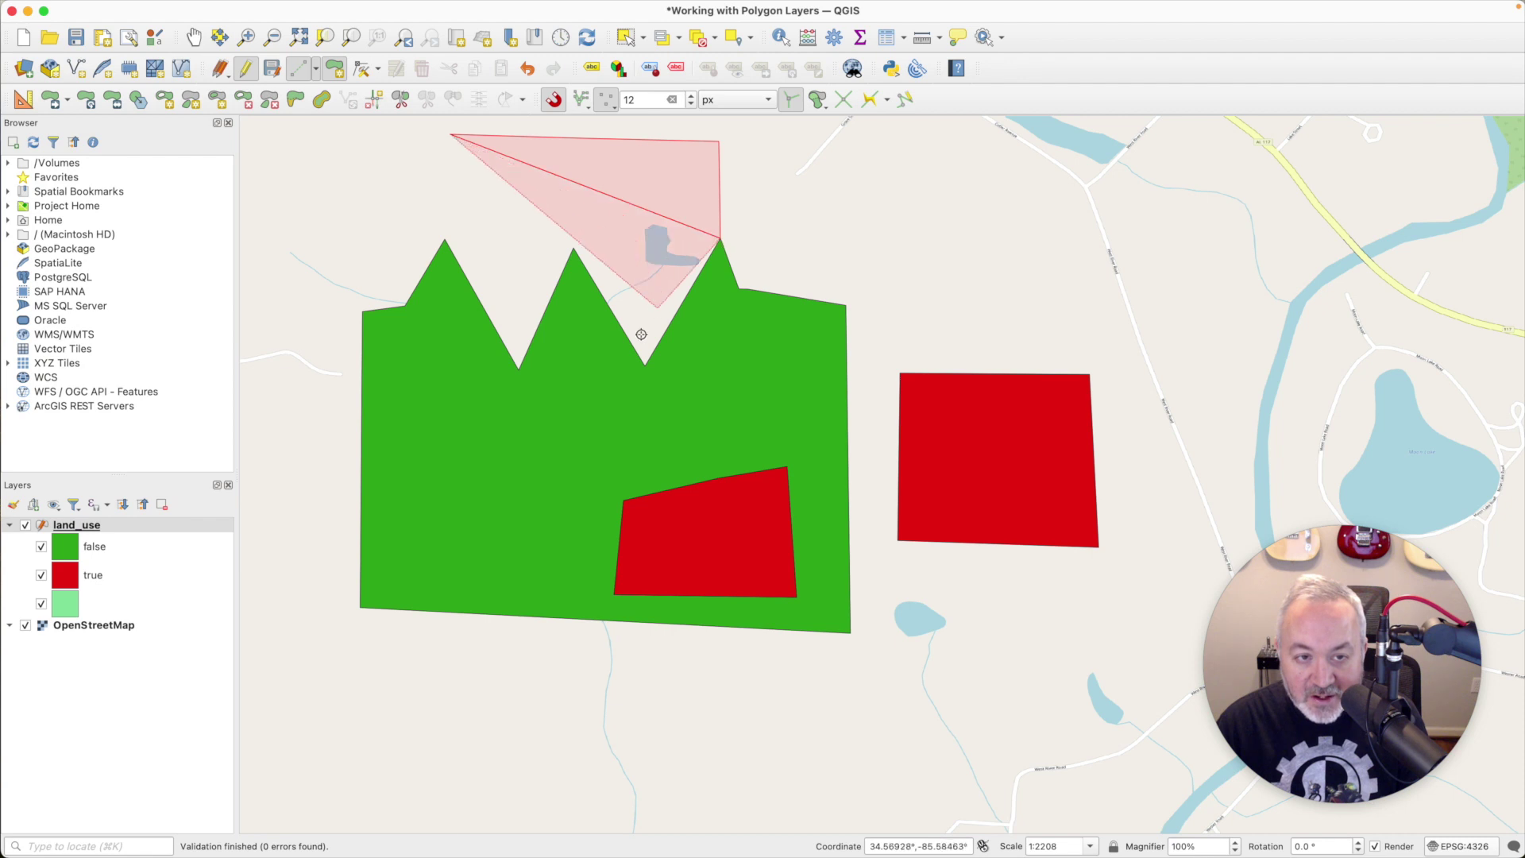
left_click(646, 365)
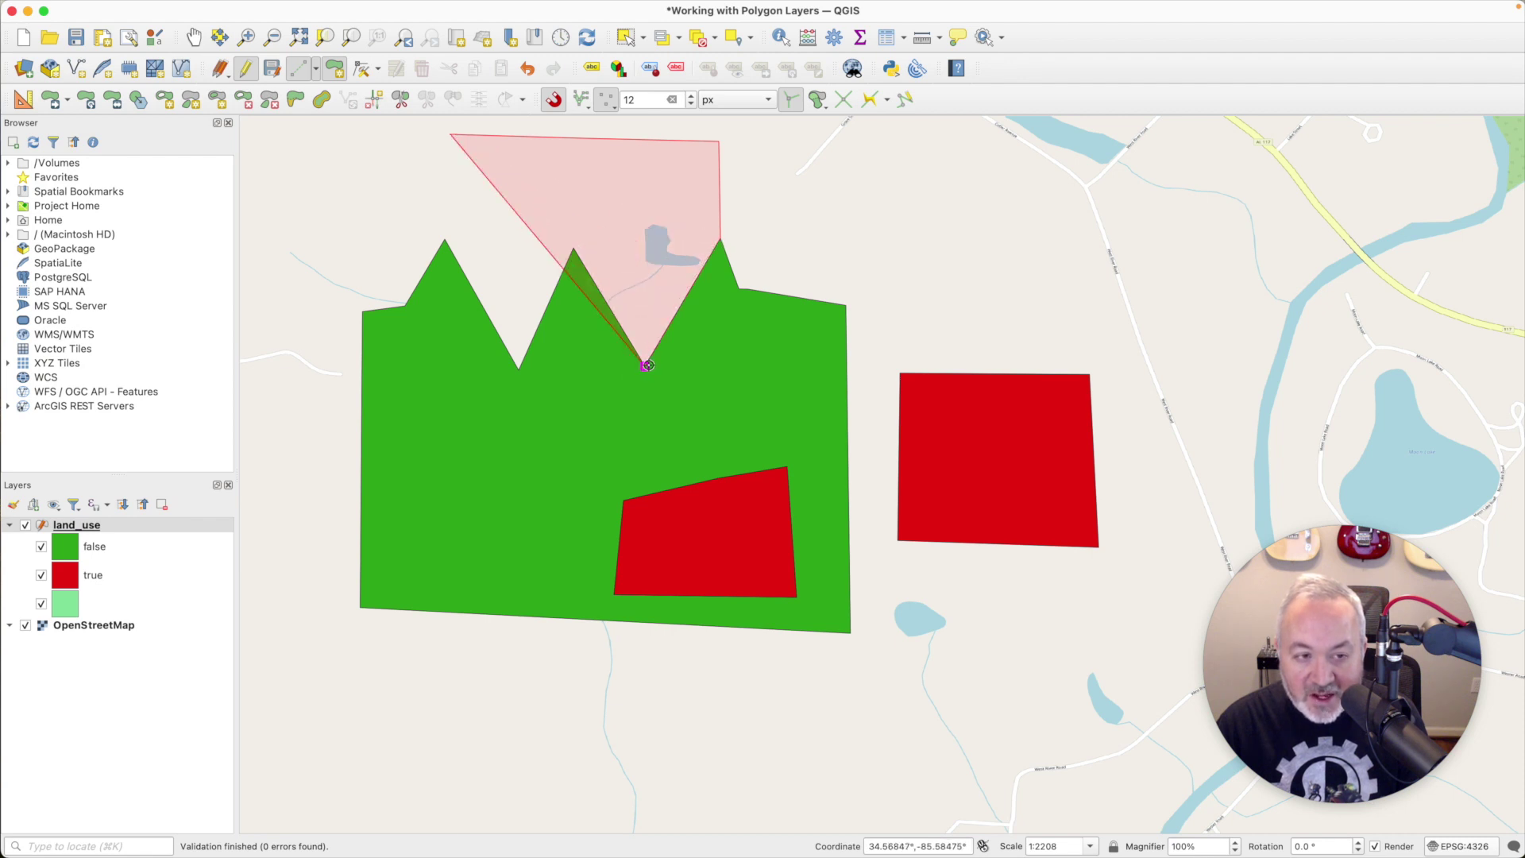
left_click(573, 248)
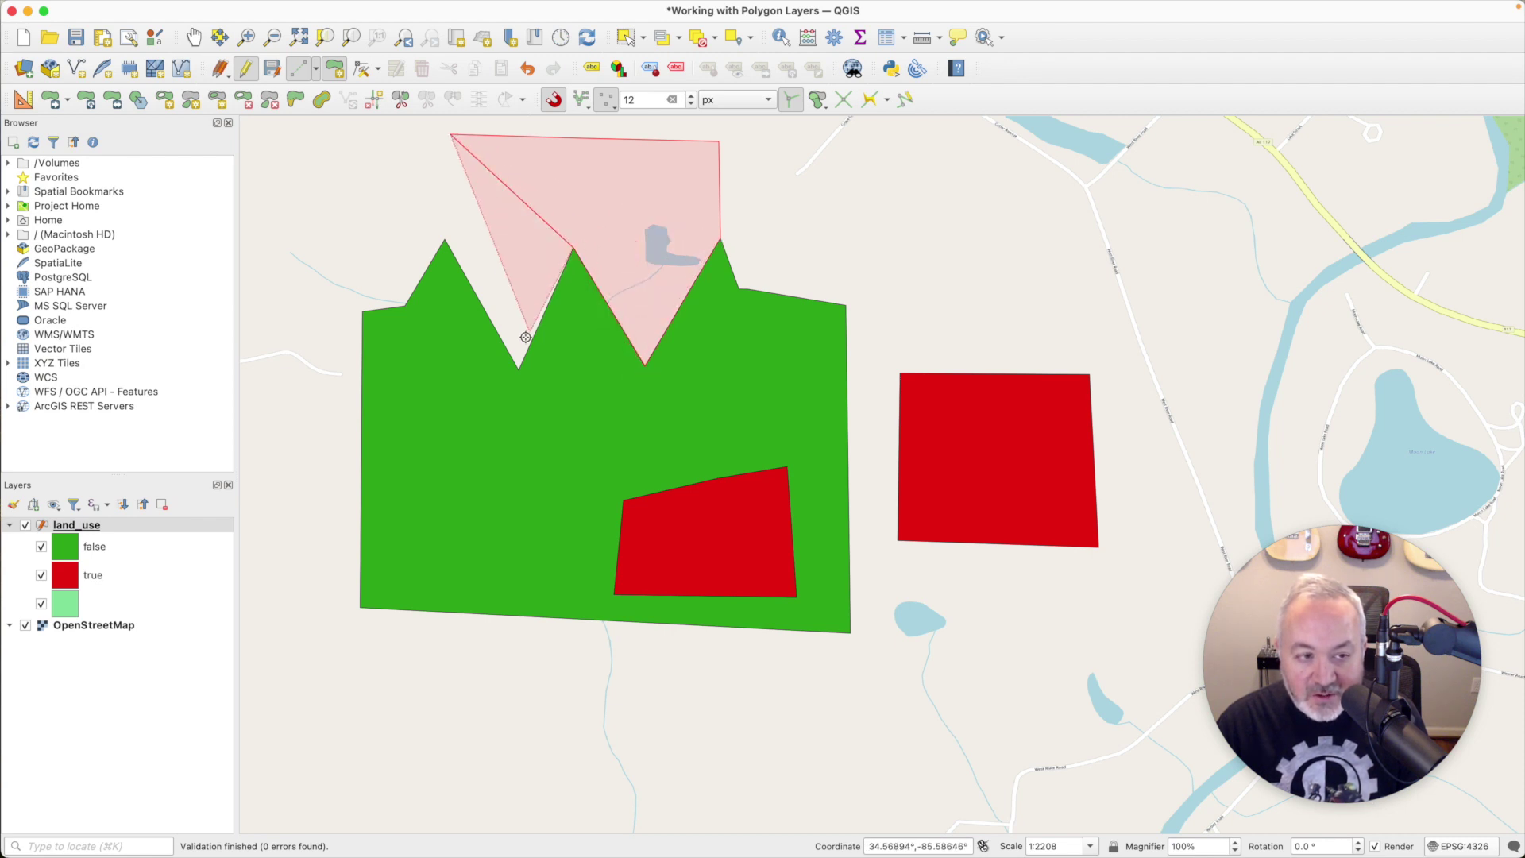
left_click(519, 367)
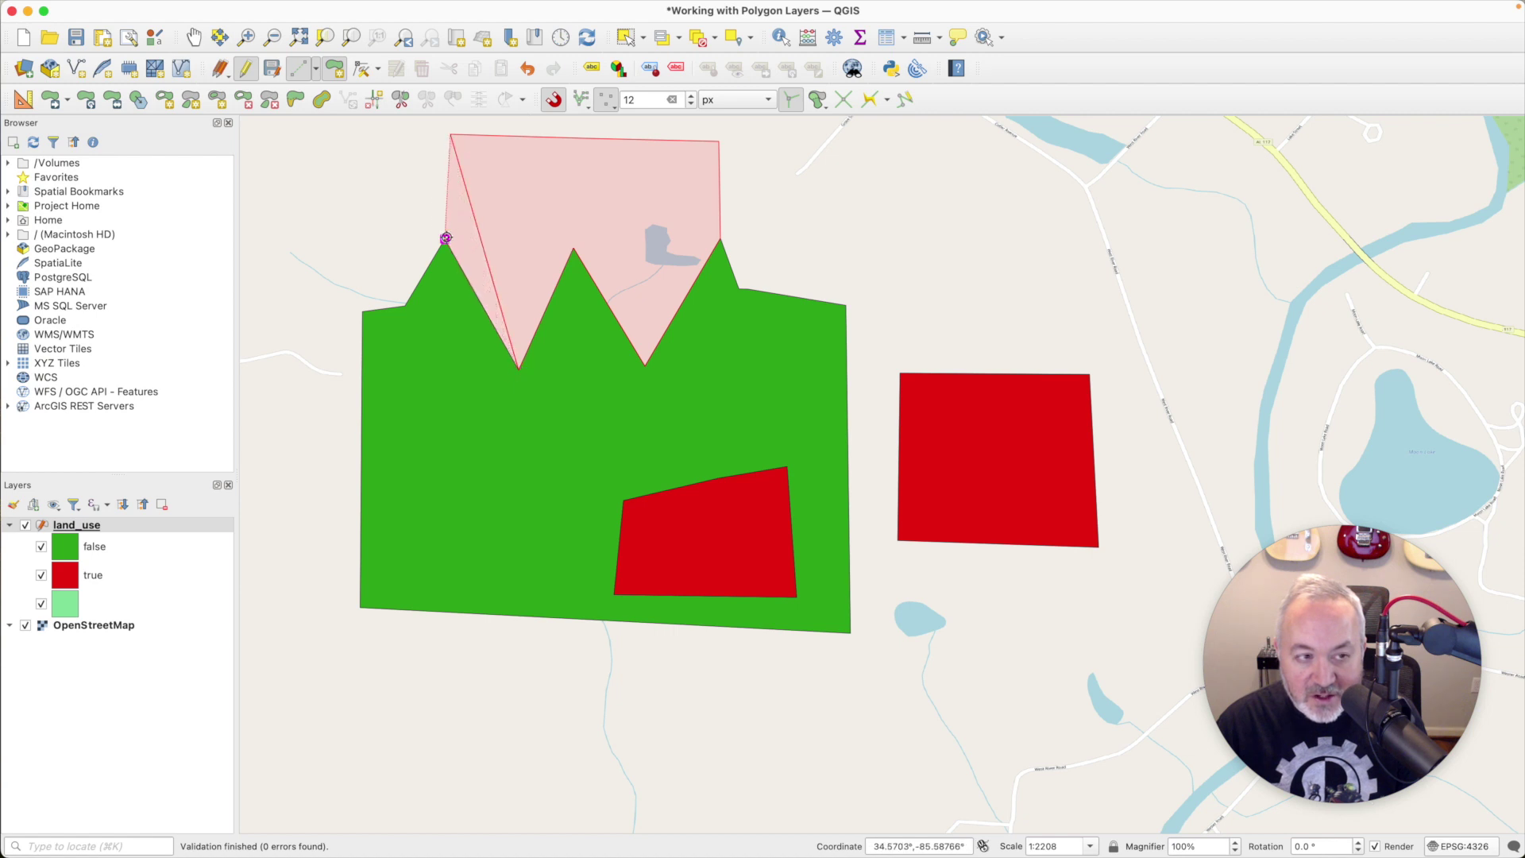
left_click(445, 240)
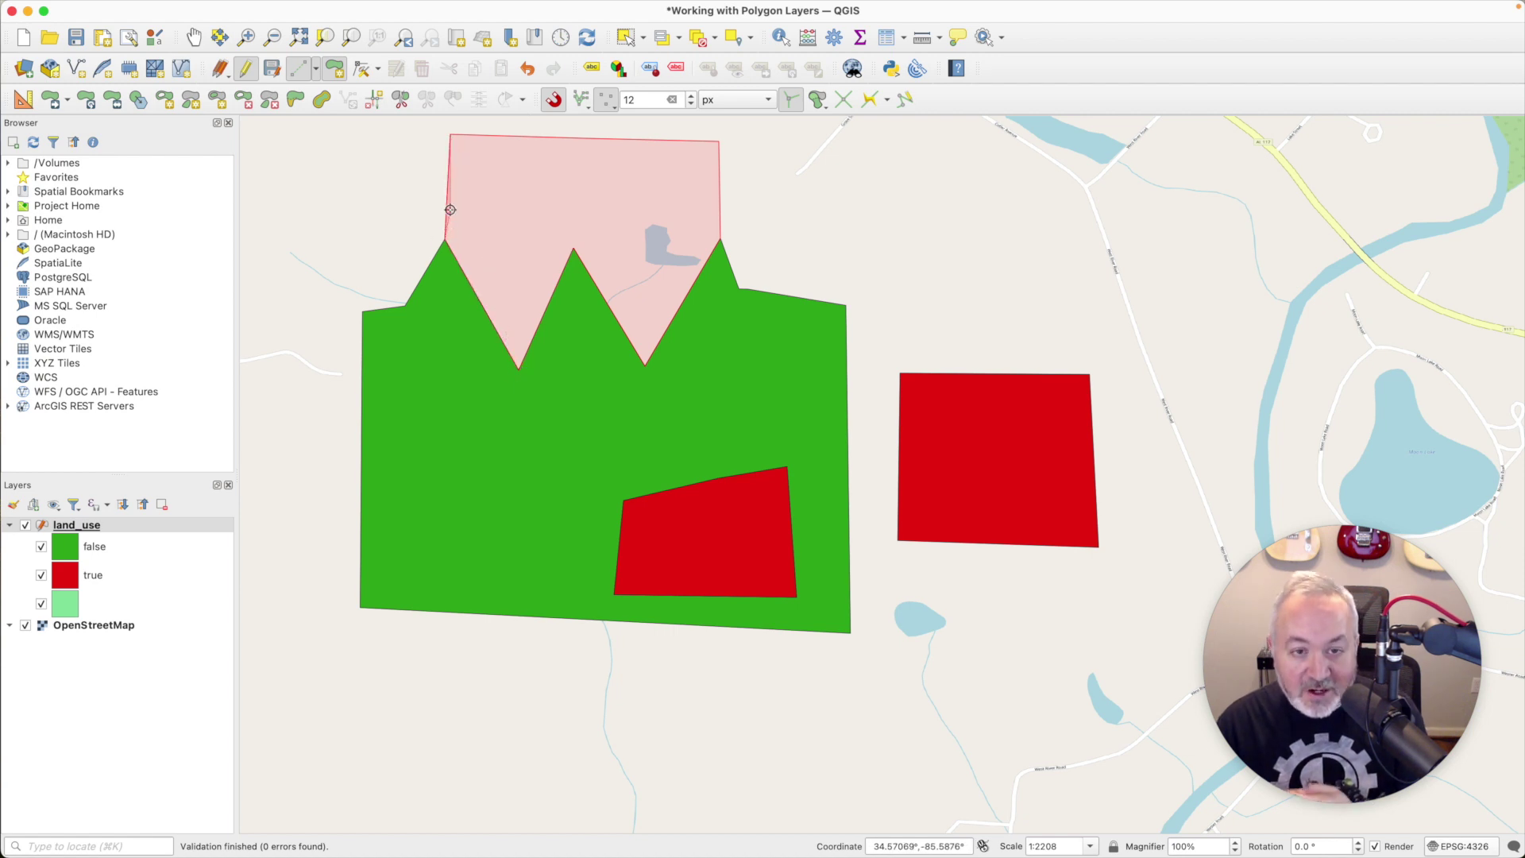
right_click(497, 202)
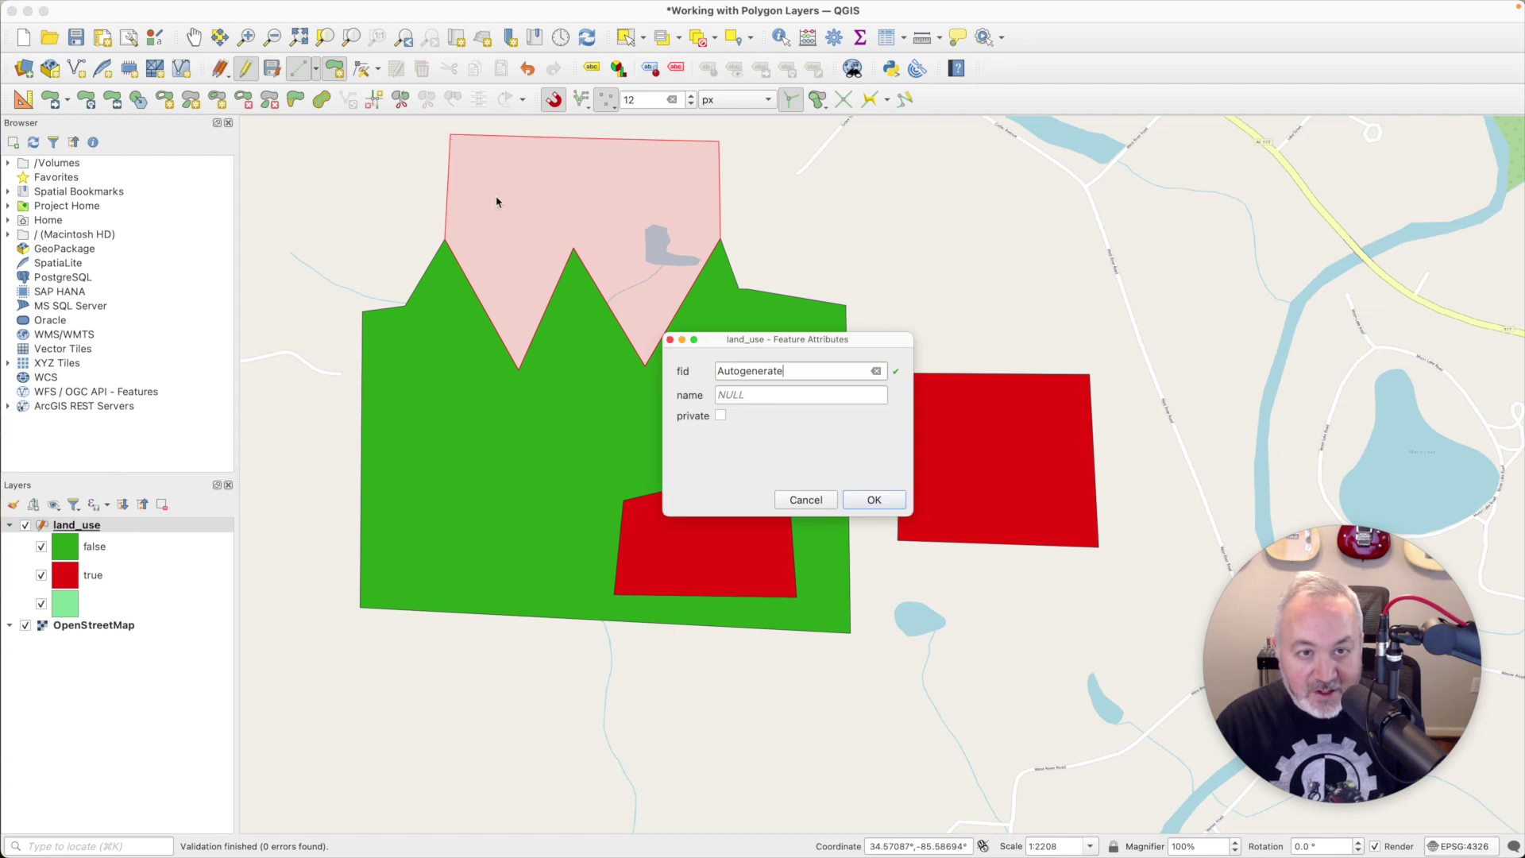
Step: Name the new feature "Another Private Area", mark it as private, and accept its attributes
left_click(791, 397)
type("Another Private Area")
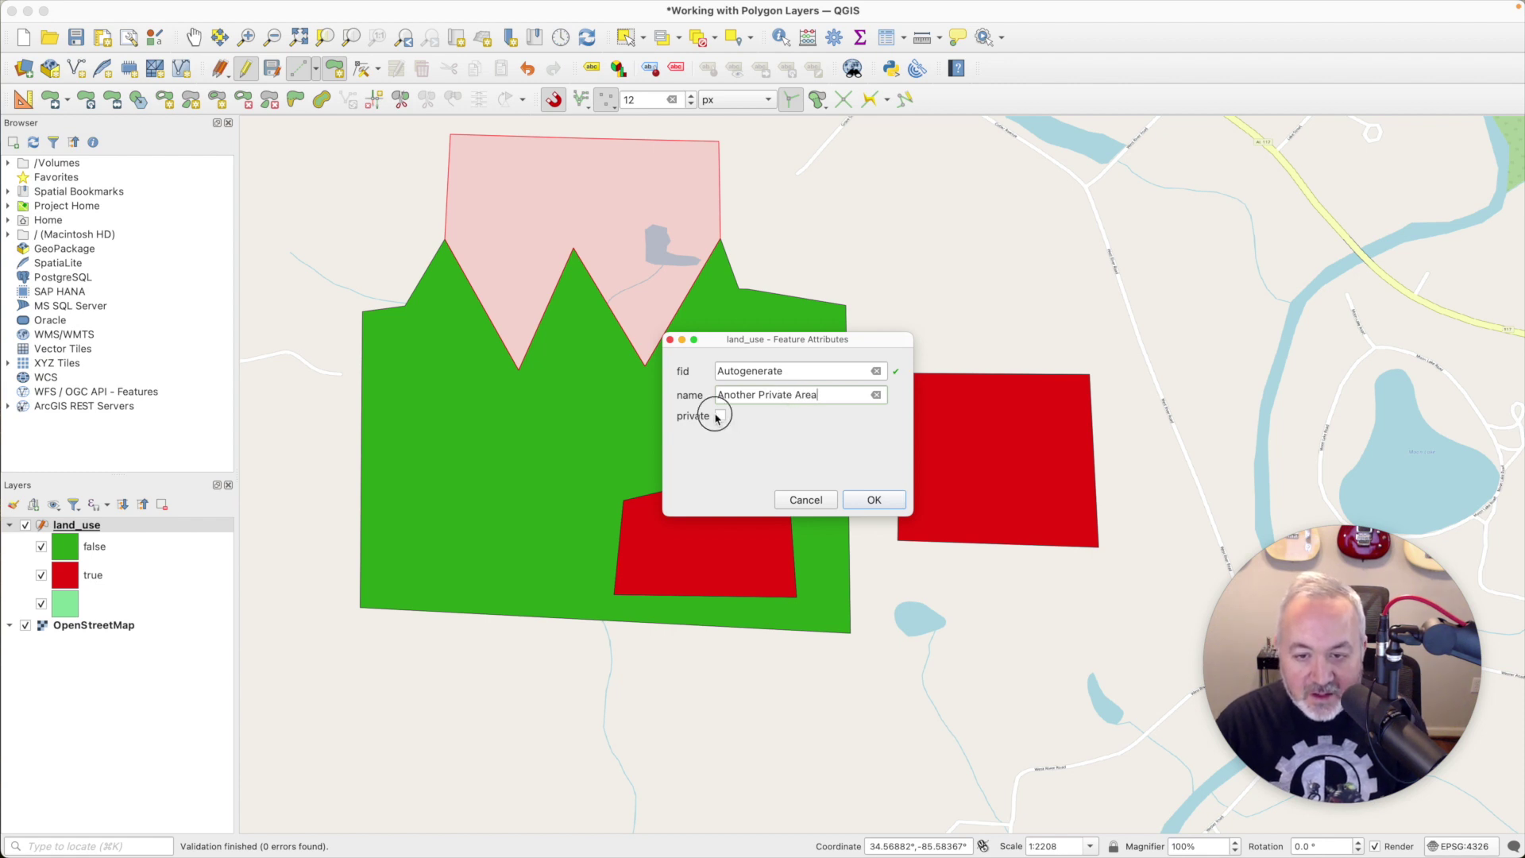
left_click(720, 416)
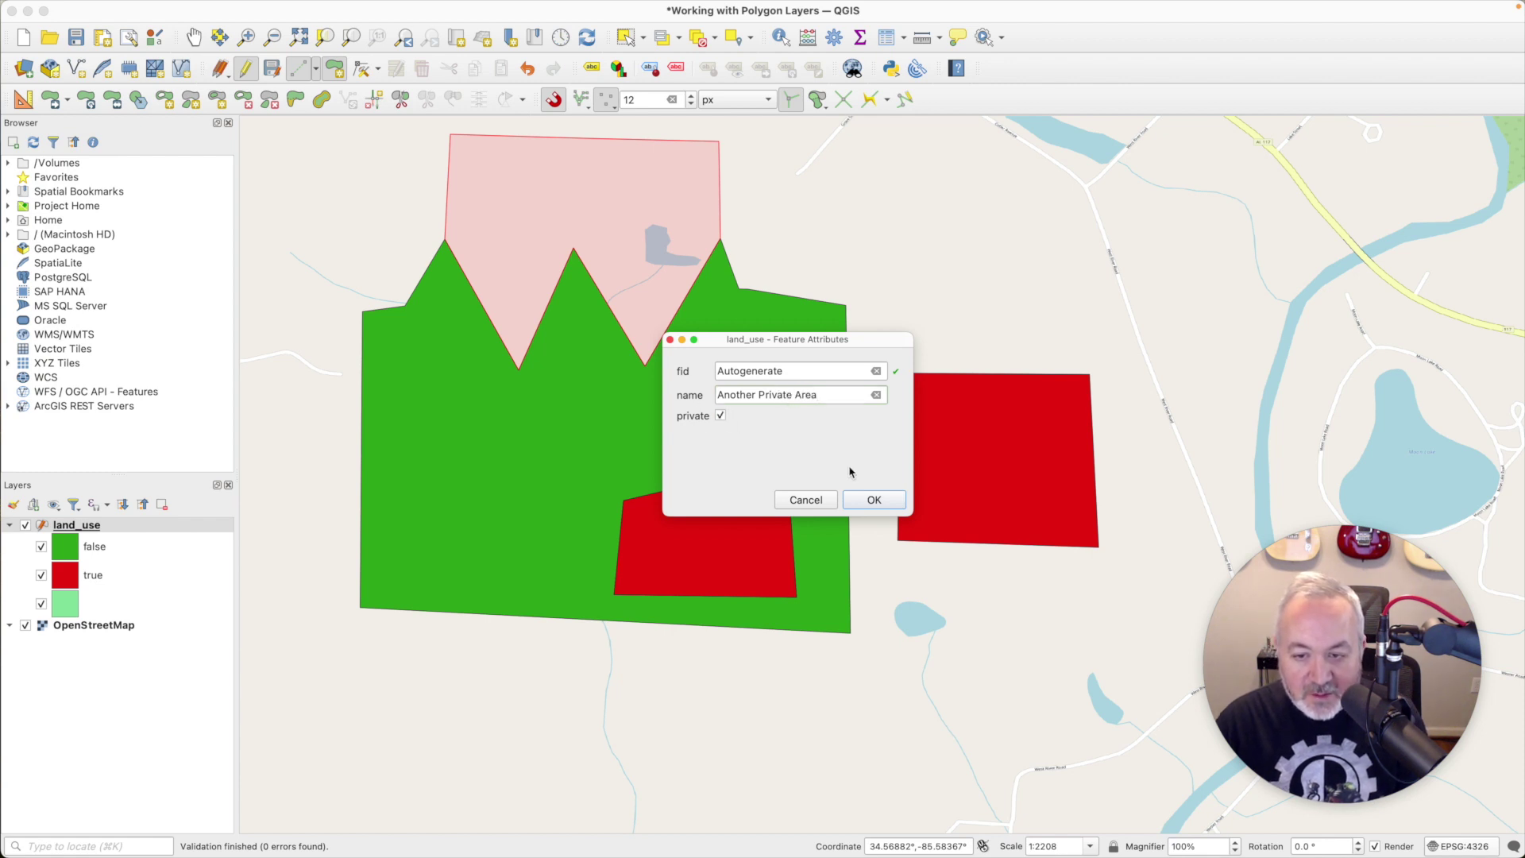
left_click(871, 500)
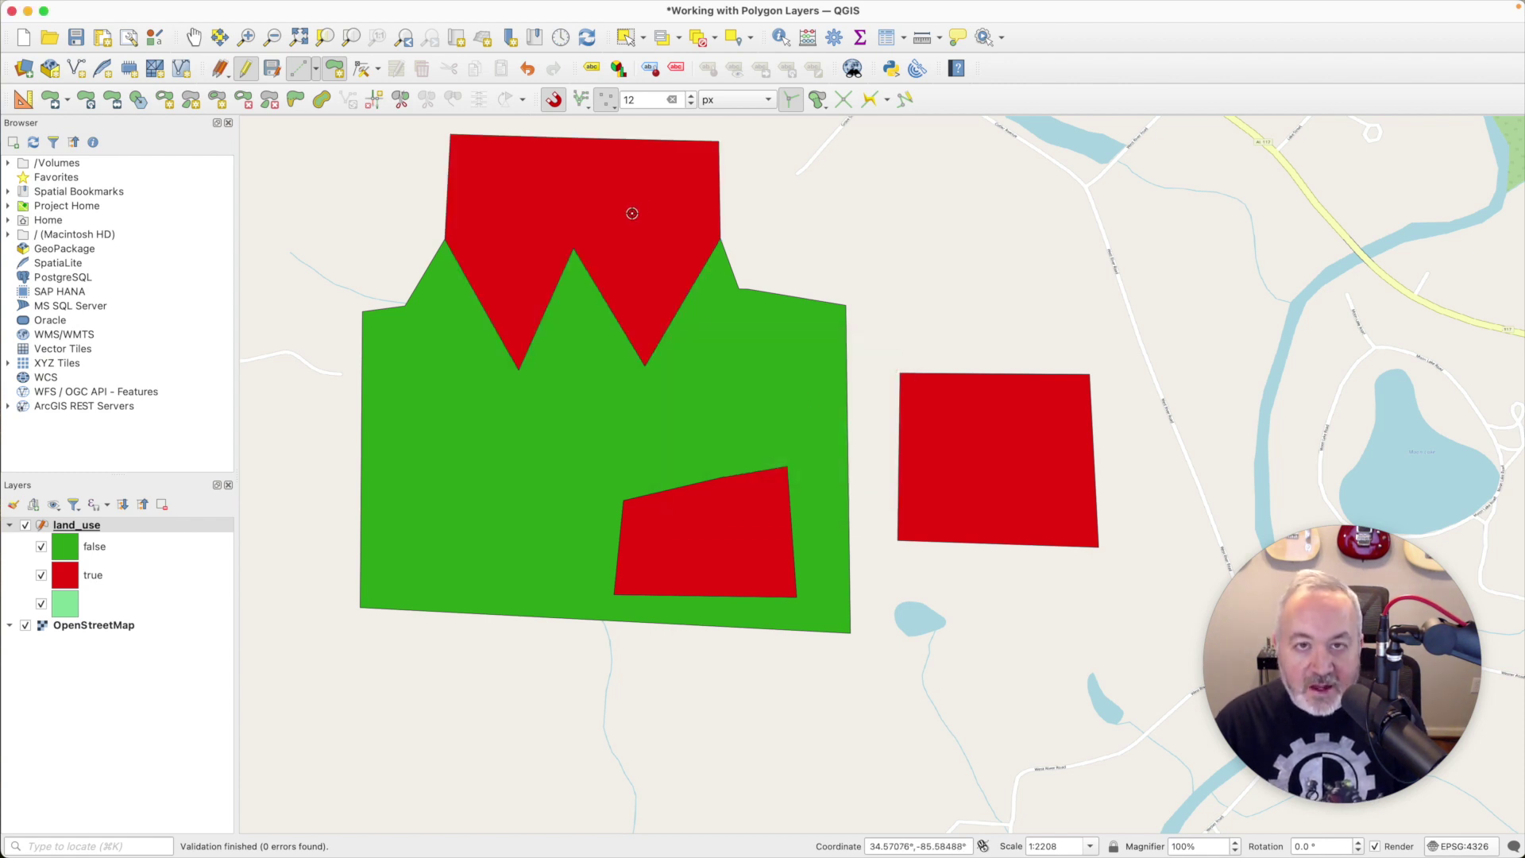
Step: Move the shared zigzag boundary's middle peak southward and its eastern trough northward with the Vertex Tool, and undo both moves
left_click(361, 69)
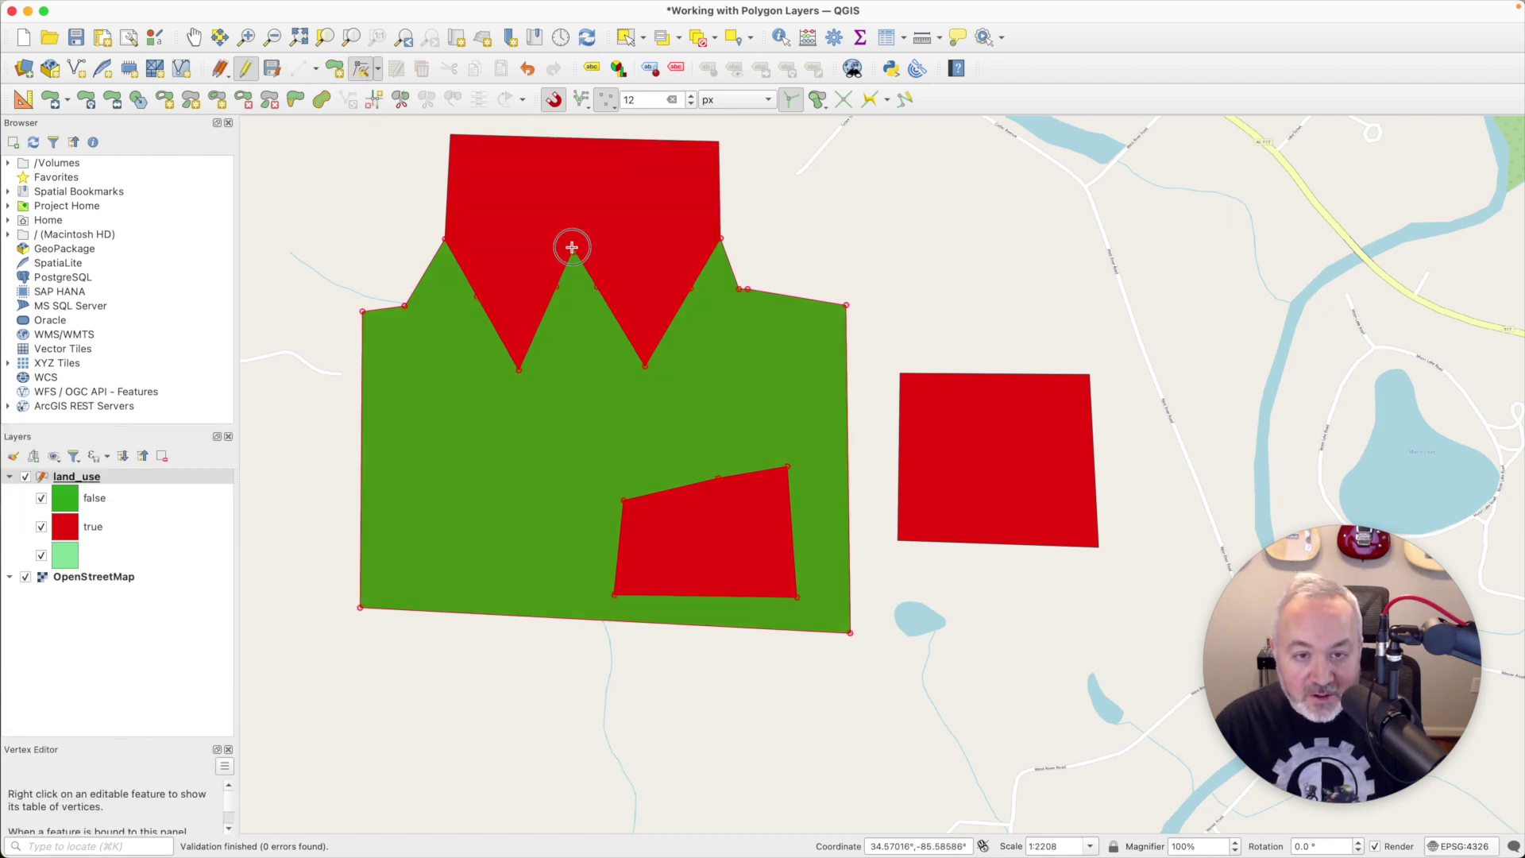
left_click(572, 250)
left_click(571, 319)
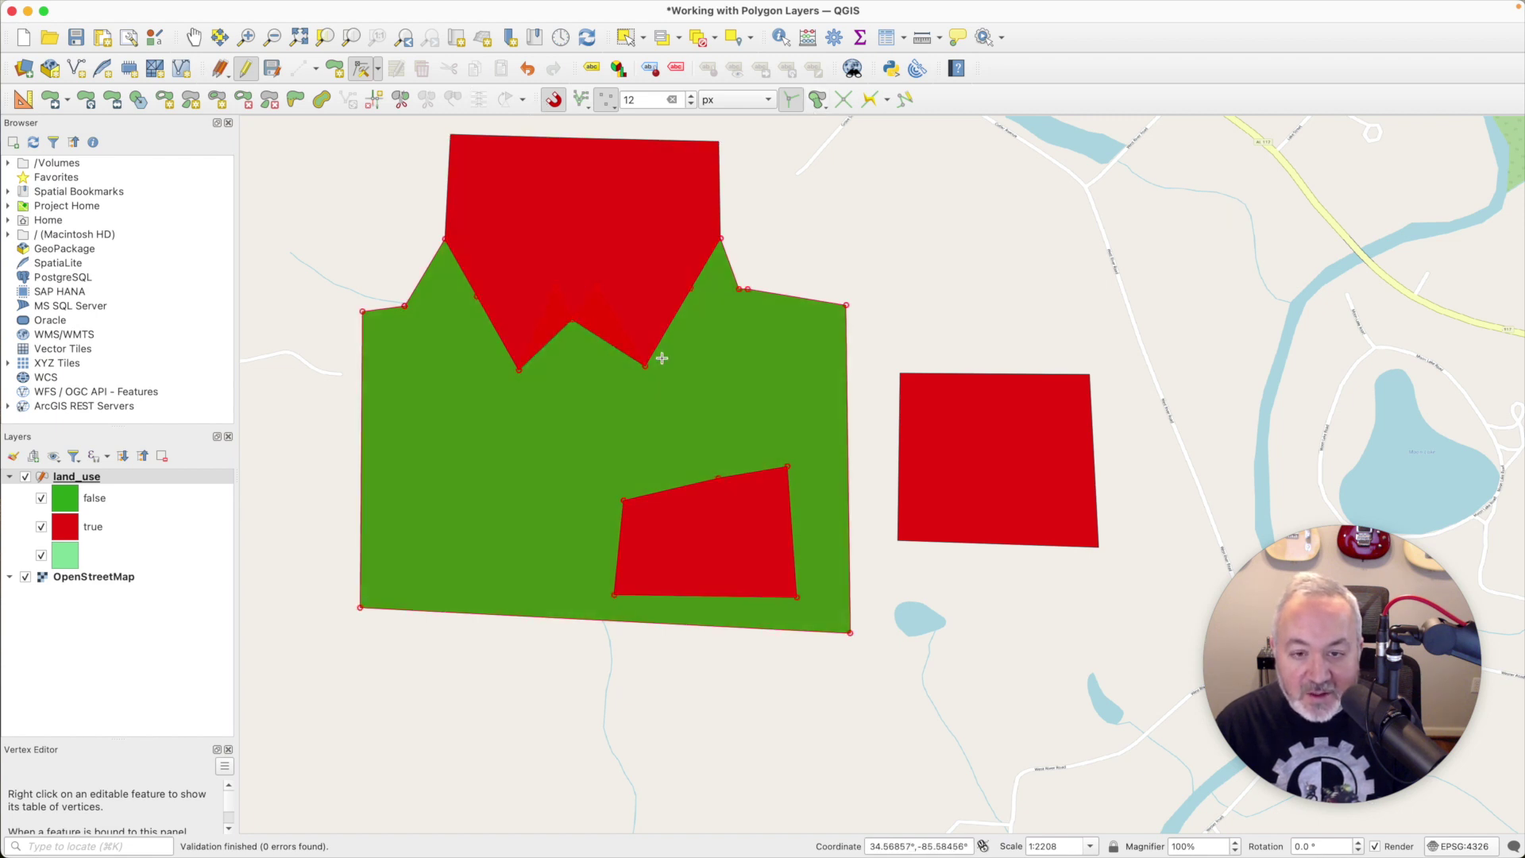
left_click(632, 297)
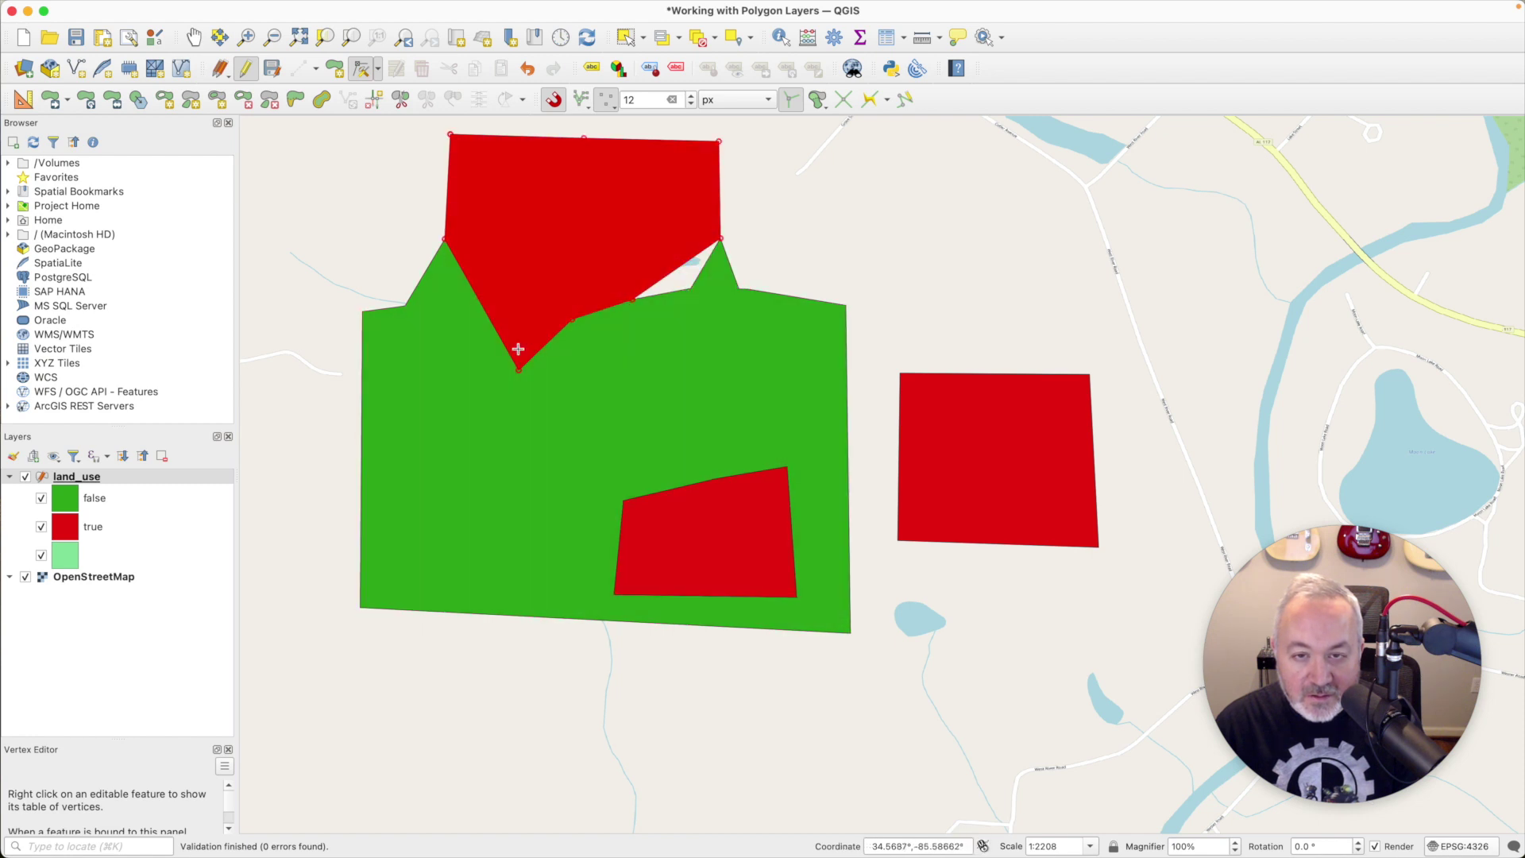
key("super+z")
key("super+z")
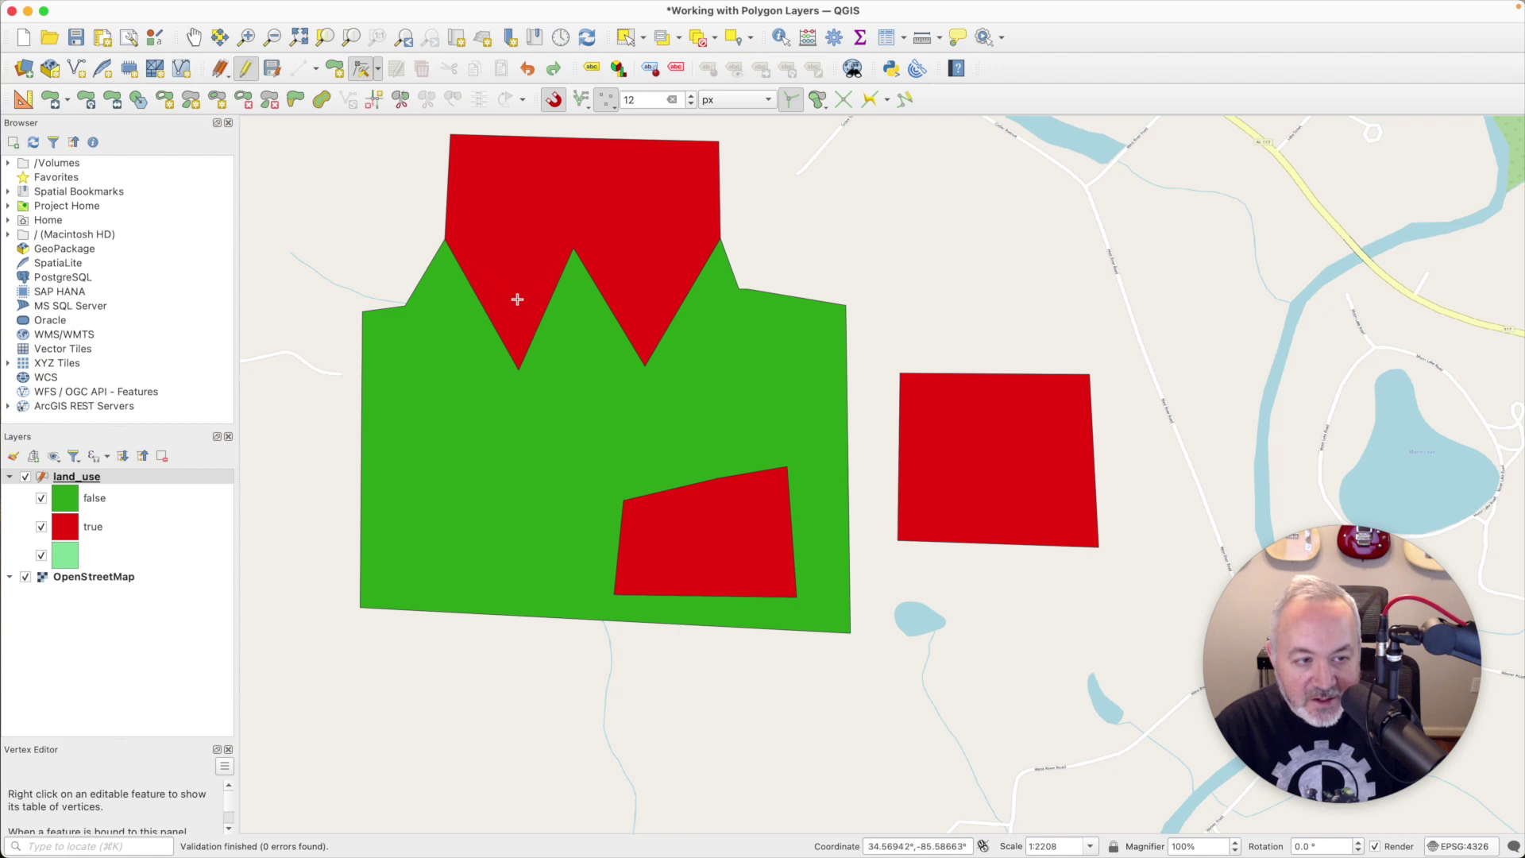
Step: Try to align the northern red polygon's western trough with the green edge by adding a matching vertex on each side of it
key("ctrl+shift+z")
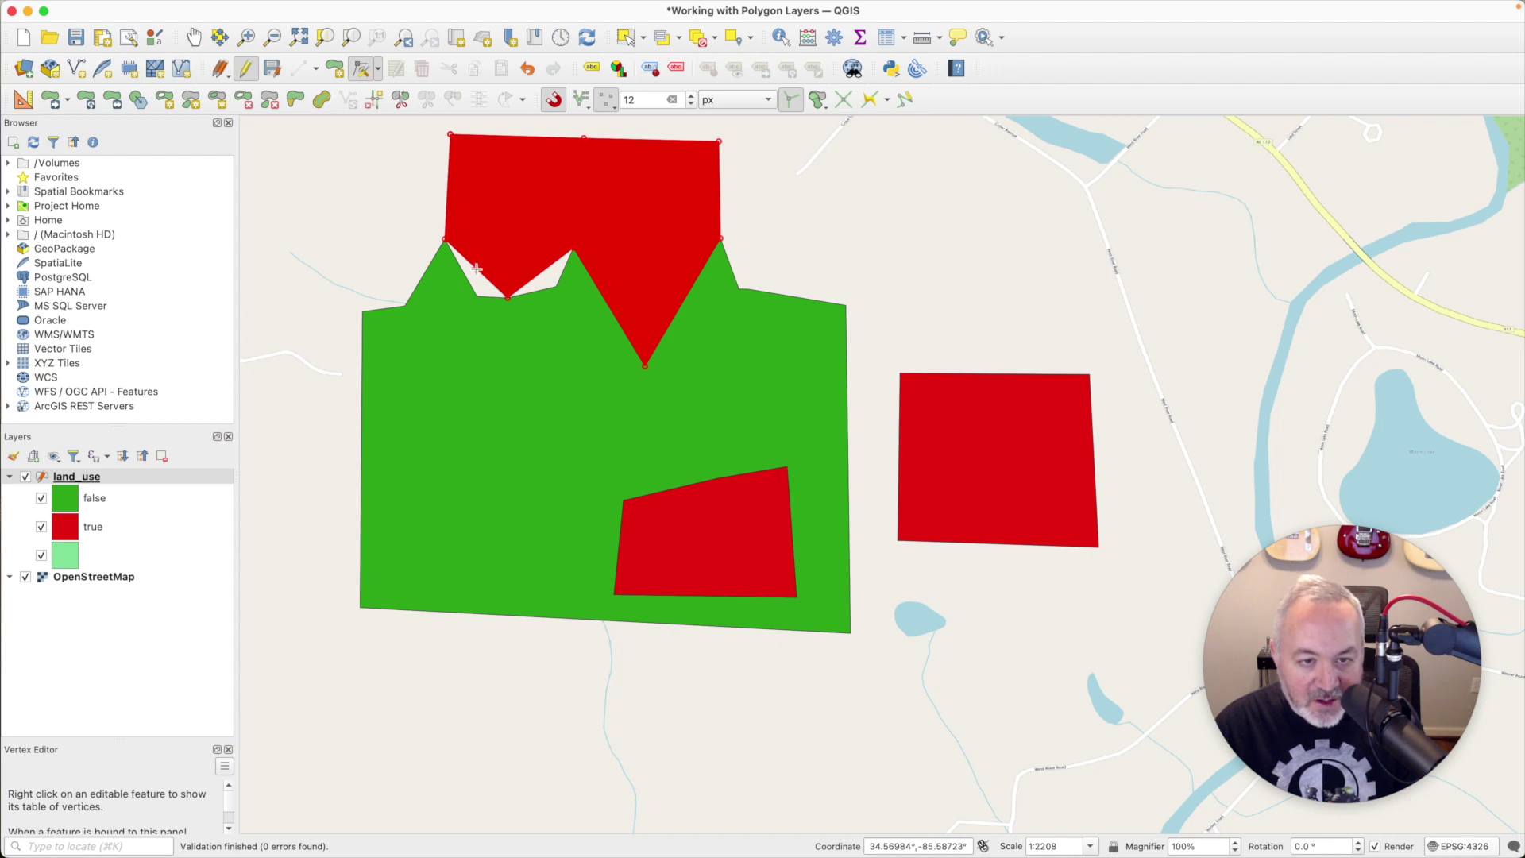
left_click(476, 295)
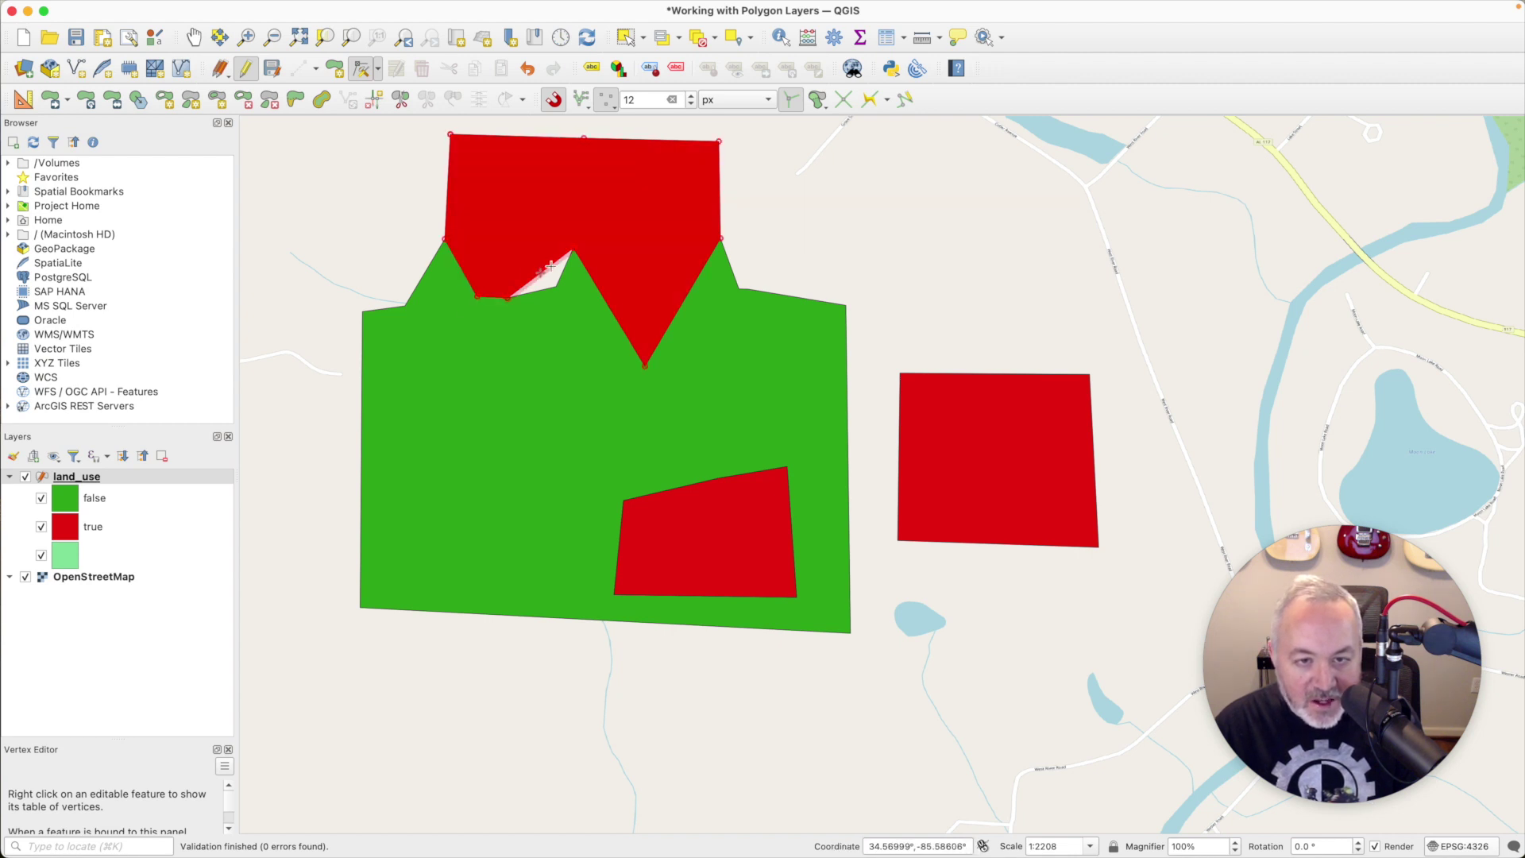
left_click(556, 285)
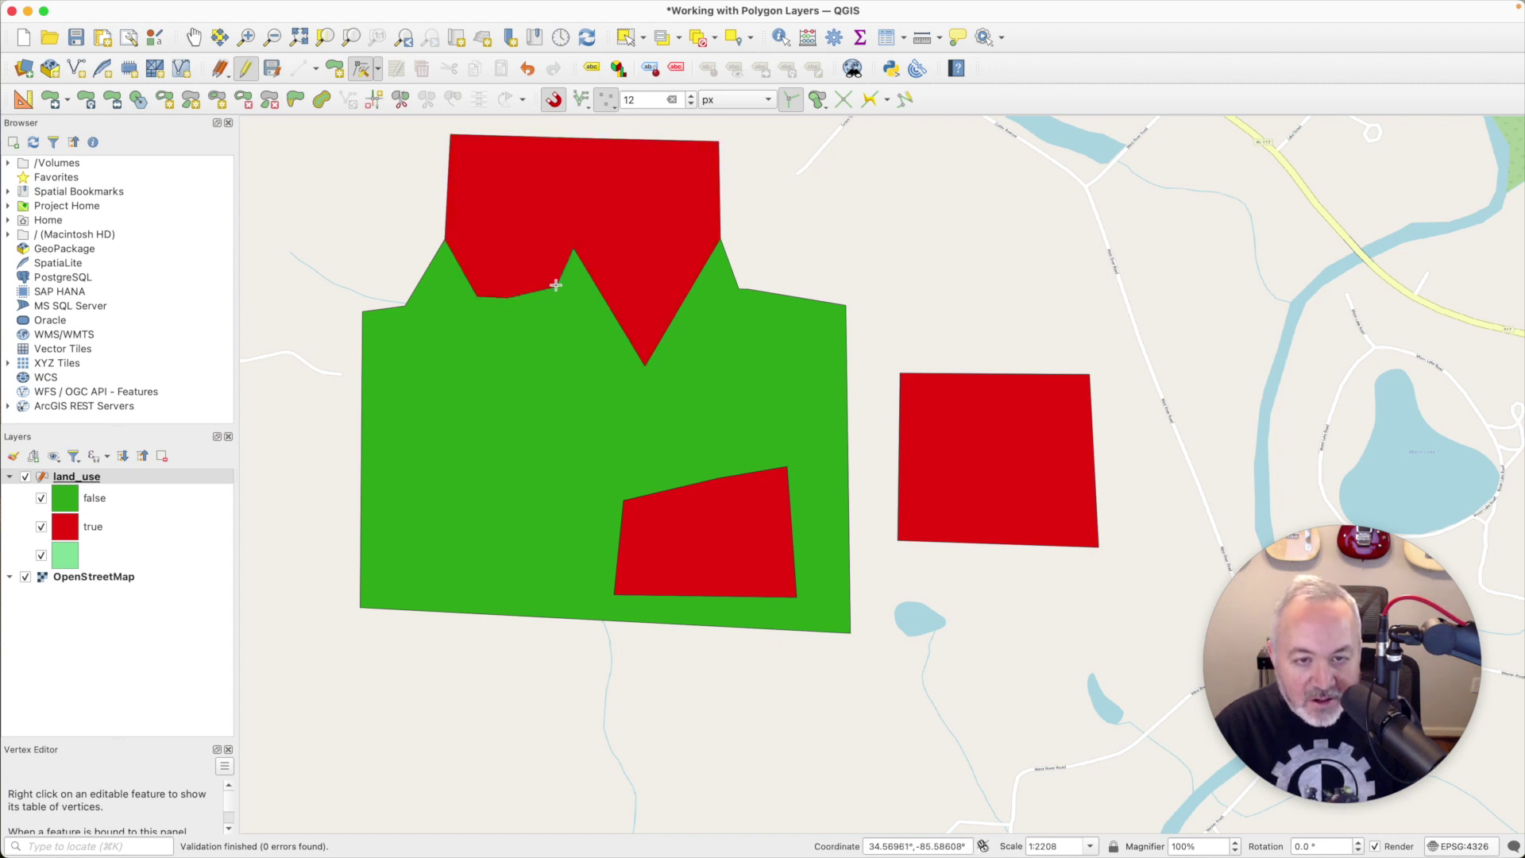
Step: Undo the shared-boundary edits and the northern red polygon, keeping the green polygon's zigzag edge
key("super+z")
key("super+z")
key("super+z")
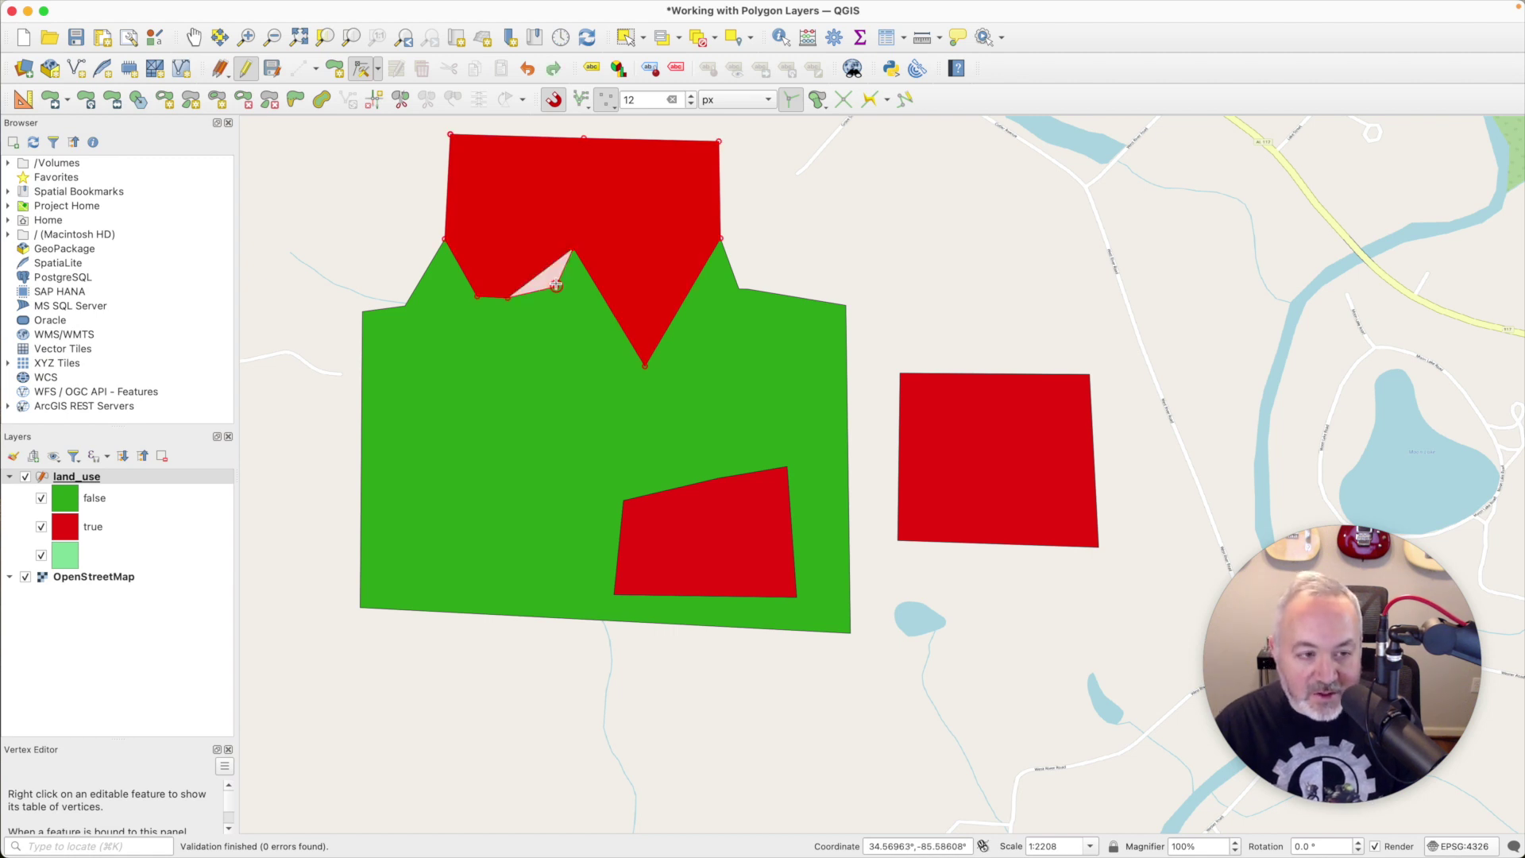
key("super+shift+z")
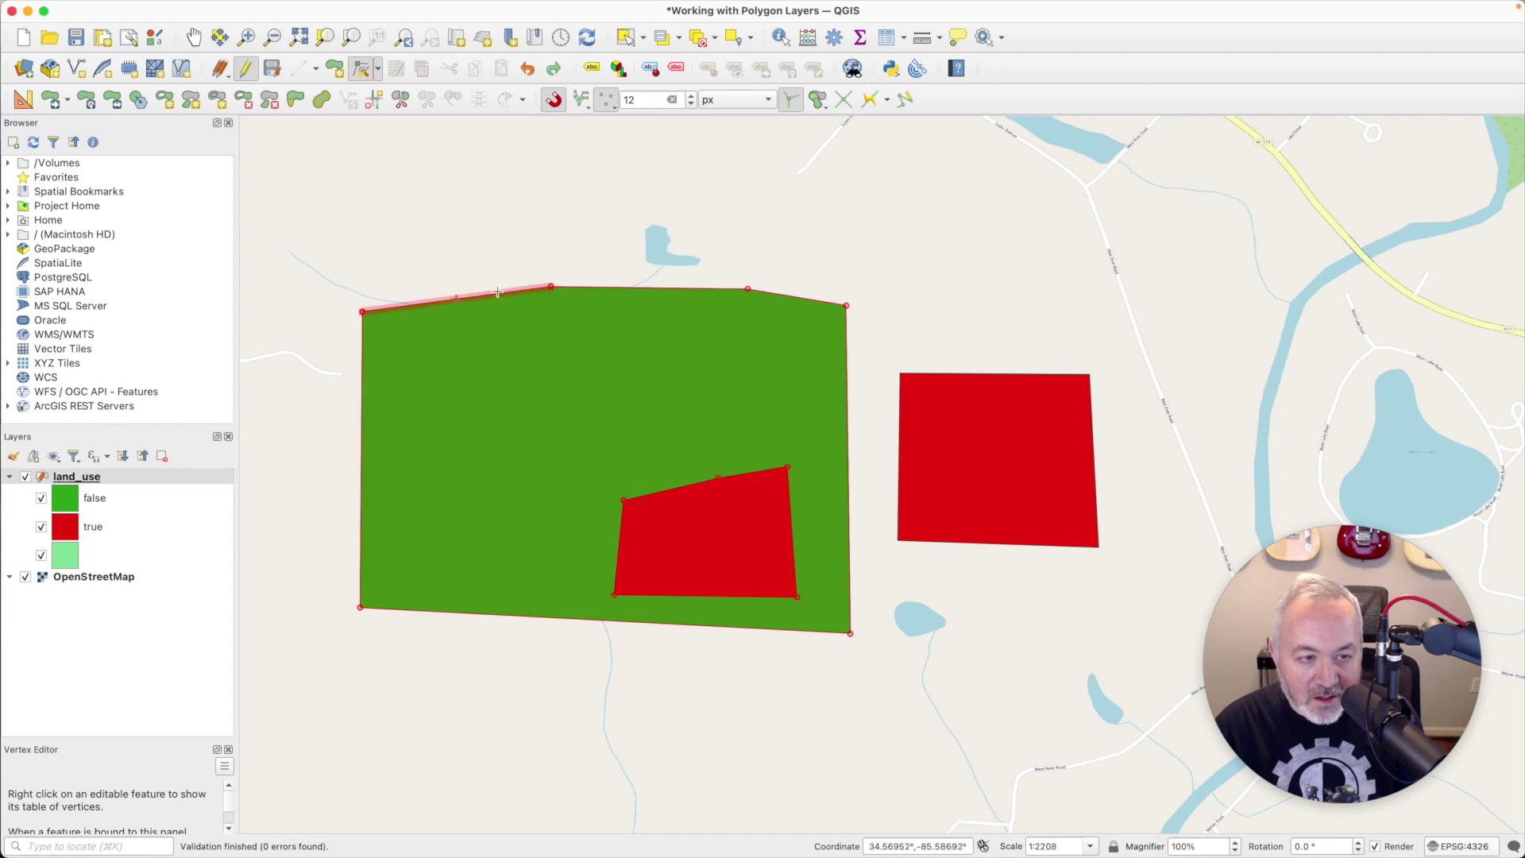
key("super+z")
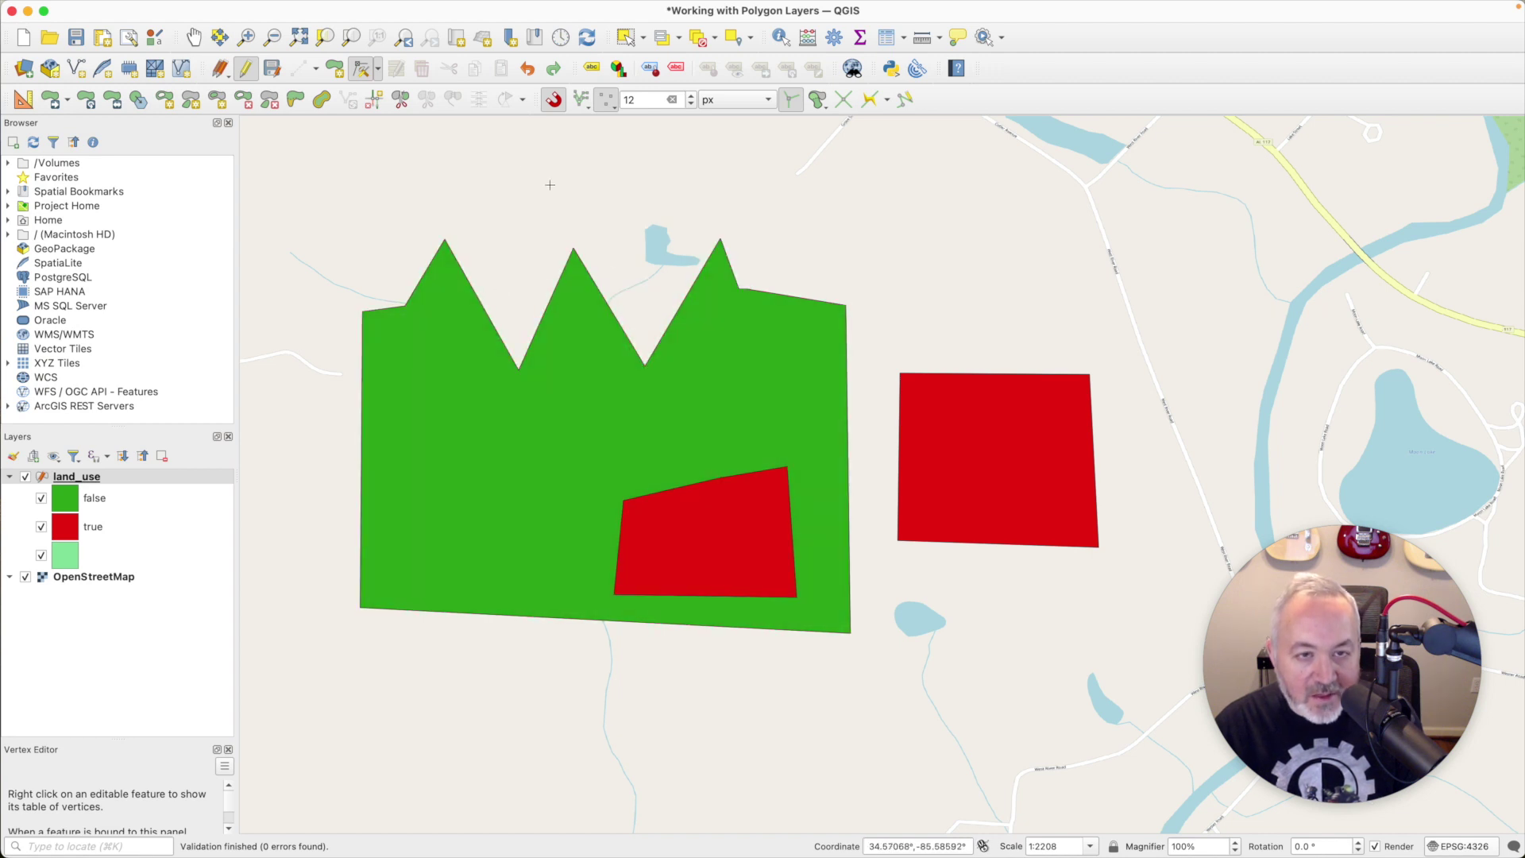
Step: Draw a polygon north of the green one again, snapping its southern boundary to every peak and trough of the zigzag
left_click(332, 71)
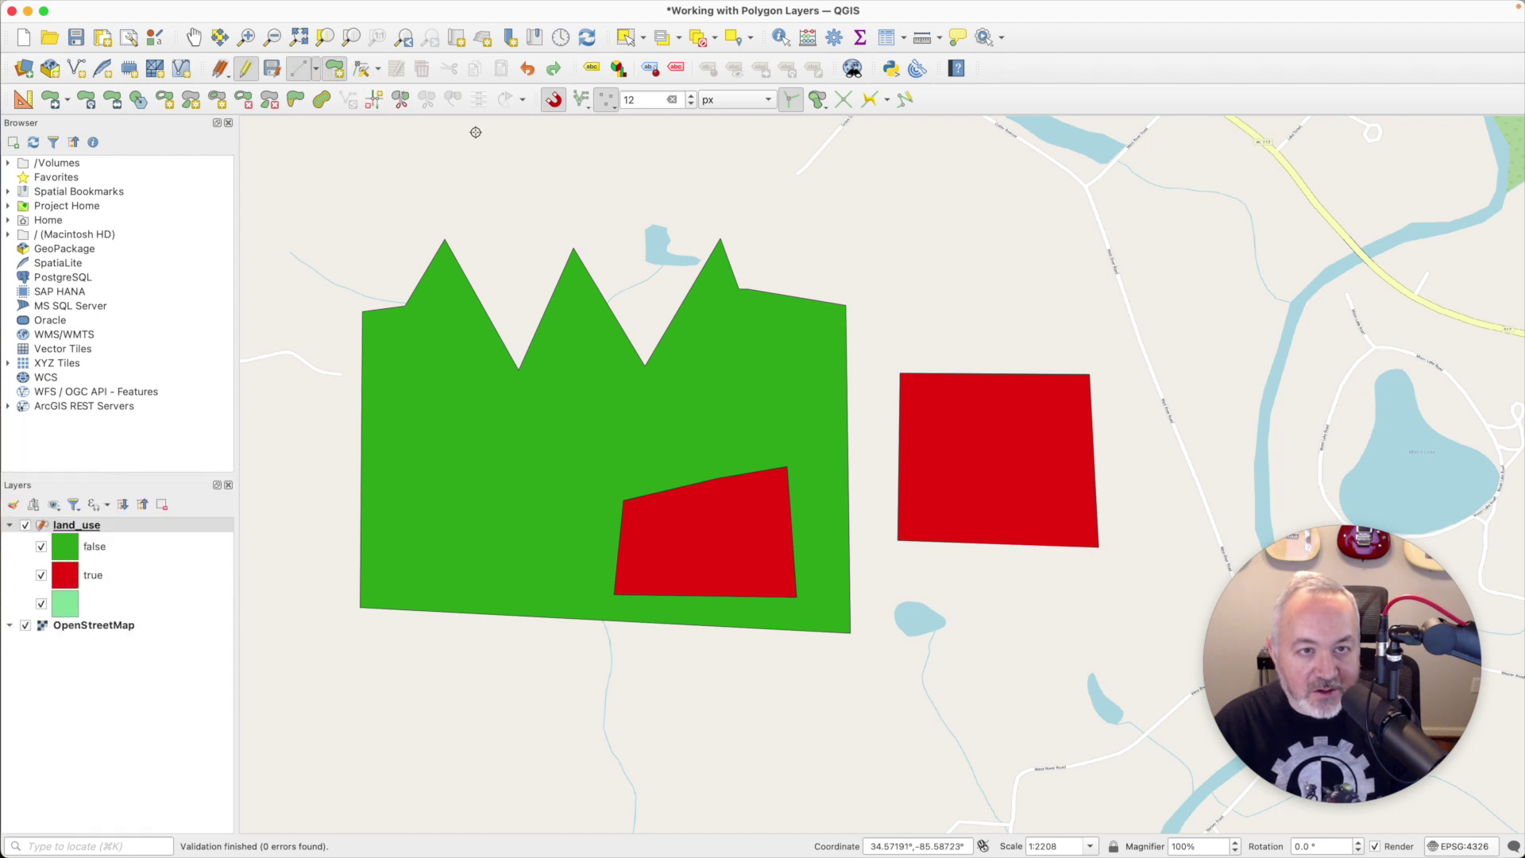
left_click(447, 132)
left_click(724, 135)
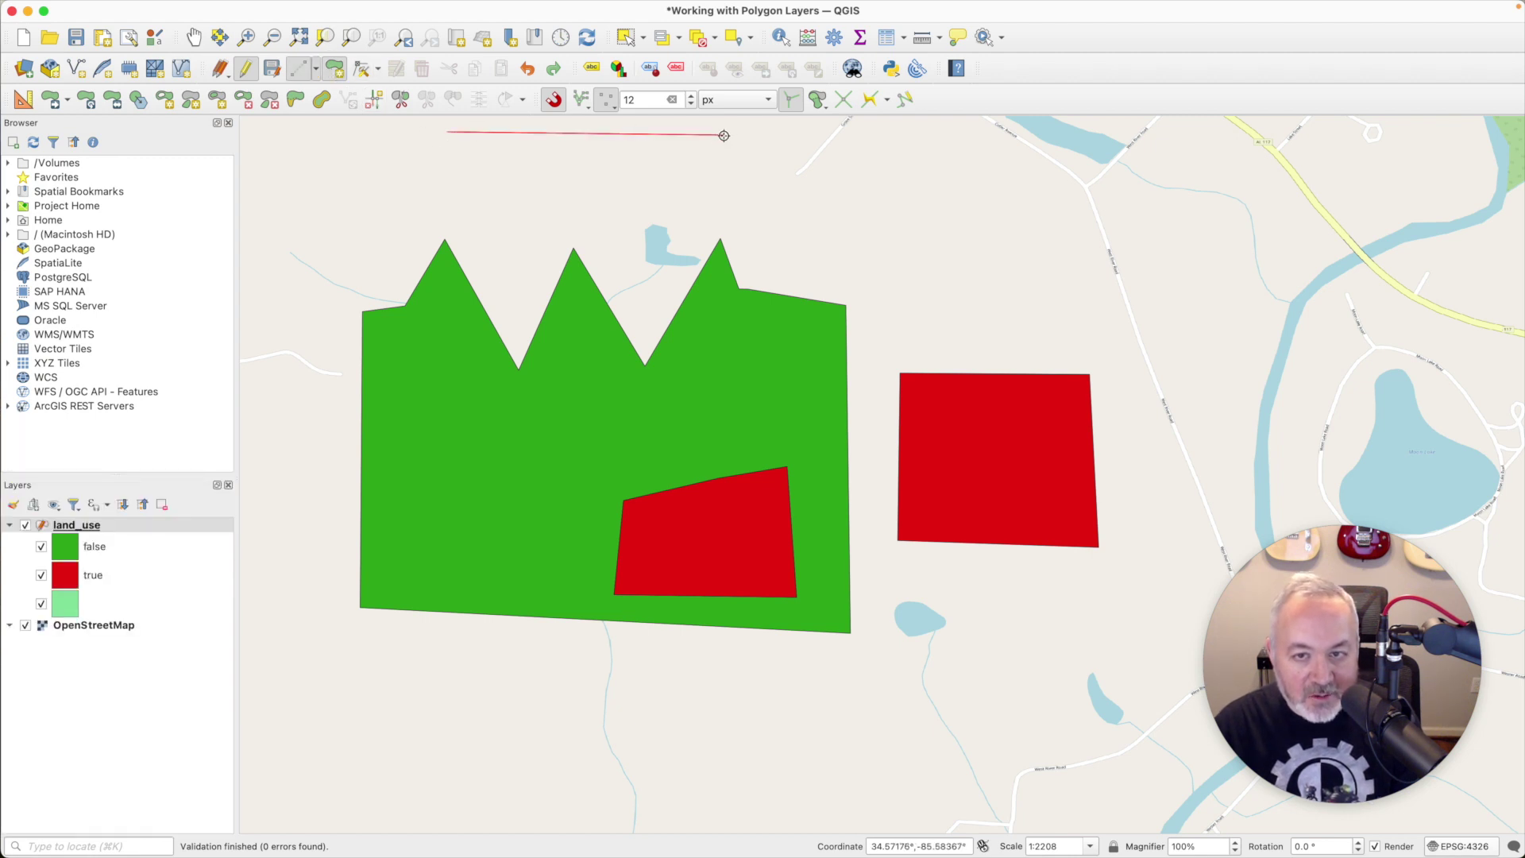
left_click(721, 238)
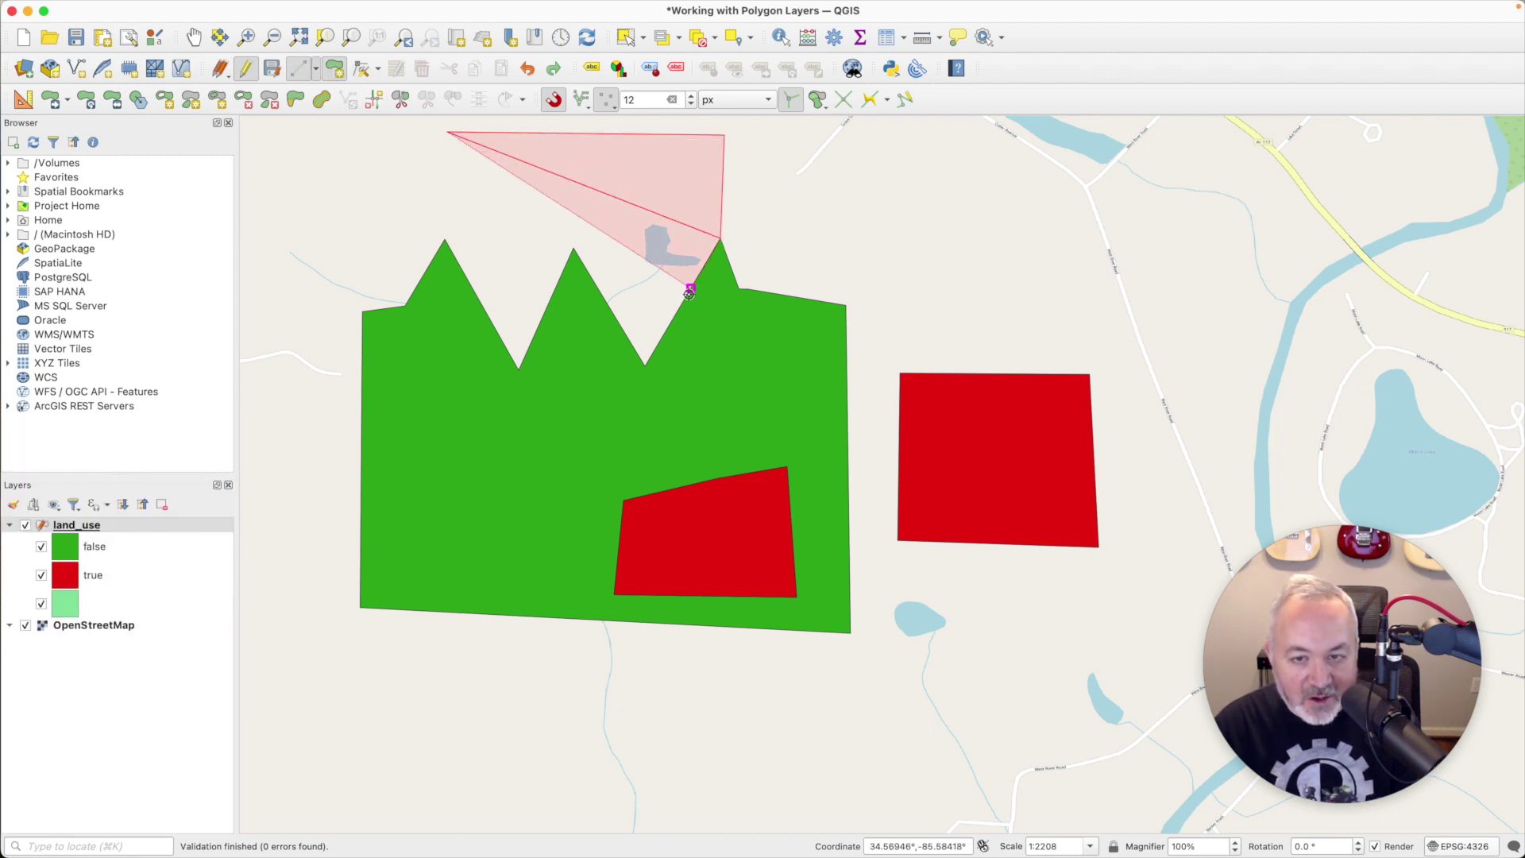
left_click(644, 365)
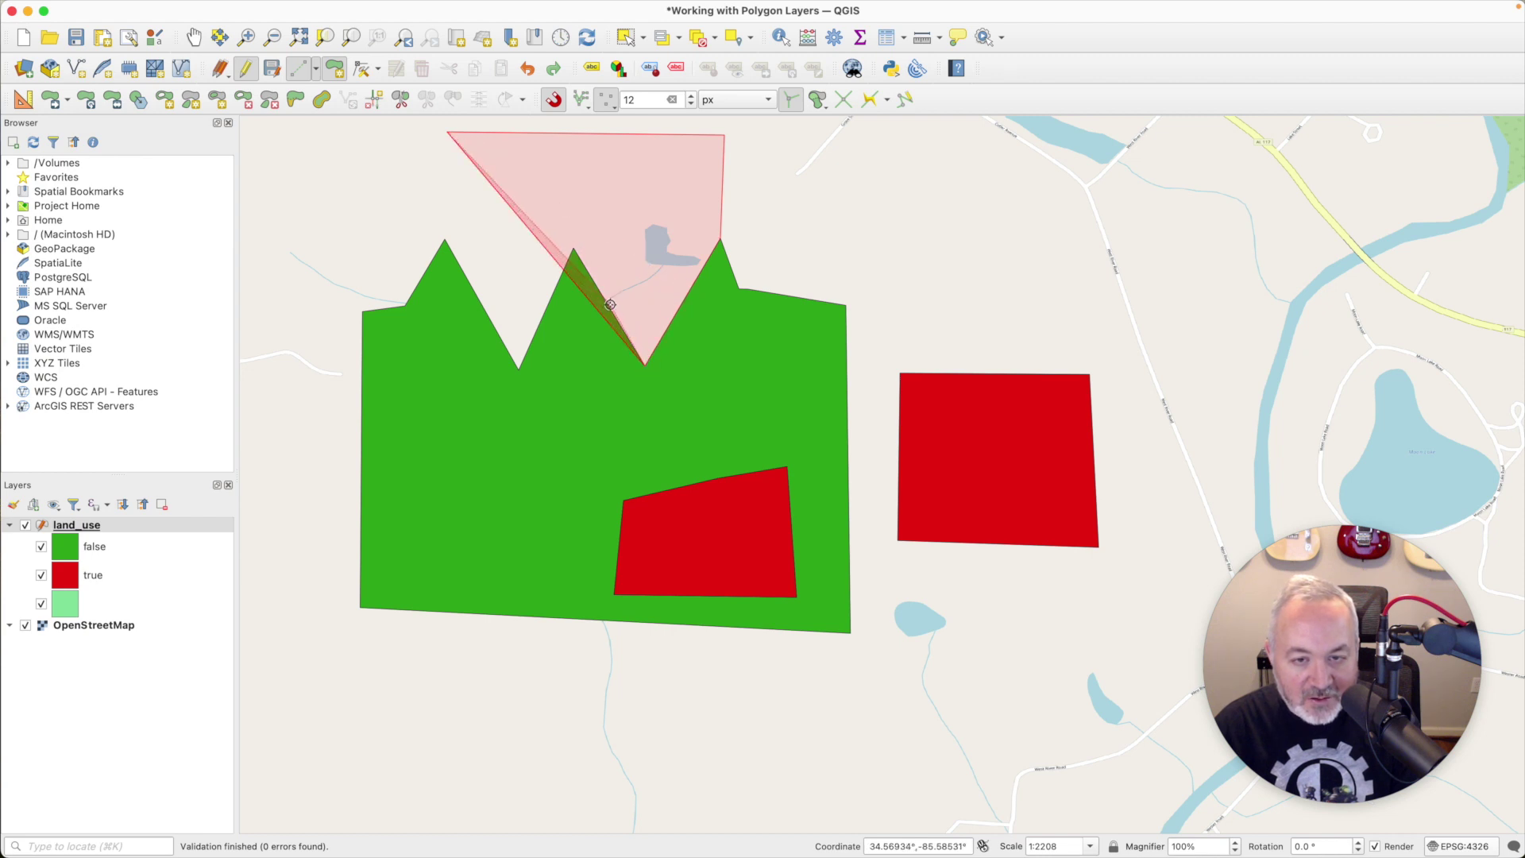
left_click(572, 249)
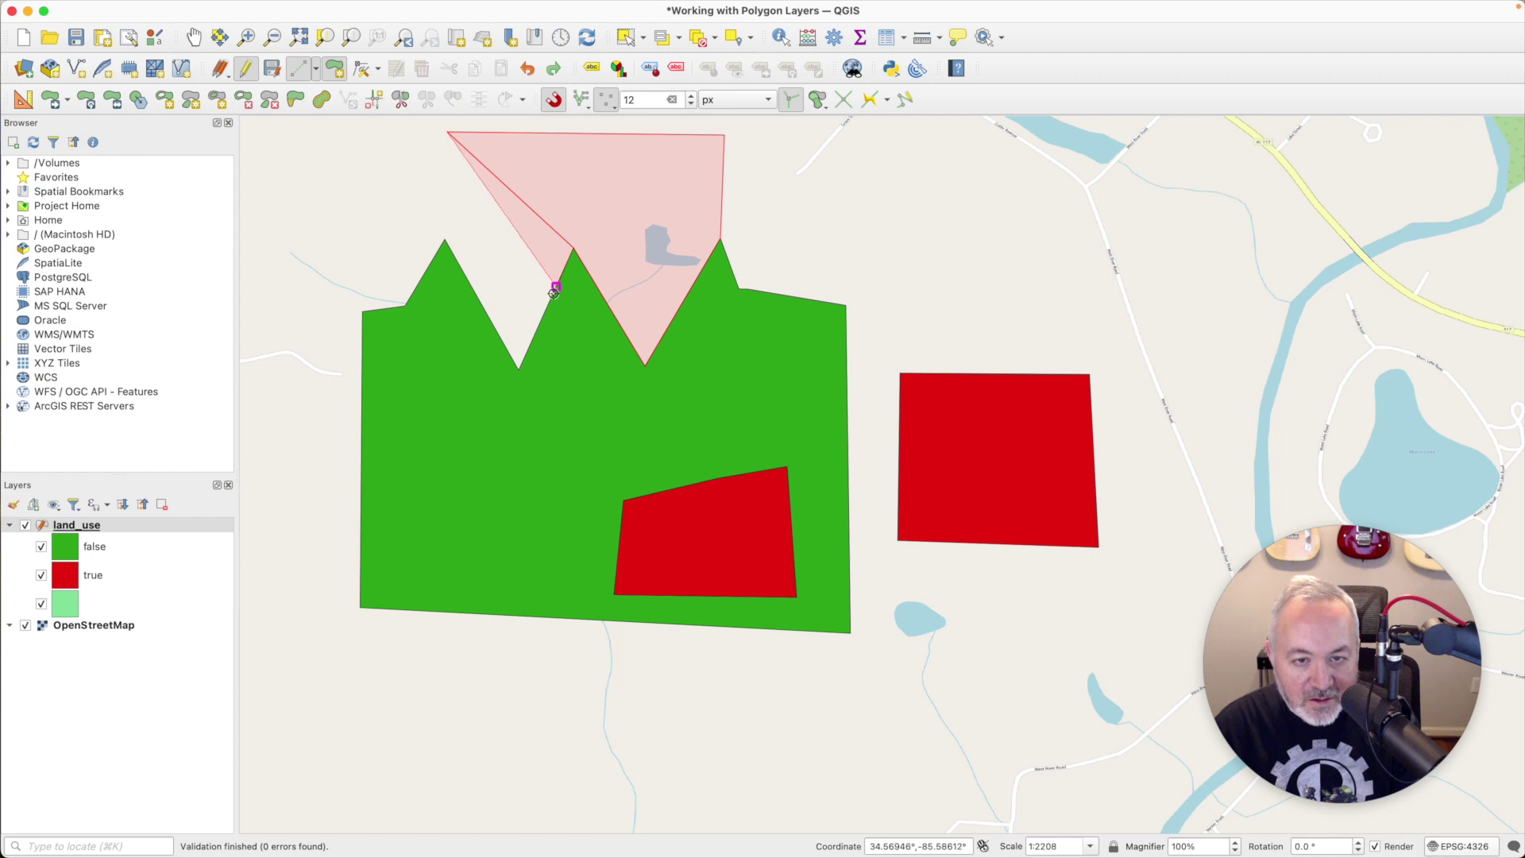
left_click(519, 368)
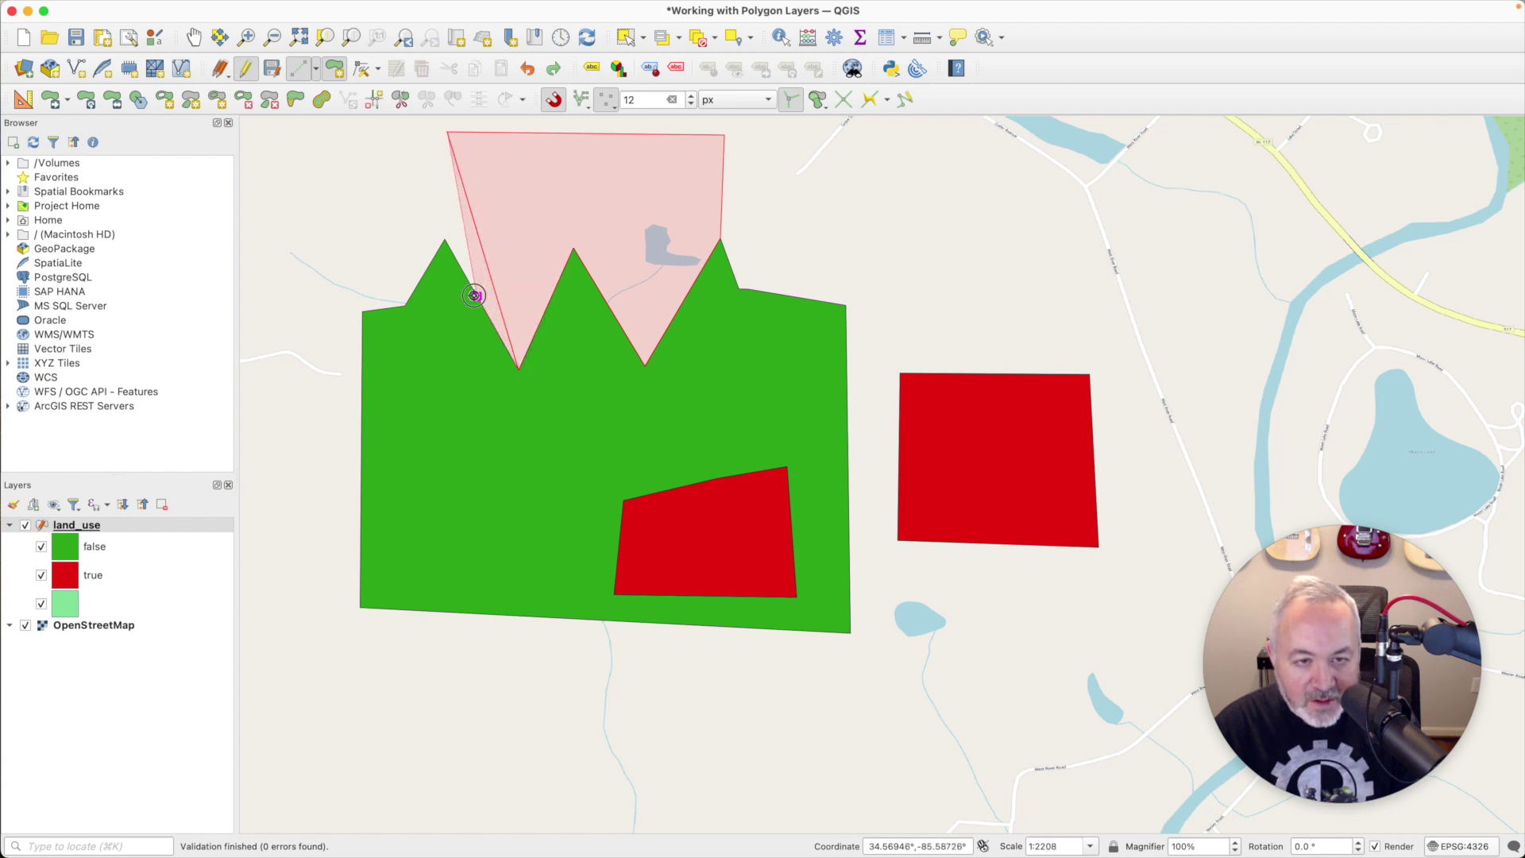
left_click(445, 238)
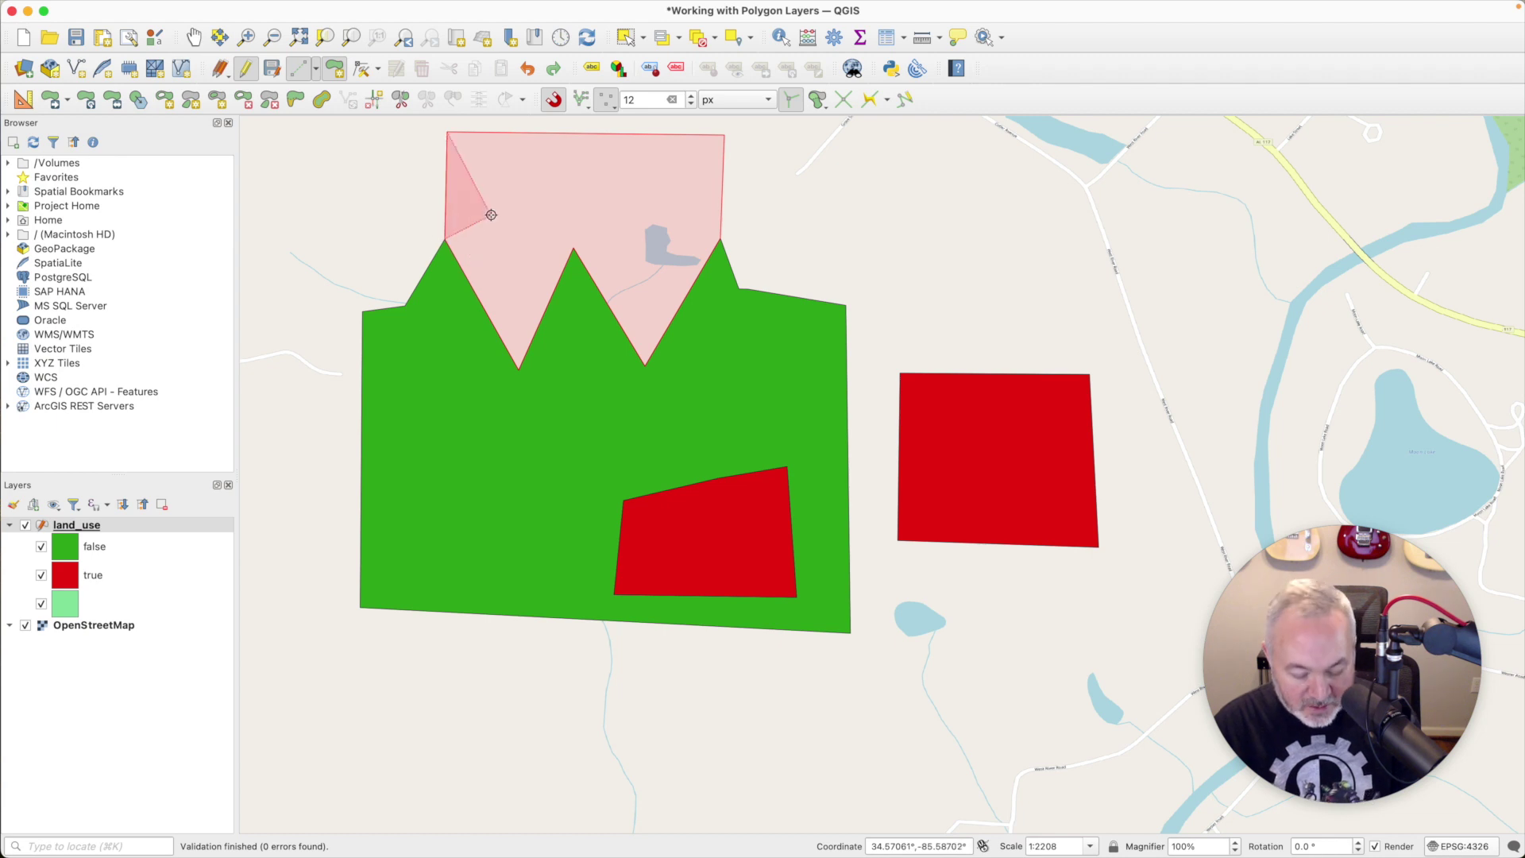
right_click(491, 214)
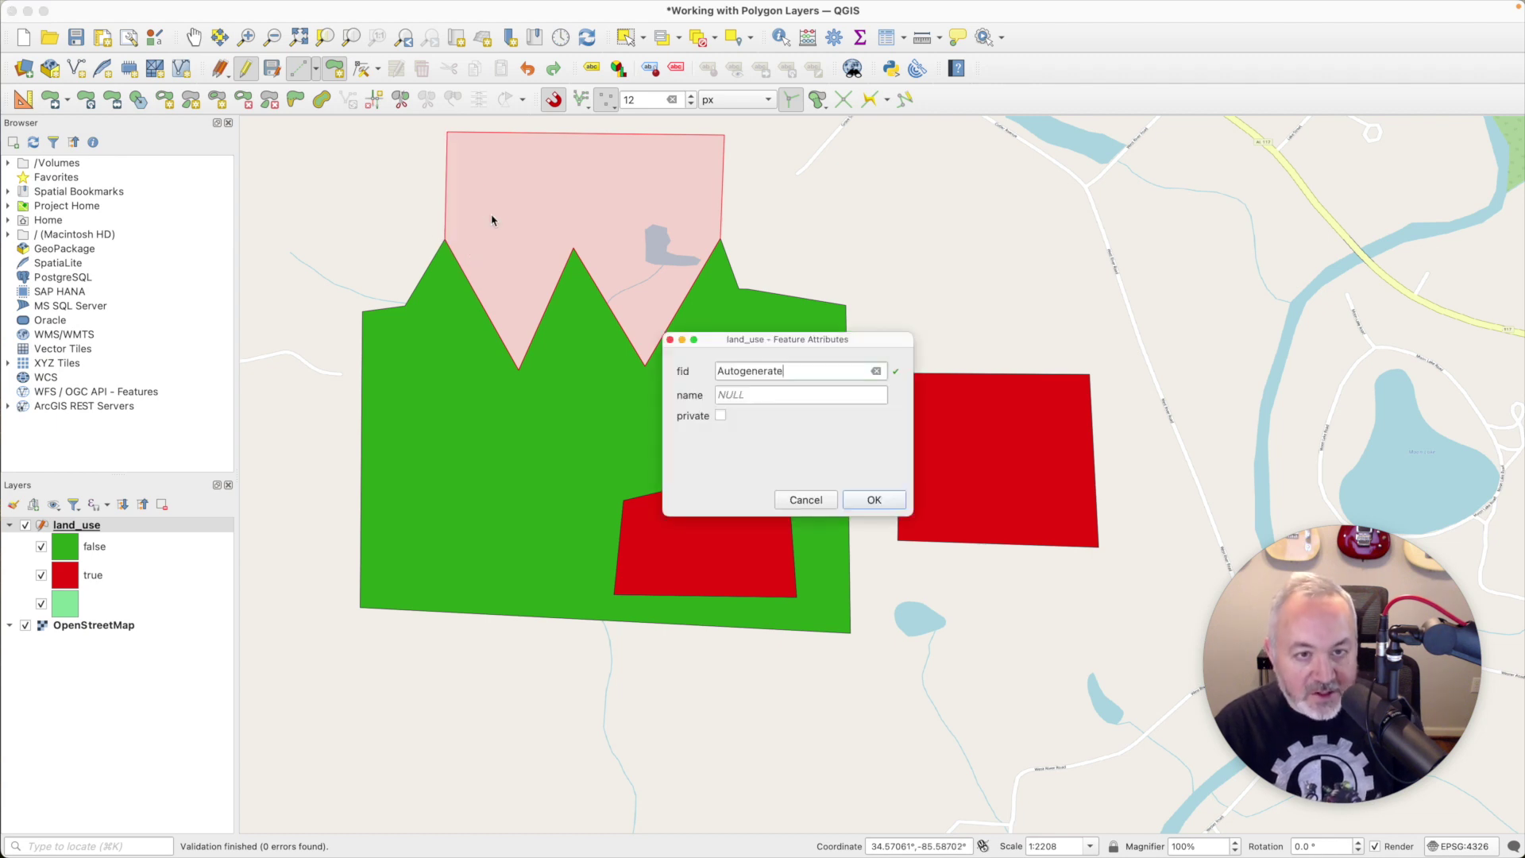
Step: Name the redrawn feature "Another Private Area", mark it as private, and accept its attributes
left_click(757, 394)
type("Another Privata Area")
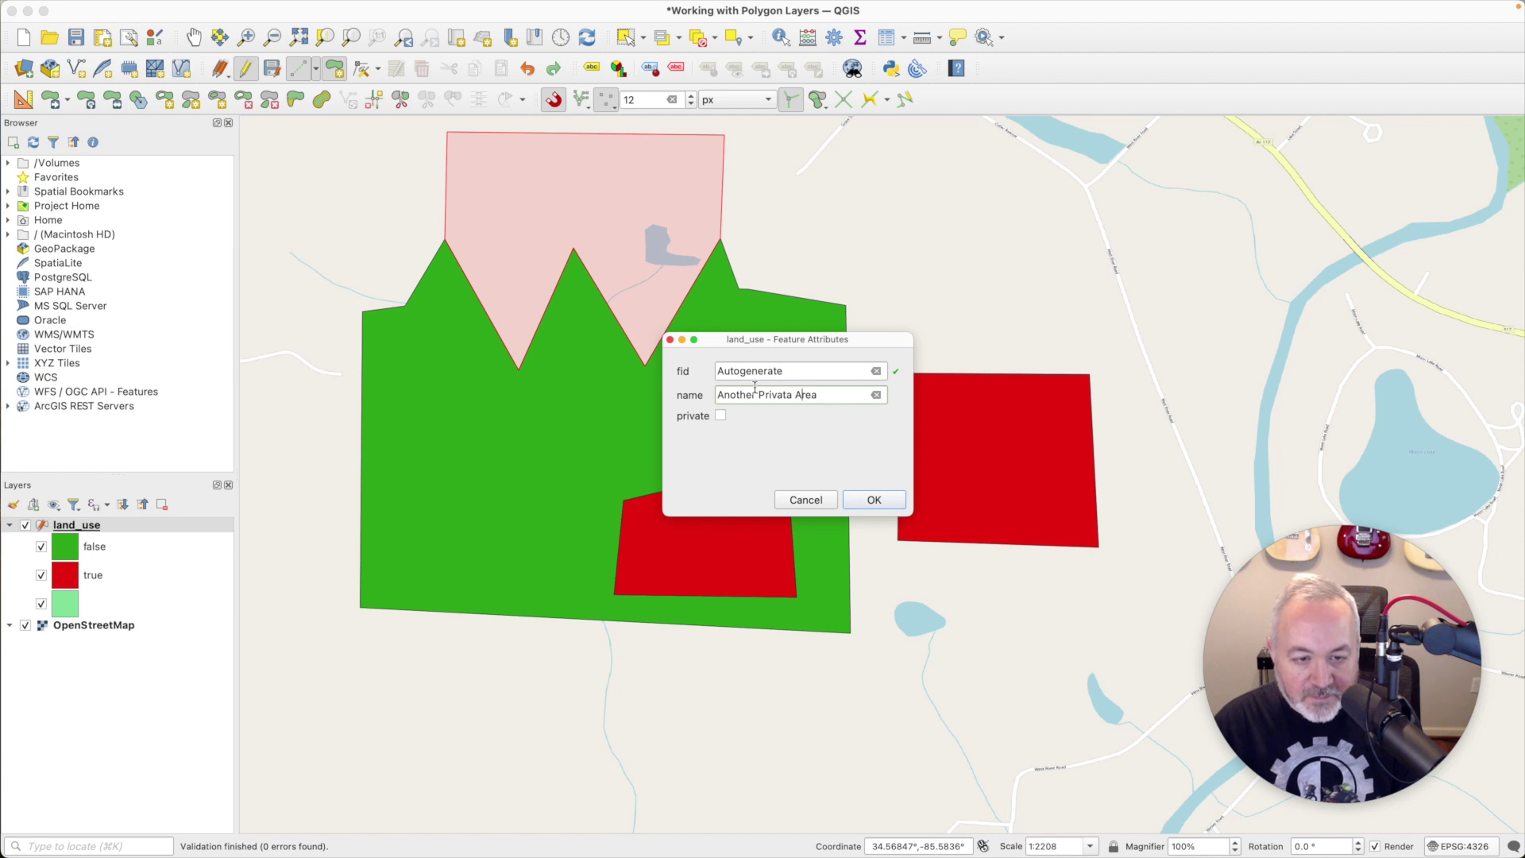
key("BackSpace")
type("e")
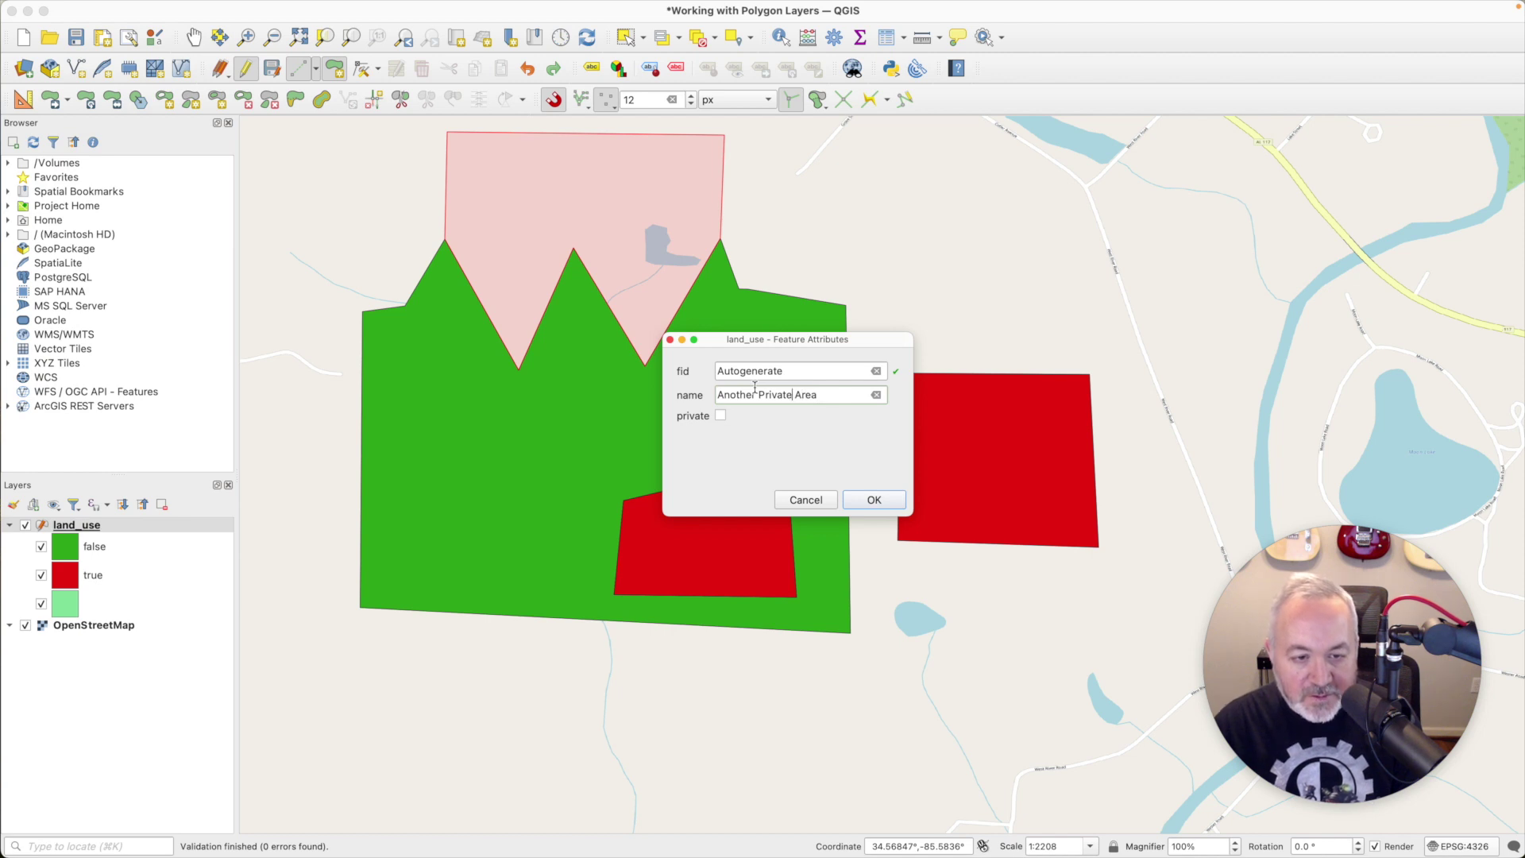
left_click(721, 415)
left_click(860, 499)
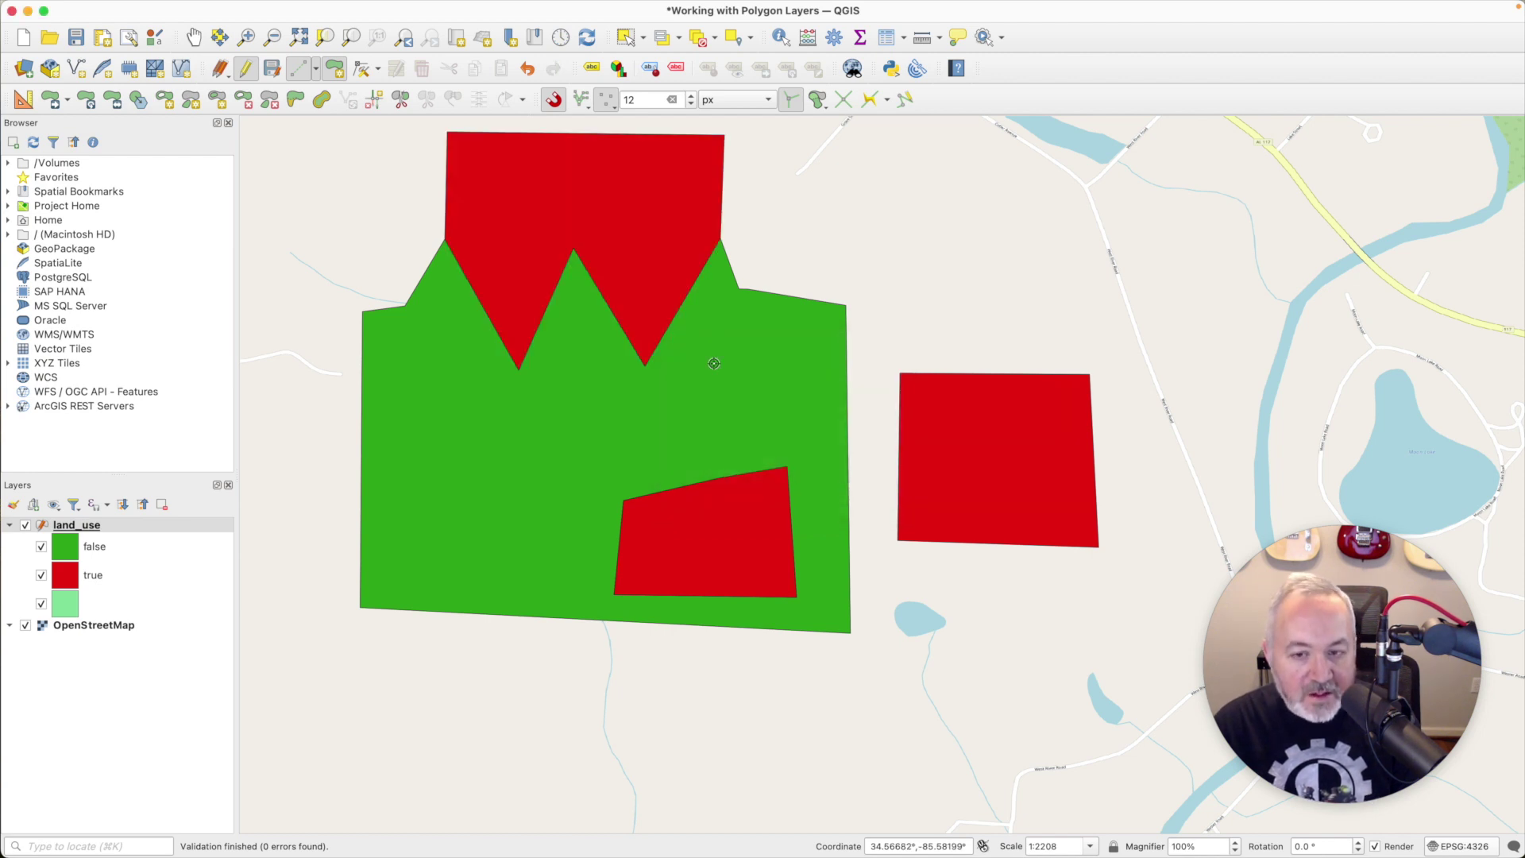
Step: With the Vertex Tool, bend the shared boundary outward with one new vertex on each side of the eastern trough
left_click(361, 69)
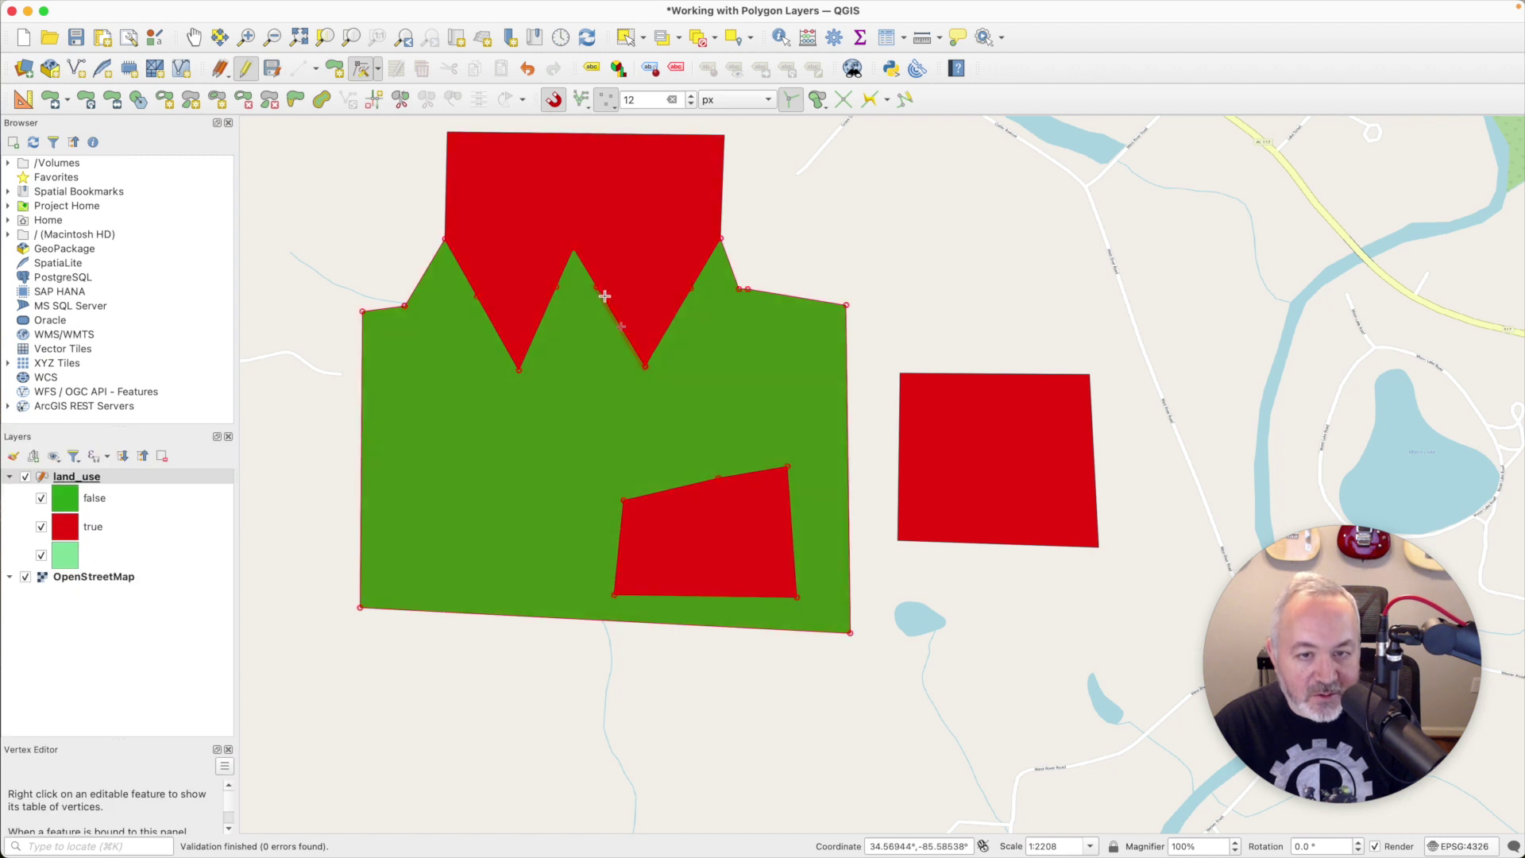
left_click(628, 260)
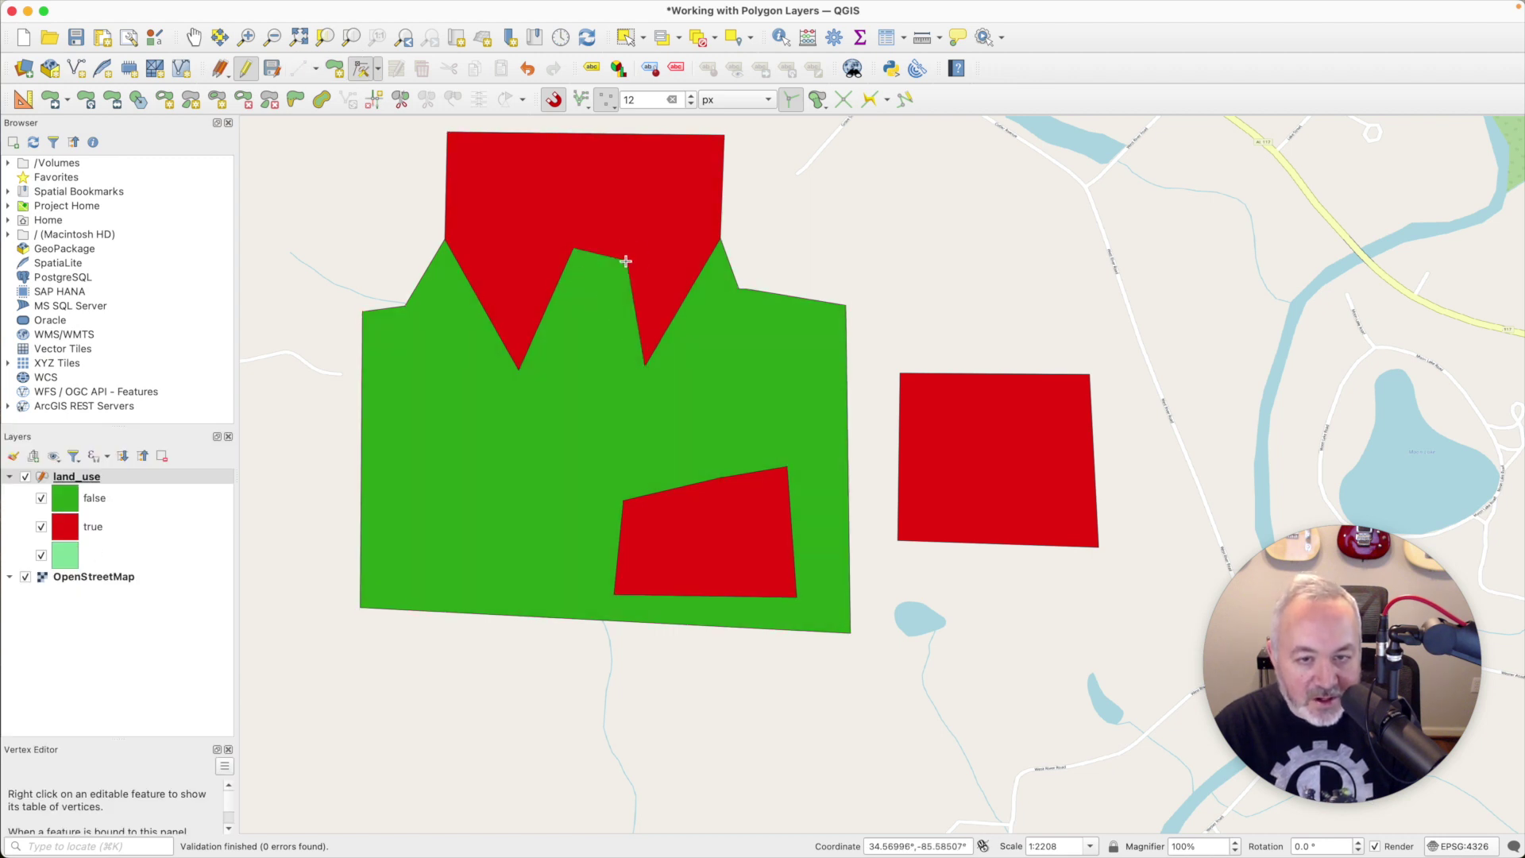
left_click(589, 316)
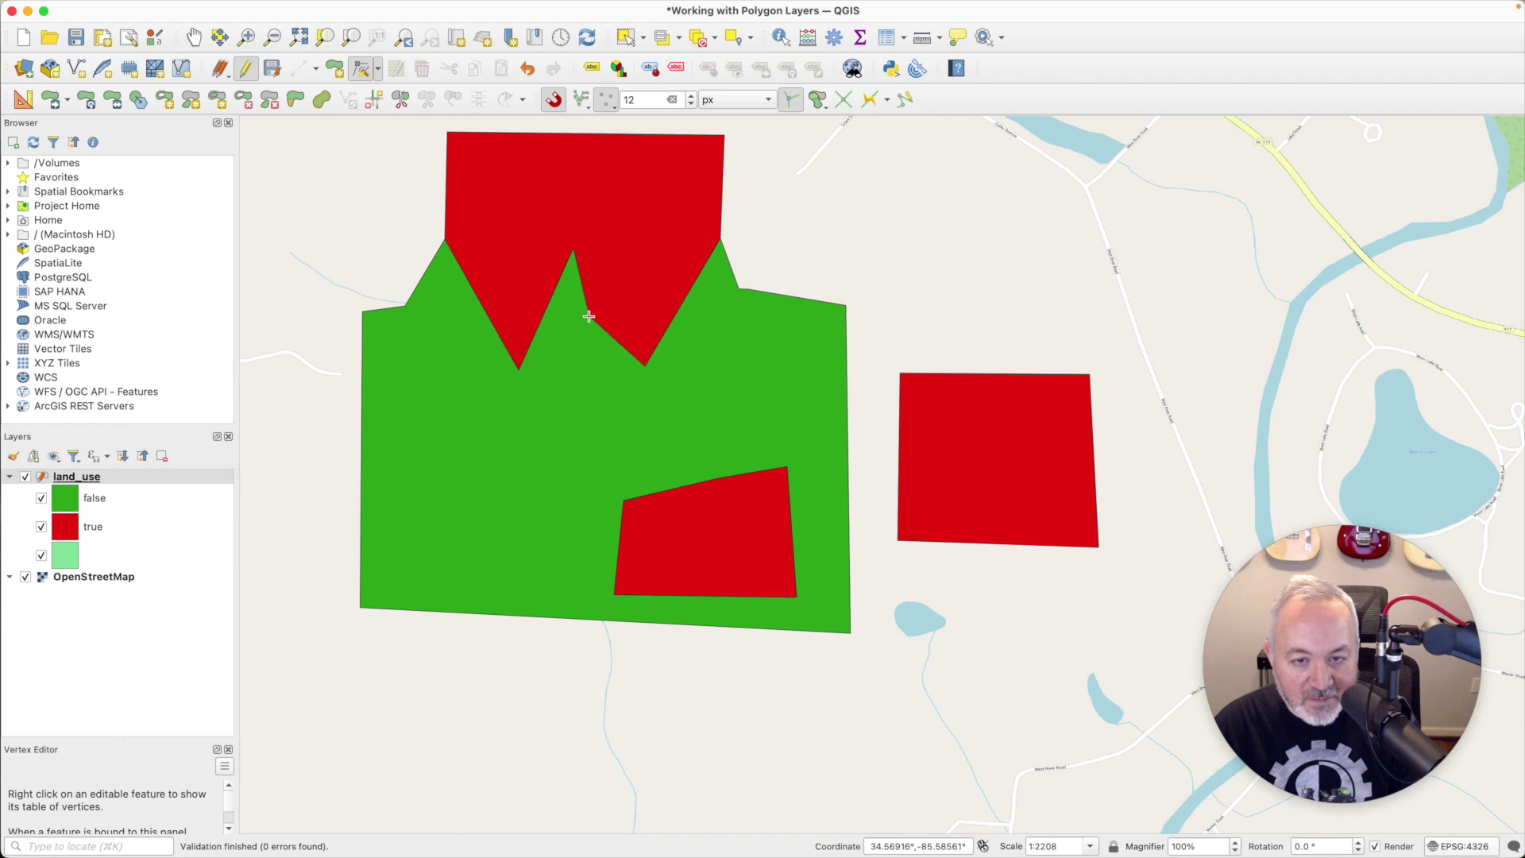
left_click(707, 321)
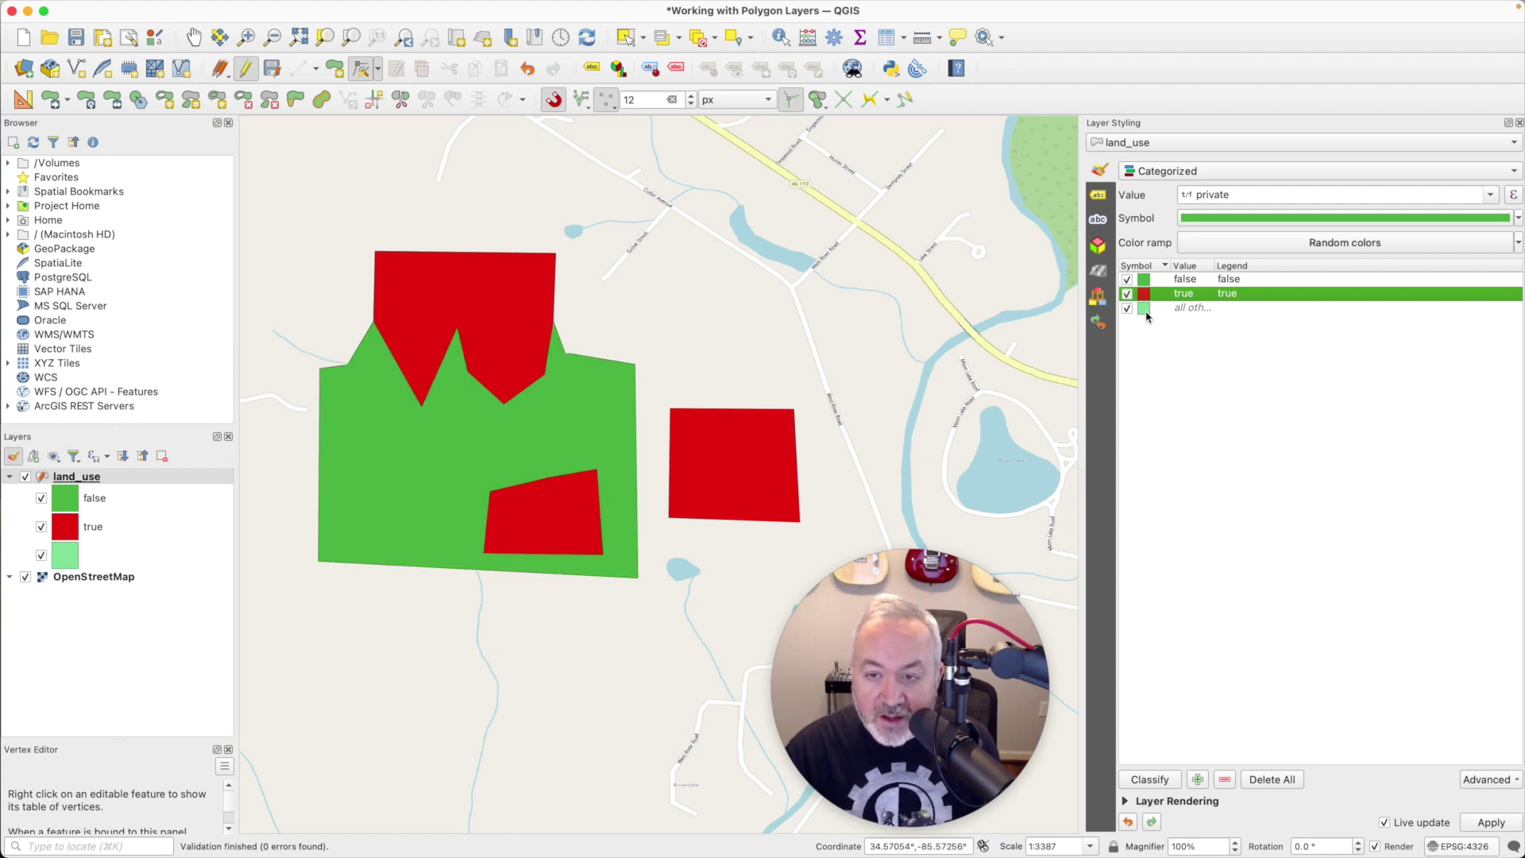
Step: Set the fill style of the "false" category's Simple Fill to Horizontal in the land_use layer styling
left_click(1148, 279)
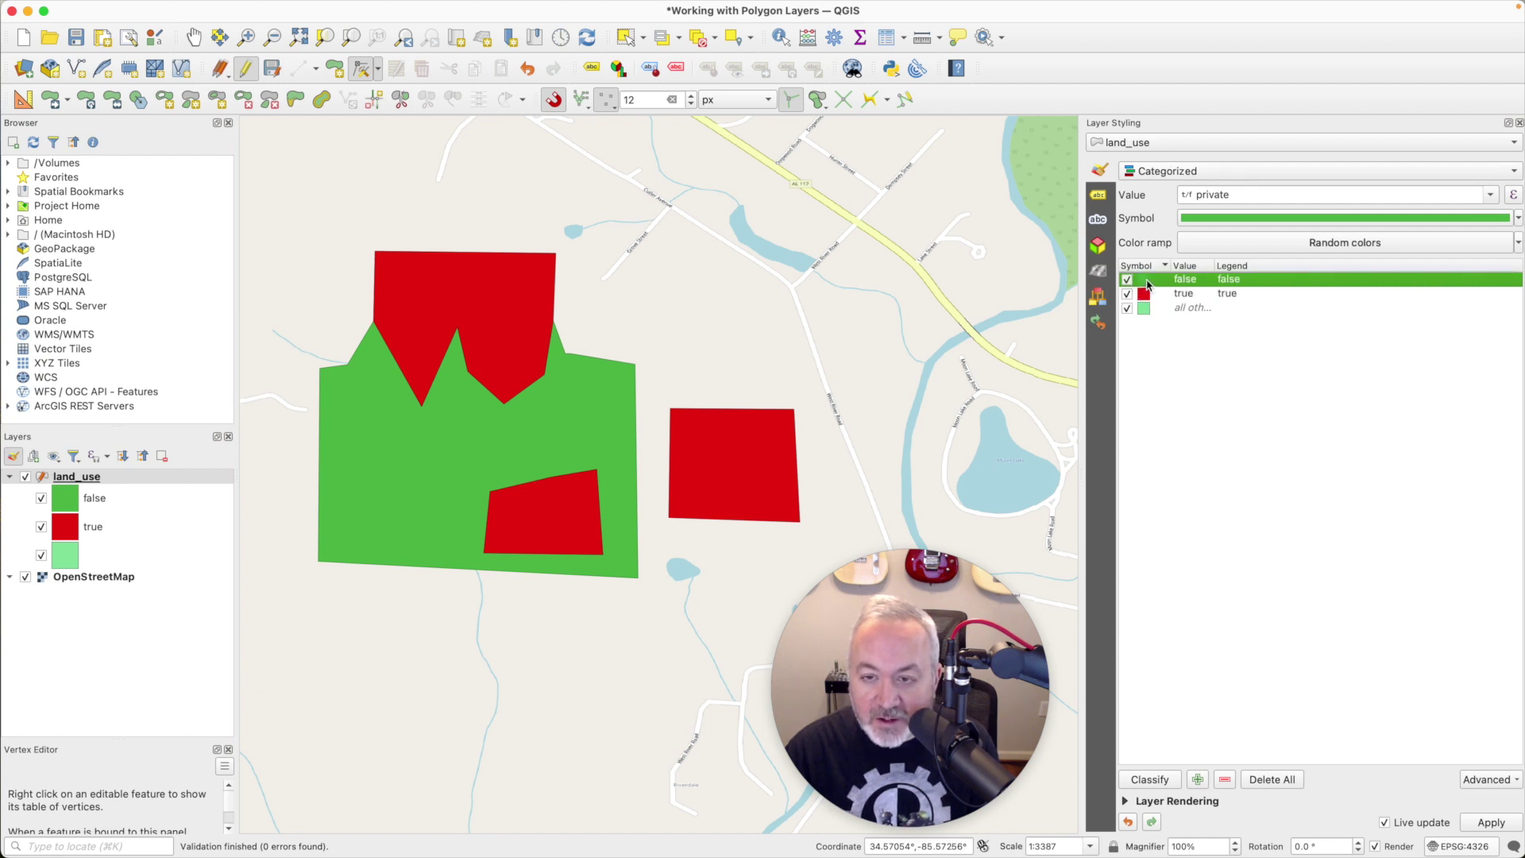
double_click(1146, 282)
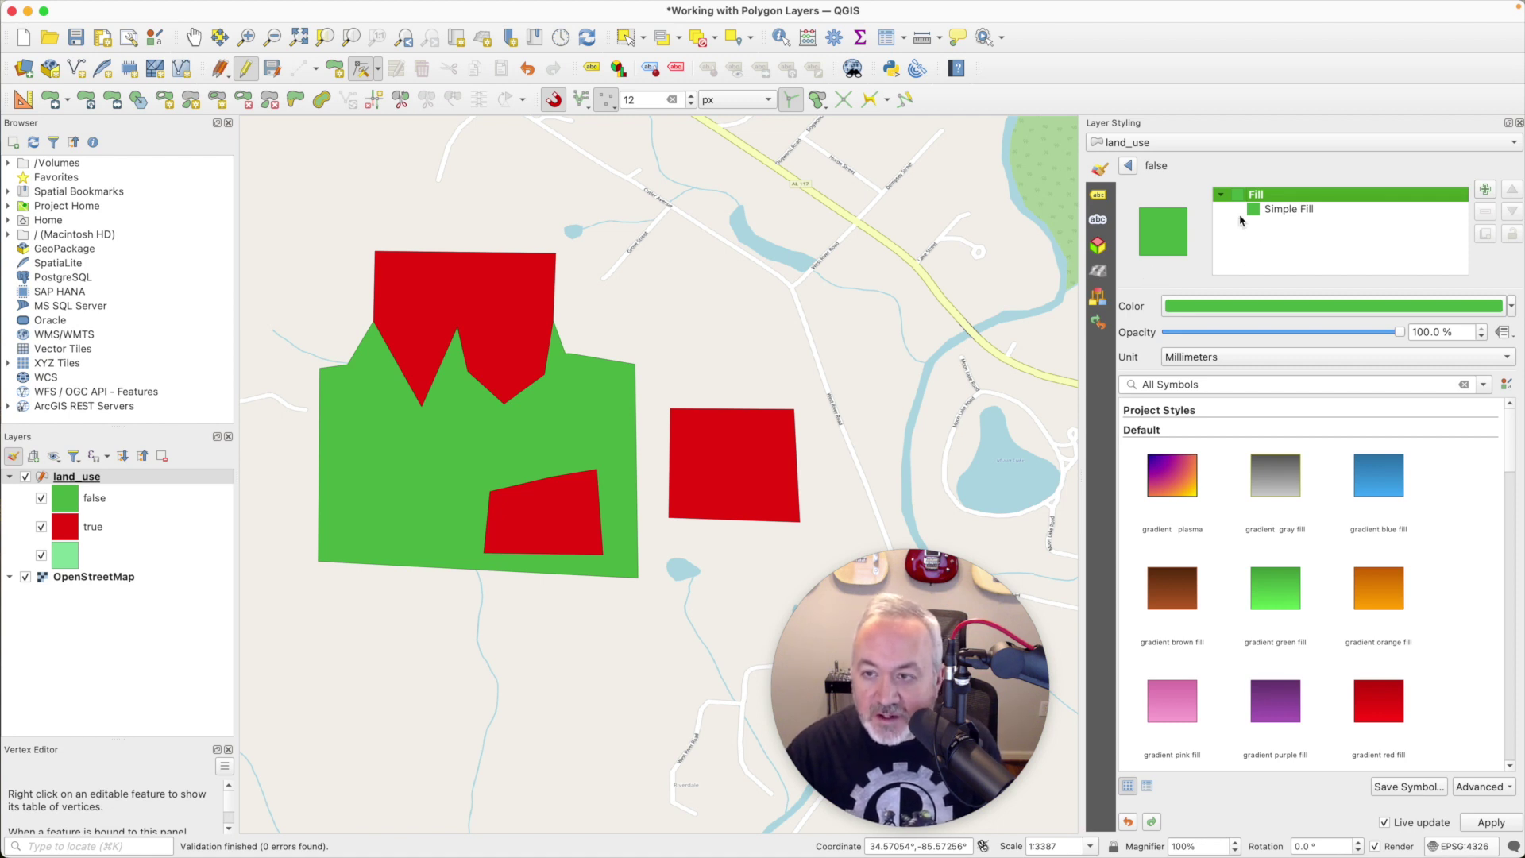
left_click(1287, 210)
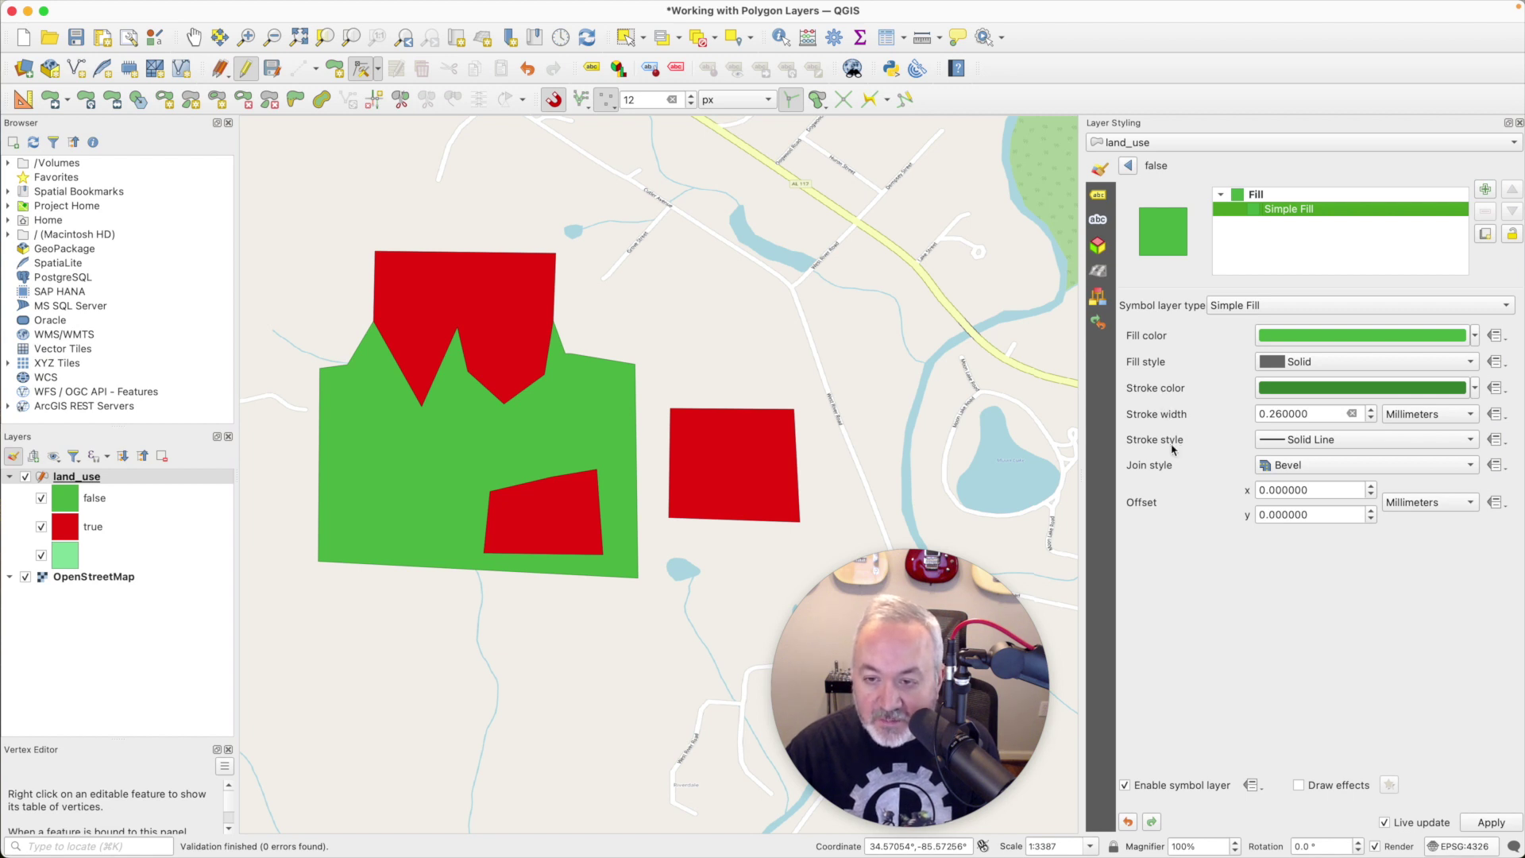
left_click(1457, 365)
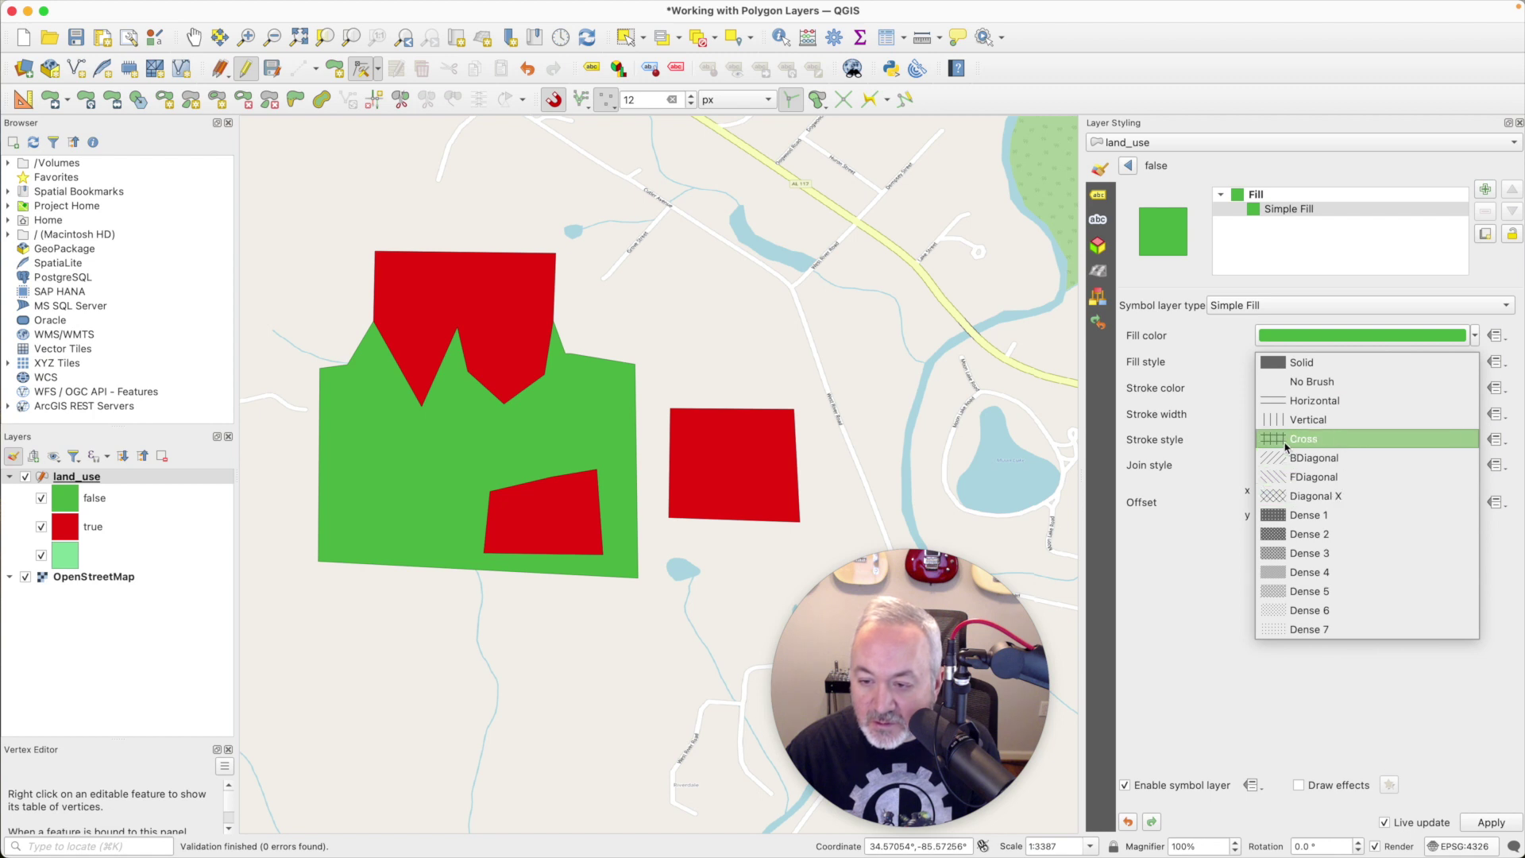
left_click(1282, 400)
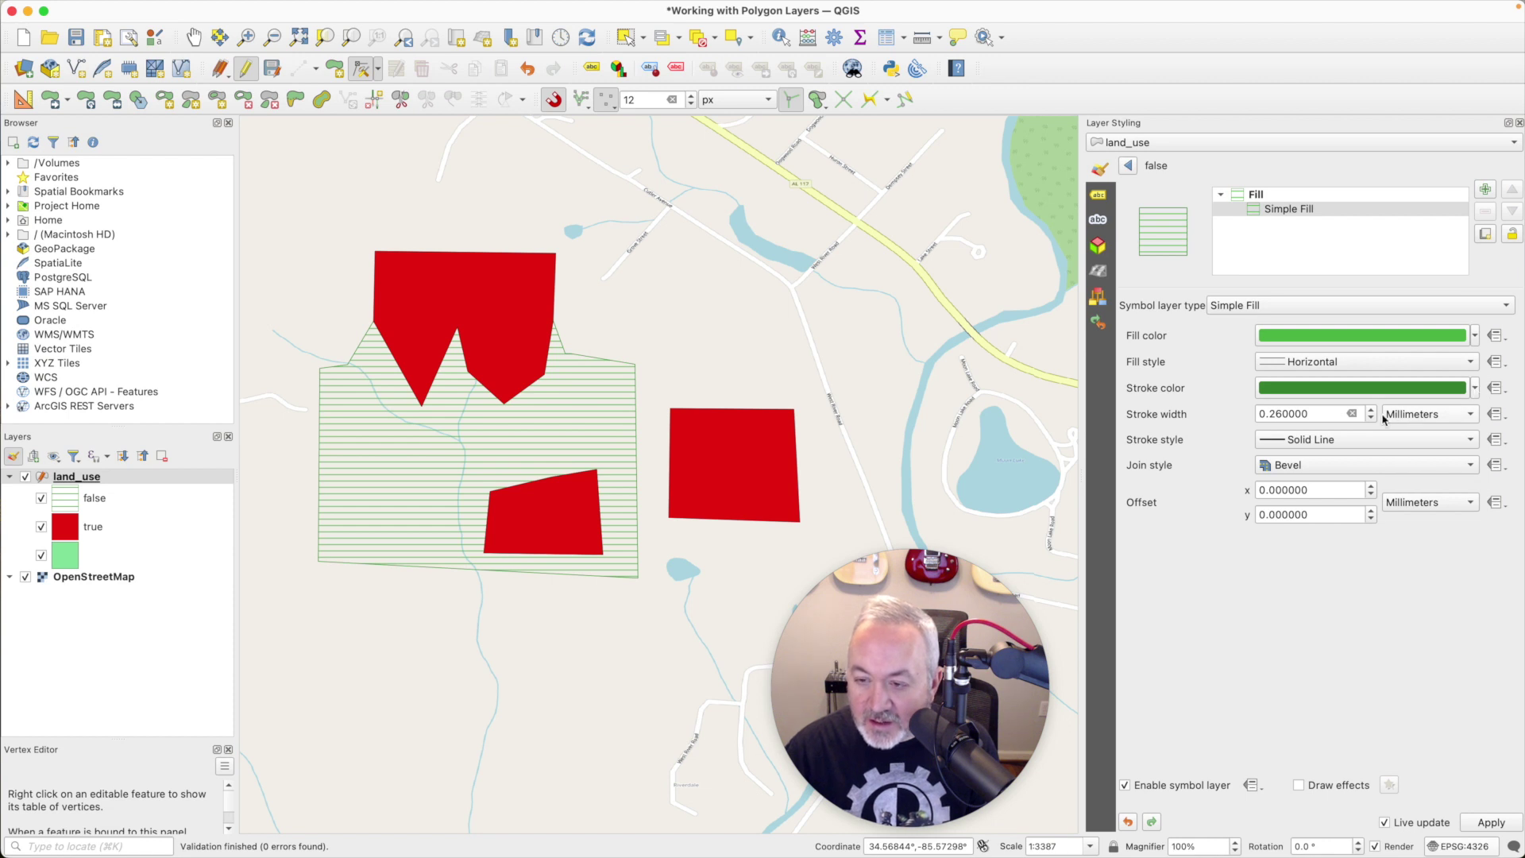
Step: Give the "false" category a Dash Line stroke style with a stroke width of 0.5 millimetres
left_click(1400, 442)
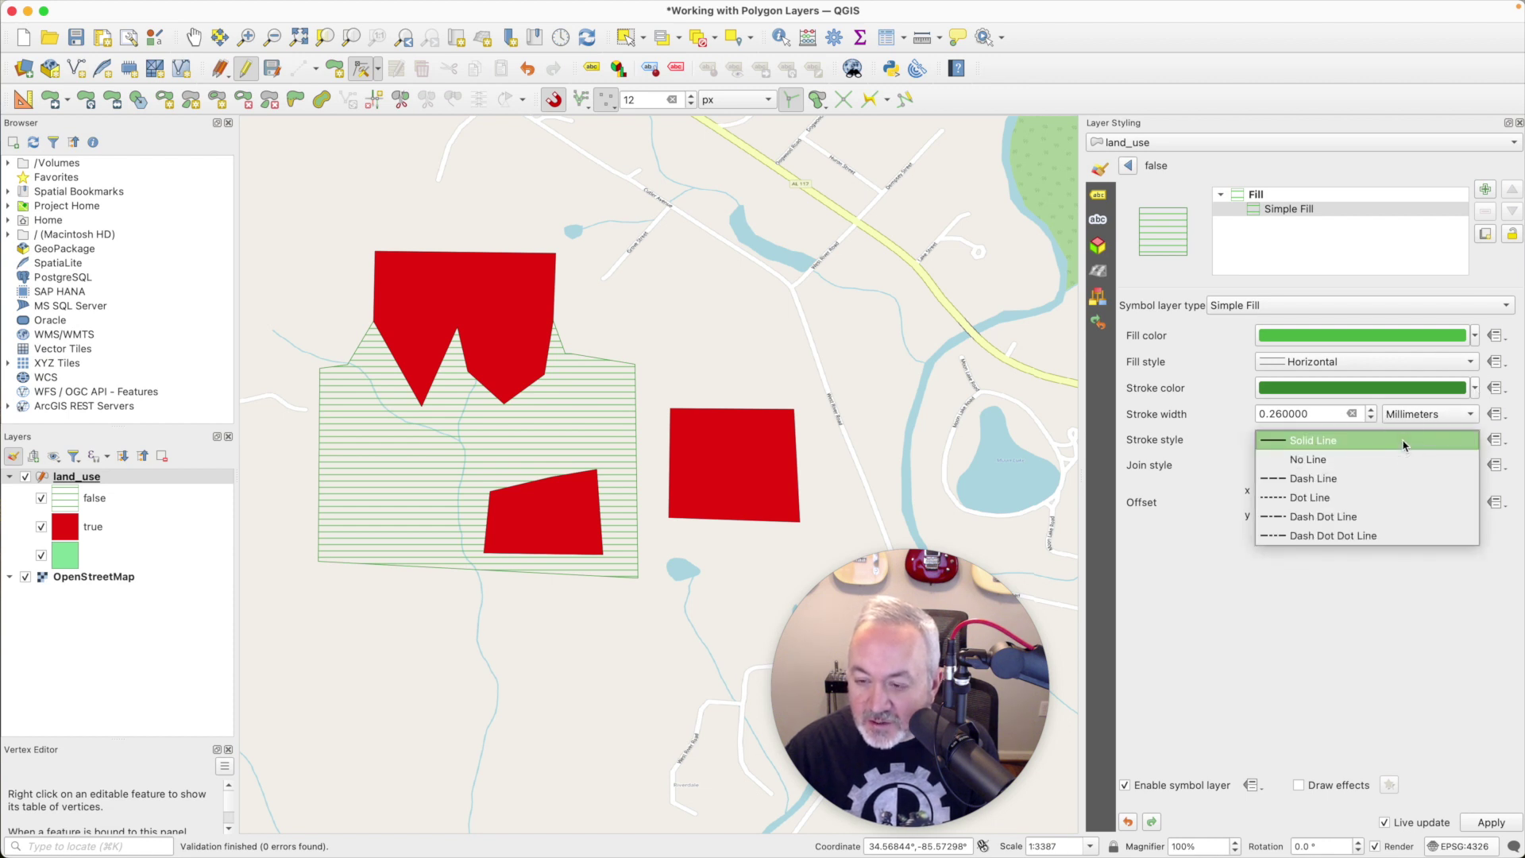
left_click(1319, 481)
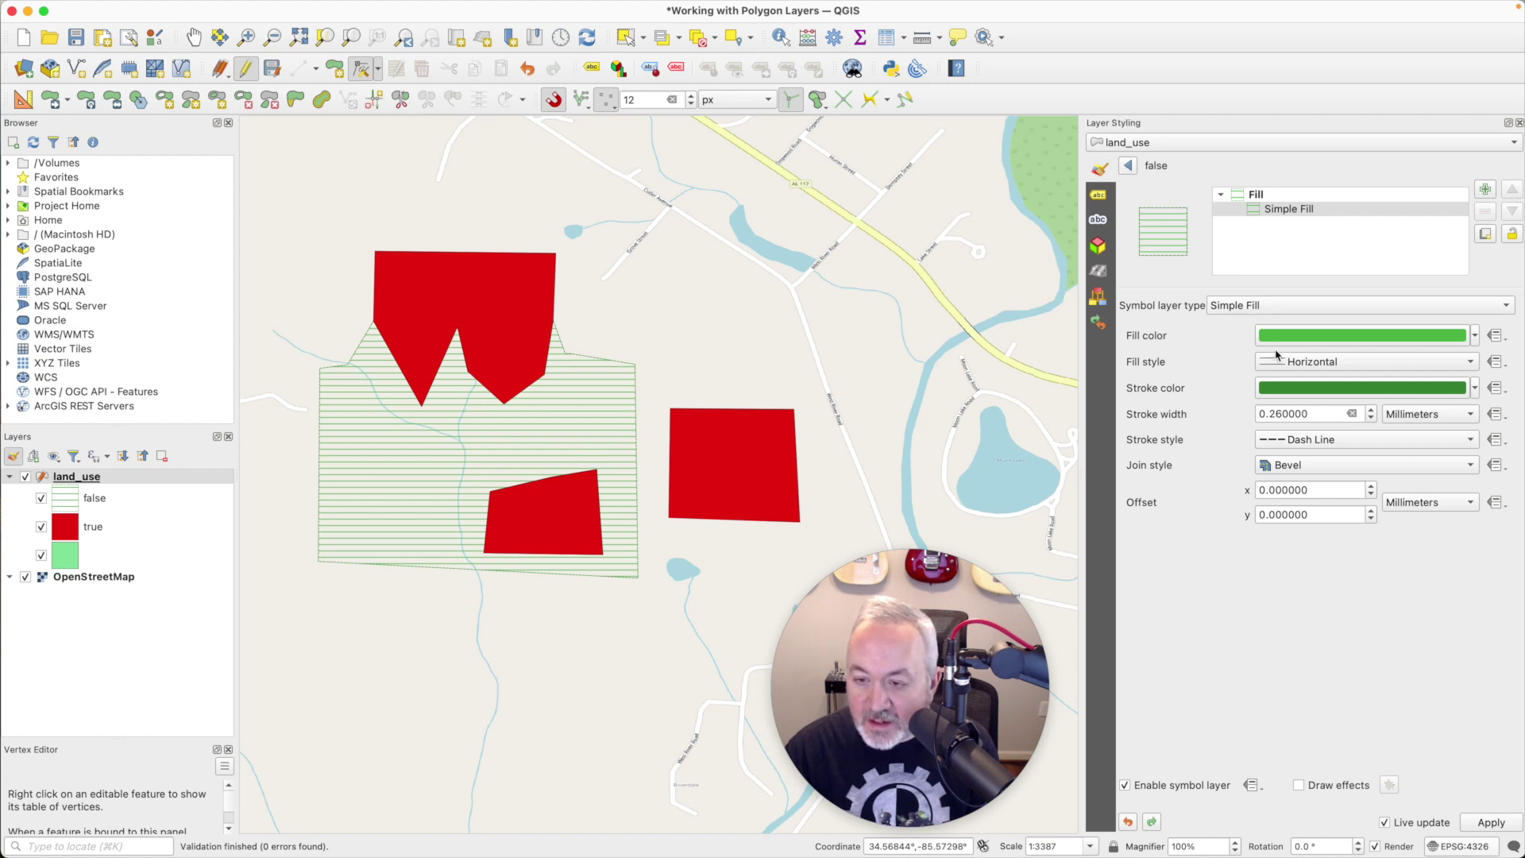
left_click_drag(1317, 416, 1251, 415)
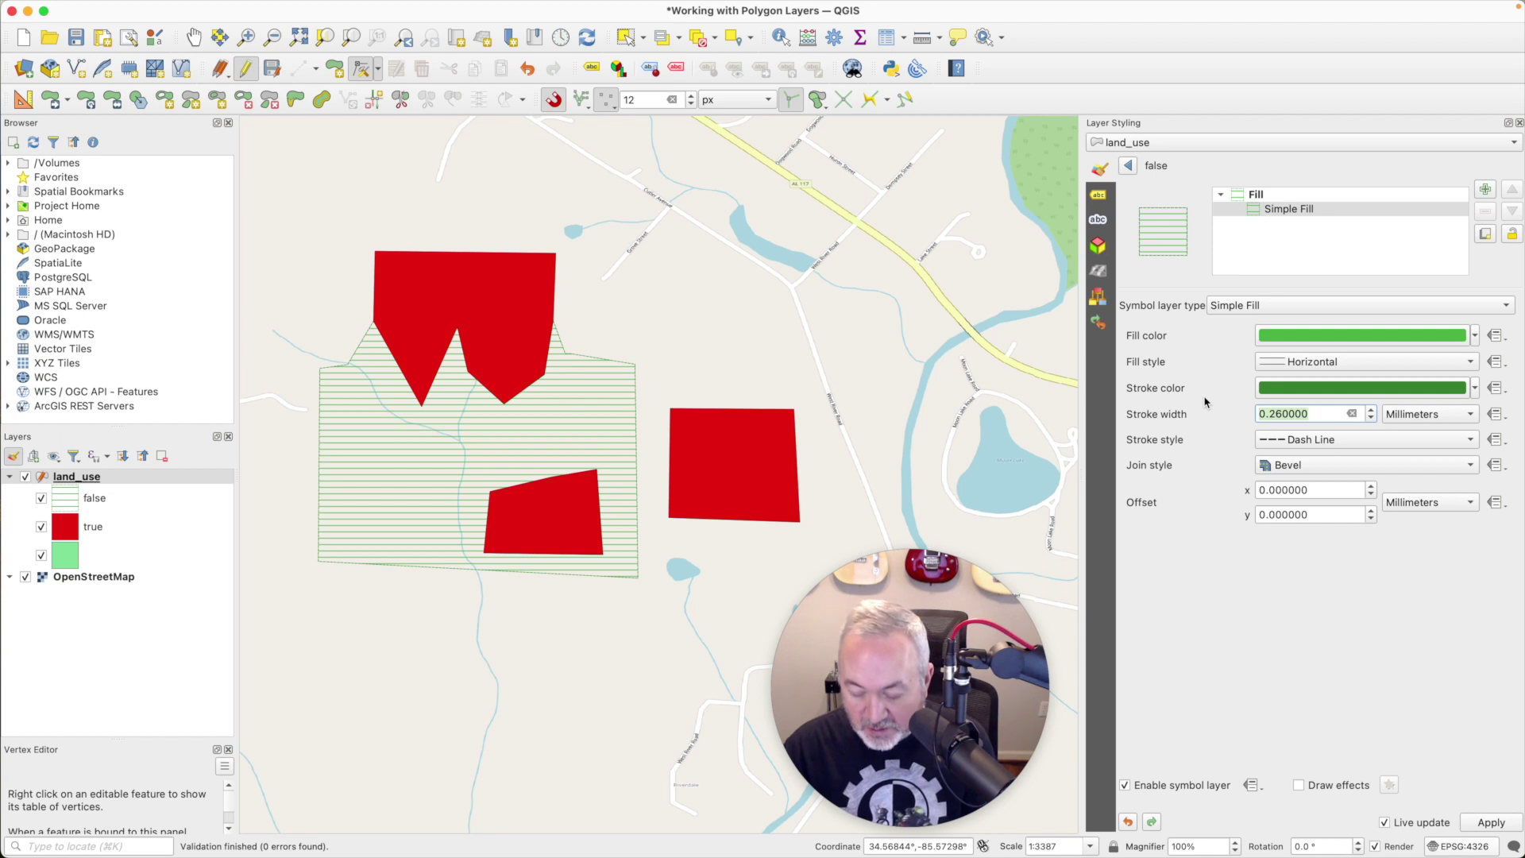
type("0.5")
key("Tab")
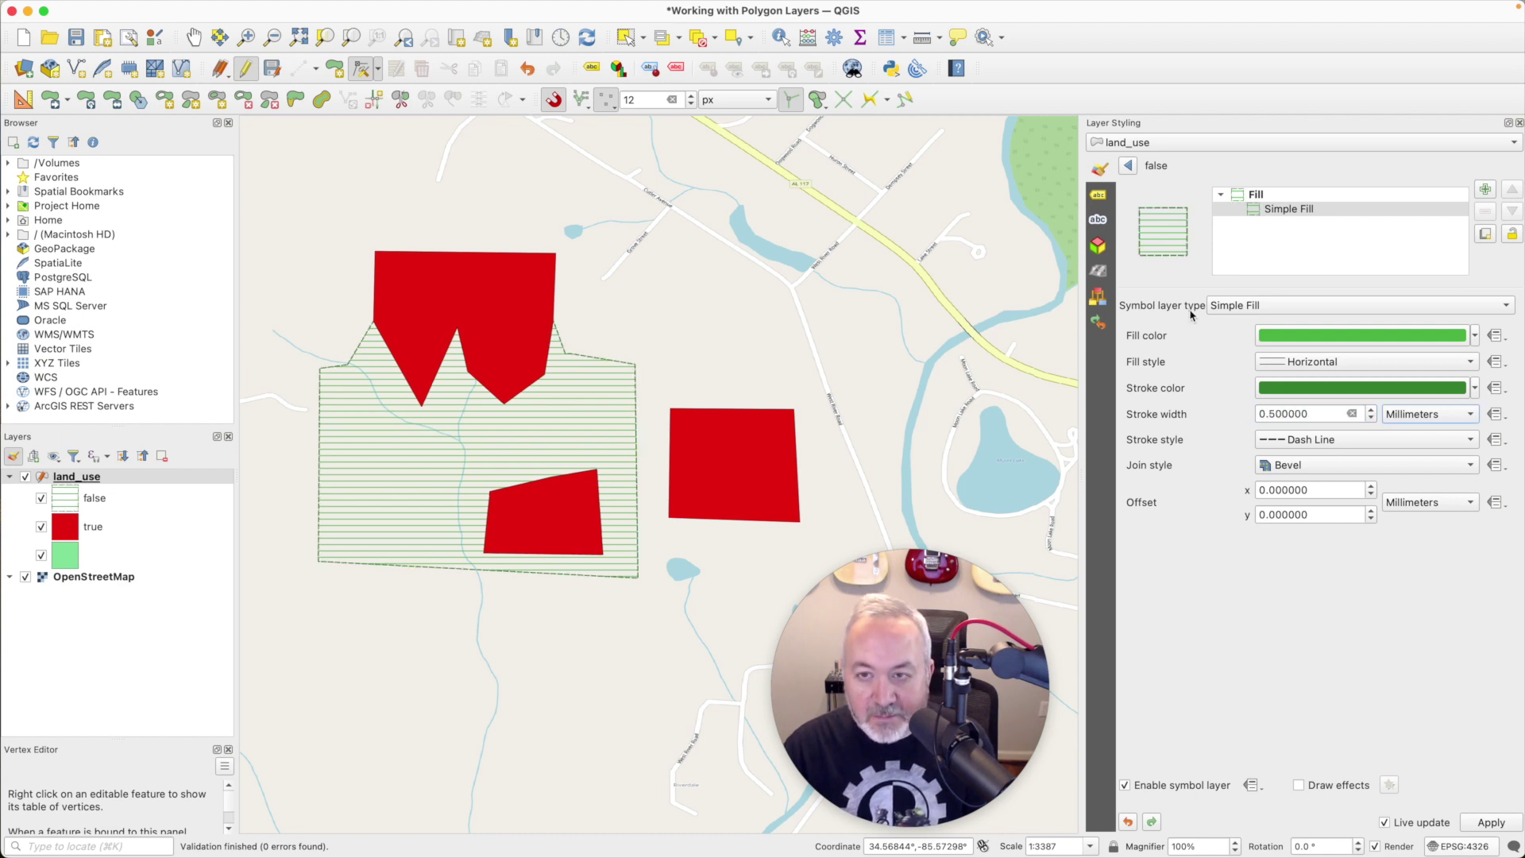
Step: Set the fill style of the "true" category's Simple Fill to Diagonal X
left_click(1128, 166)
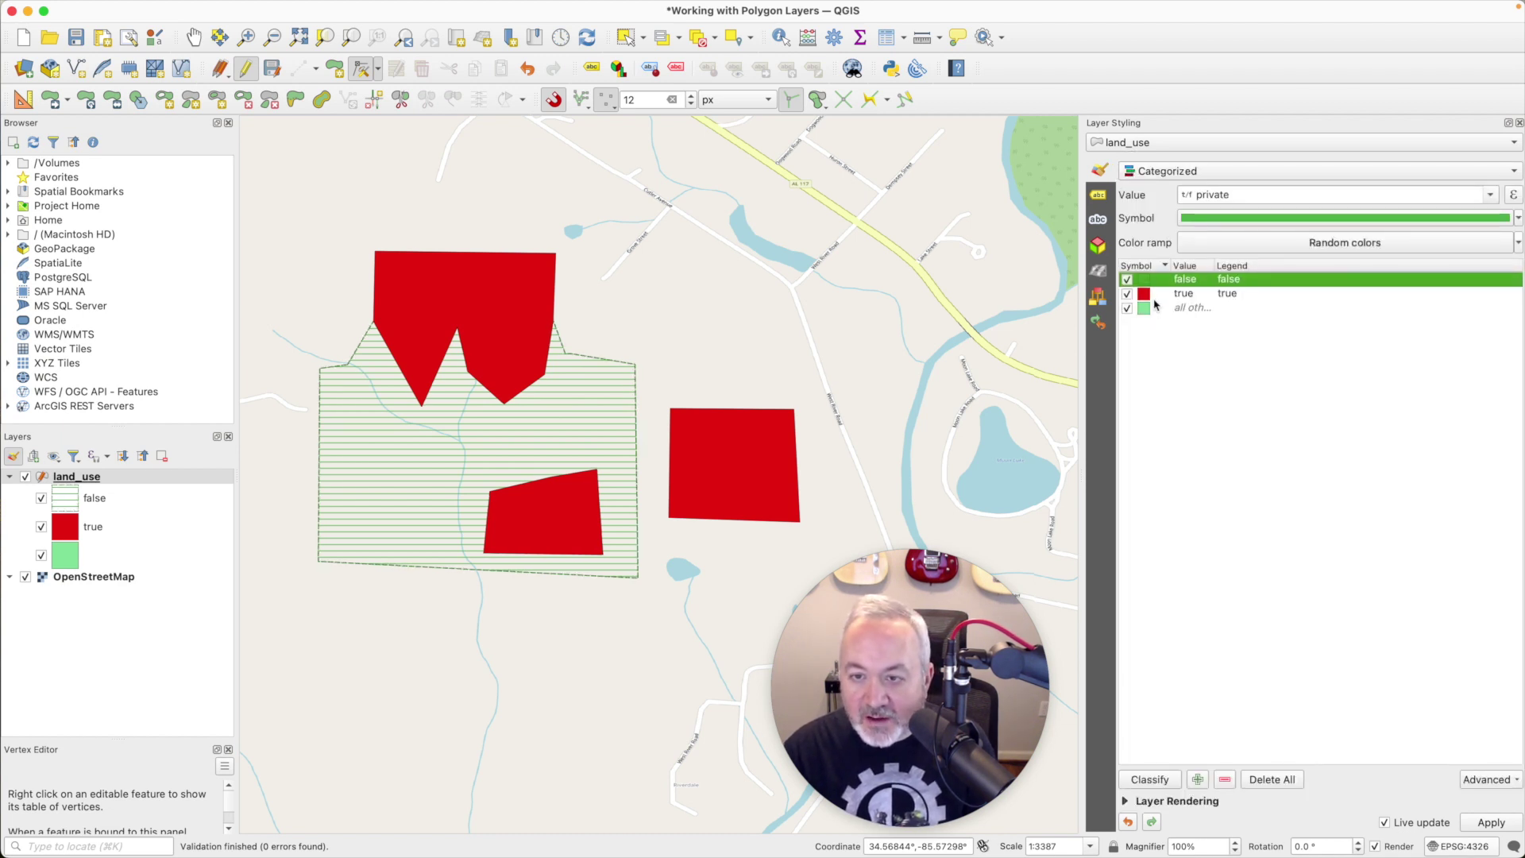
double_click(1144, 295)
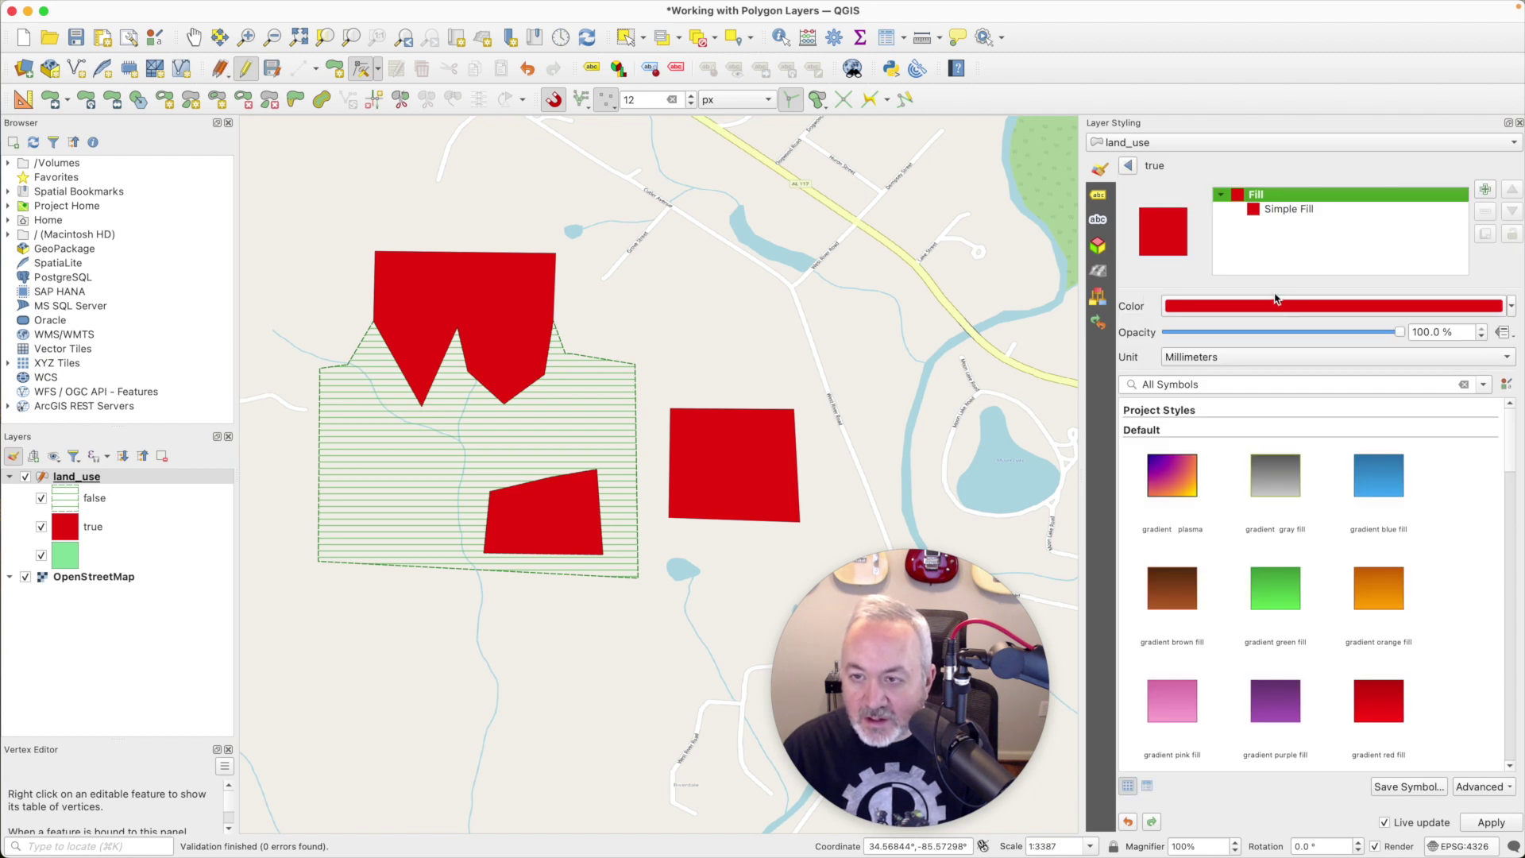
left_click(1294, 212)
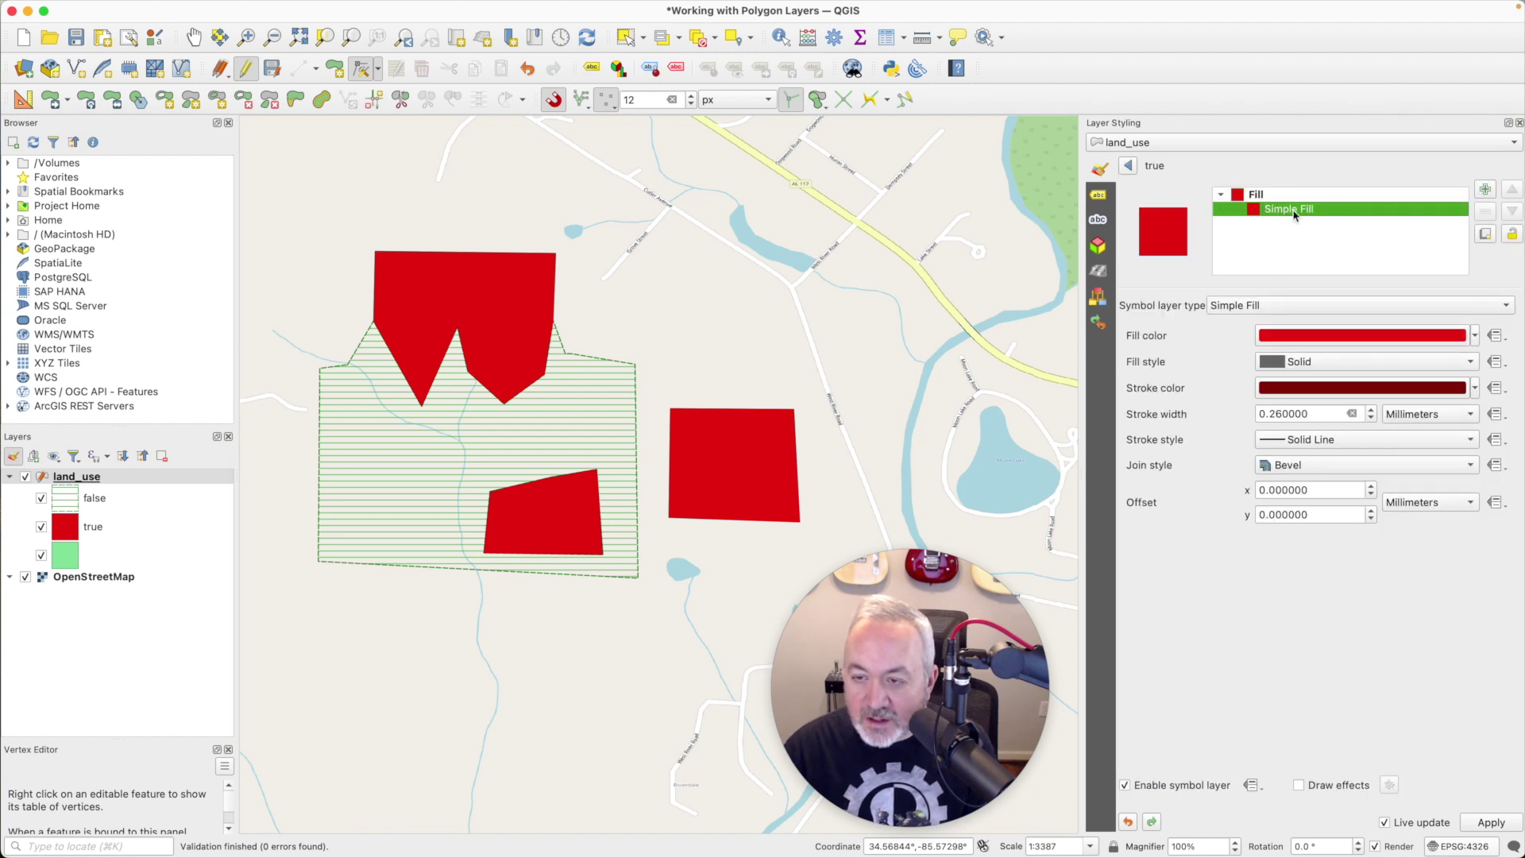
left_click(1466, 364)
left_click(1316, 497)
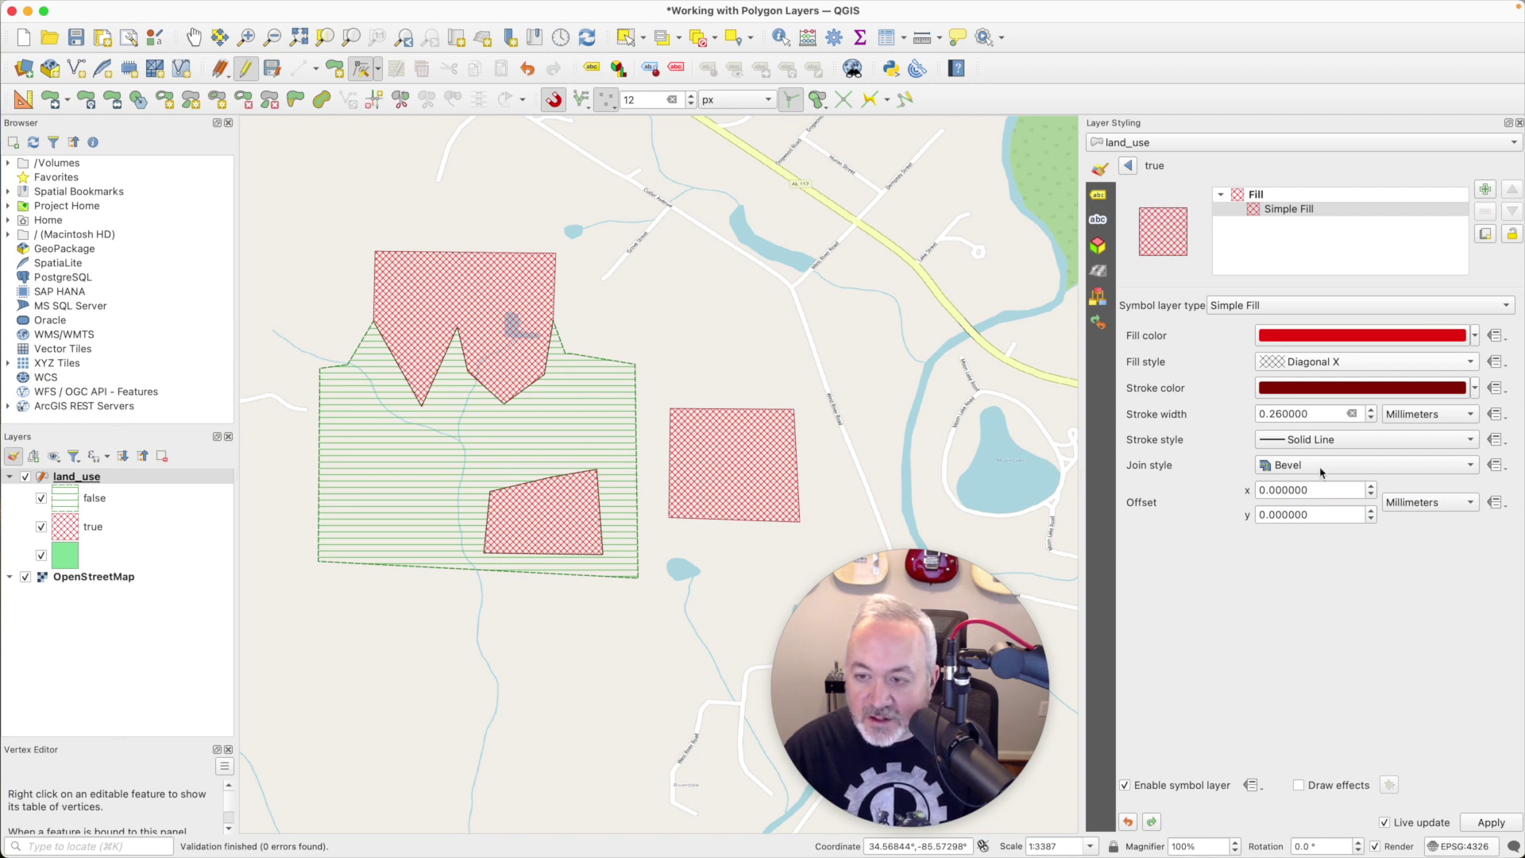
Step: Give the "true" category's Simple Fill a stroke width of 1 millimetre and a Dot Line stroke style
left_click(1475, 391)
left_click(1476, 392)
left_click(1259, 406)
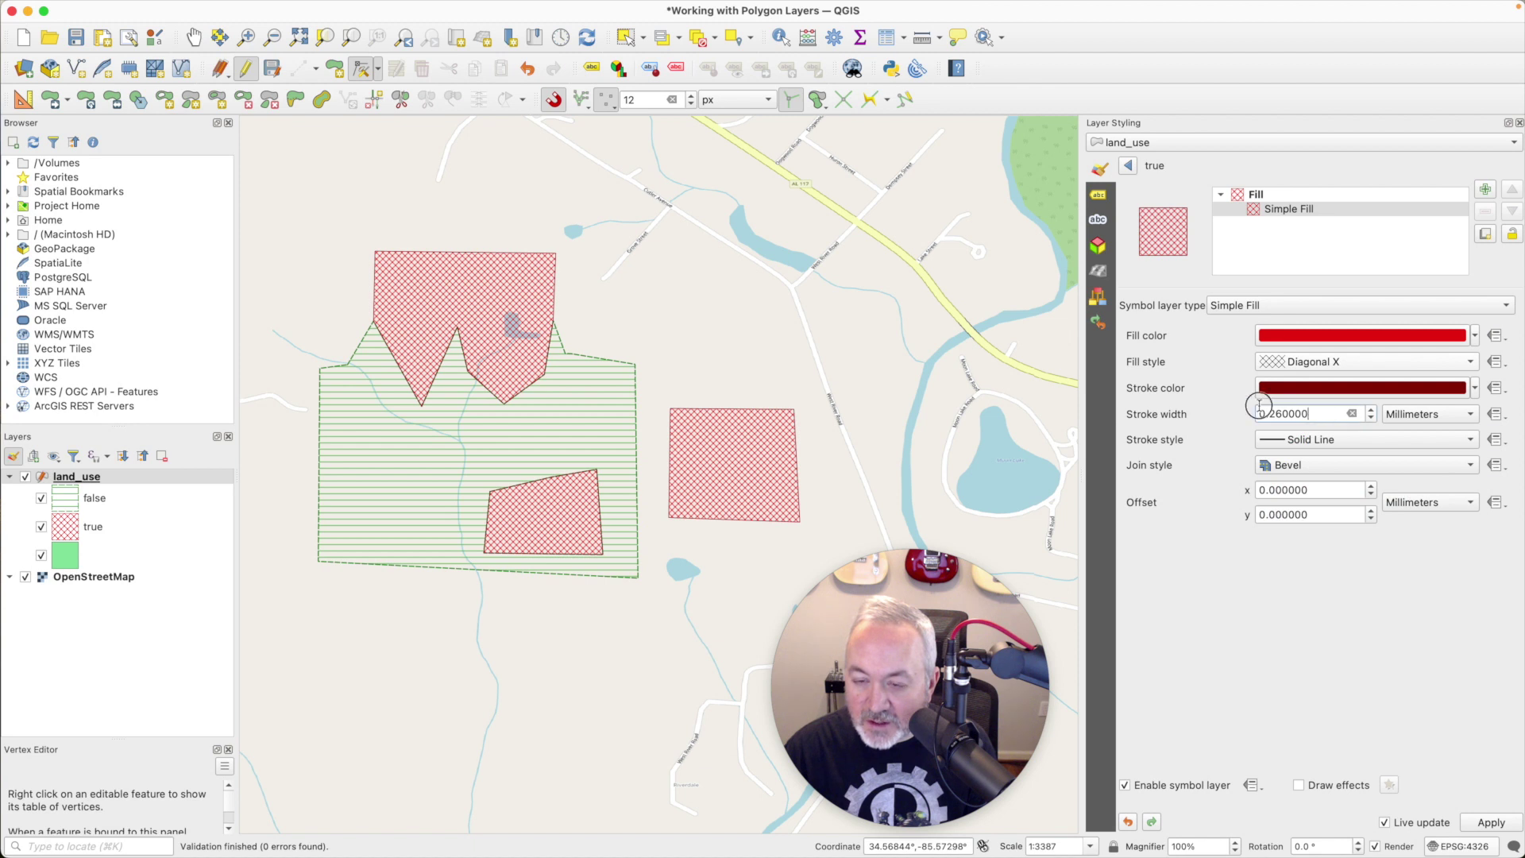
type("1")
key("Tab")
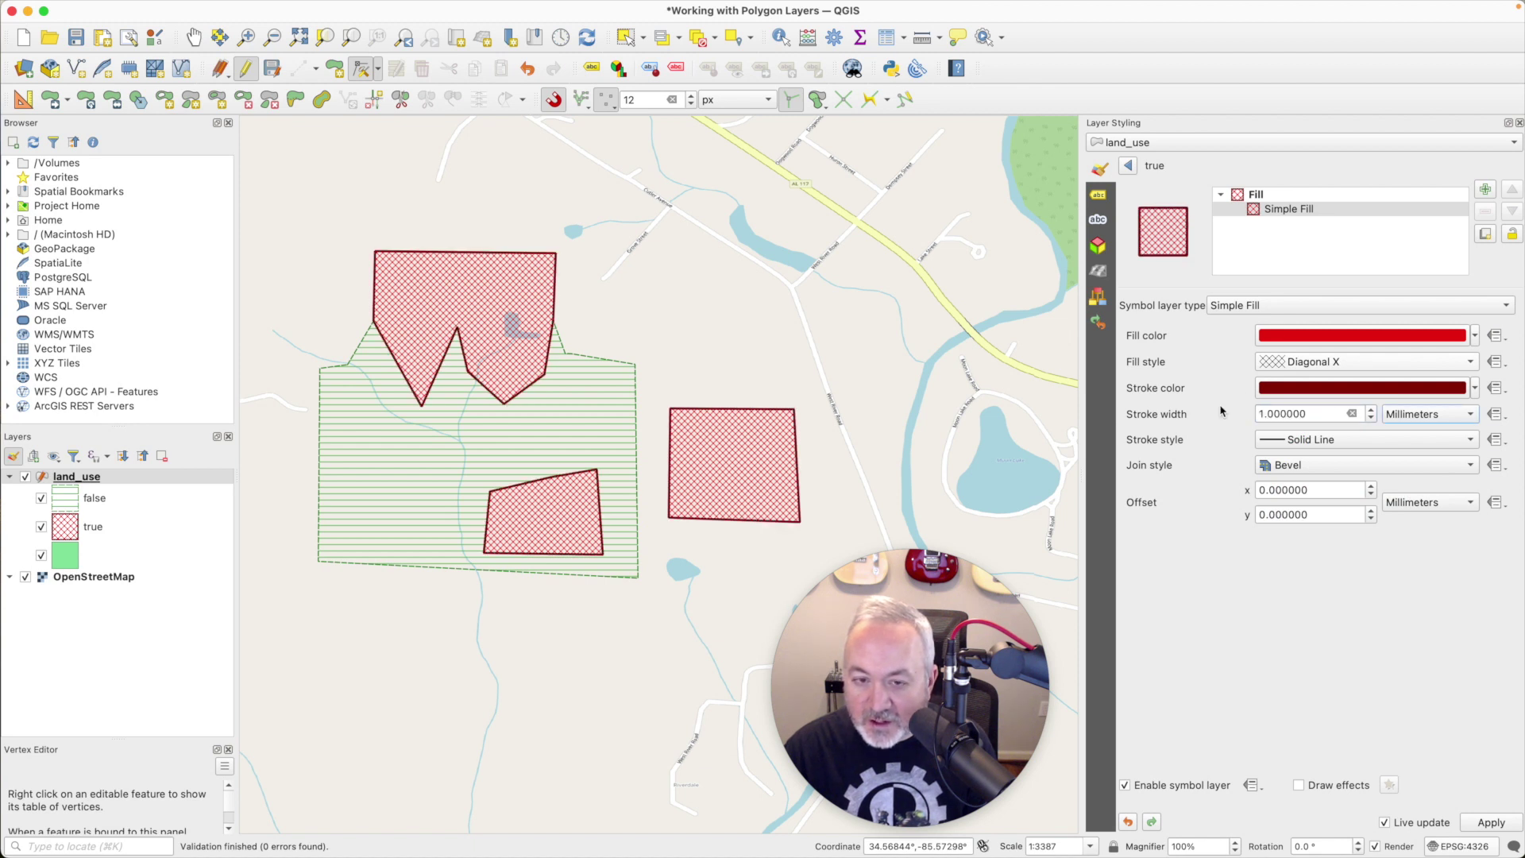
left_click(1352, 442)
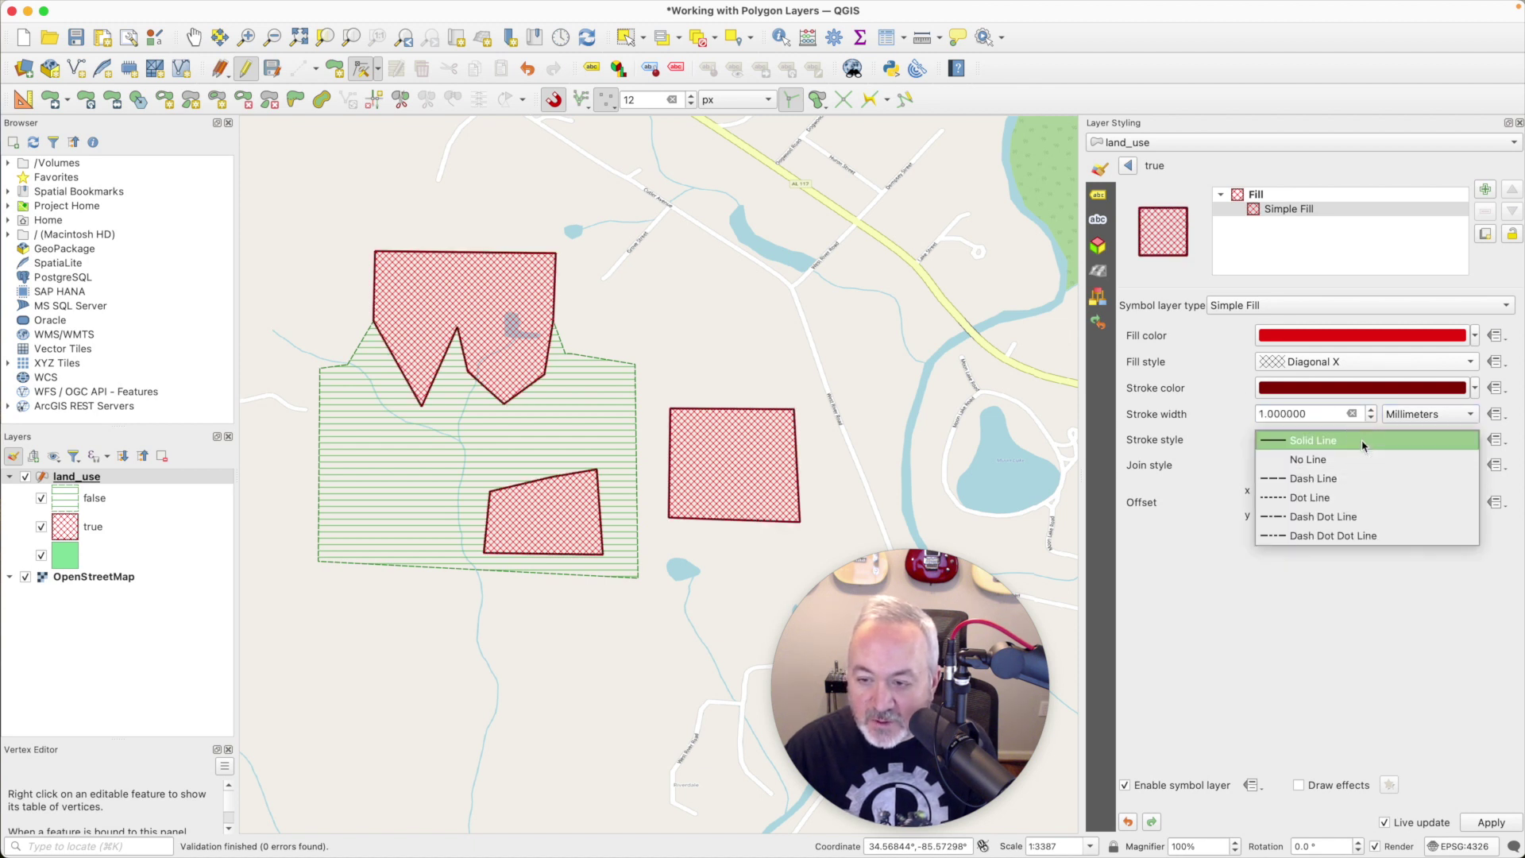
left_click(1334, 499)
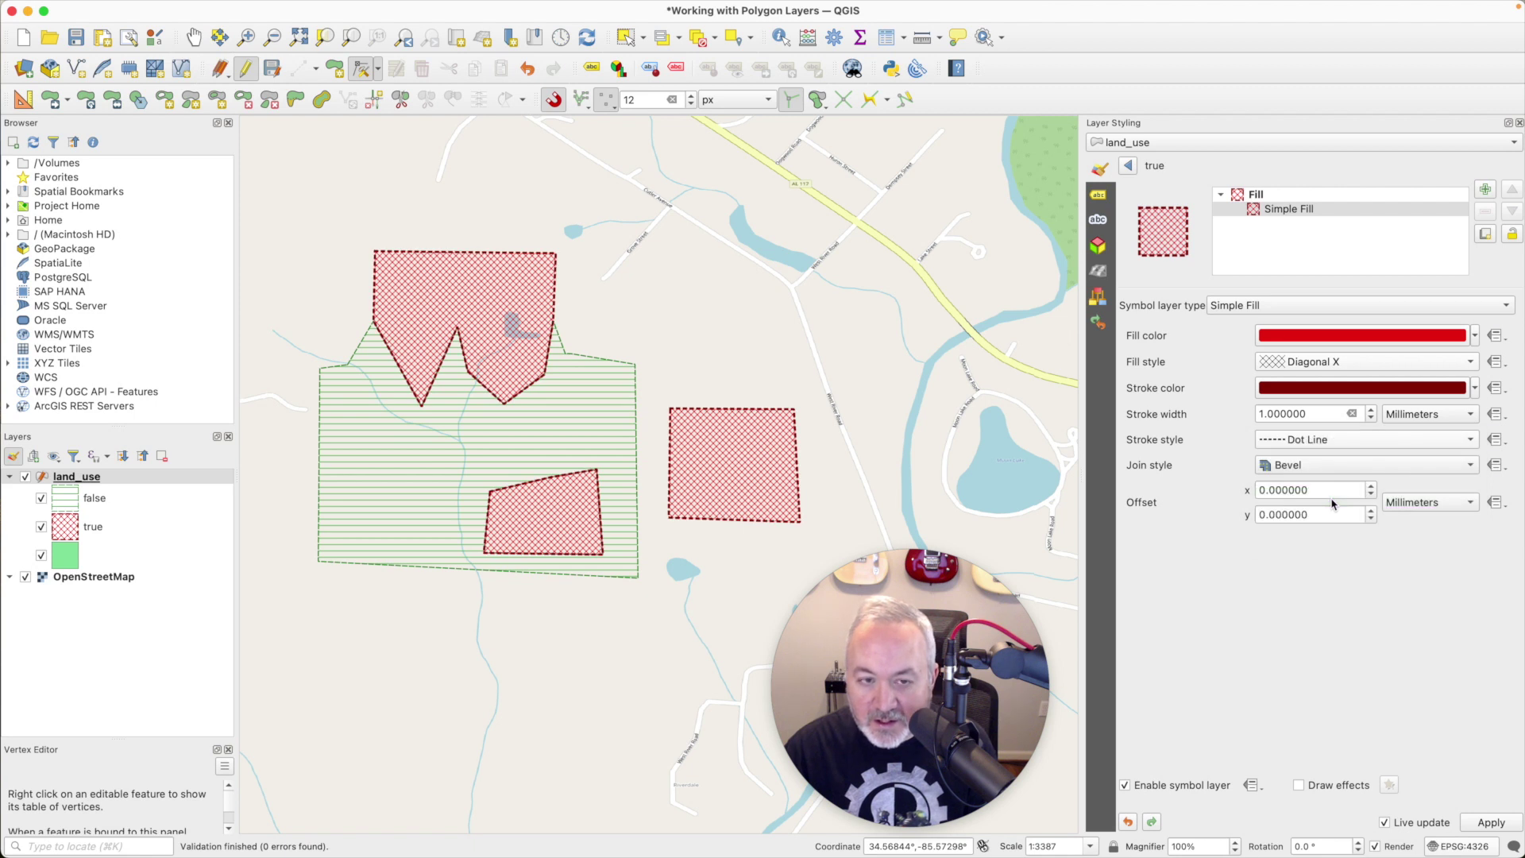
Step: Set the "true" category's stroke color to the standard black (#000000) and return to the land_use category list
left_click(1390, 391)
left_click(1150, 253)
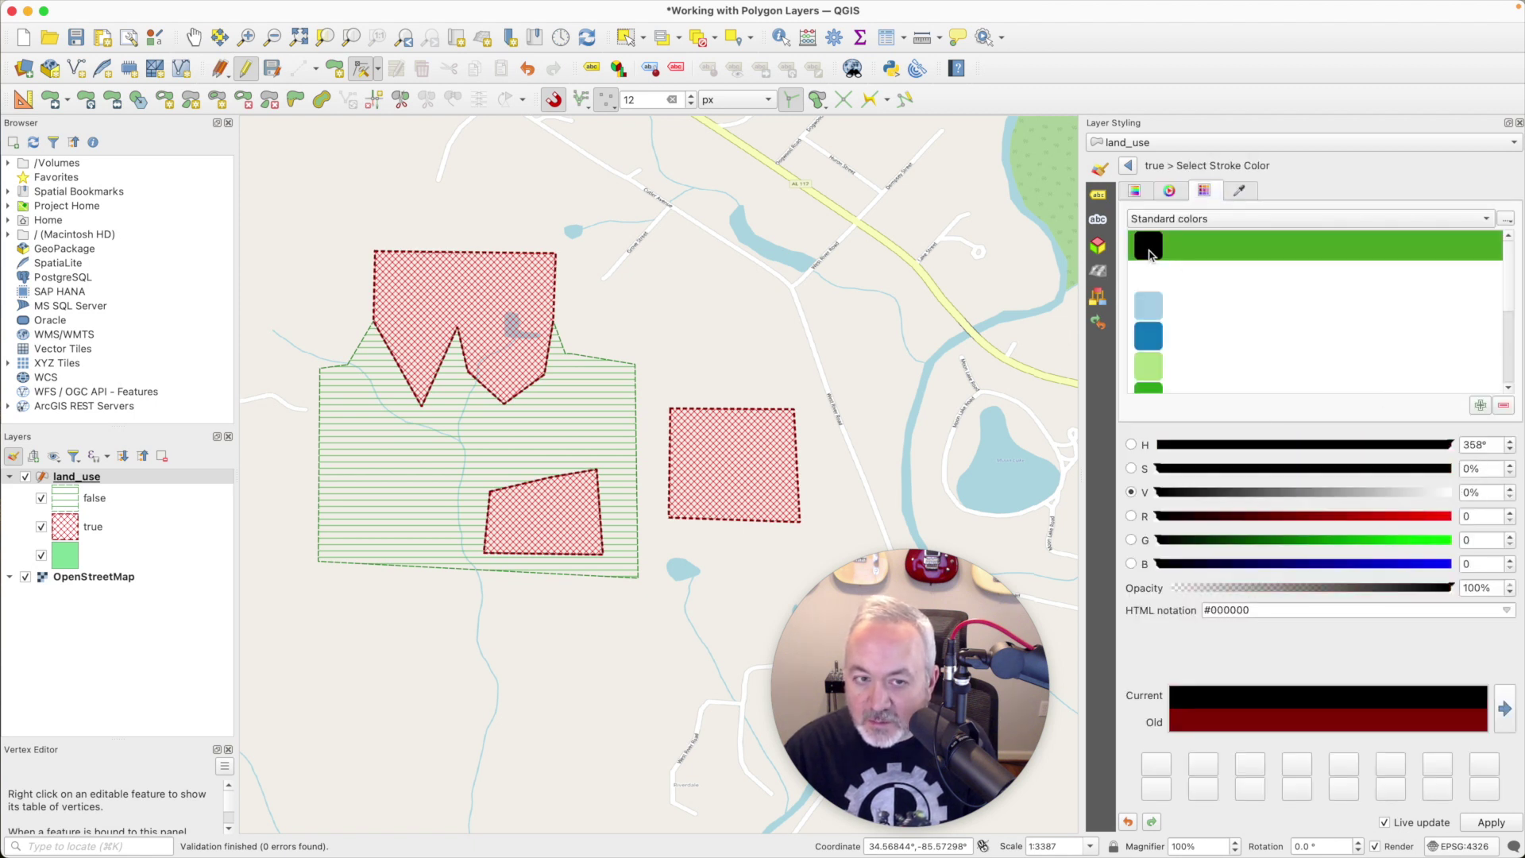
left_click(1128, 165)
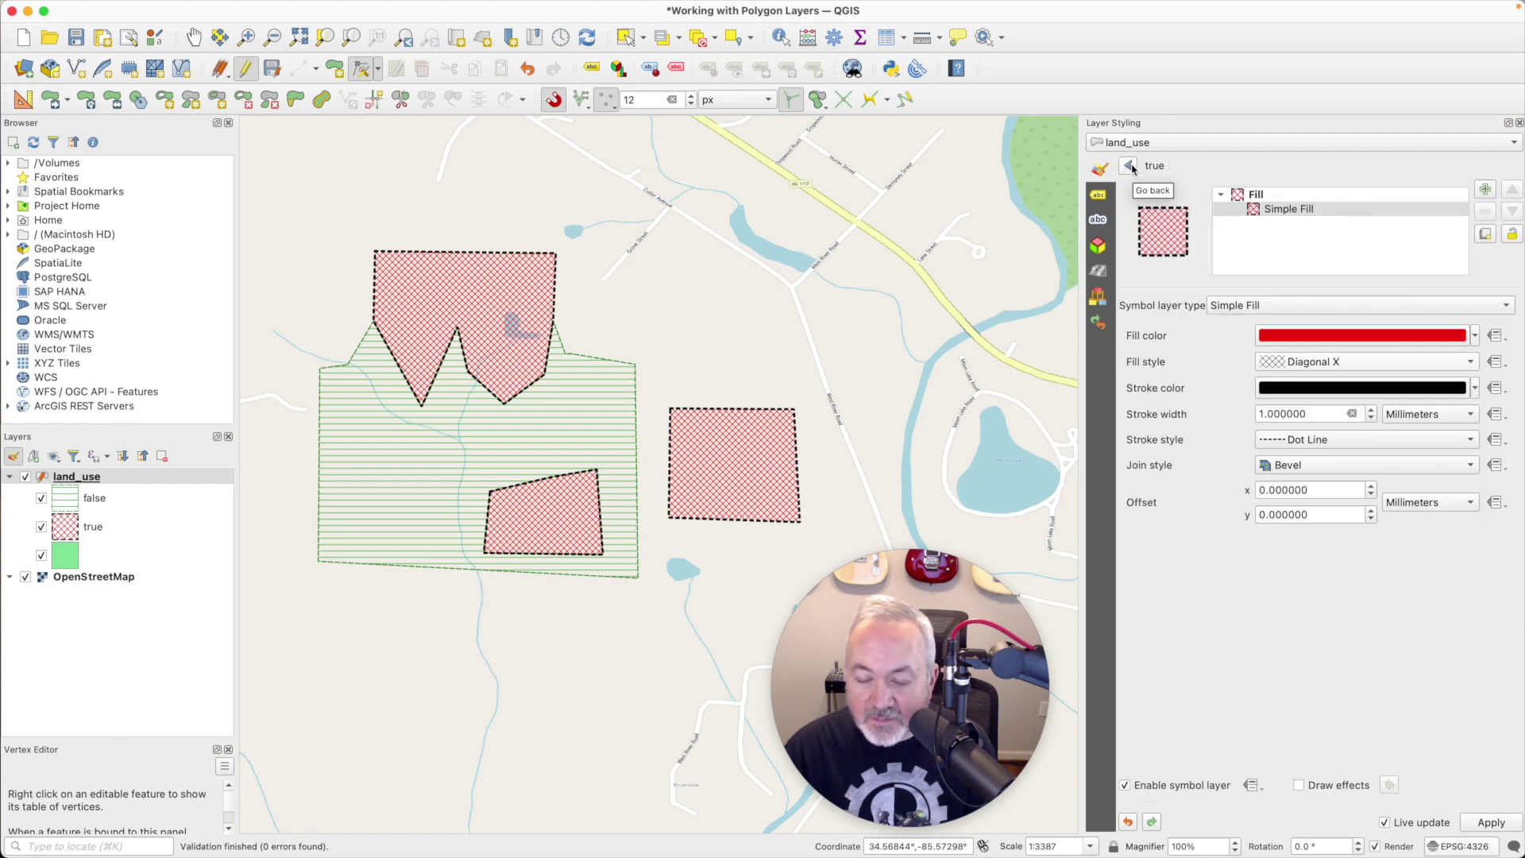
left_click(1129, 166)
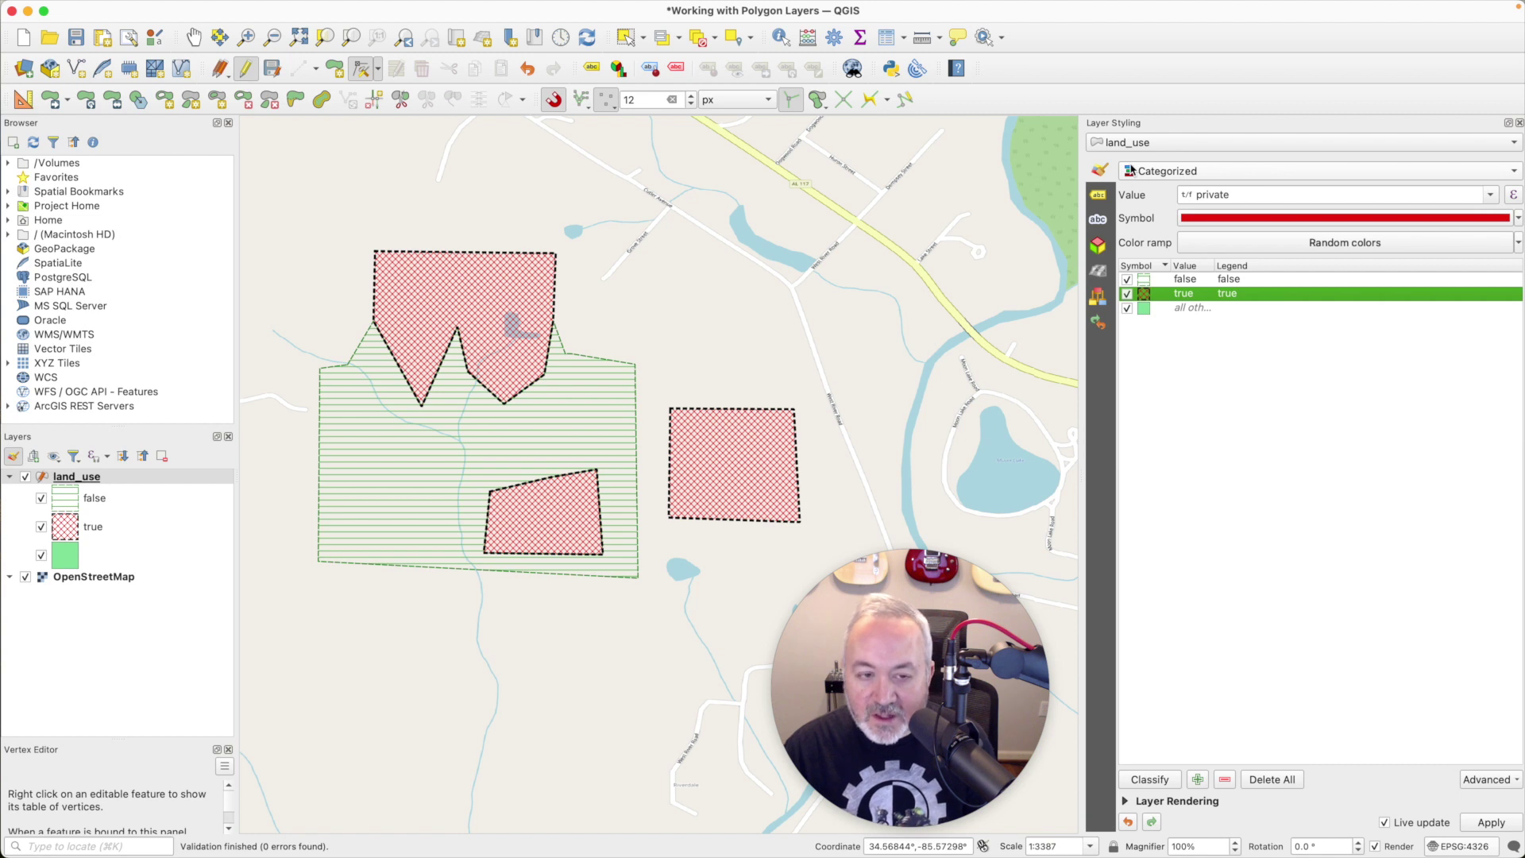